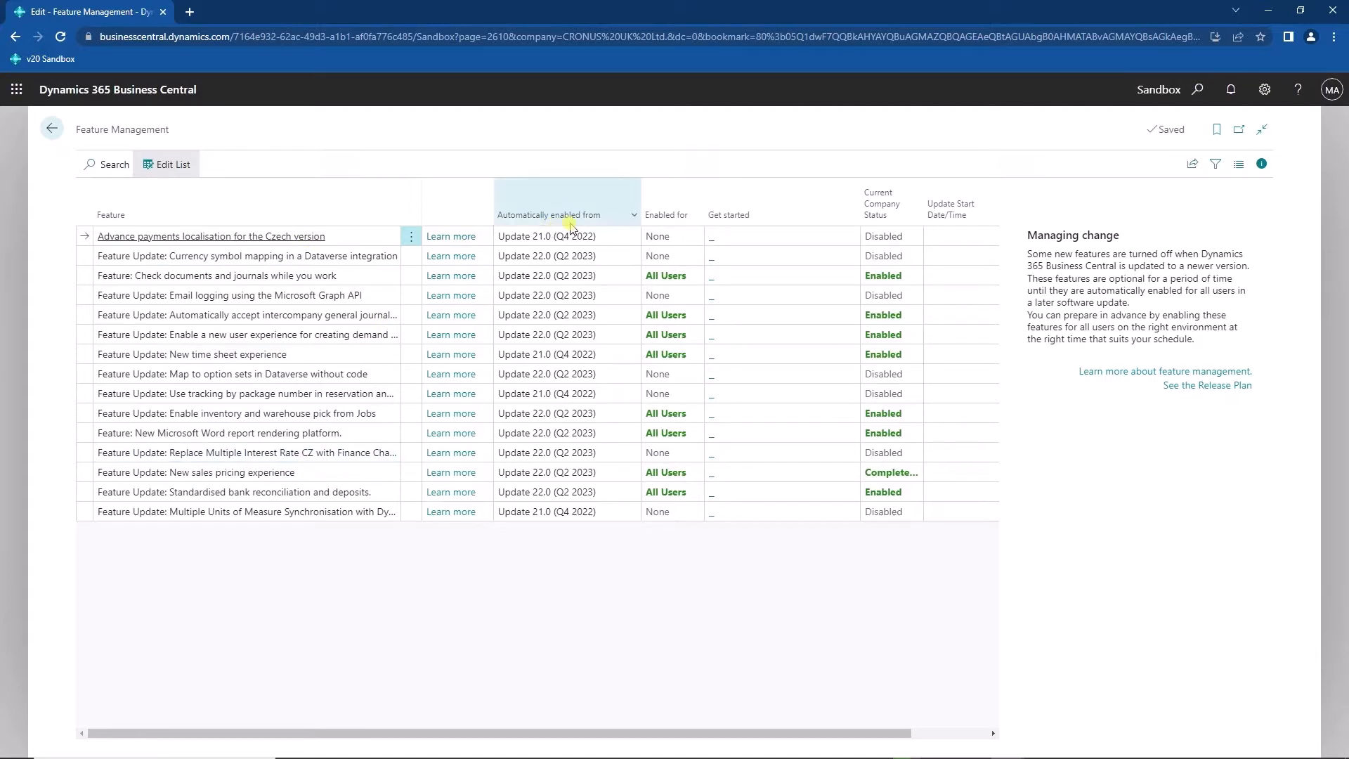
Enable the feature update for using tracking by package number in reservation for All Users and accept the confirmation.
{"action": "mouse_move", "coordinate": [571, 226]}
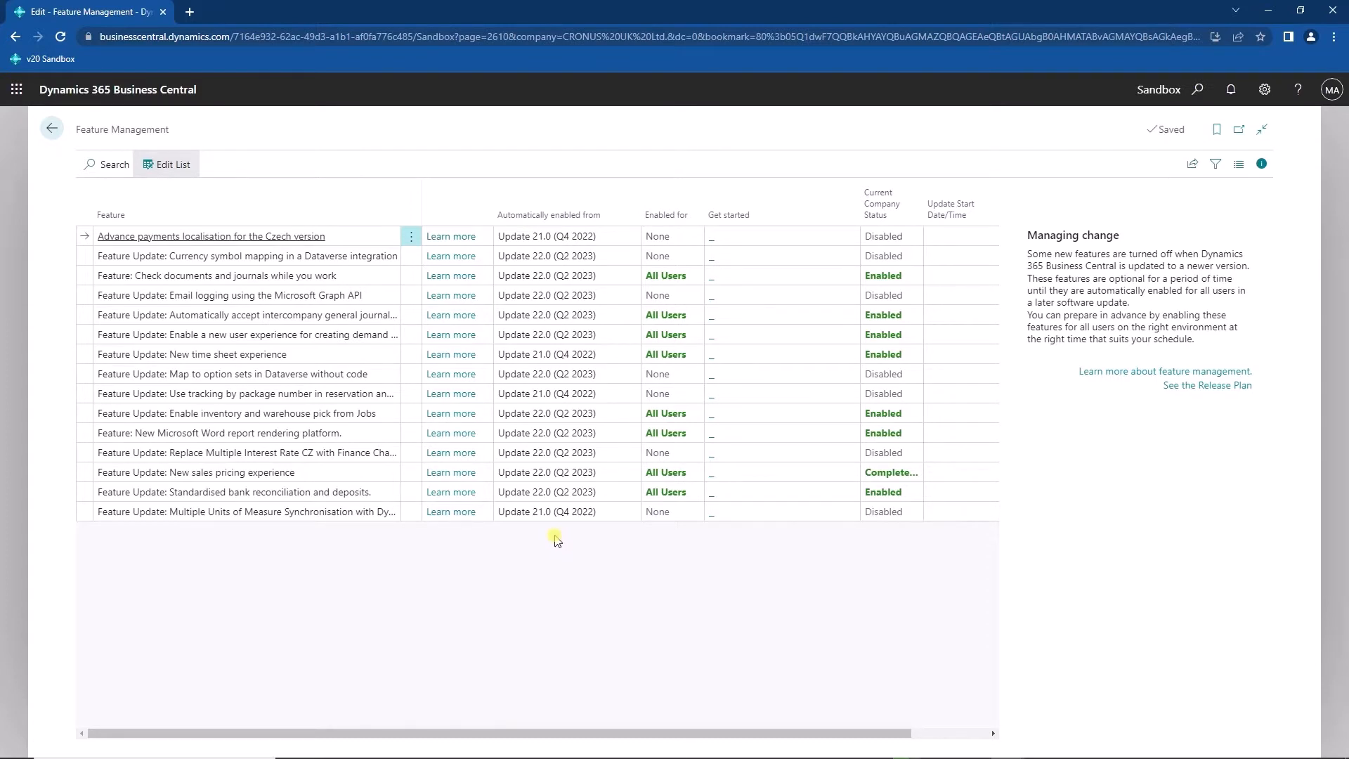
{"action": "left_click", "coordinate": [294, 395]}
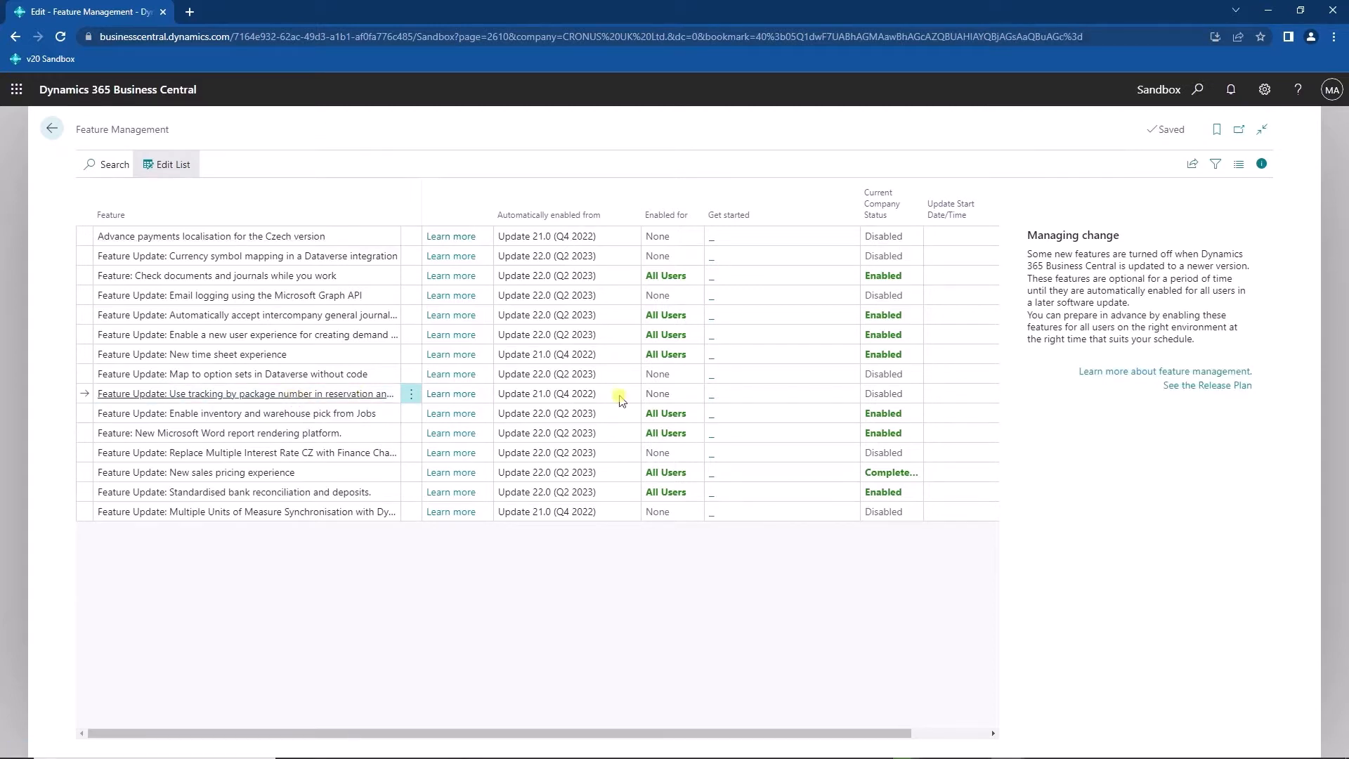
{"action": "left_click", "coordinate": [678, 395]}
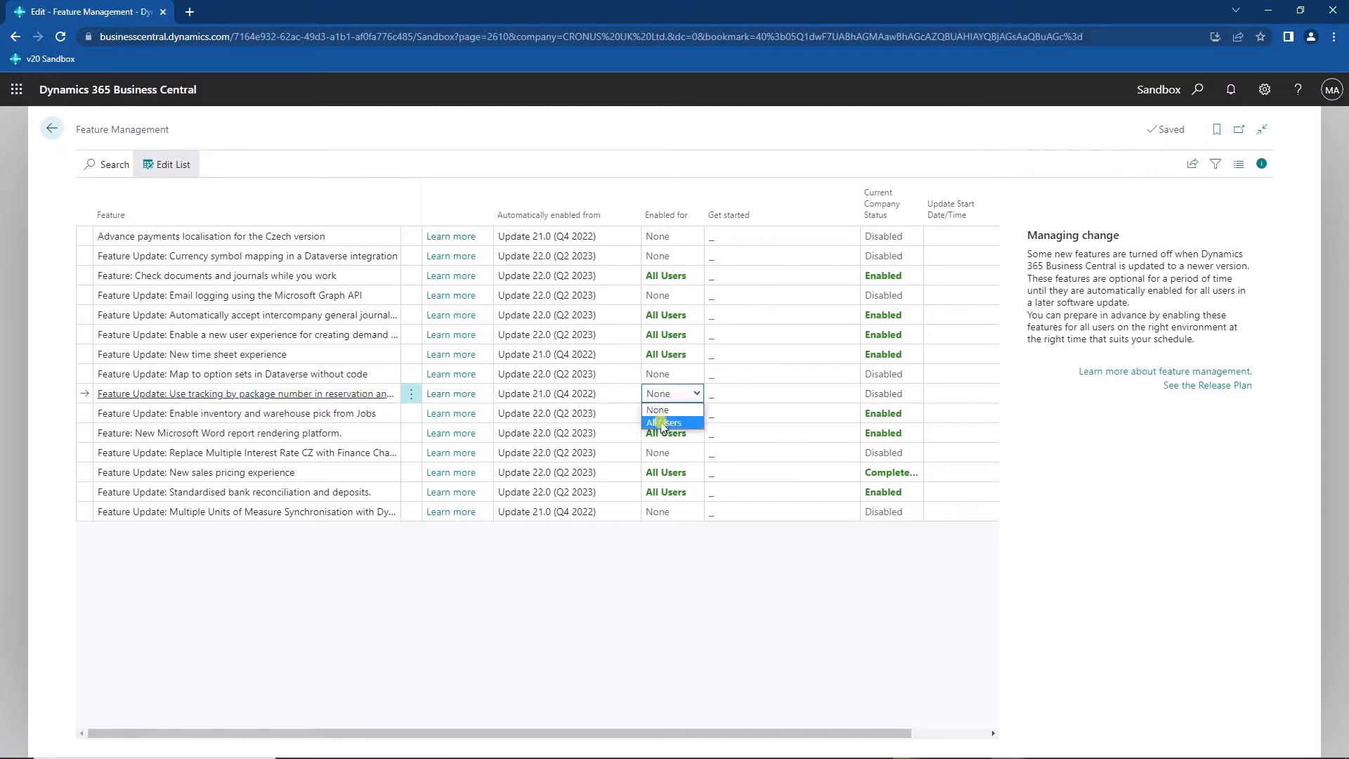
{"action": "left_click", "coordinate": [663, 423]}
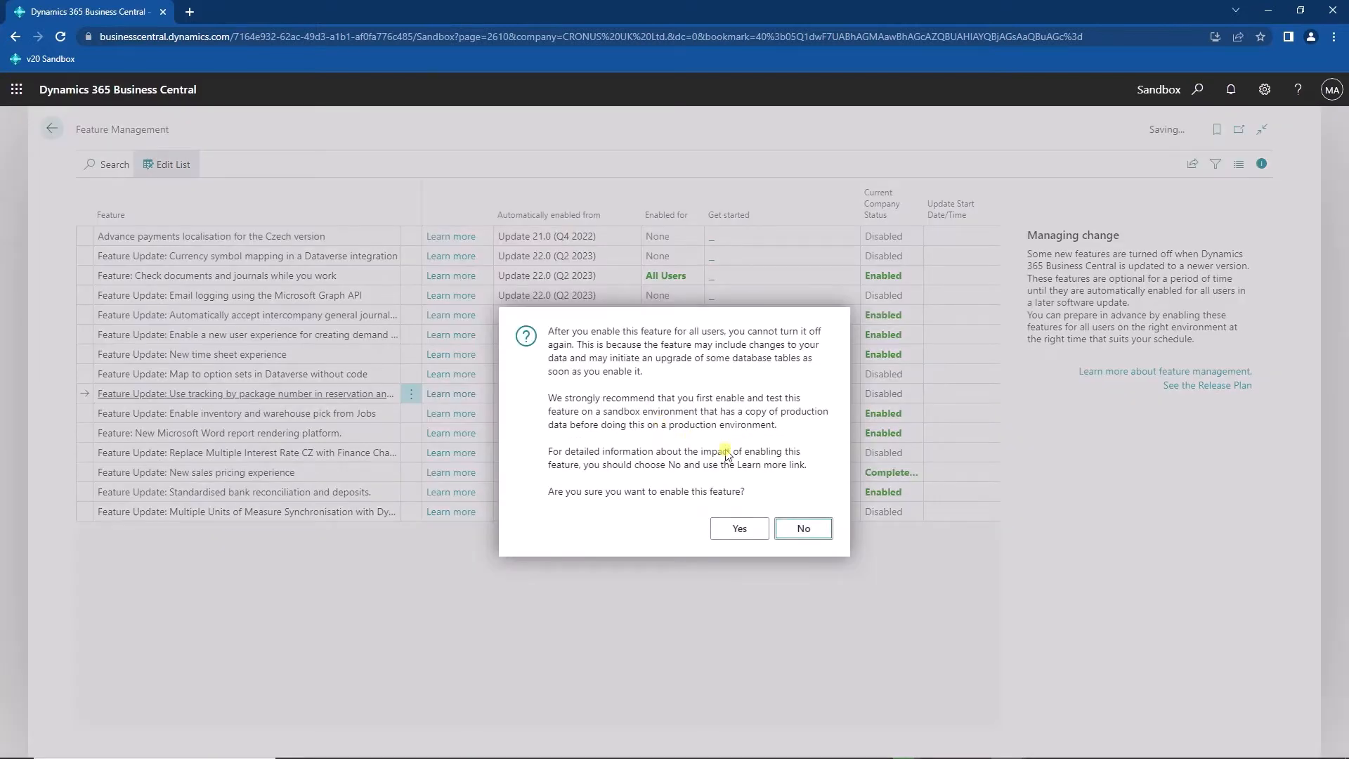
{"action": "left_click", "coordinate": [736, 533]}
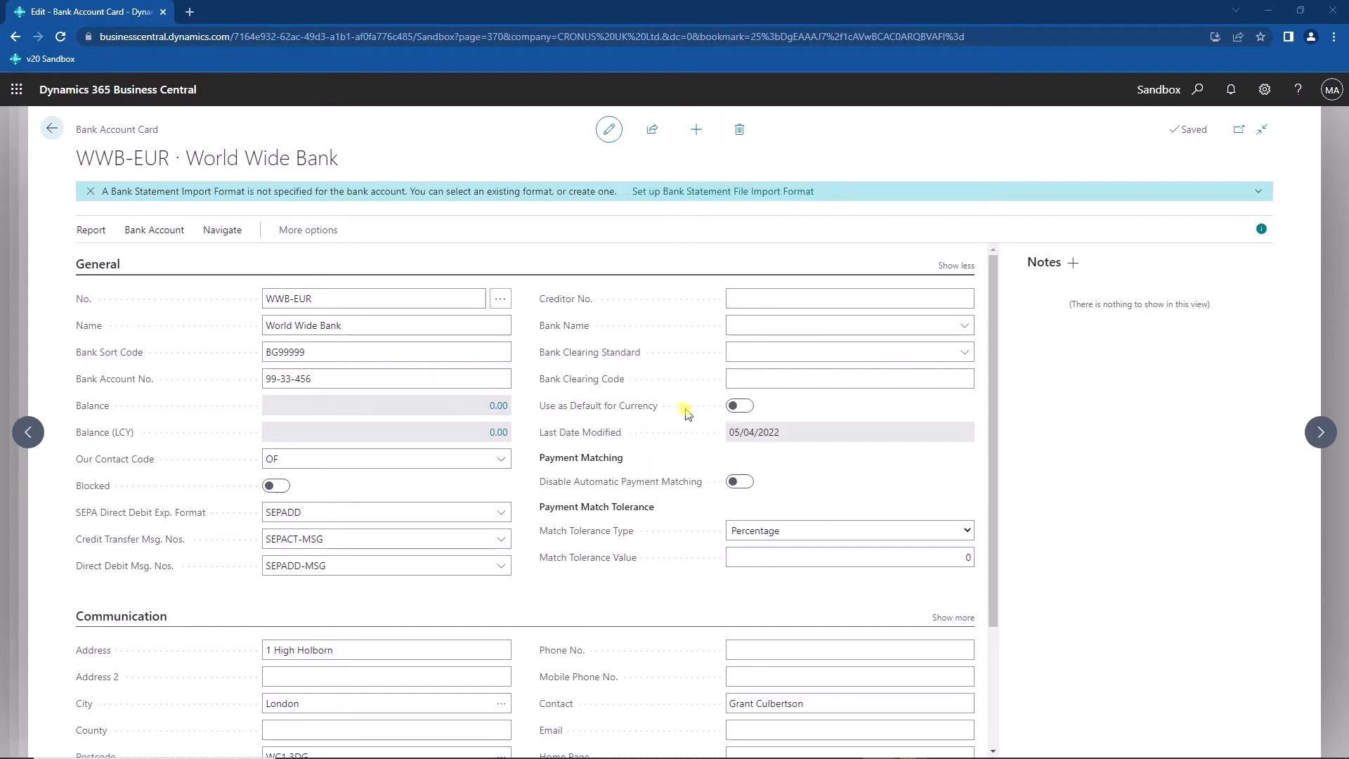
Set the WWB-EUR bank account as the default for its currency and leave the bank accounts list.
{"action": "left_click", "coordinate": [735, 405]}
{"action": "left_click", "coordinate": [59, 131]}
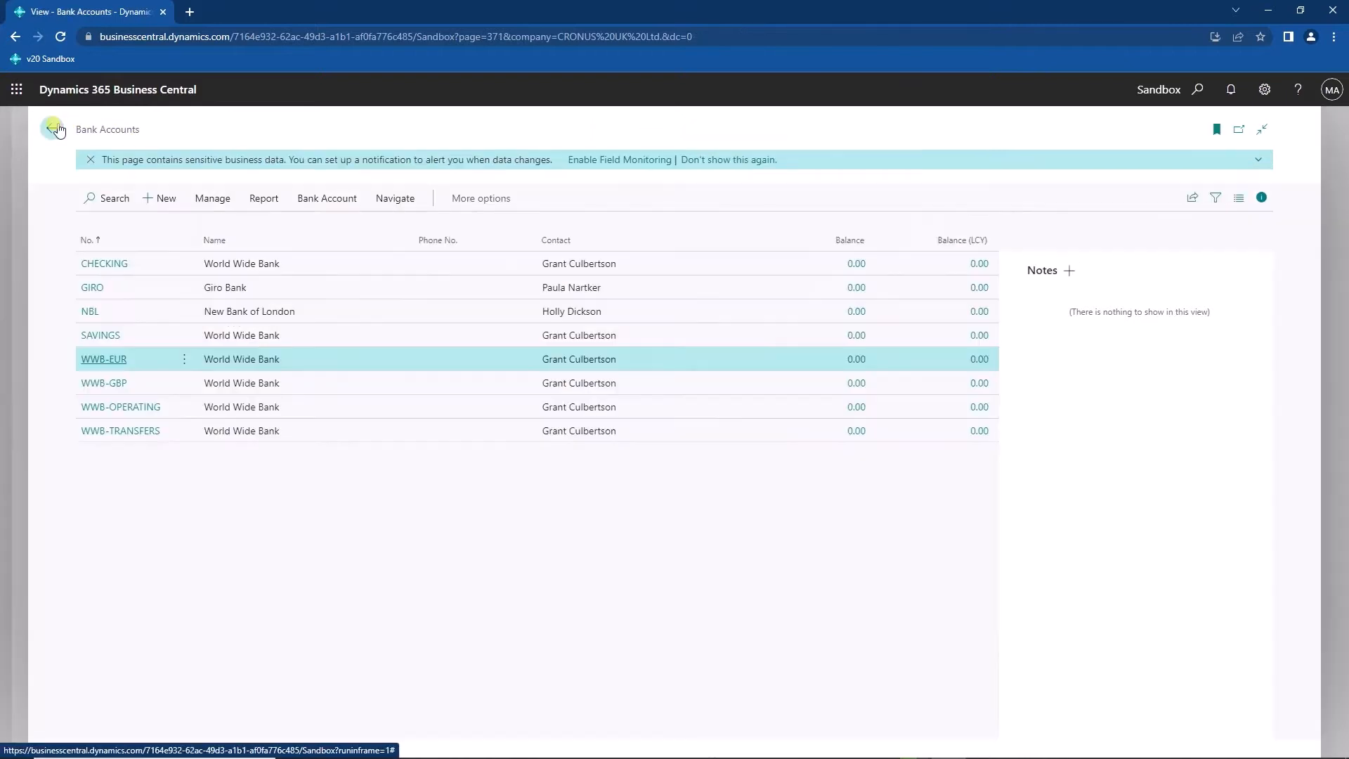
{"action": "left_click", "coordinate": [53, 128]}
Create a sales order for customer Candoxy Nederland BV and check its company bank account code in the invoice details.
{"action": "left_click", "coordinate": [167, 166]}
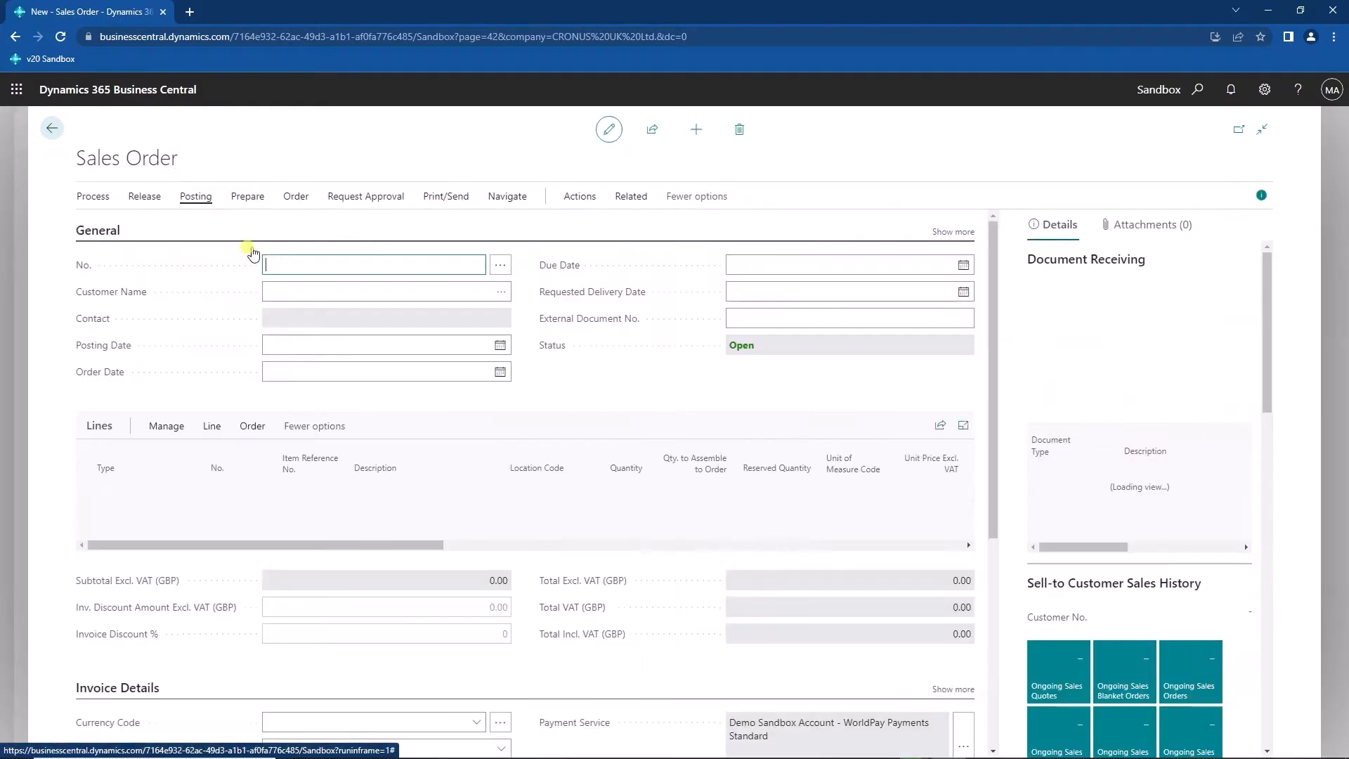
{"action": "type", "text": "candoxy ned"}
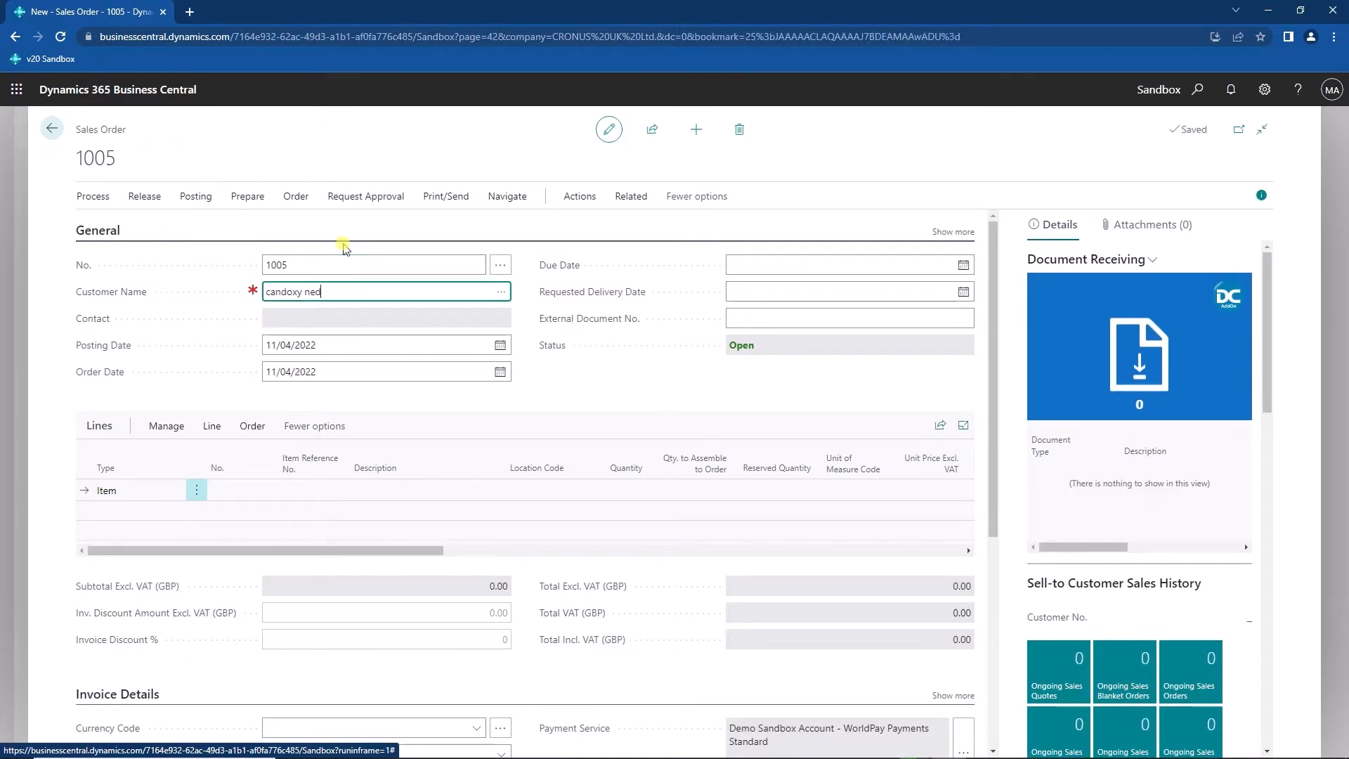
{"action": "key", "text": "Tab"}
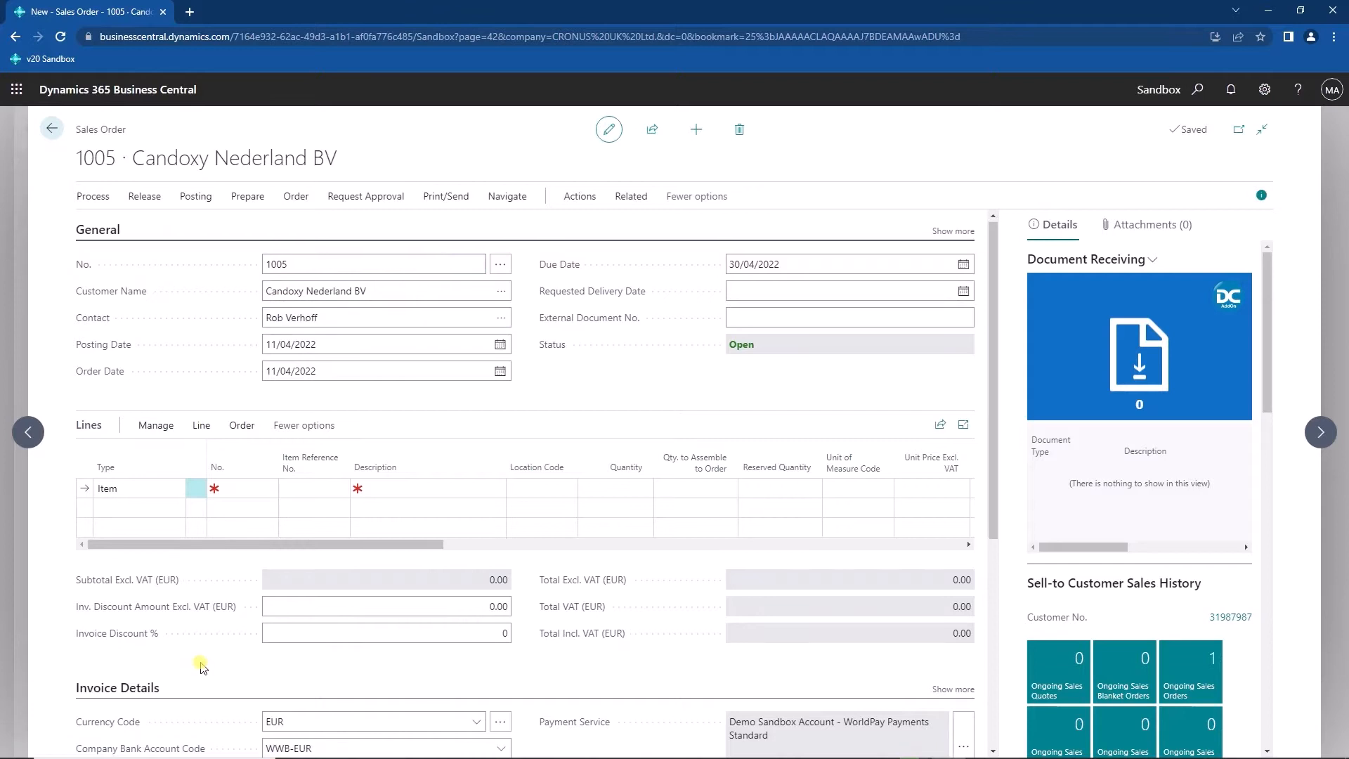
{"action": "scroll", "coordinate": [201, 671], "scroll_direction": "down", "scroll_amount": 2}
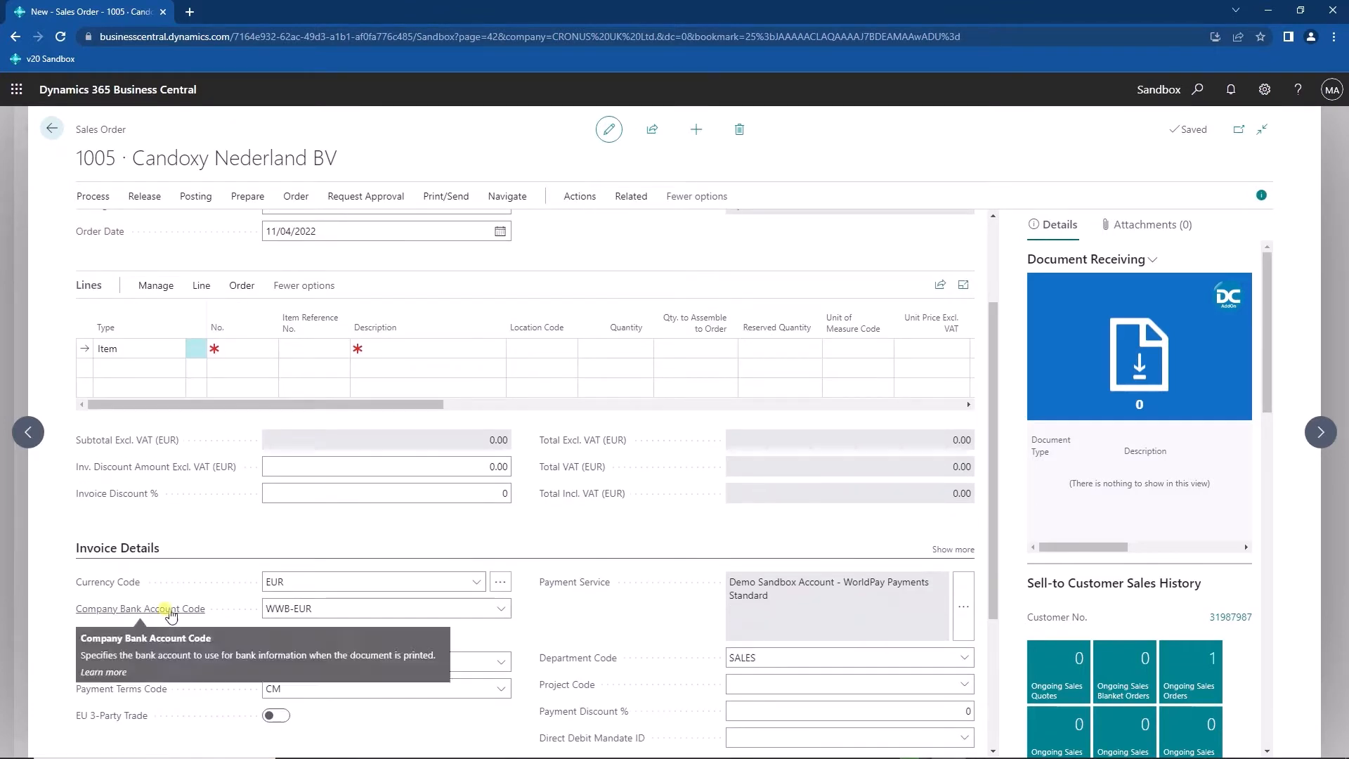
{"action": "left_click", "coordinate": [306, 609]}
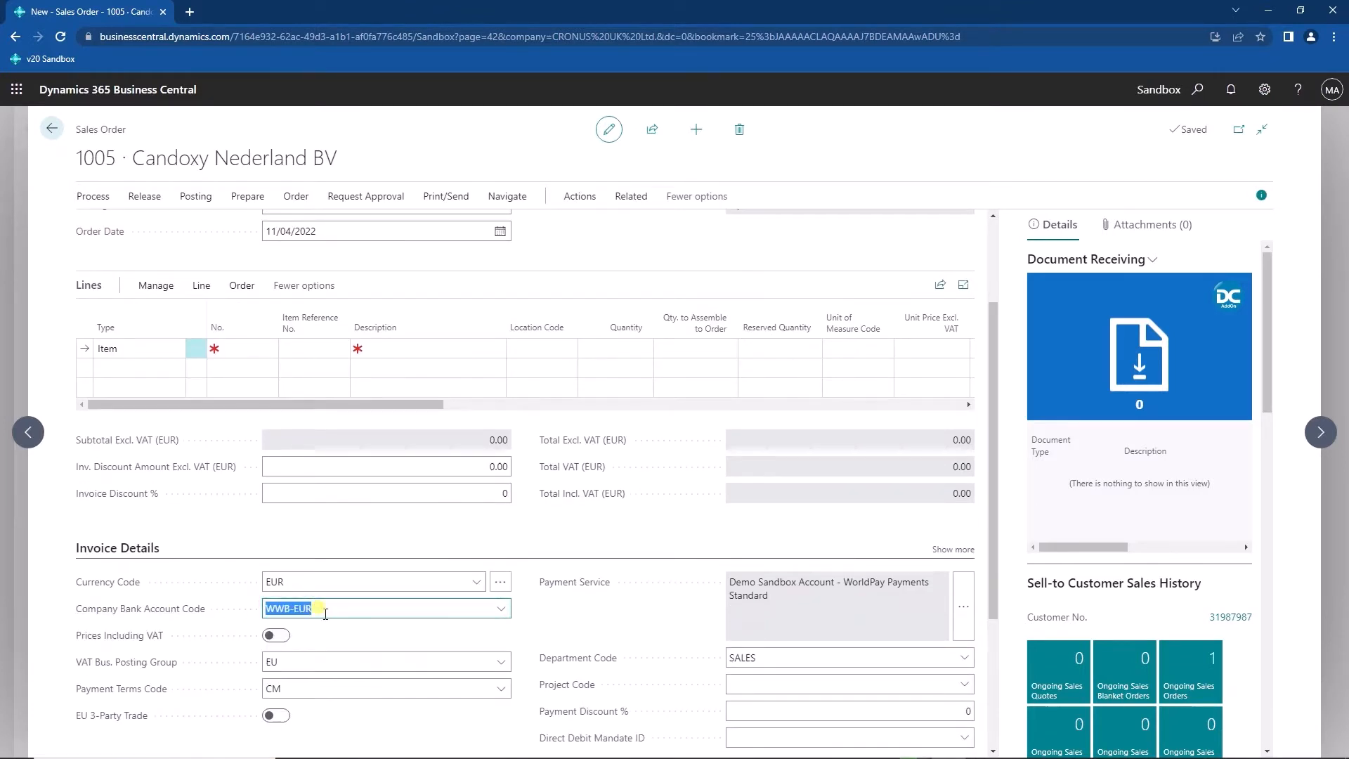
Add item 1000 to the sales order lines with quantity 1 and clear the line's location code.
{"action": "left_click", "coordinate": [229, 344]}
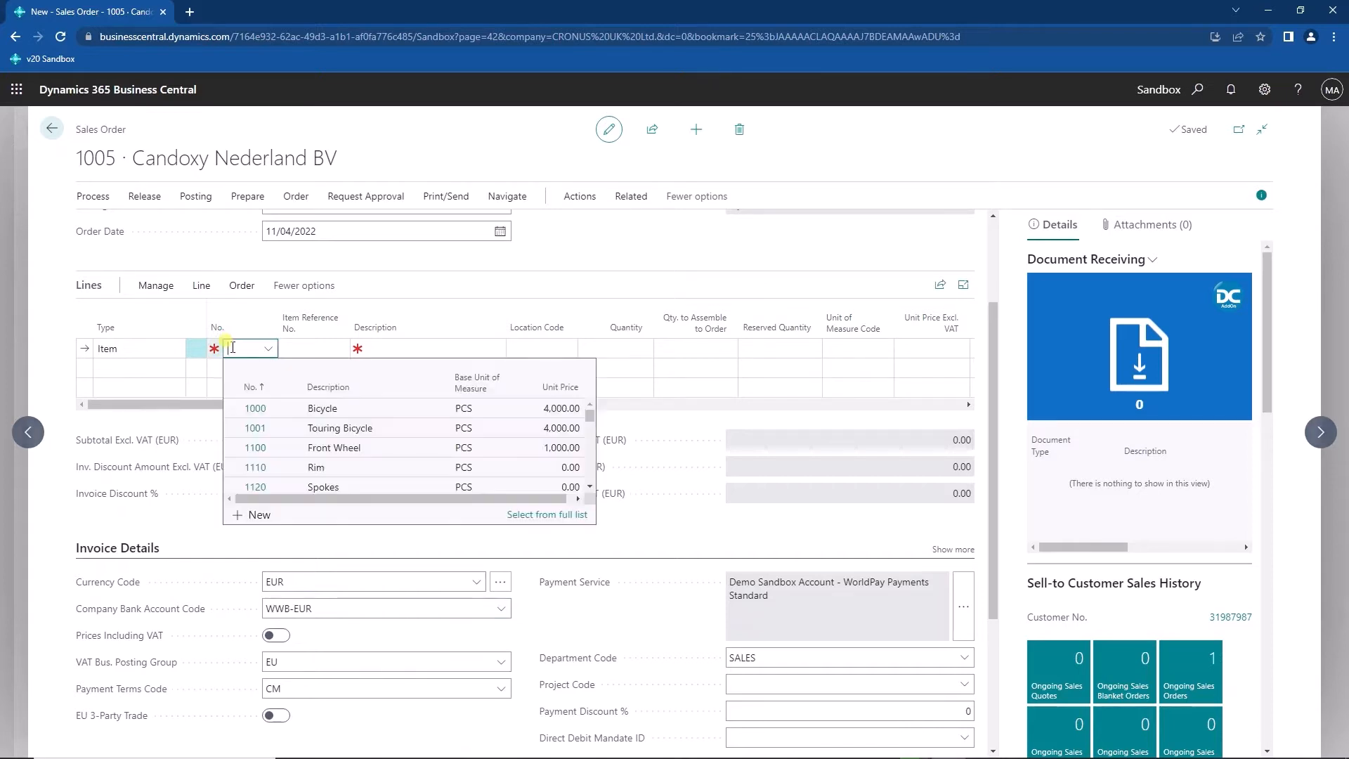
{"action": "type", "text": "1000"}
{"action": "key", "text": "Tab"}
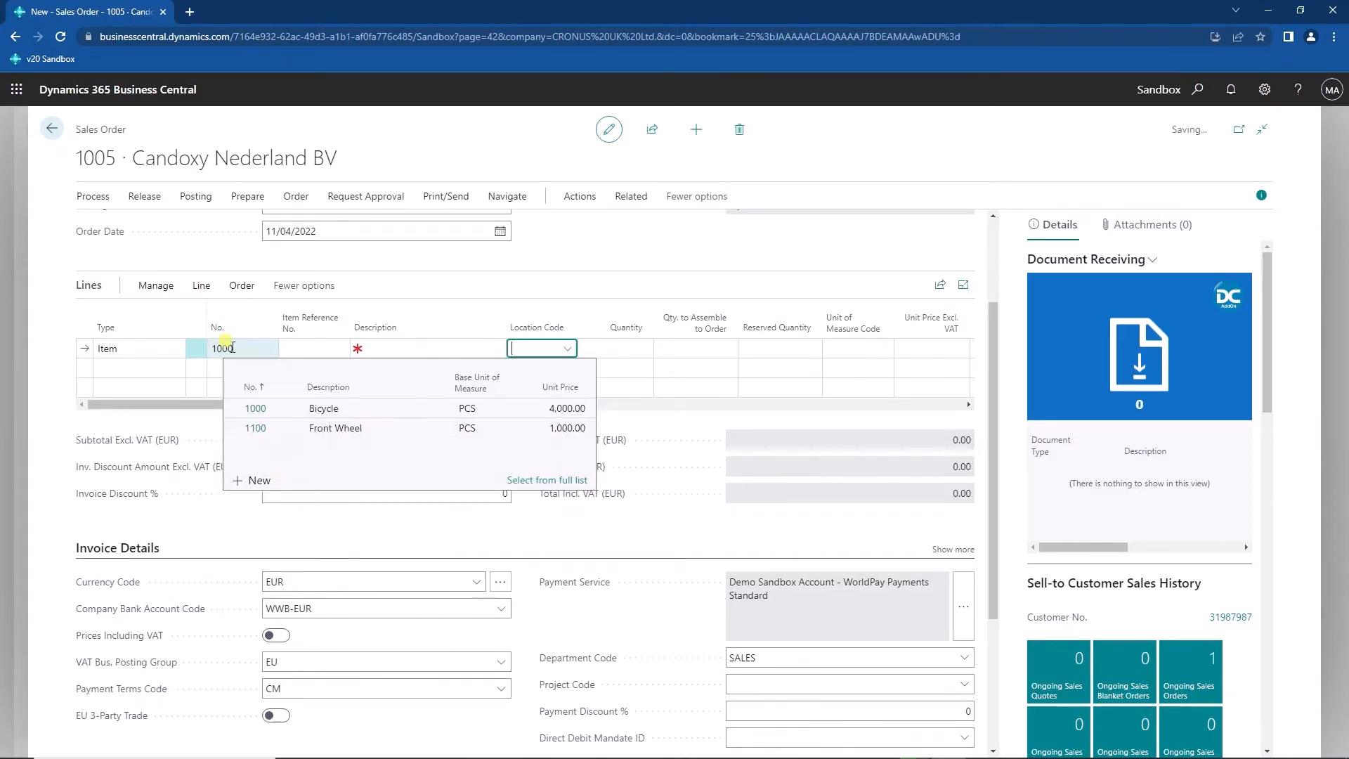
{"action": "key", "text": "Tab"}
{"action": "type", "text": "1"}
{"action": "key", "text": "shift+Tab"}
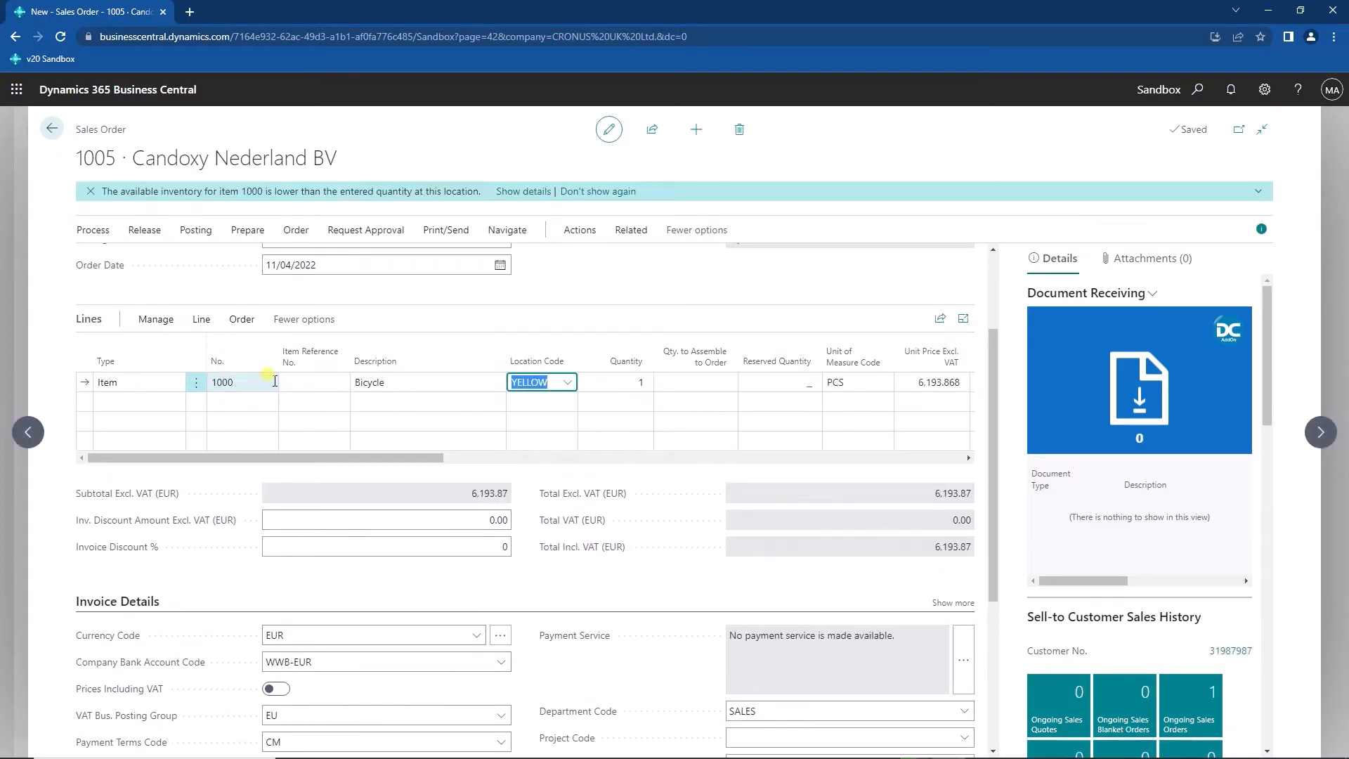
{"action": "key", "text": "Delete"}
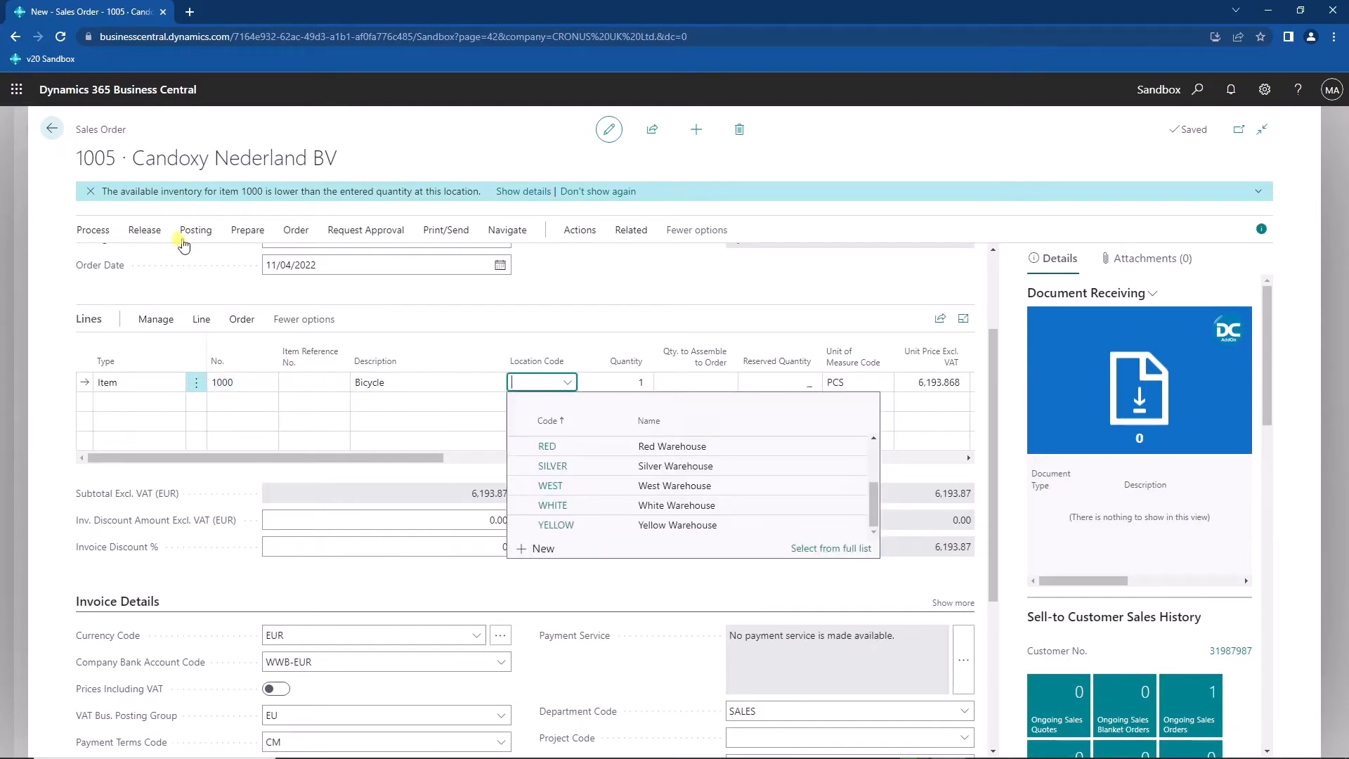
Post the sales order with the Ship and Invoice option and open the posted invoice.
{"action": "left_click", "coordinate": [191, 230]}
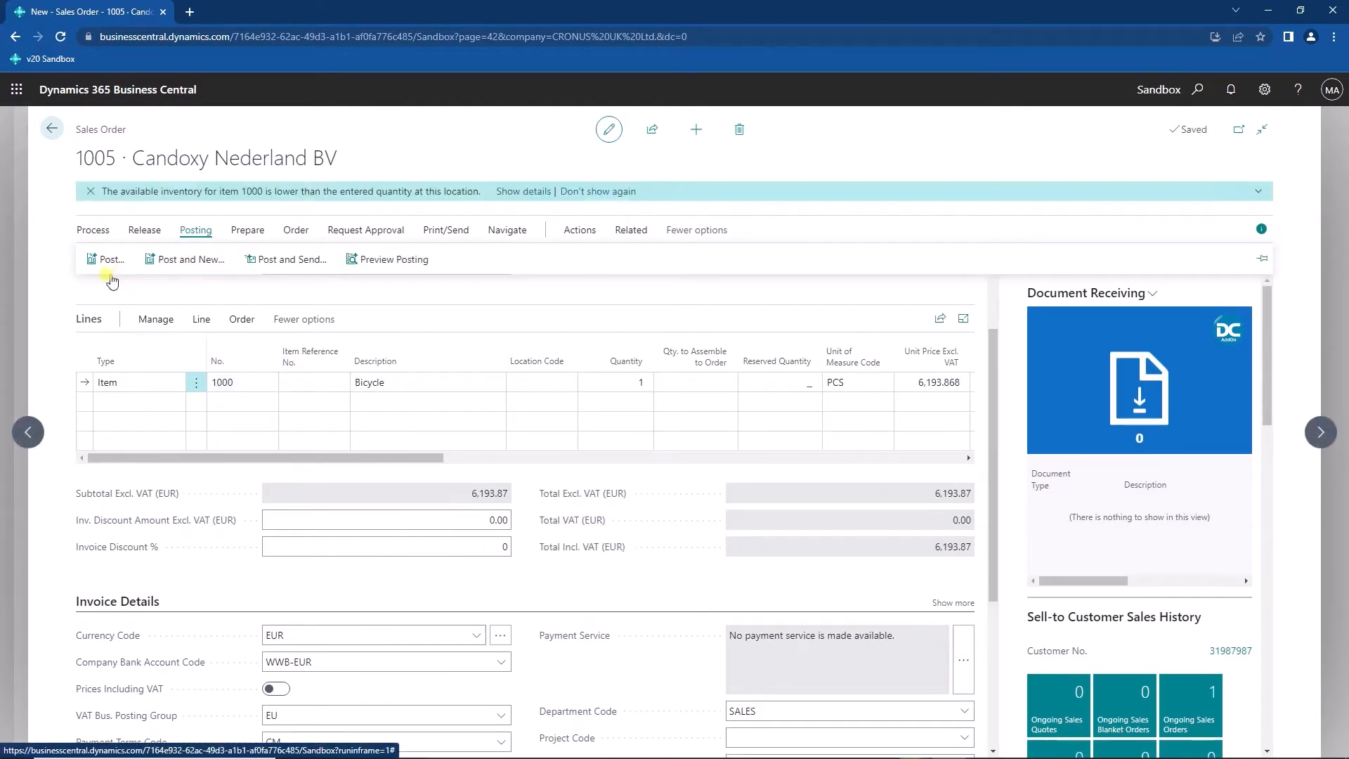
{"action": "left_click", "coordinate": [106, 261]}
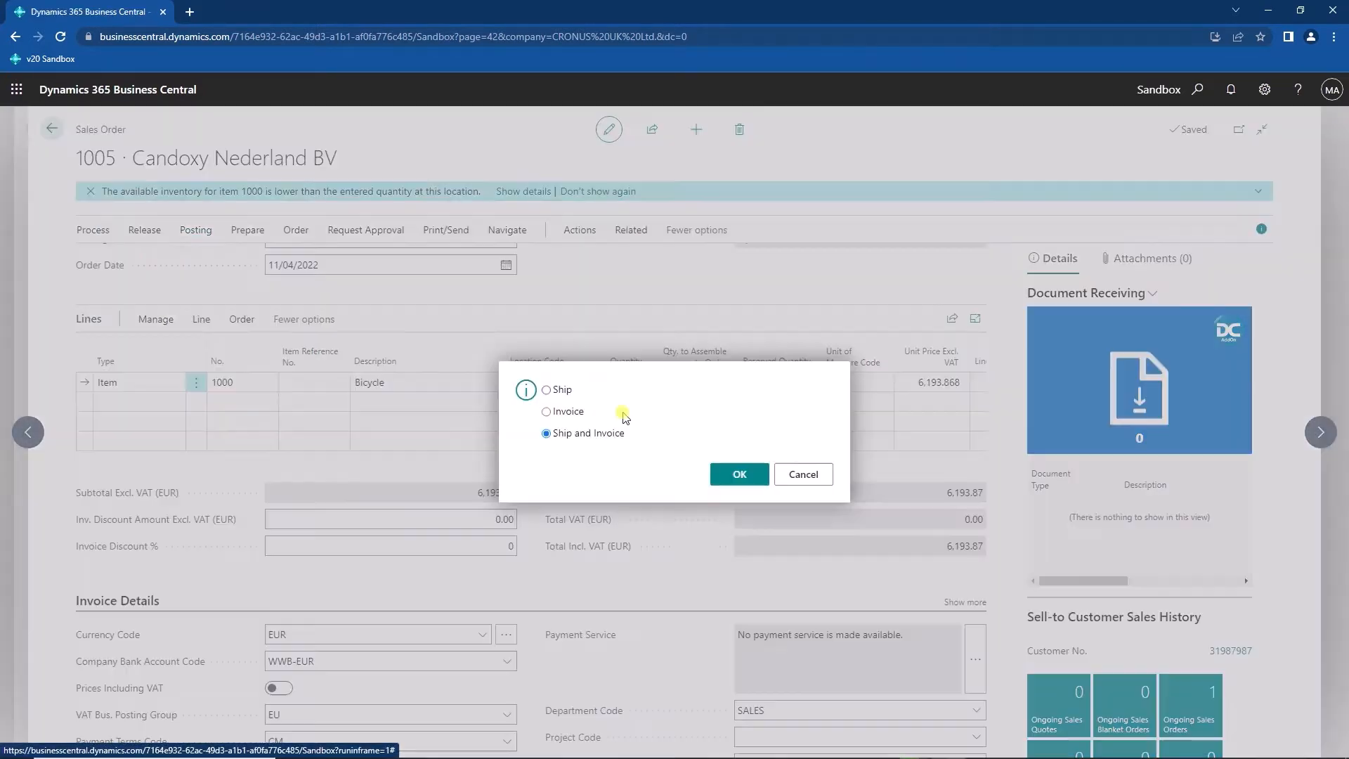
{"action": "left_click", "coordinate": [733, 475]}
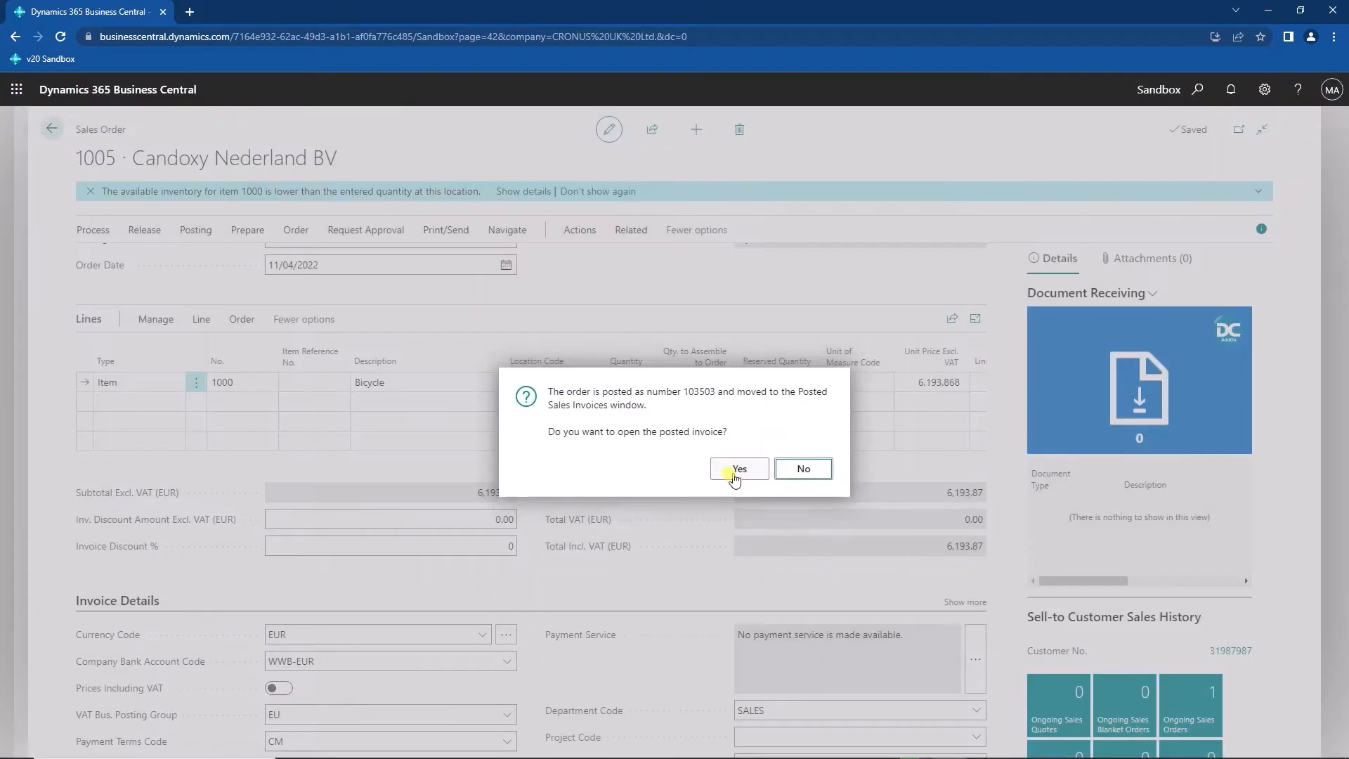
{"action": "left_click", "coordinate": [734, 471]}
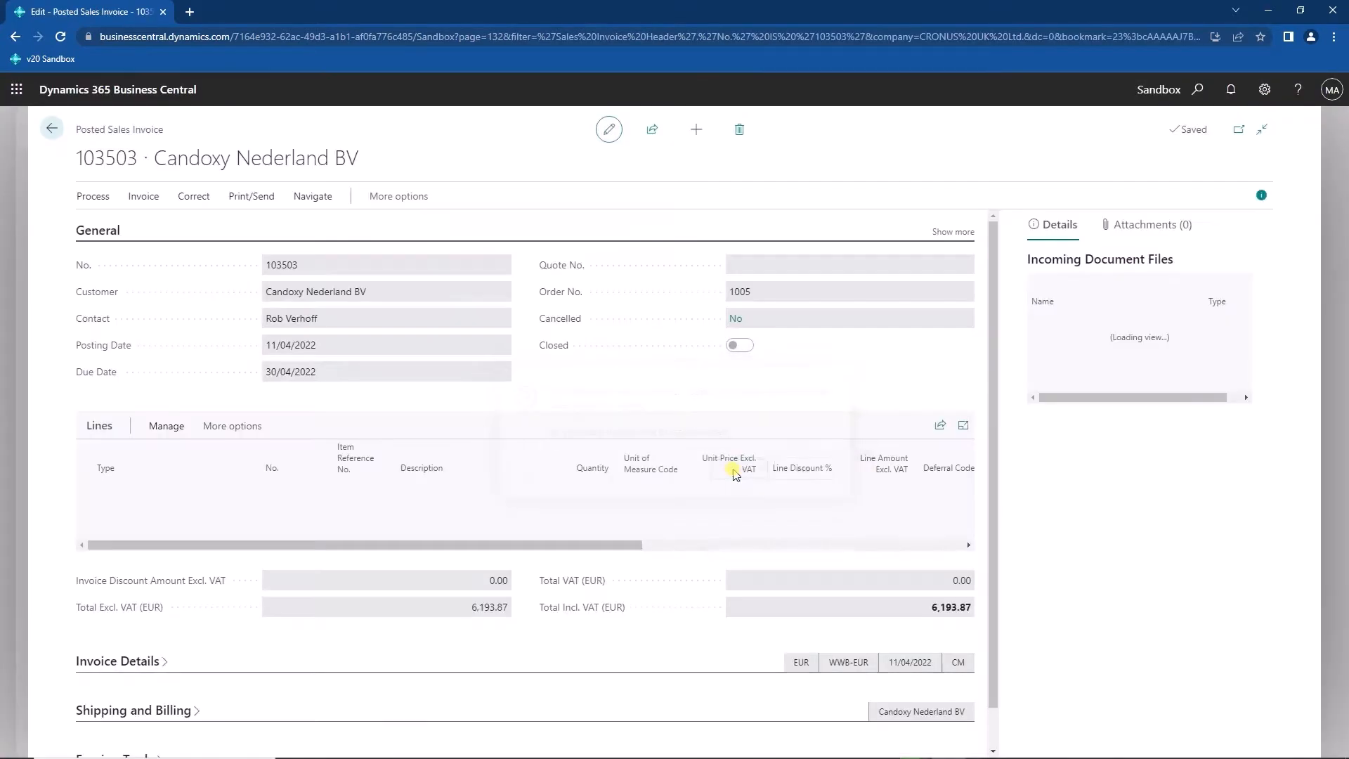
Open a print preview of the posted sales invoice and view its contents.
{"action": "left_click", "coordinate": [247, 198]}
{"action": "left_click", "coordinate": [158, 222]}
{"action": "left_click", "coordinate": [770, 696]}
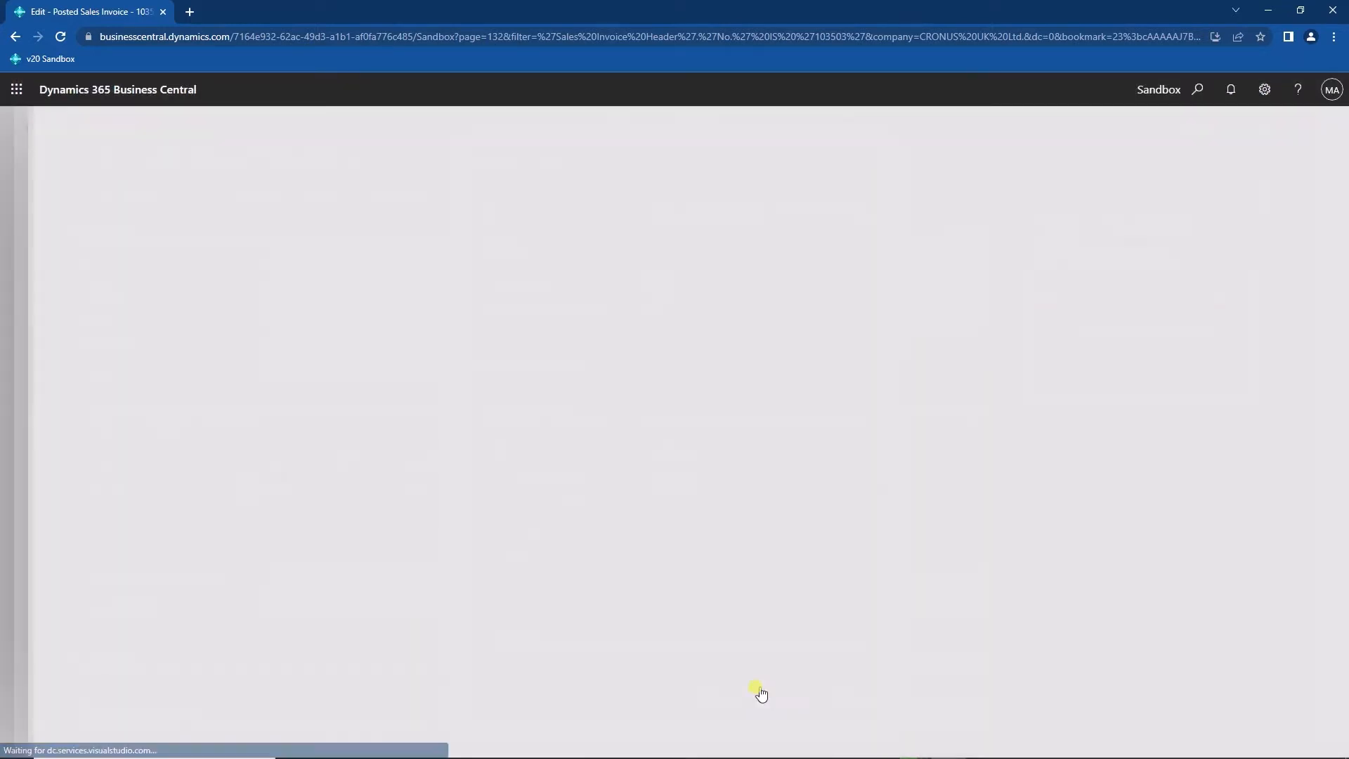
{"action": "left_click", "coordinate": [652, 702]}
{"action": "scroll", "coordinate": [815, 498], "scroll_direction": "up", "scroll_amount": 3}
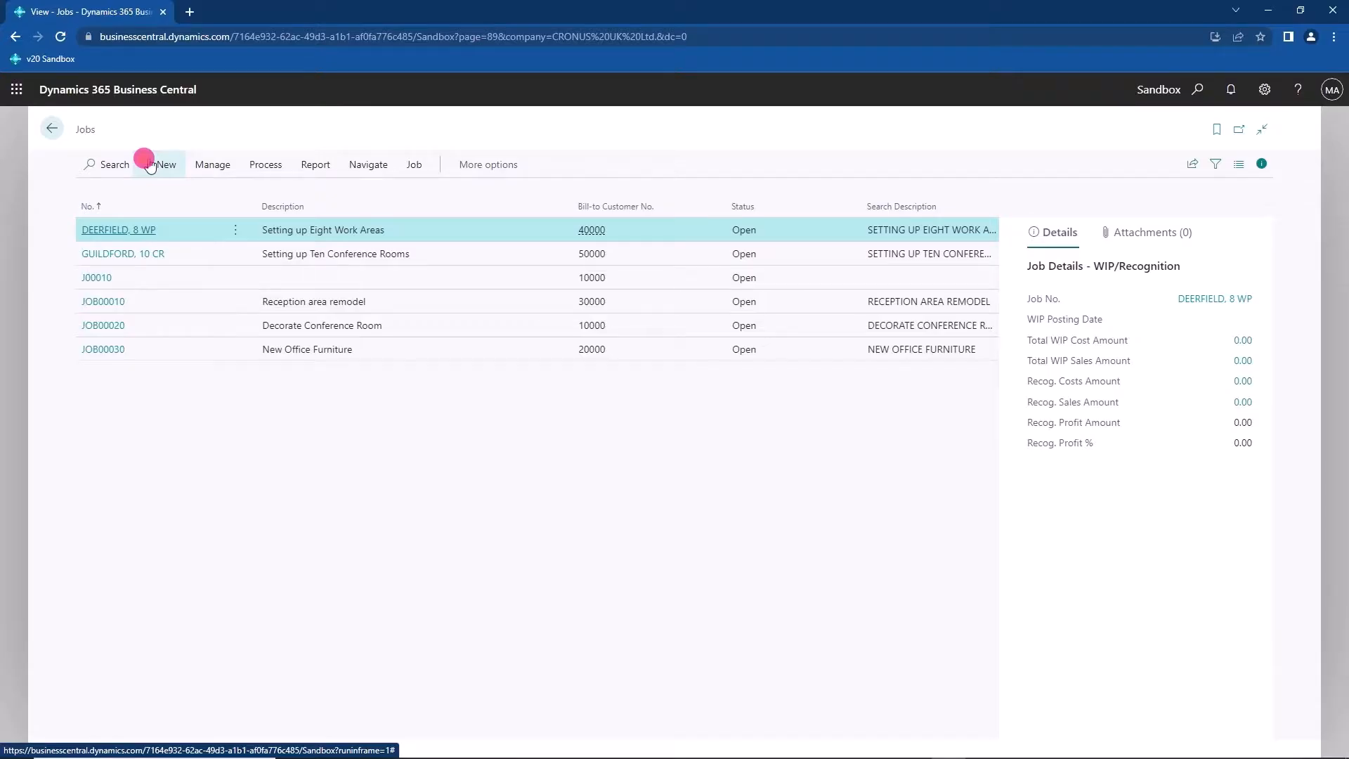
Create a job with the description "New Job" and assign Spotsmeyer's Furnishings as its customer.
{"action": "left_click", "coordinate": [165, 157]}
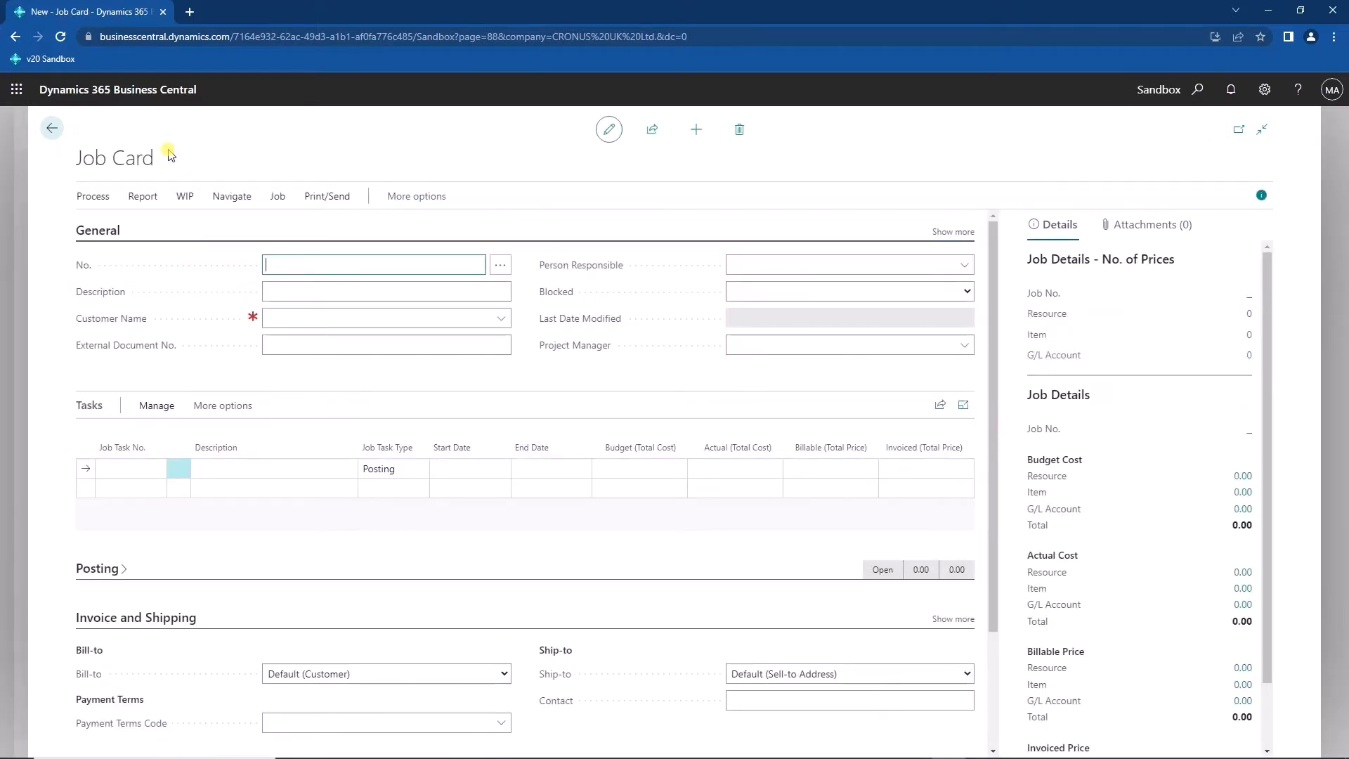
{"action": "key", "text": "Tab"}
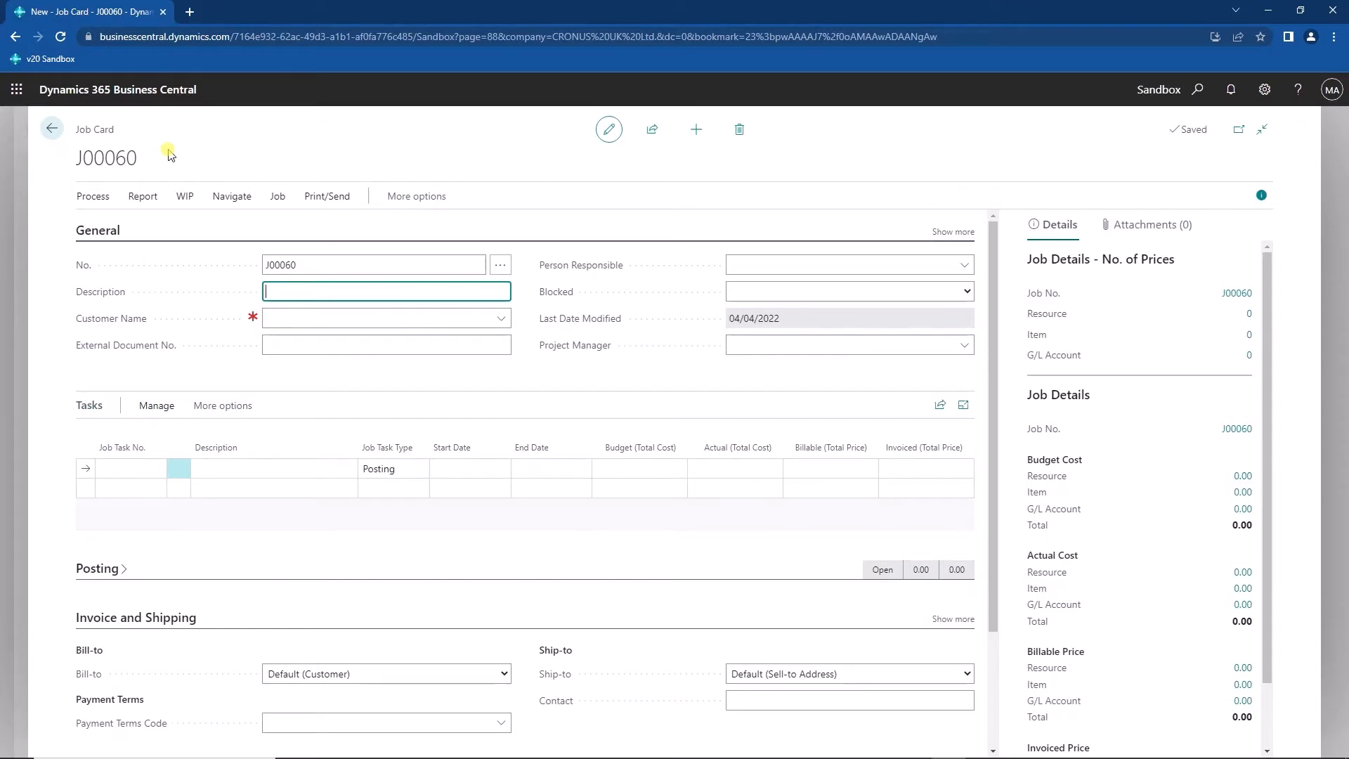
{"action": "type", "text": "New Job"}
{"action": "key", "text": "Tab"}
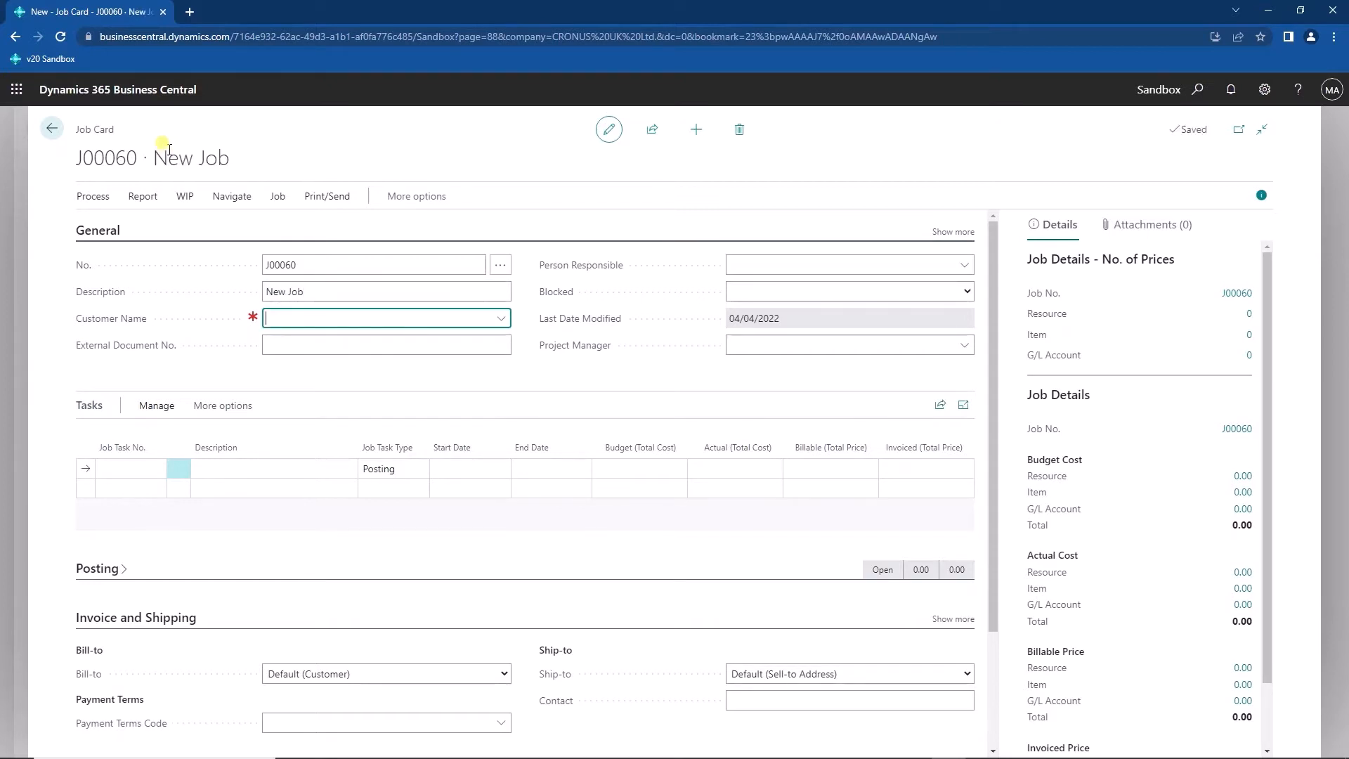
{"action": "type", "text": "sport"}
{"action": "left_click", "coordinate": [501, 318]}
{"action": "left_click", "coordinate": [397, 383]}
Set the job's bill-to option to Another Customer and choose Progressive Home Furnishings.
{"action": "scroll", "coordinate": [576, 421], "scroll_direction": "down", "scroll_amount": 2}
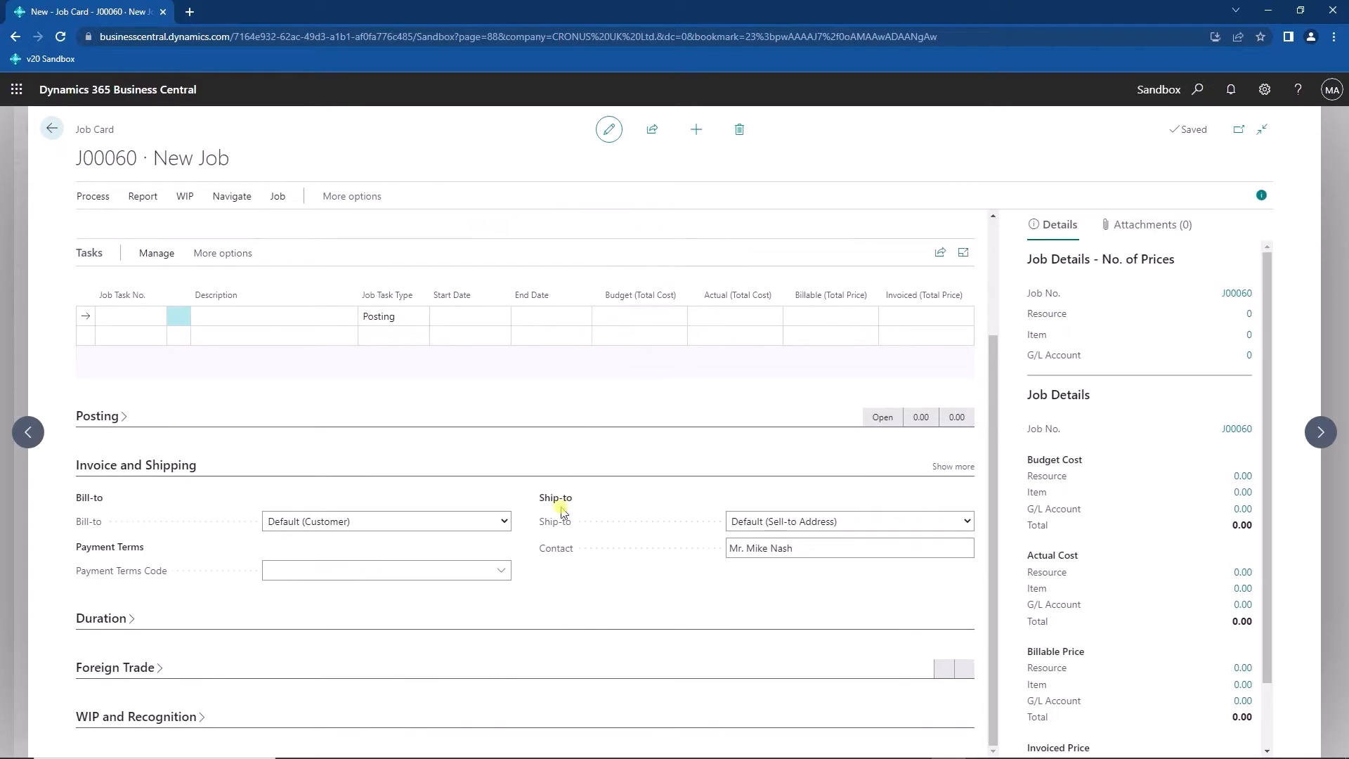
{"action": "left_click", "coordinate": [503, 520]}
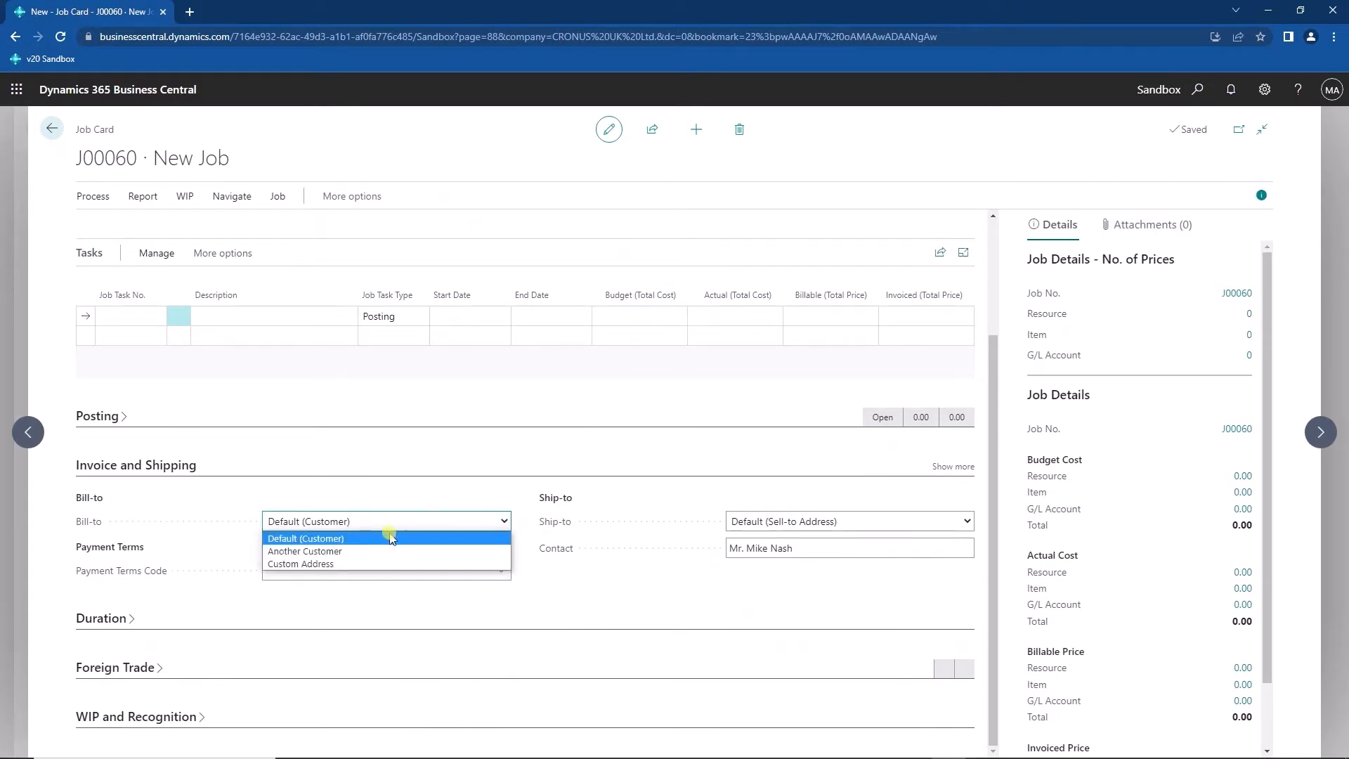
{"action": "left_click", "coordinate": [327, 552]}
{"action": "left_click", "coordinate": [499, 549]}
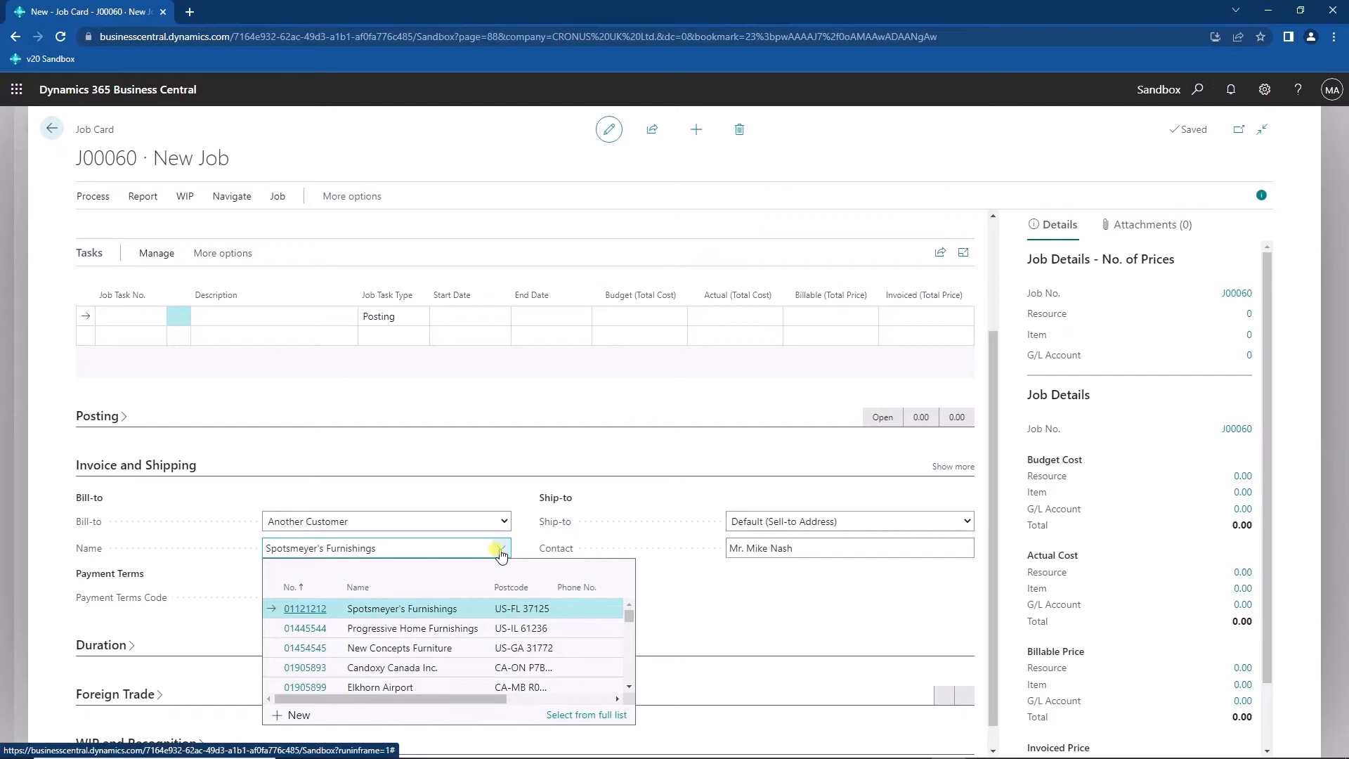
{"action": "left_click", "coordinate": [413, 628]}
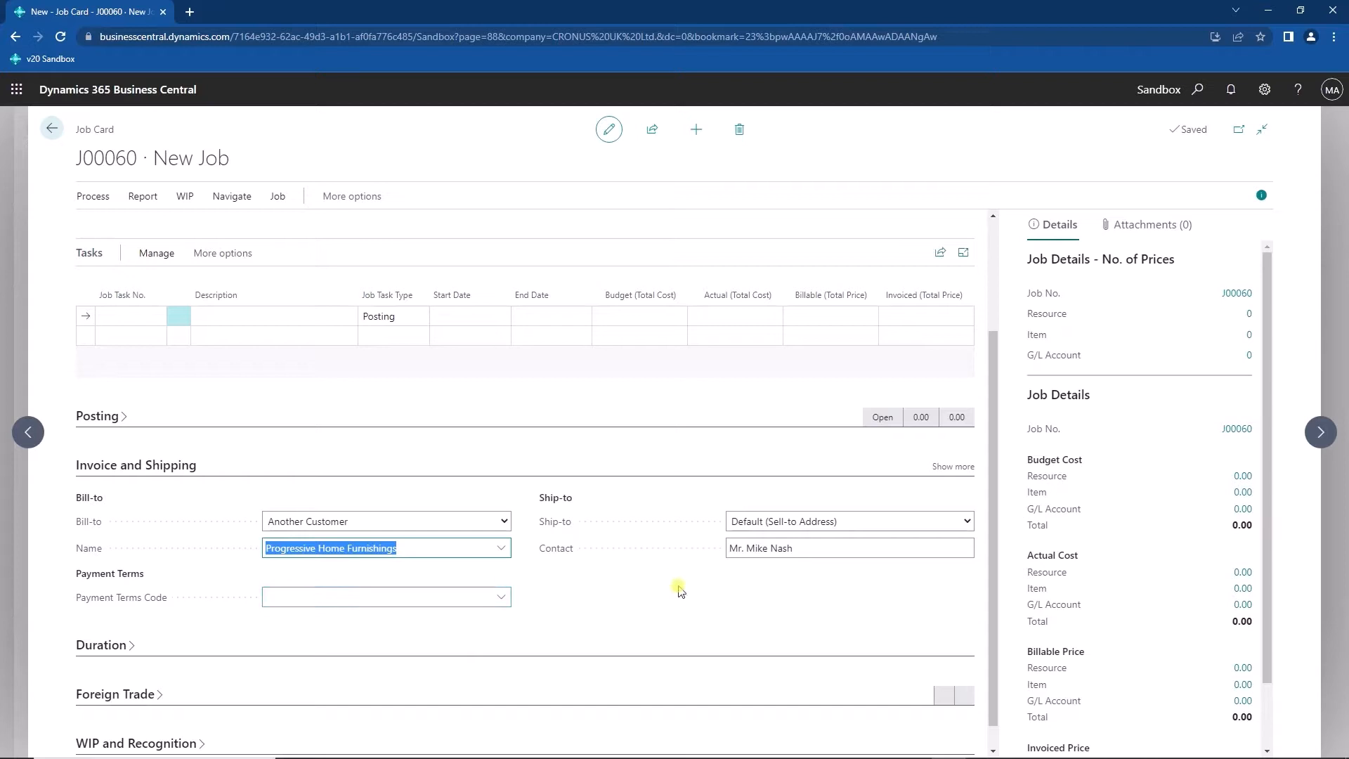
Set the job's ship-to option to Alternate Shipping Address and choose the WAREHOUSE address code.
{"action": "left_click", "coordinate": [965, 521]}
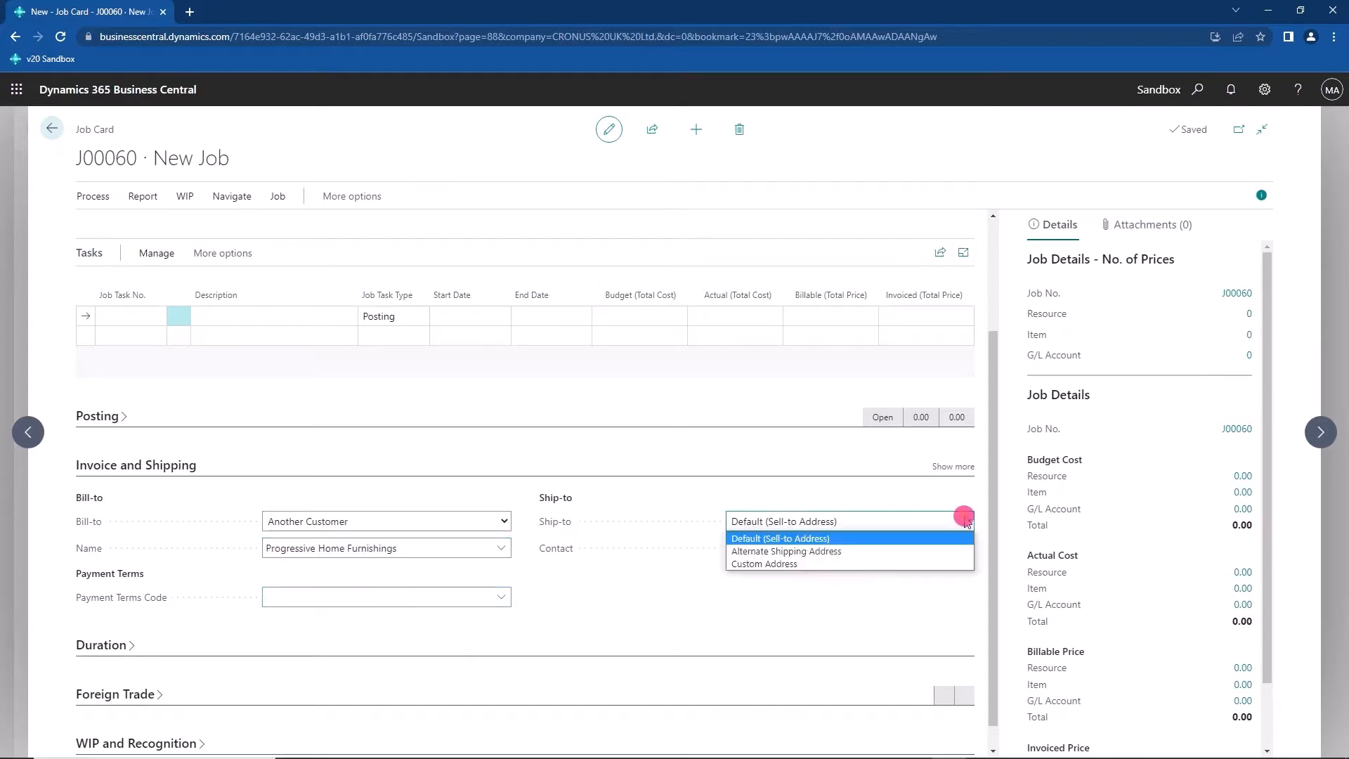
{"action": "left_click", "coordinate": [888, 552]}
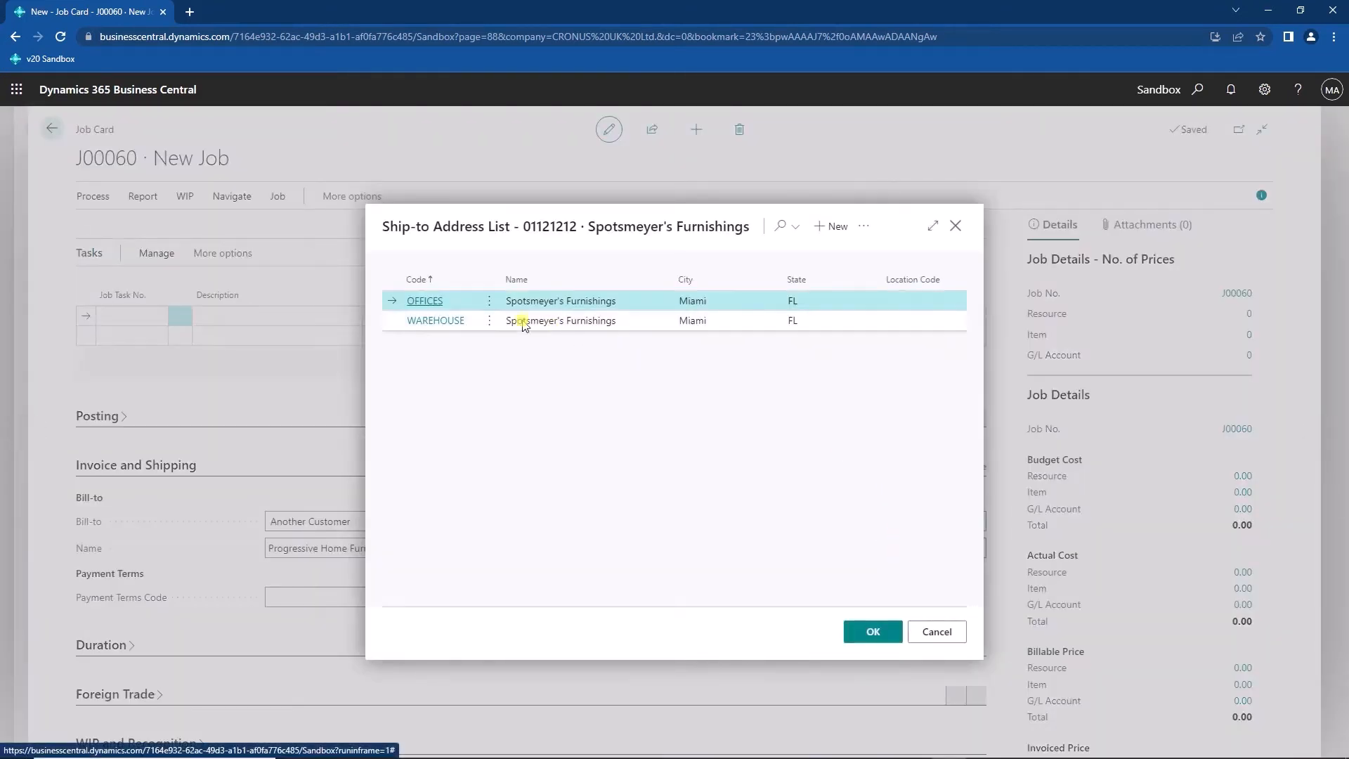
{"action": "left_click", "coordinate": [429, 320]}
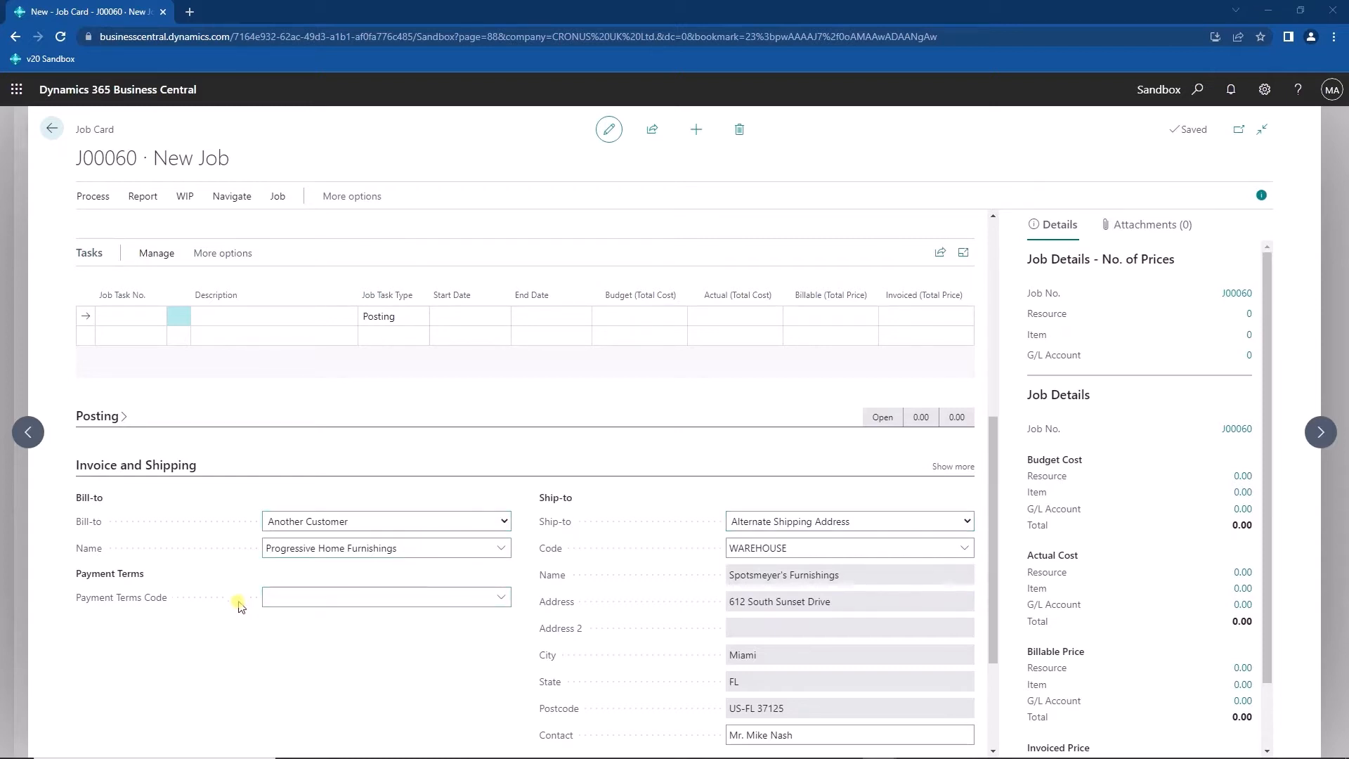
Set the job's payment terms code to 60 DAYS.
{"action": "left_click", "coordinate": [500, 597]}
{"action": "scroll", "coordinate": [392, 512], "scroll_direction": "down", "scroll_amount": 3}
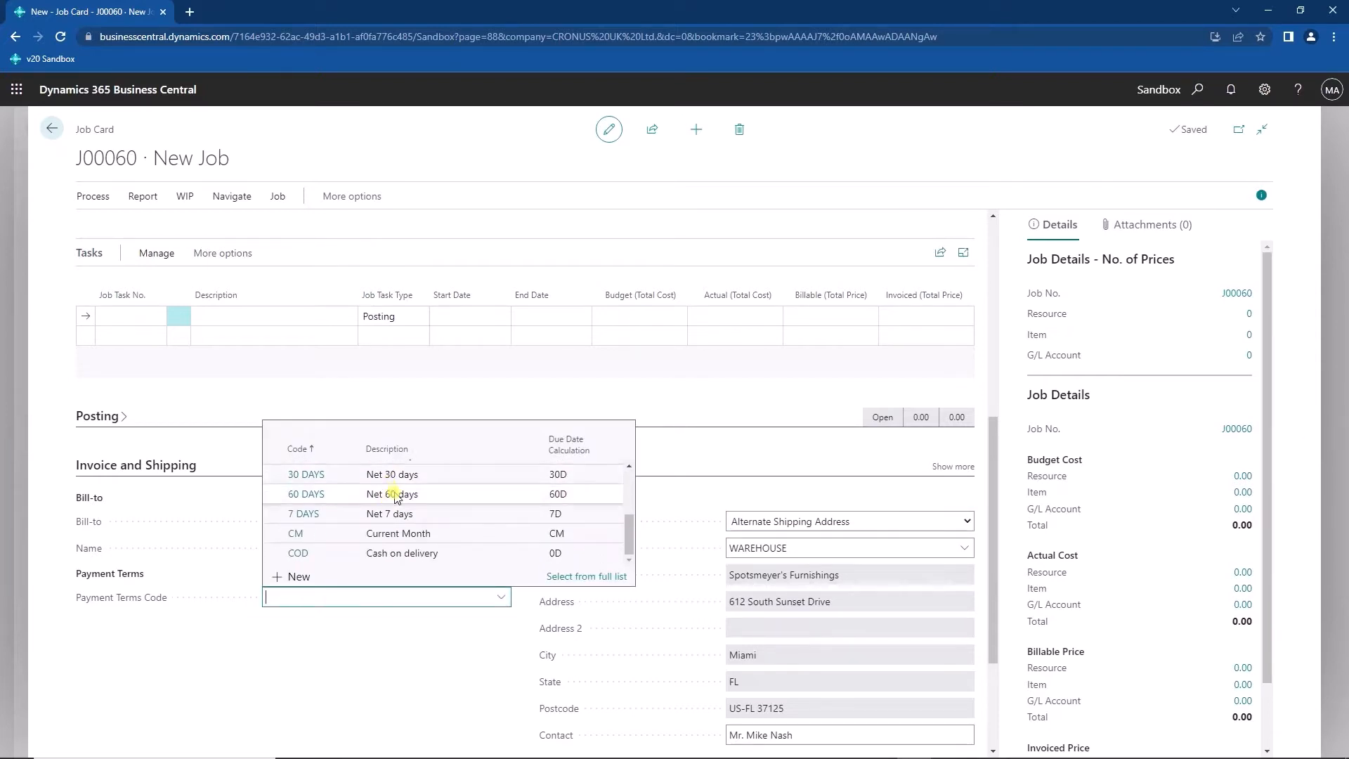
{"action": "left_click", "coordinate": [393, 503]}
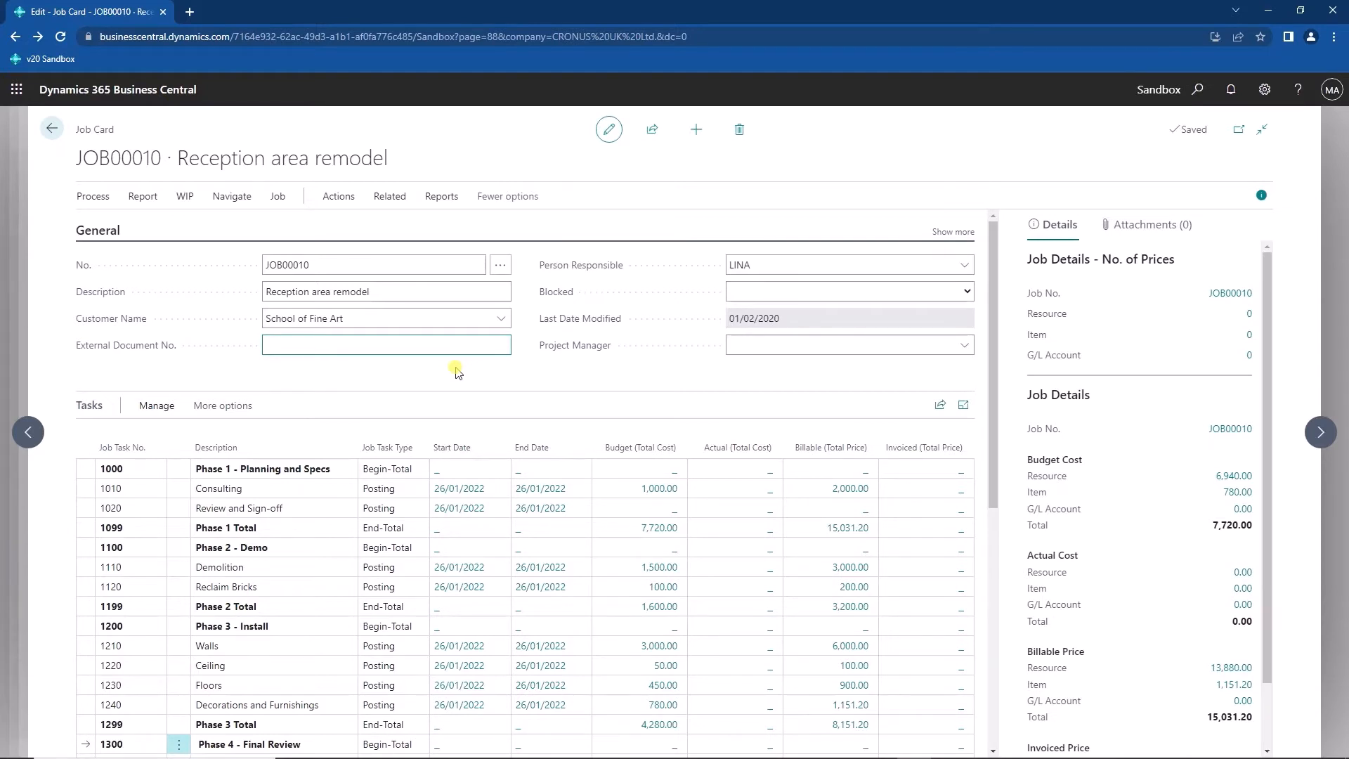
Create an inventory pick for the Reception area remodel job.
{"action": "left_click", "coordinate": [340, 197]}
{"action": "left_click", "coordinate": [255, 225]}
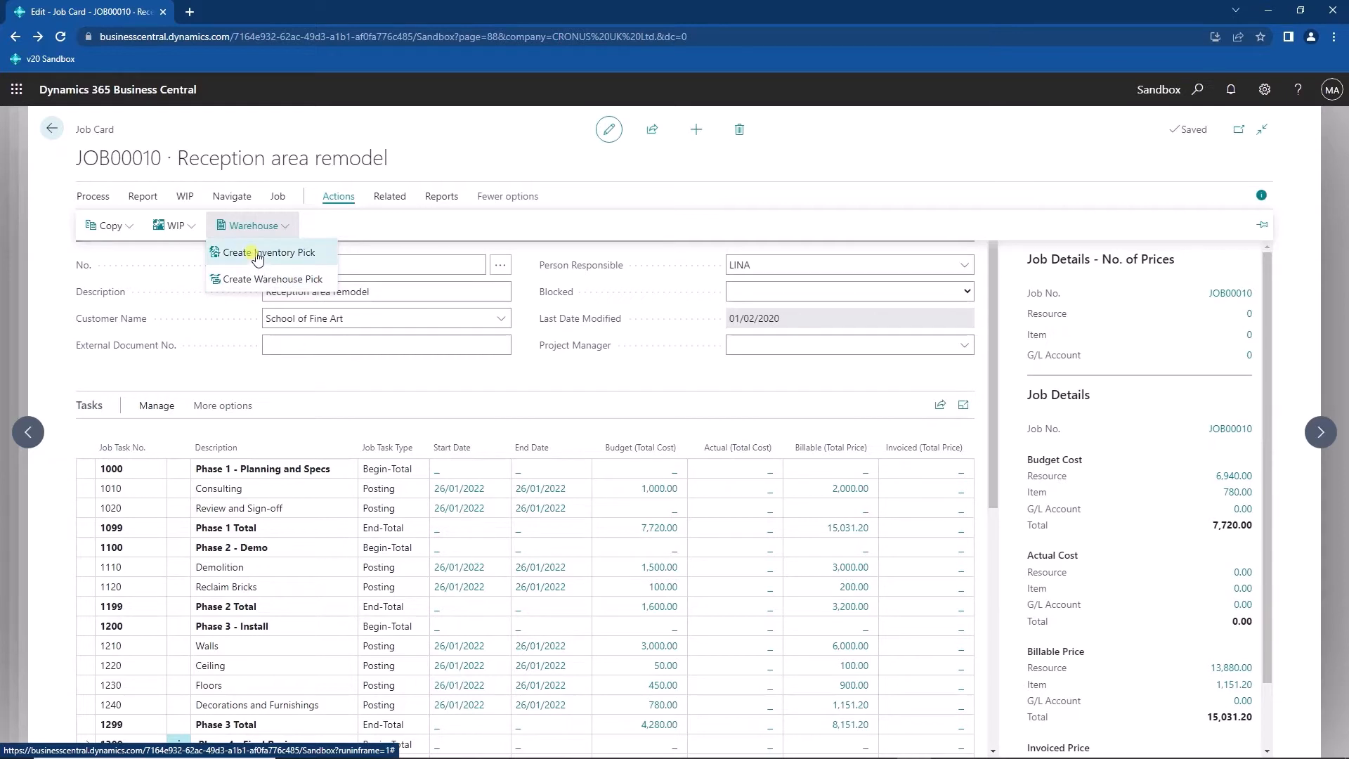
{"action": "left_click", "coordinate": [257, 254]}
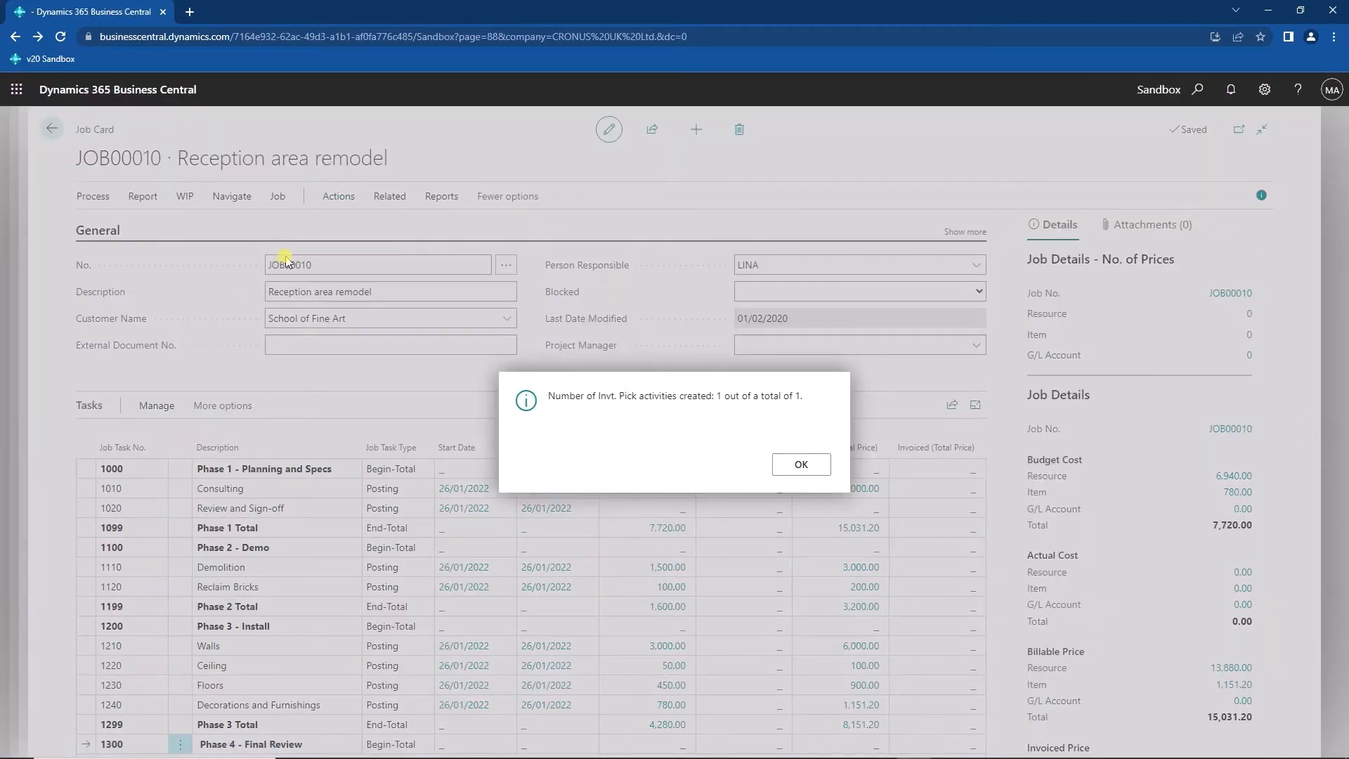
Open the job's inventory pick through its related warehouse pick lines and enlarge the pick document.
{"action": "left_click", "coordinate": [793, 466]}
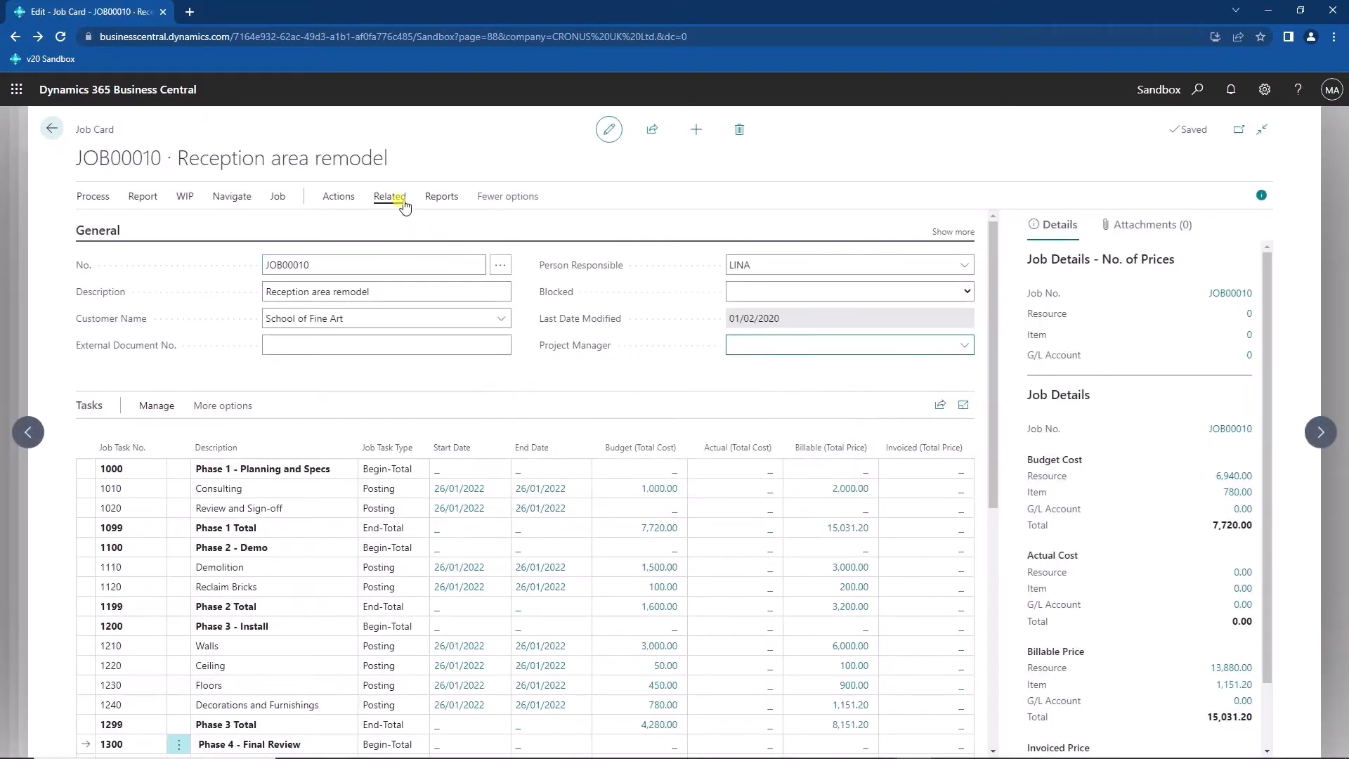
{"action": "left_click", "coordinate": [391, 197]}
{"action": "left_click", "coordinate": [450, 226]}
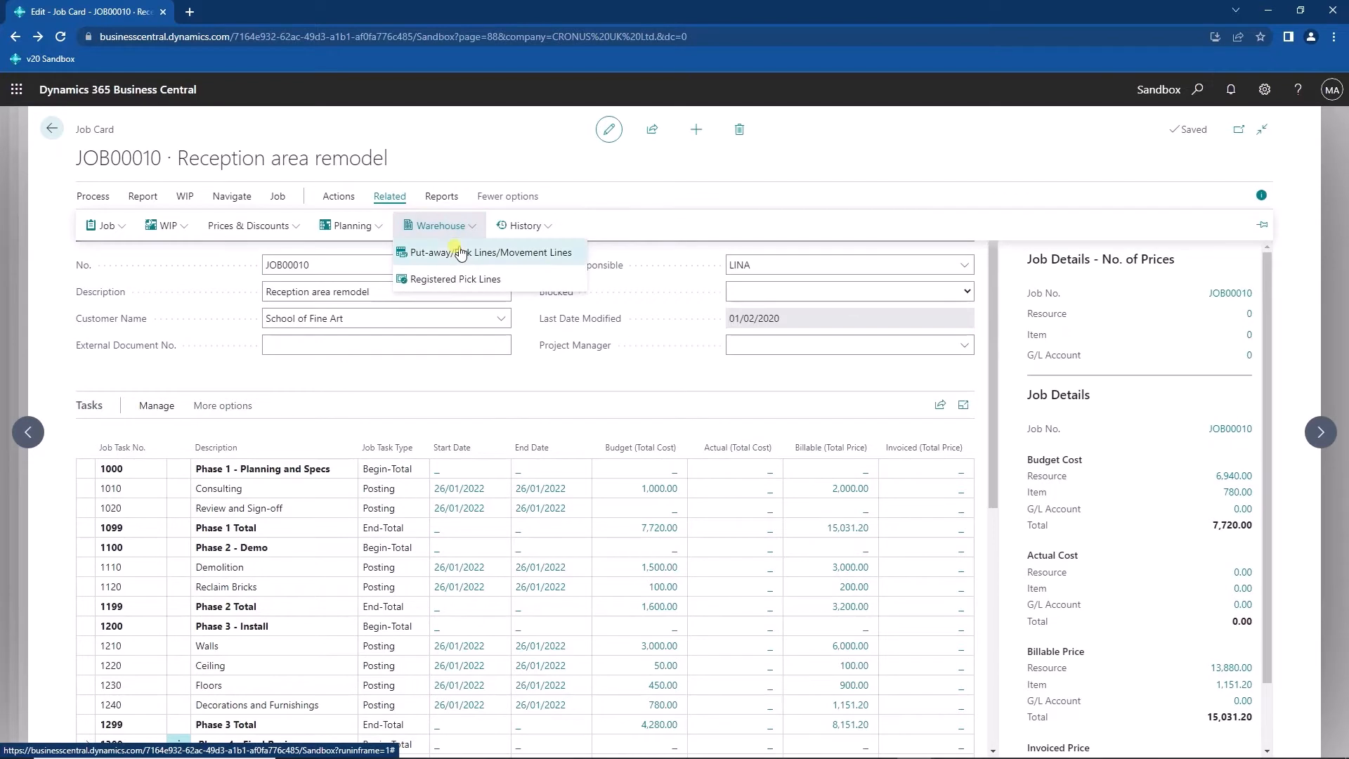
{"action": "left_click", "coordinate": [460, 253]}
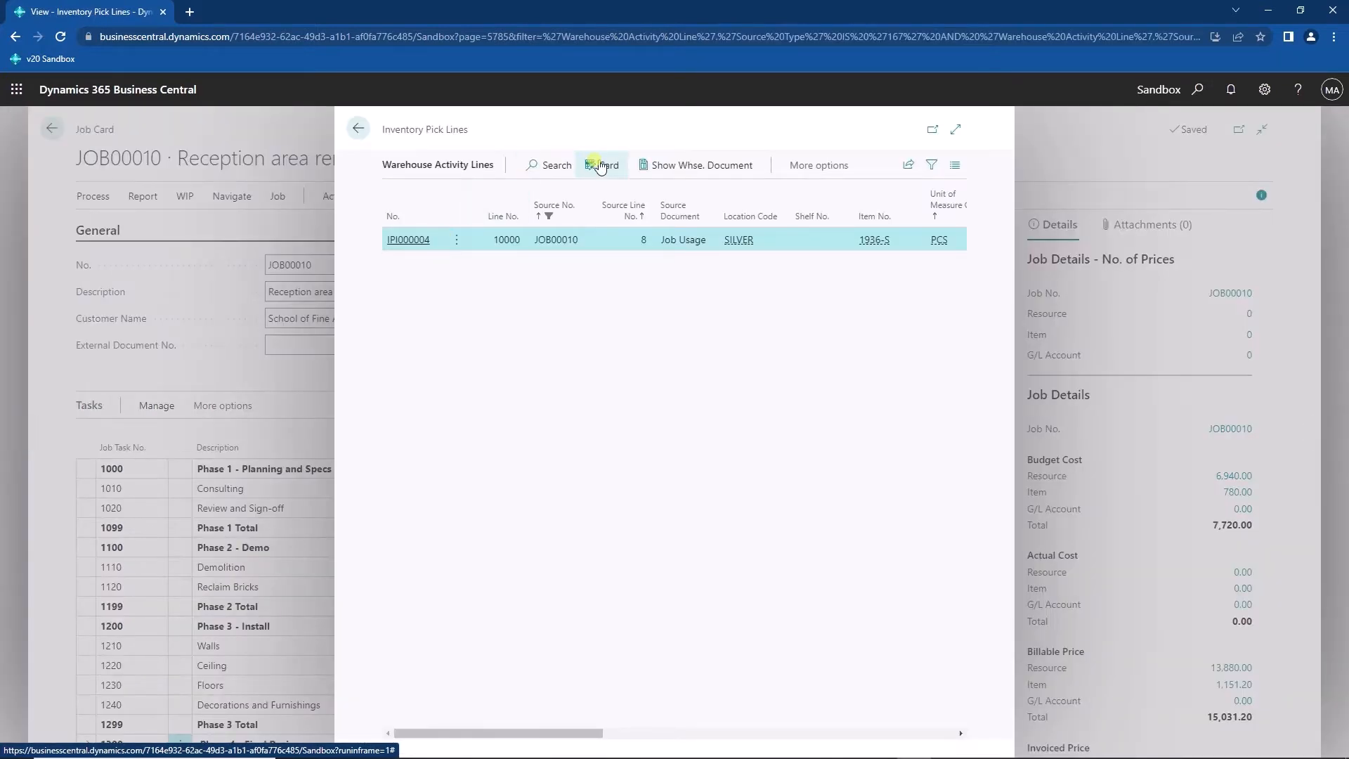
{"action": "left_click", "coordinate": [601, 166]}
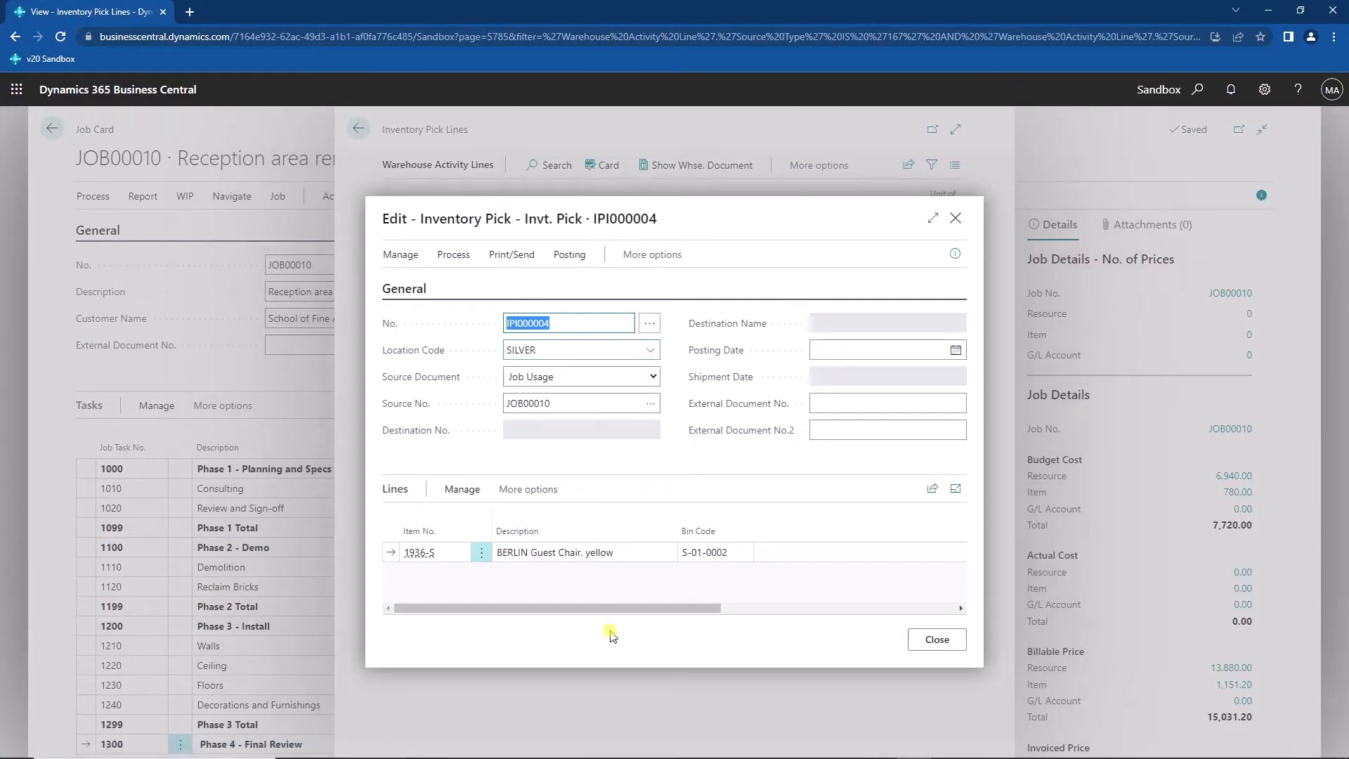
{"action": "left_click", "coordinate": [932, 218]}
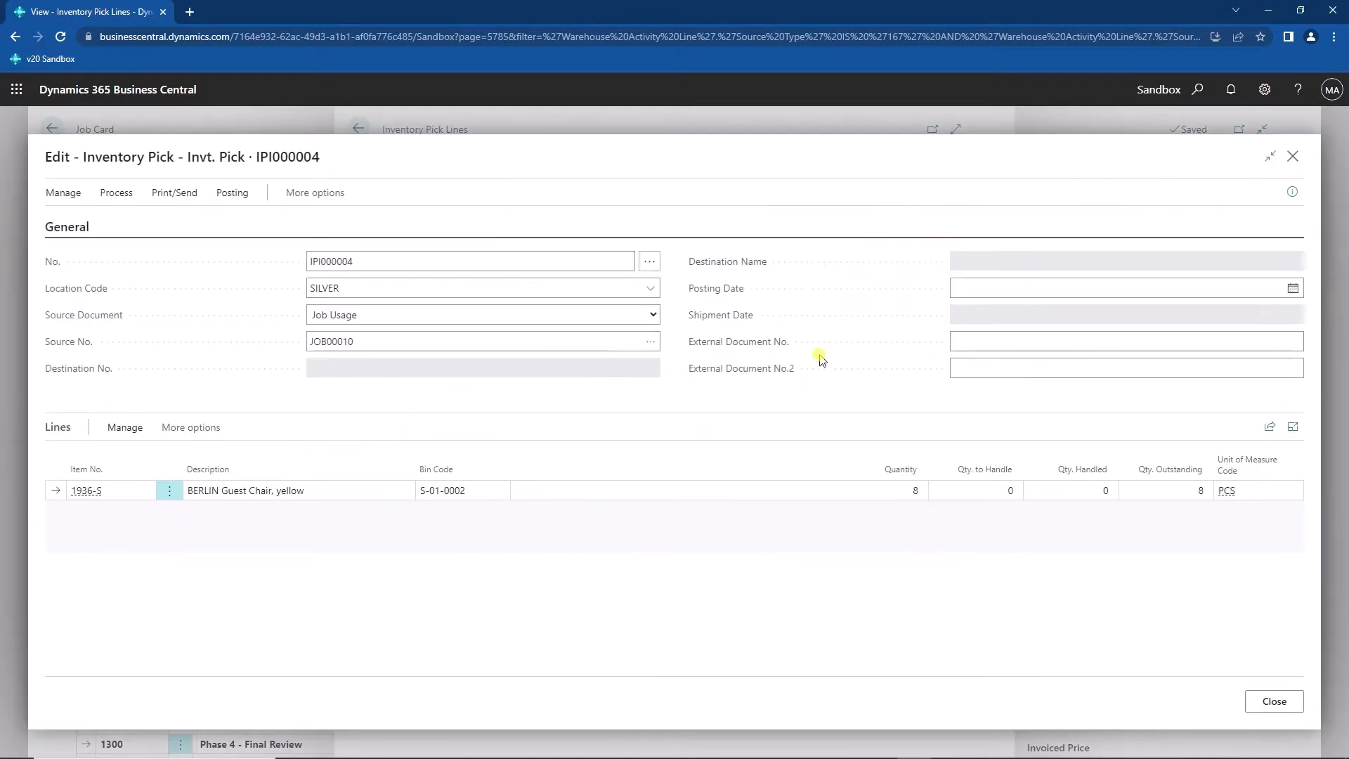
Set the quantity to handle to 8 on the BERLIN Guest Chair line and post the inventory pick and job usage.
{"action": "left_click", "coordinate": [950, 489]}
{"action": "left_click", "coordinate": [990, 363]}
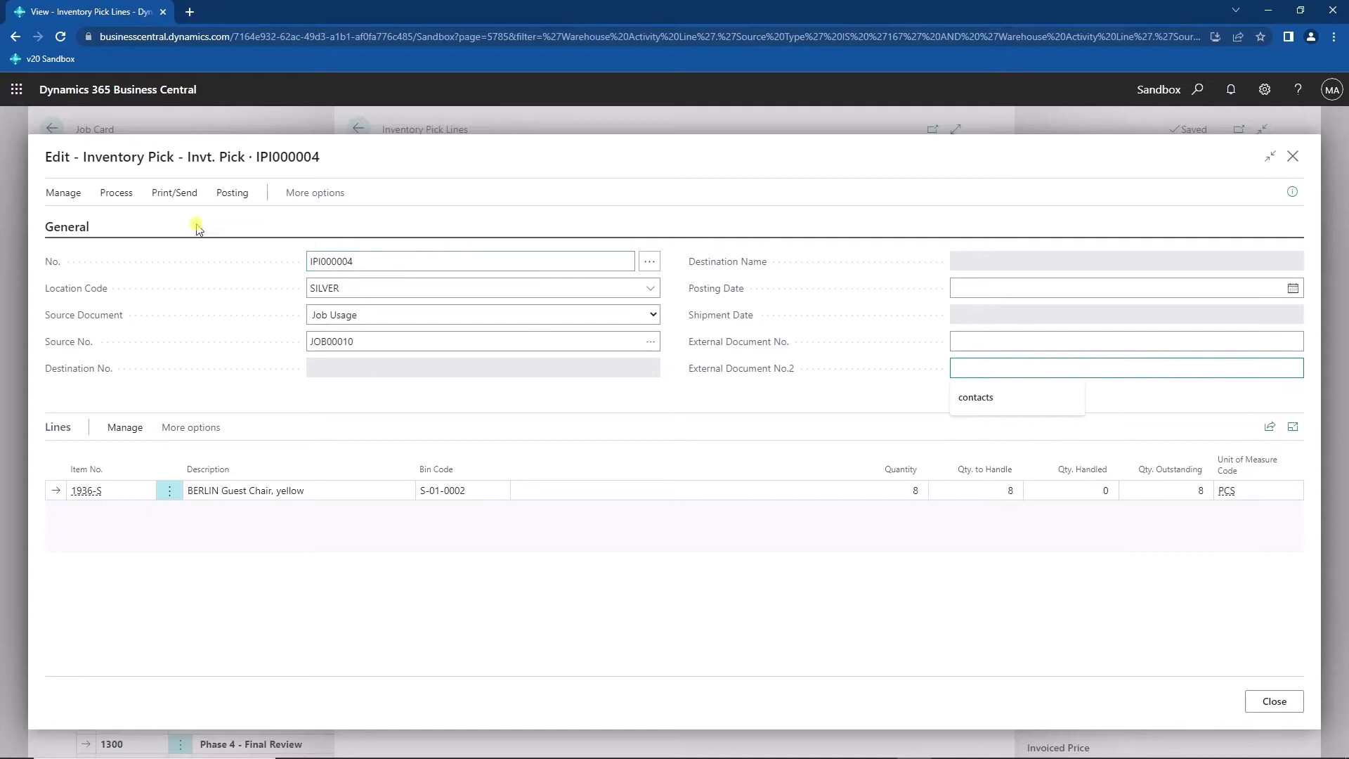
{"action": "left_click", "coordinate": [232, 192]}
{"action": "left_click", "coordinate": [77, 223]}
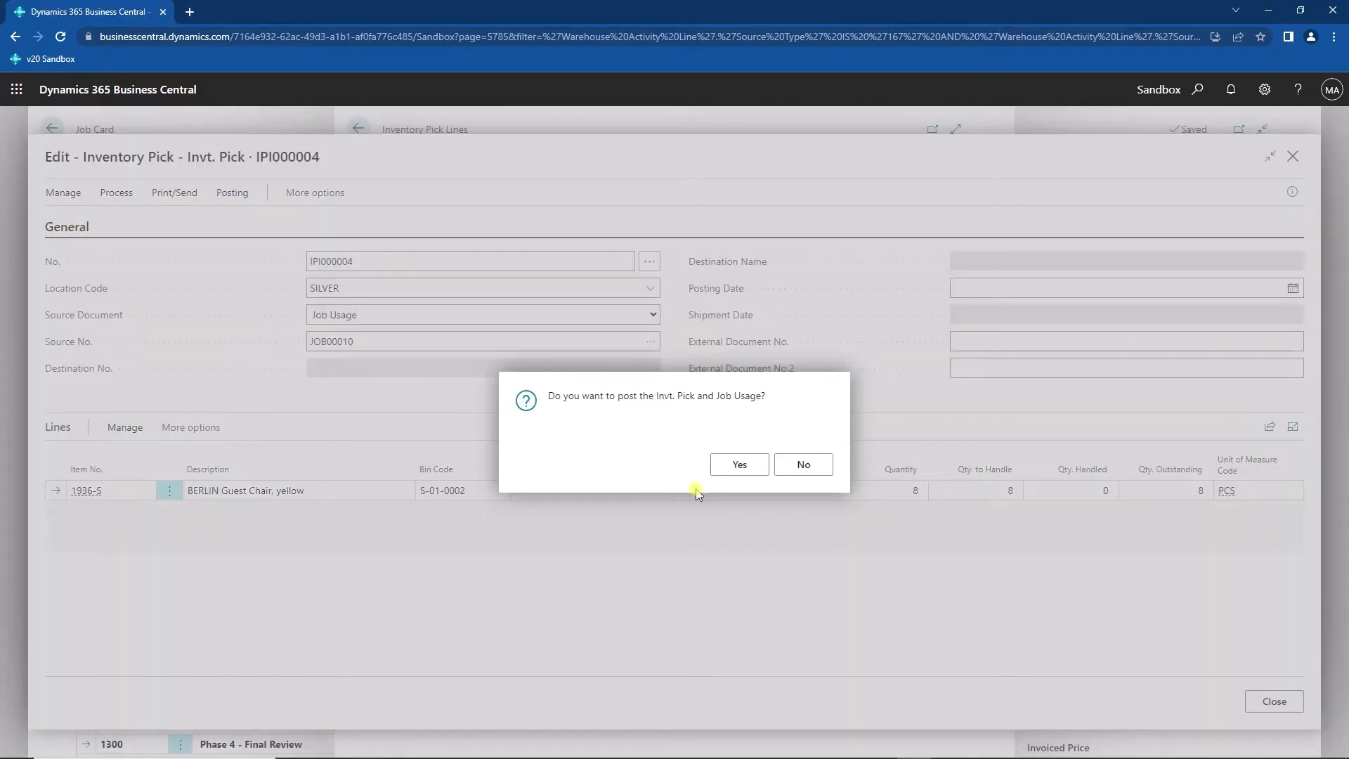
{"action": "left_click", "coordinate": [742, 465]}
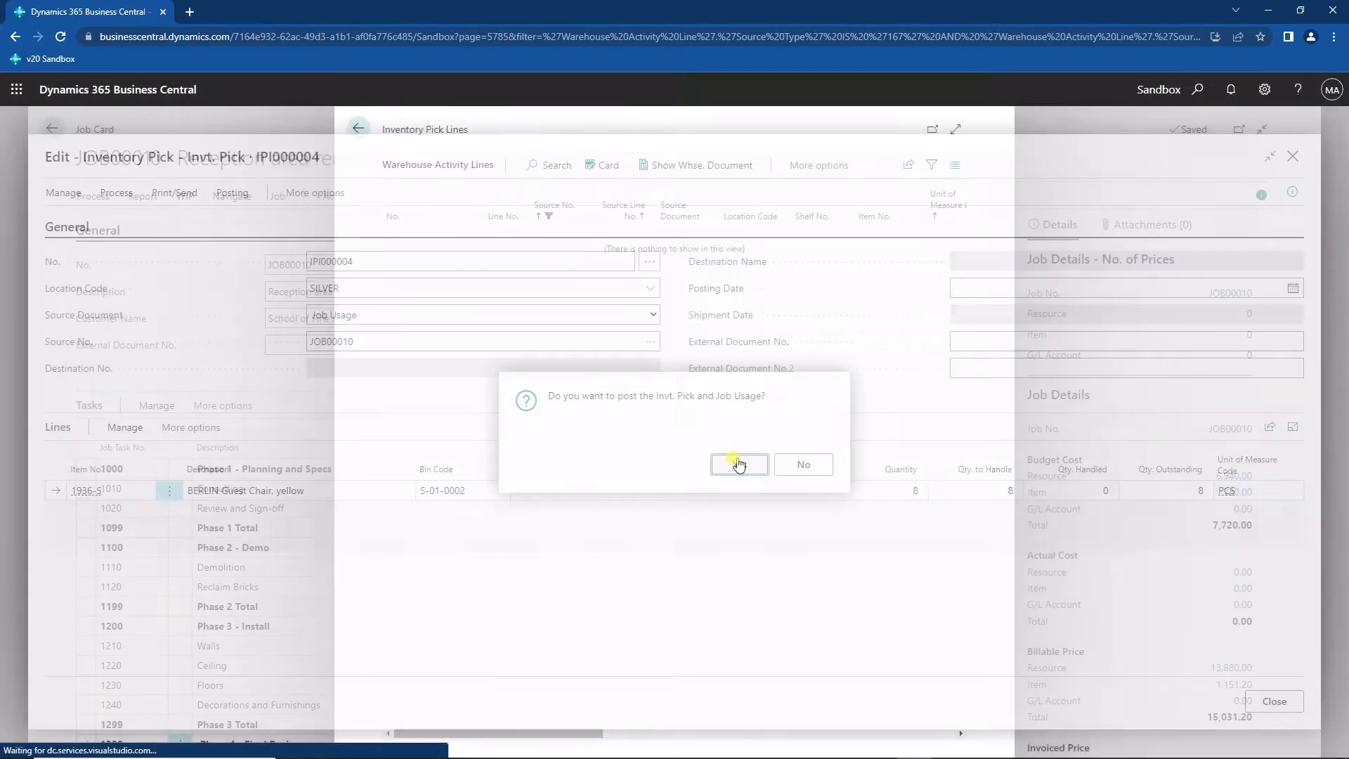
{"action": "left_click", "coordinate": [741, 463]}
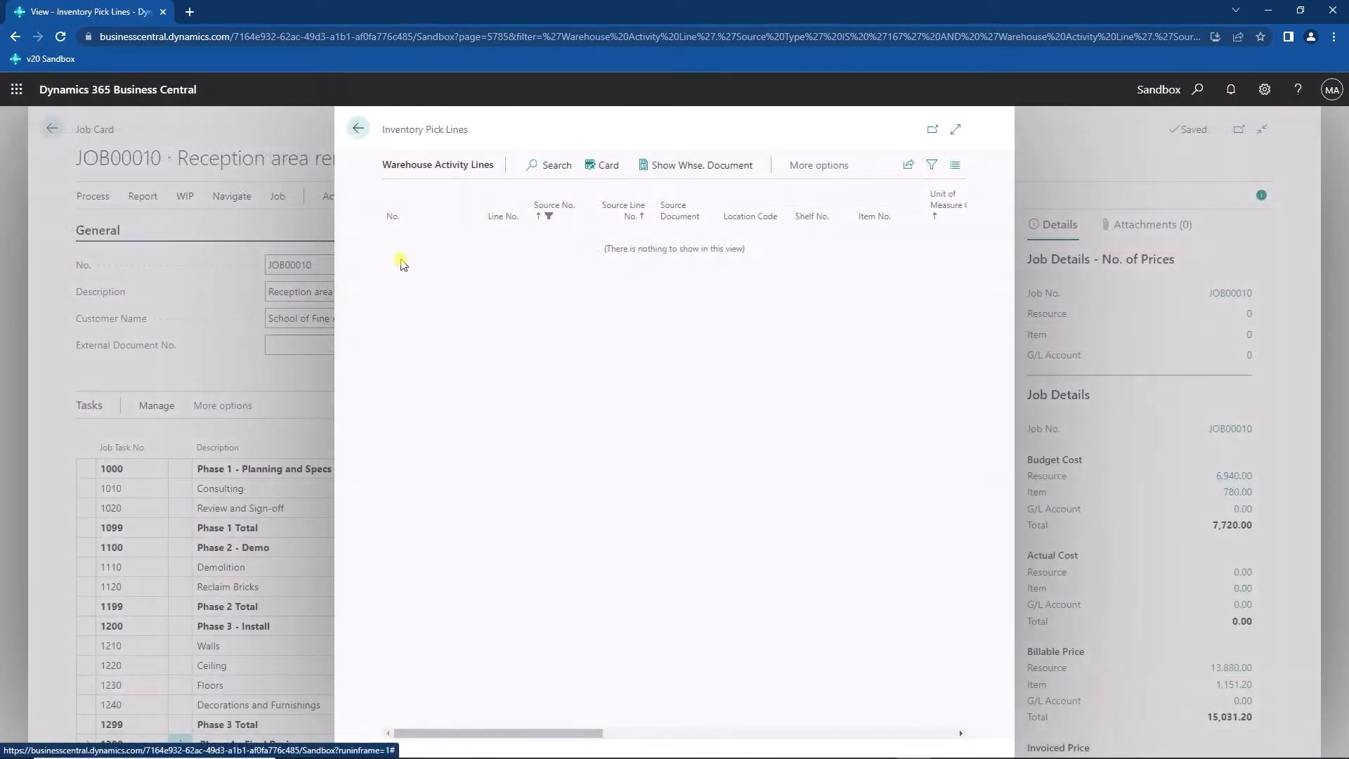
Return to the job card and examine the job's ledger entries for the posted item usage.
{"action": "left_click", "coordinate": [358, 128]}
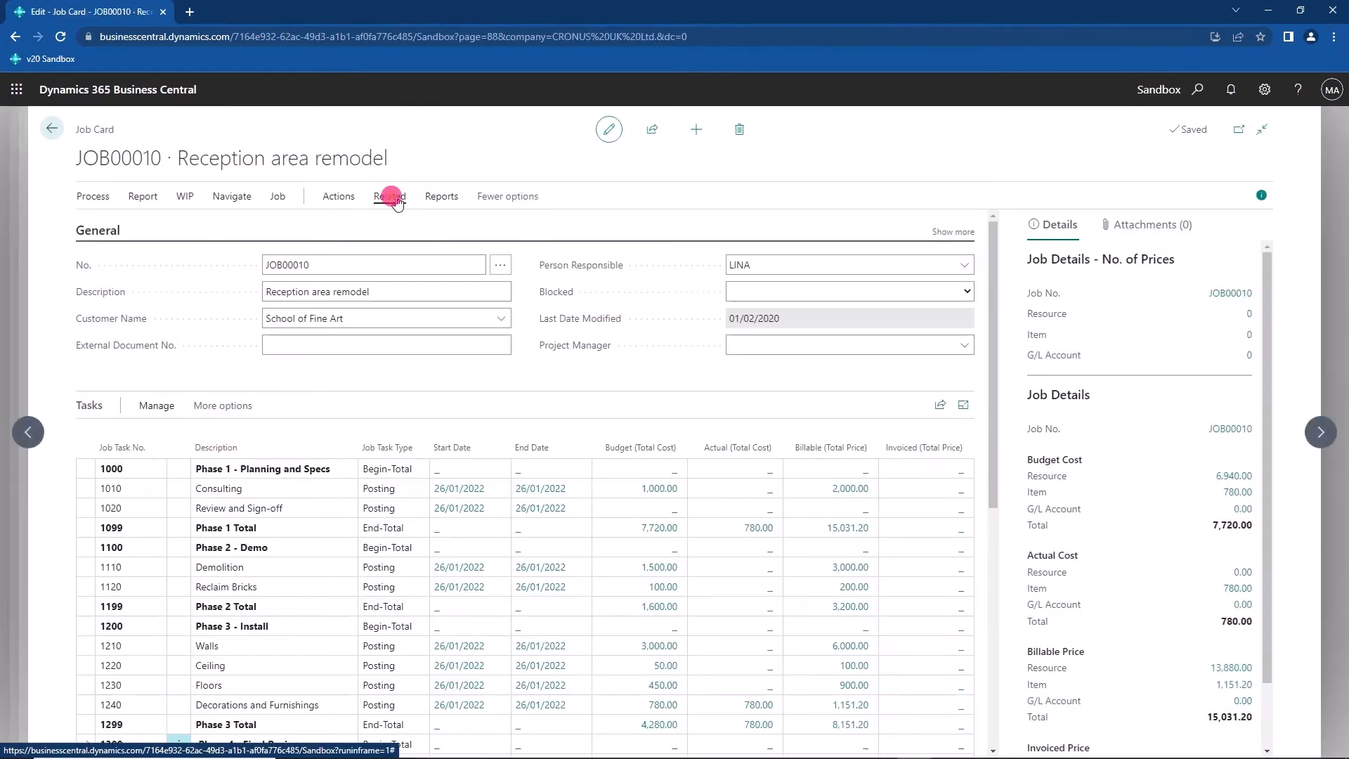
{"action": "left_click", "coordinate": [391, 198]}
{"action": "left_click", "coordinate": [538, 232]}
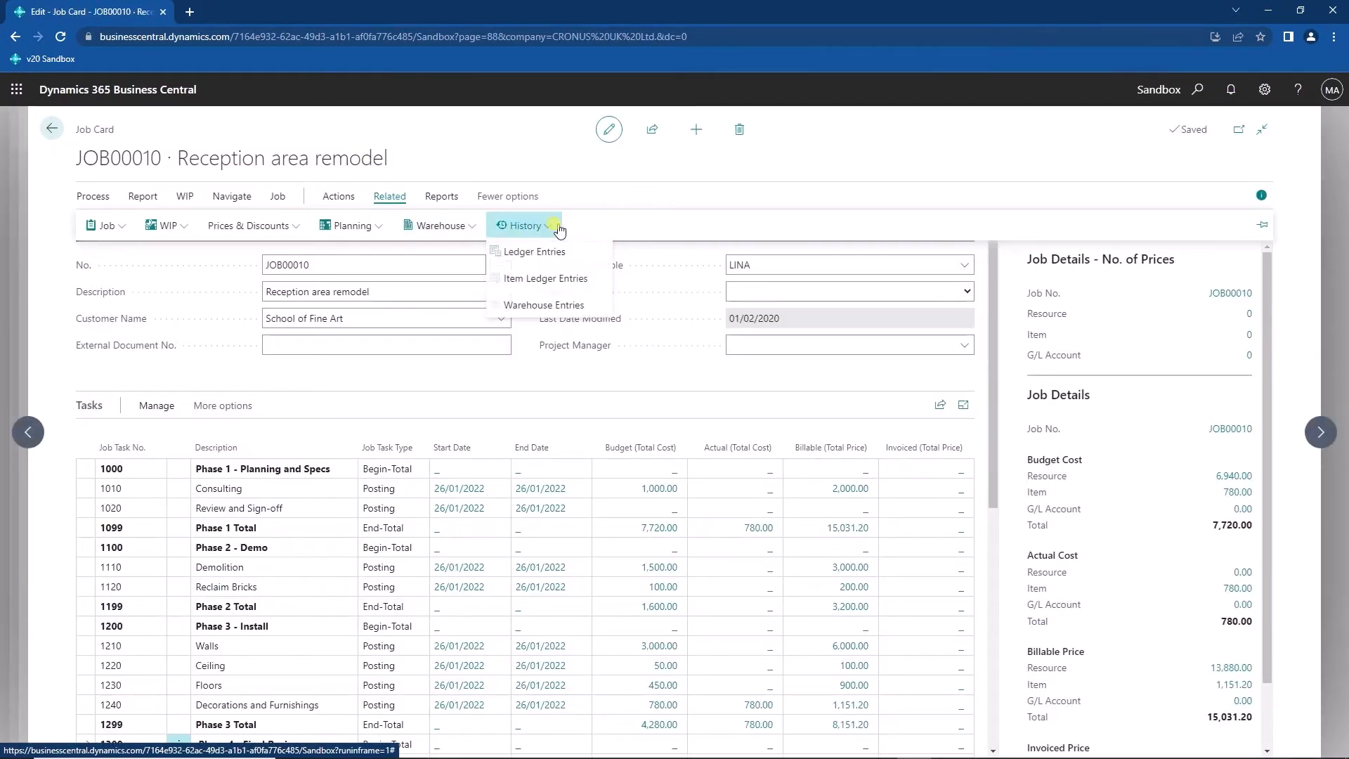
{"action": "left_click", "coordinate": [543, 252]}
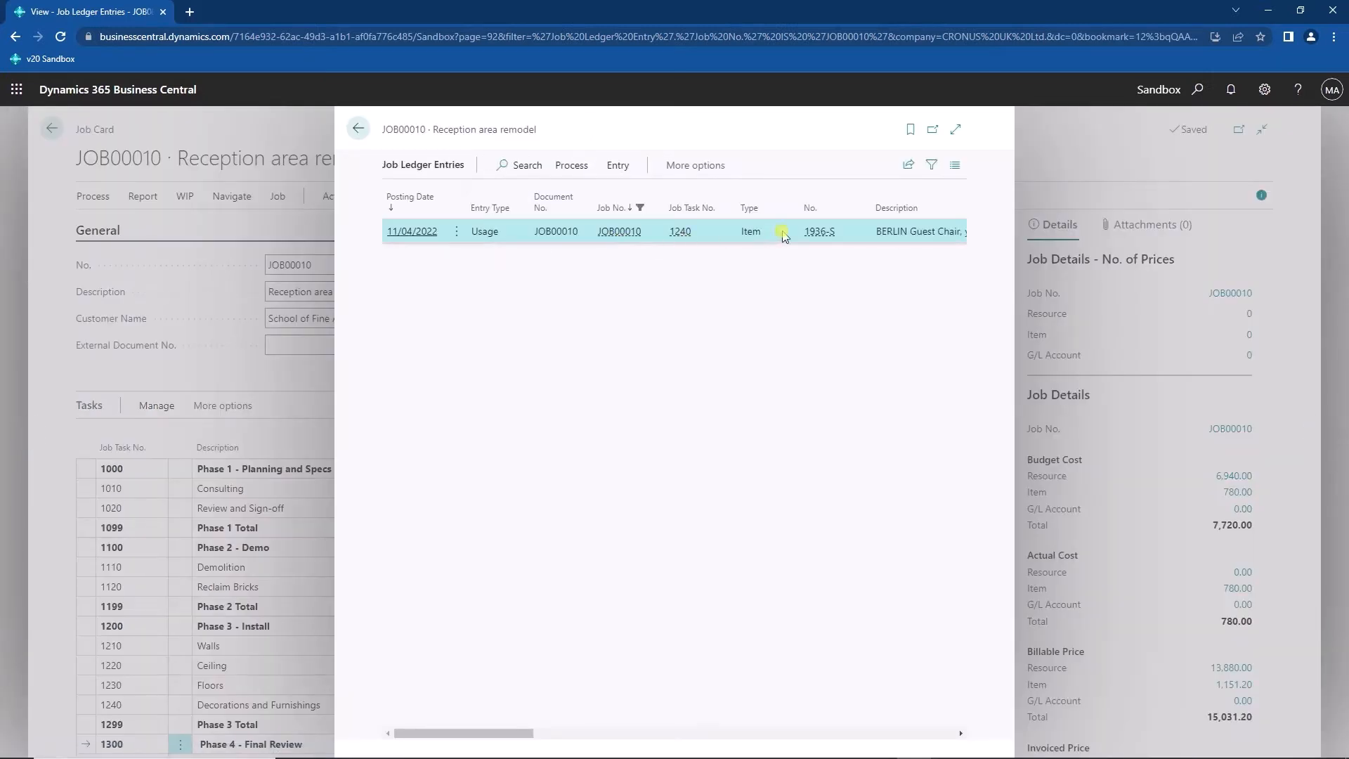
{"action": "mouse_move", "coordinate": [480, 731]}
{"action": "left_mouse_down"}
{"action": "mouse_move", "coordinate": [675, 717]}
{"action": "mouse_move", "coordinate": [470, 709]}
{"action": "left_mouse_up"}
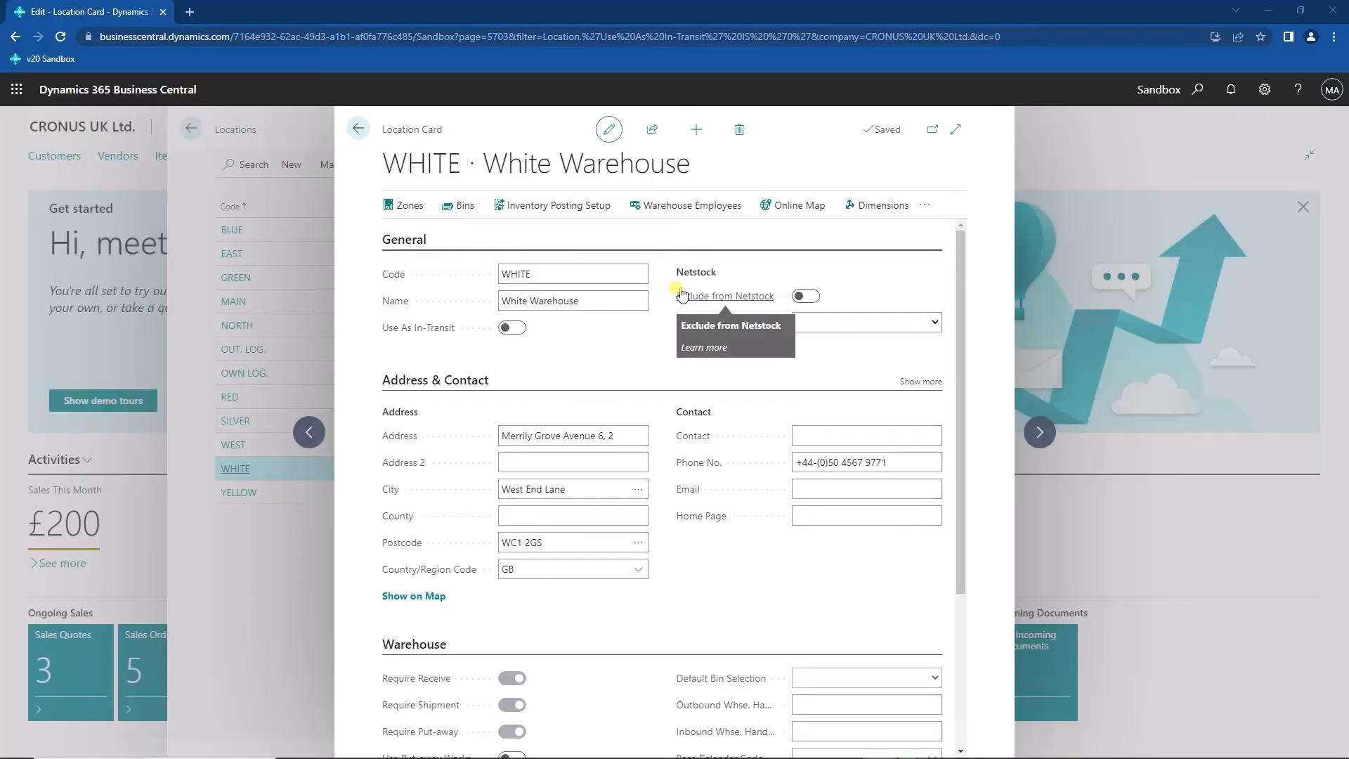
Add the AREA default dimension to the WHITE location with value posting set to Code Mandatory.
{"action": "left_click", "coordinate": [868, 203]}
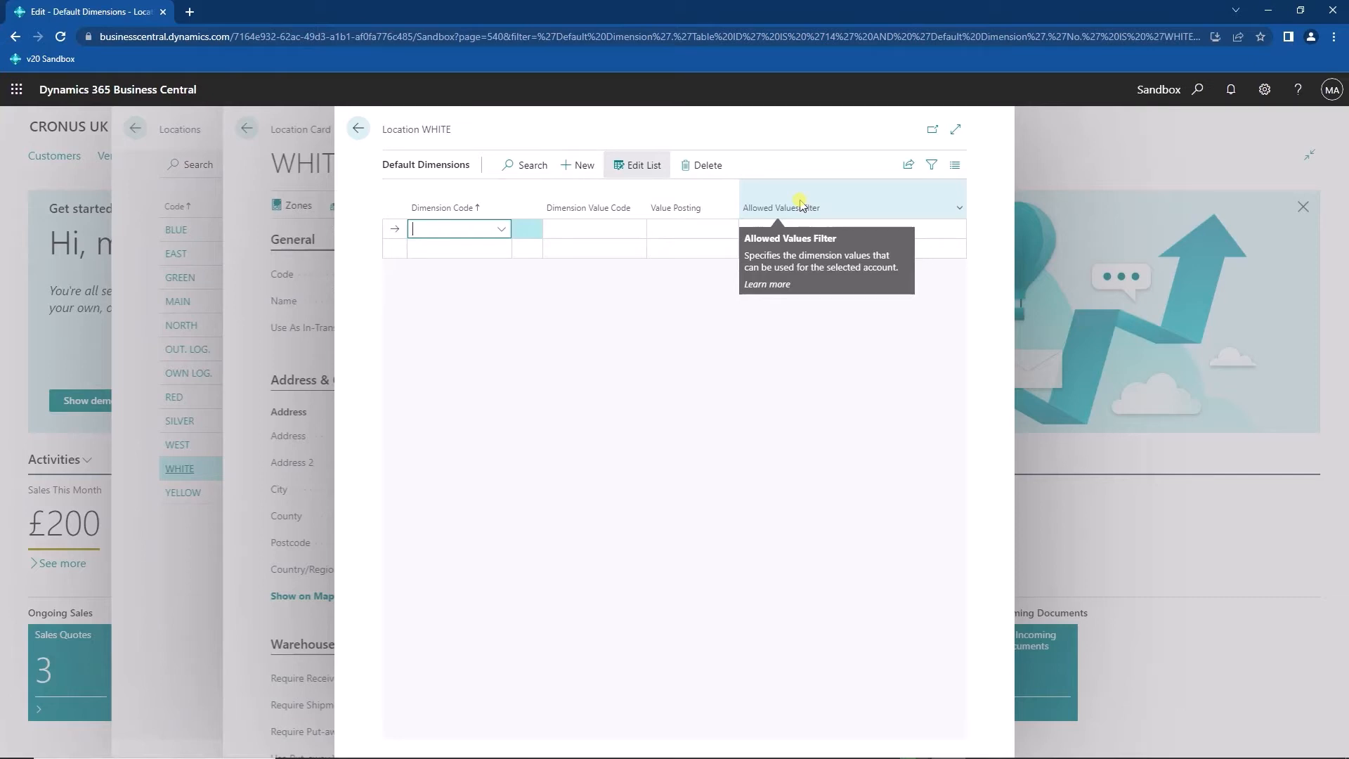
{"action": "left_click", "coordinate": [494, 230]}
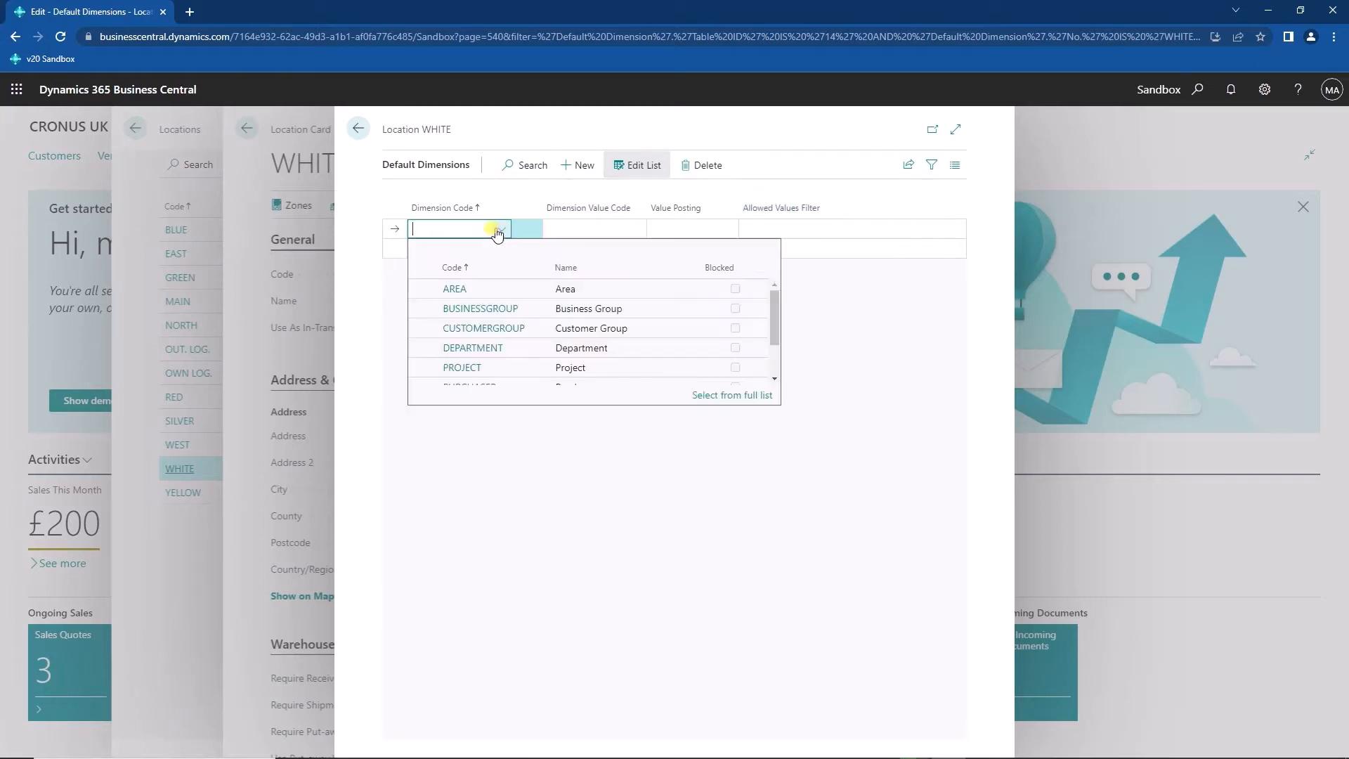
{"action": "left_click", "coordinate": [466, 284]}
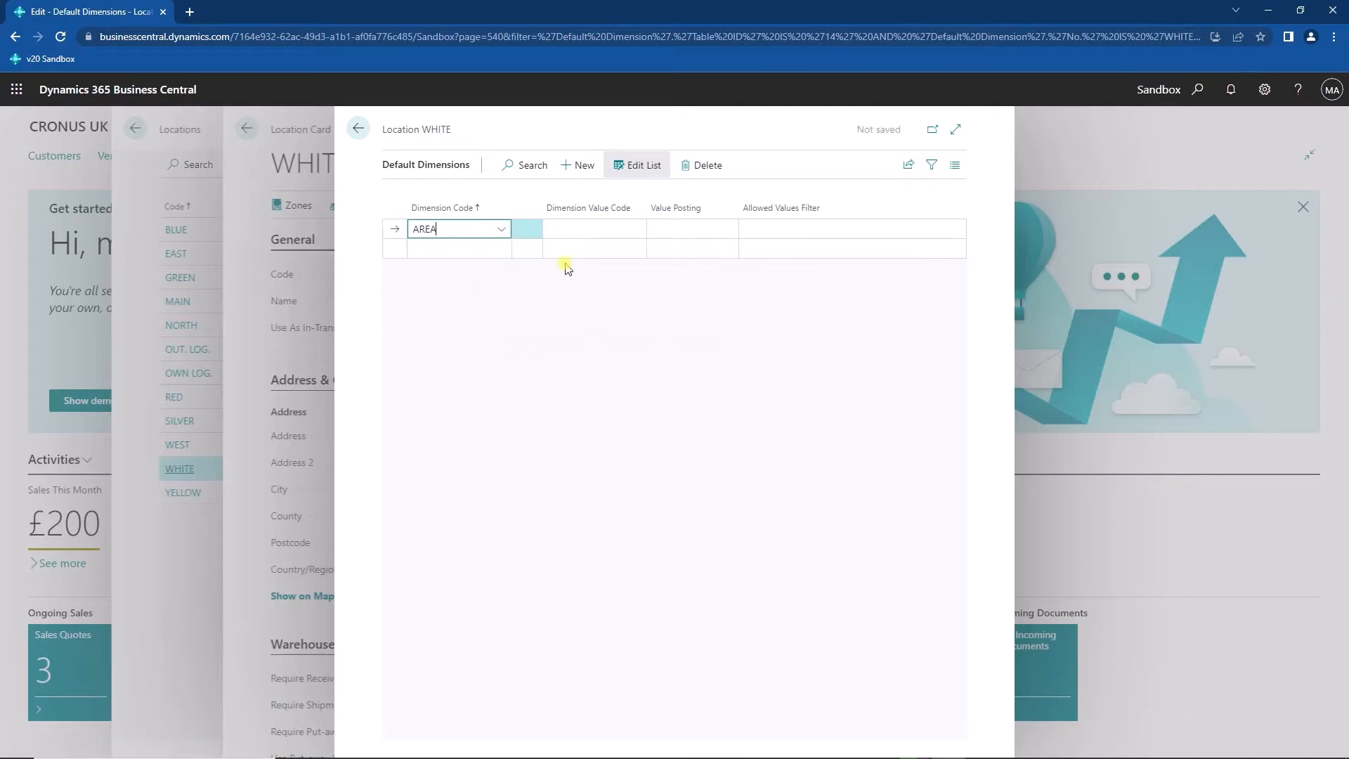
{"action": "left_click", "coordinate": [680, 226]}
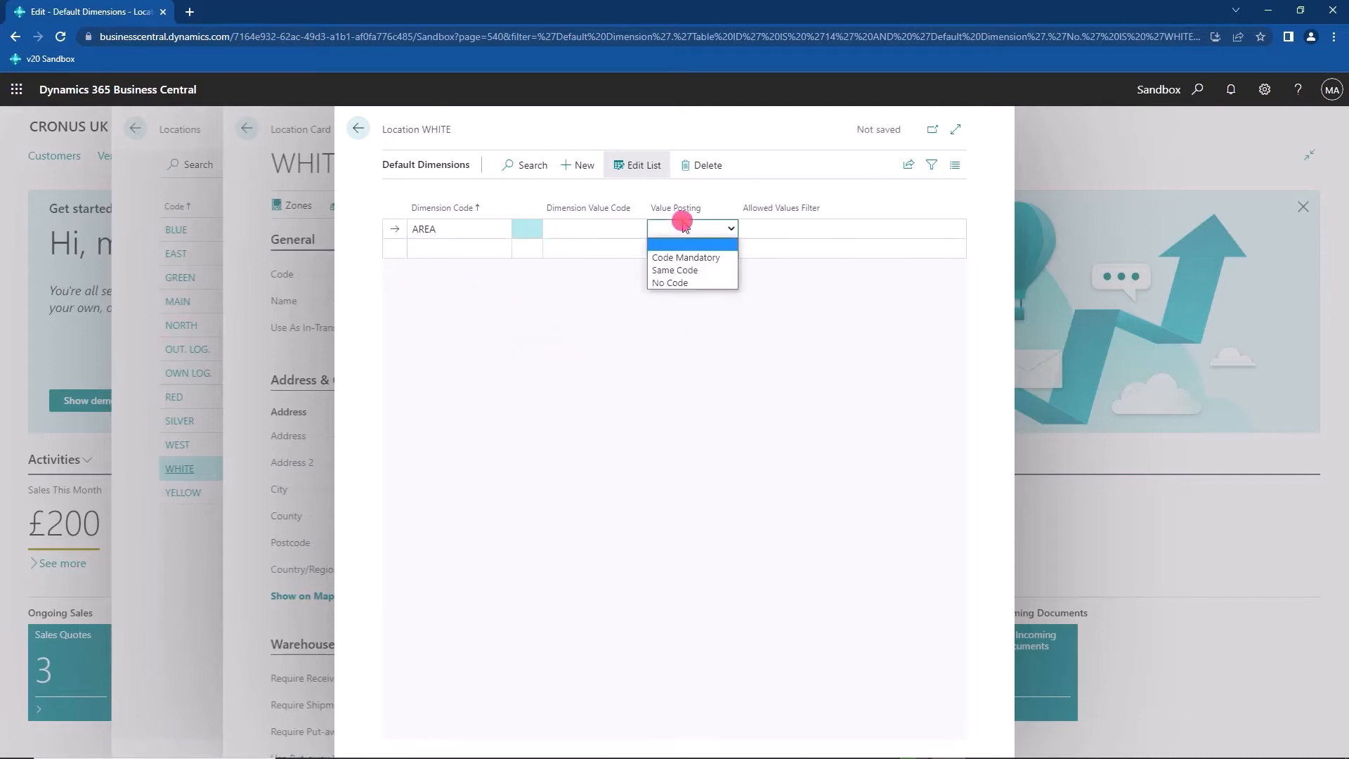
{"action": "left_click", "coordinate": [692, 258]}
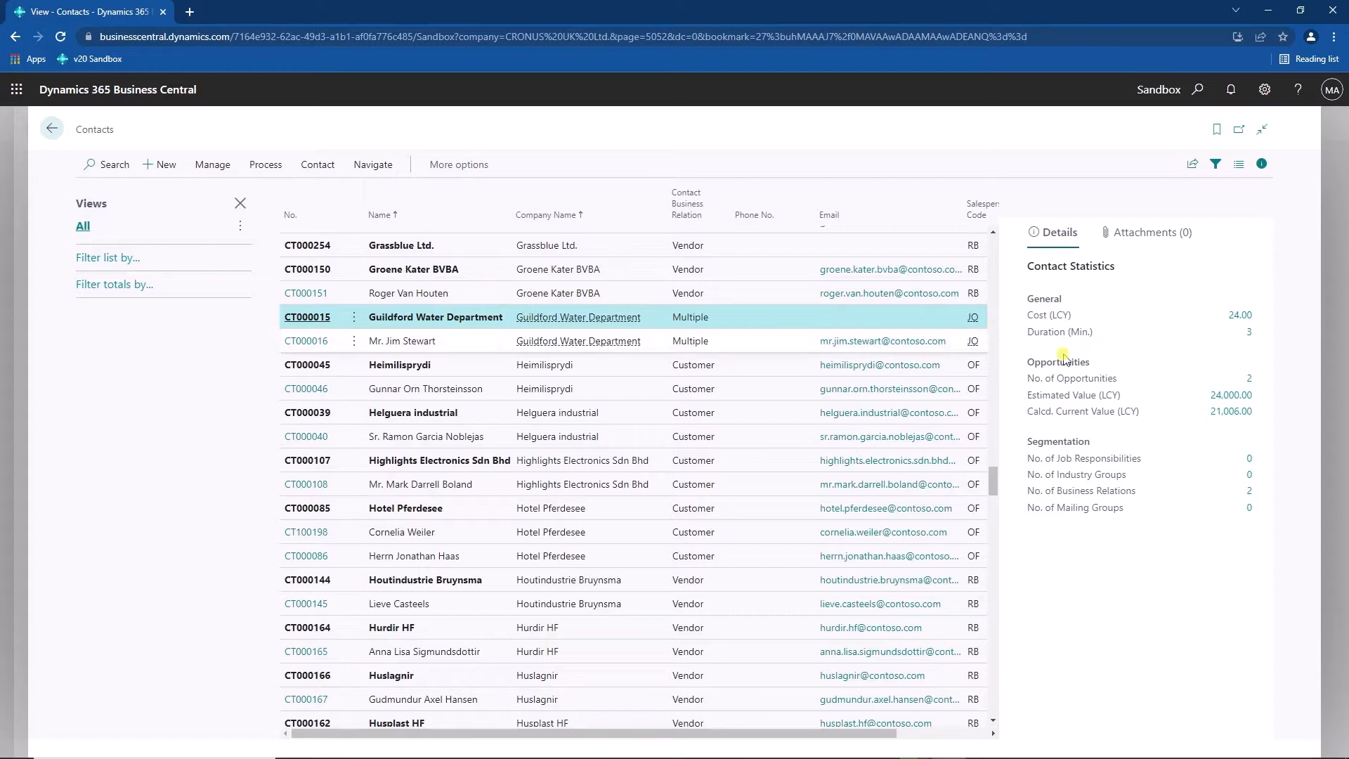
Examine the business relations behind the Guildford Water Department contact, then leave the contacts list.
{"action": "left_click", "coordinate": [1248, 491]}
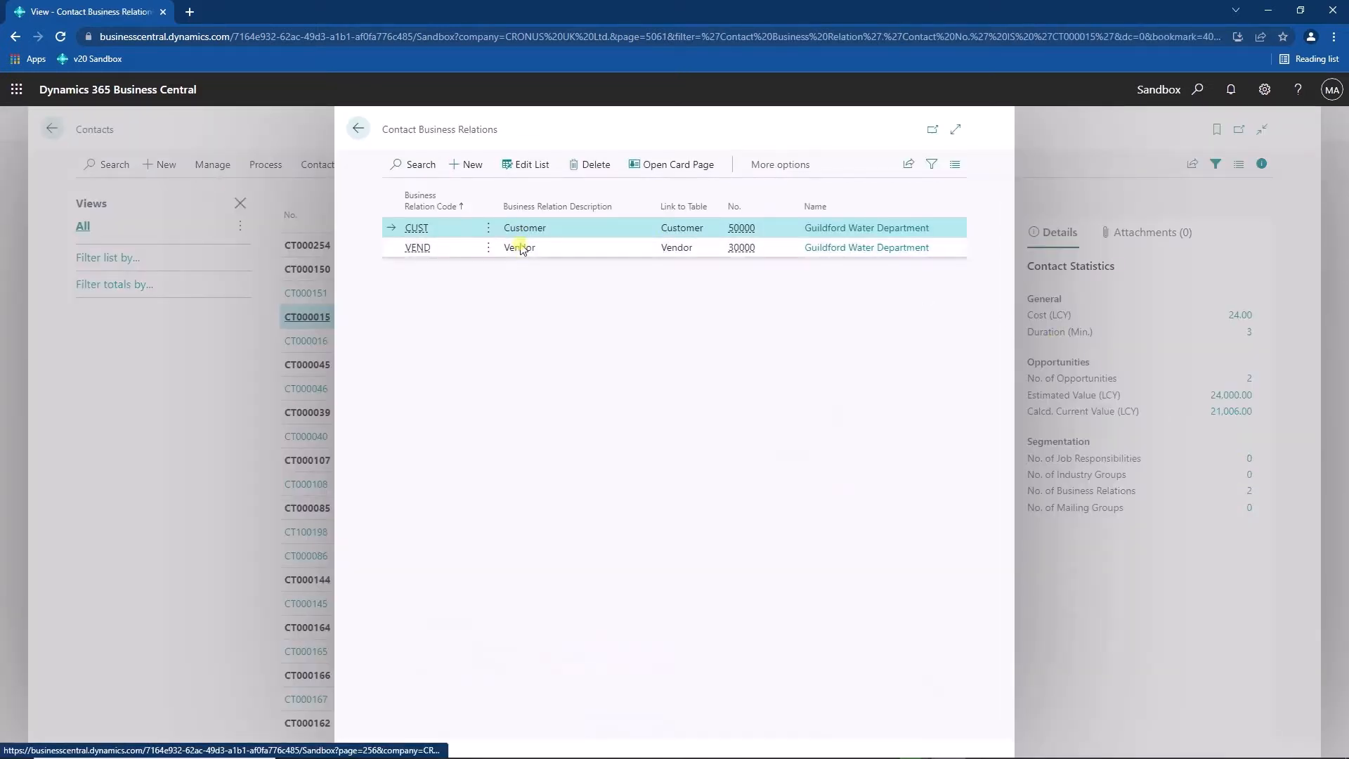
{"action": "left_click", "coordinate": [358, 127]}
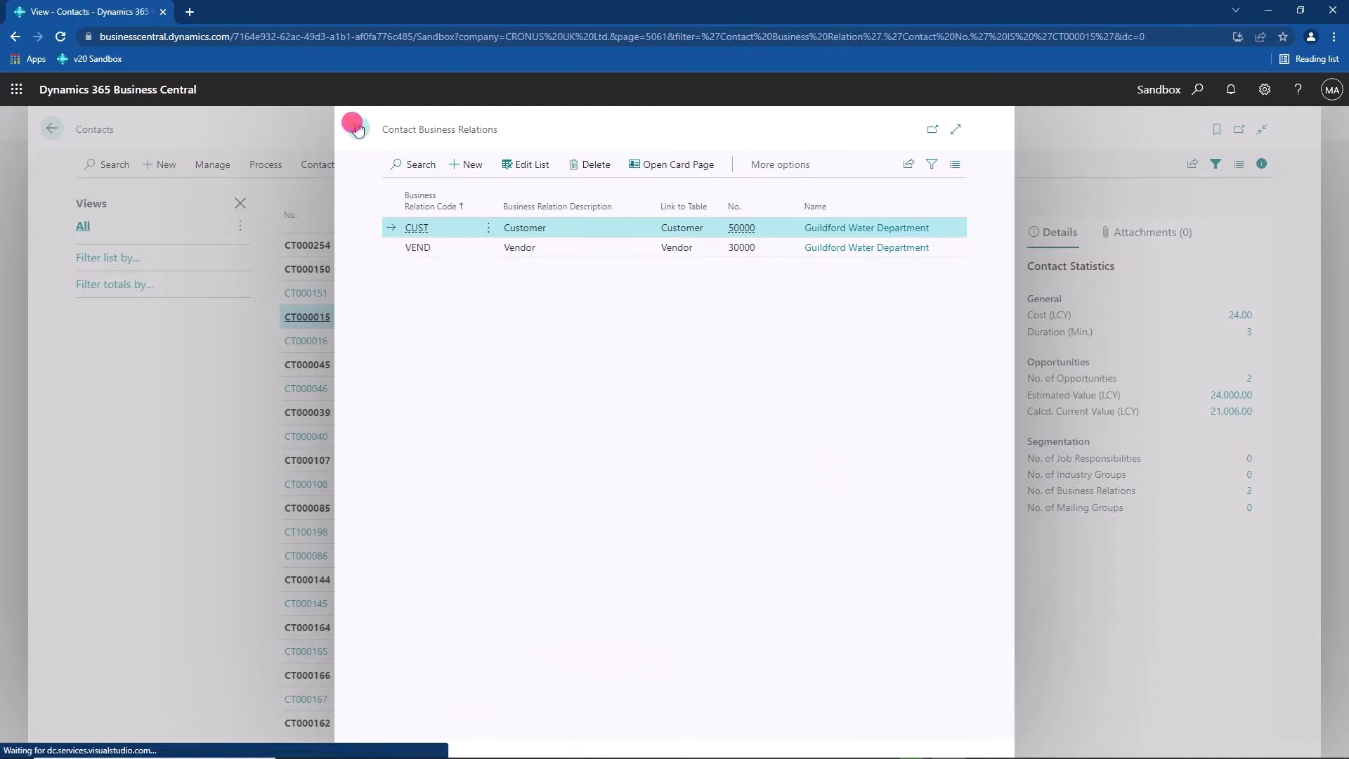
{"action": "left_click", "coordinate": [51, 129]}
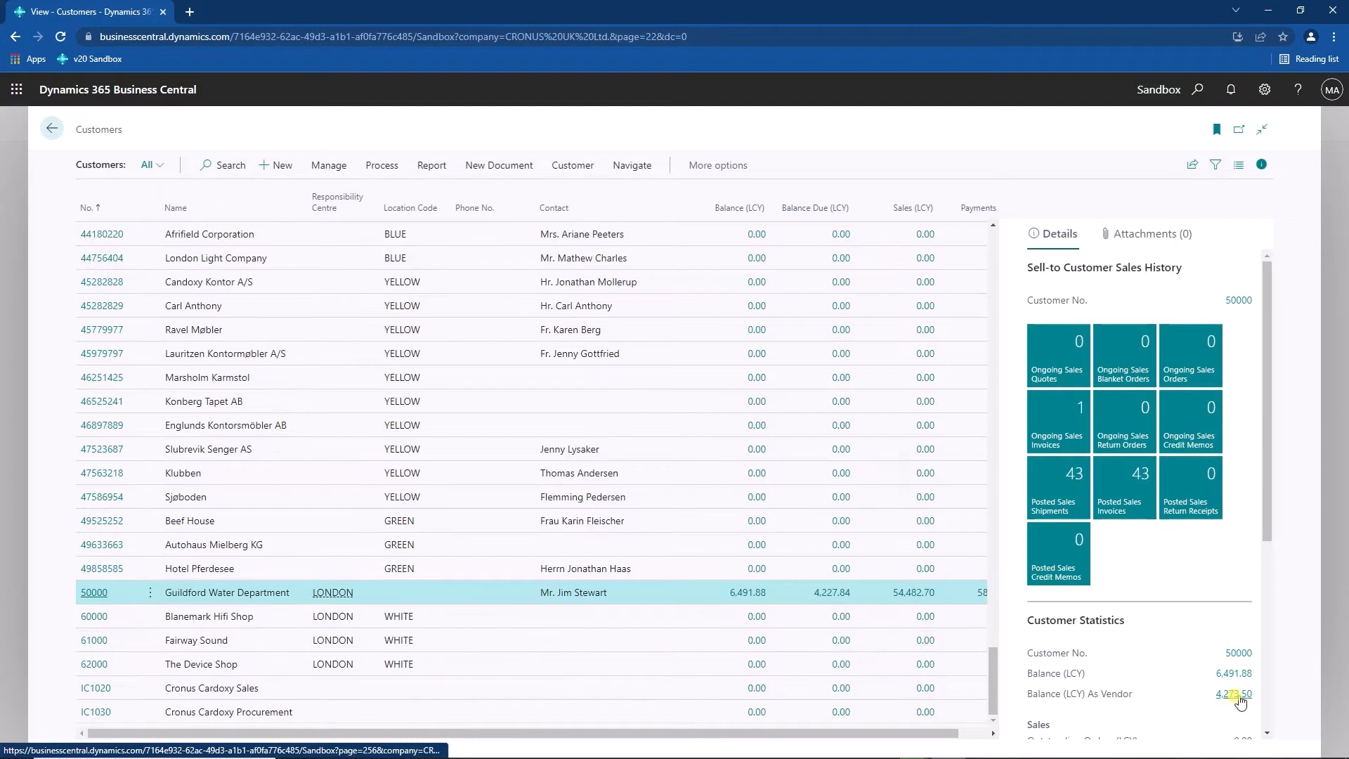
Check Guildford Water Department's balance as vendor on its customer card and its balance as customer on its vendor card.
{"action": "scroll", "coordinate": [1238, 703], "scroll_direction": "down", "scroll_amount": 1}
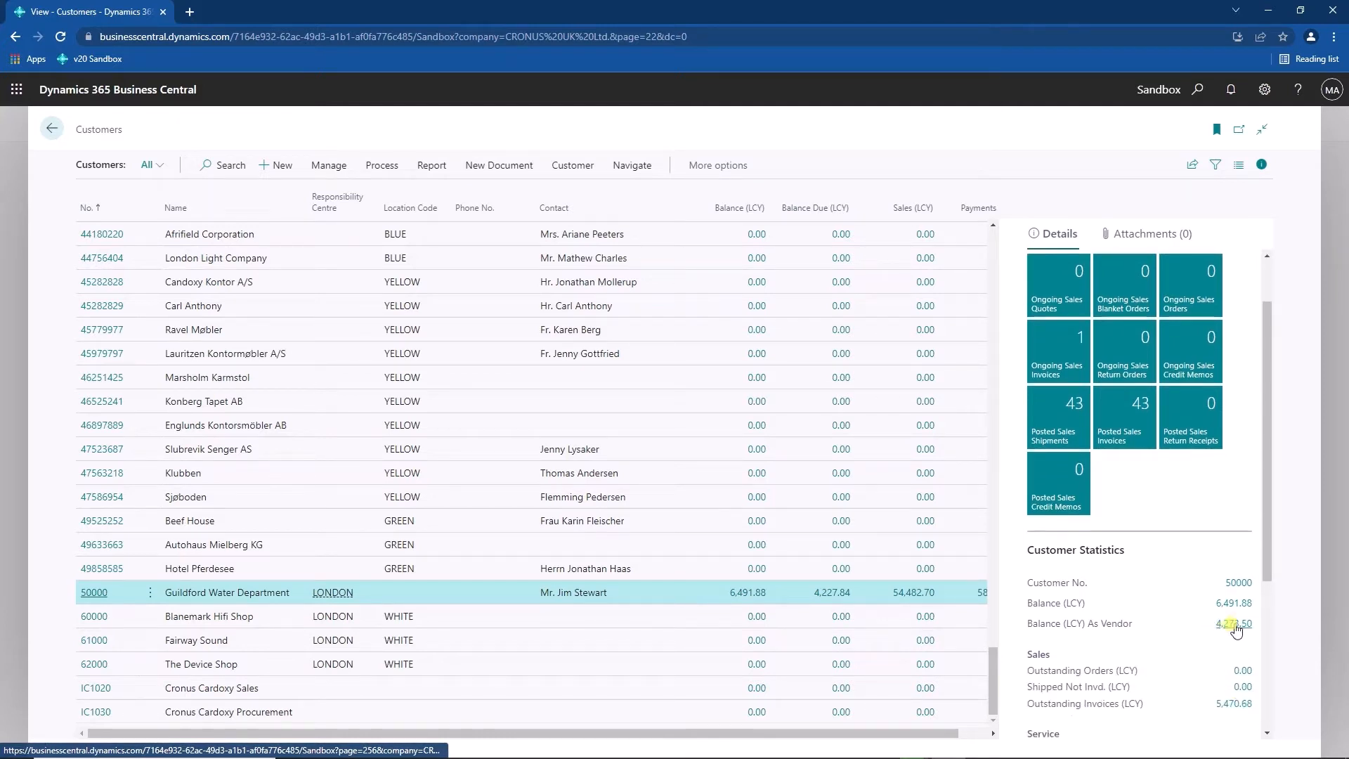
{"action": "left_click", "coordinate": [94, 594]}
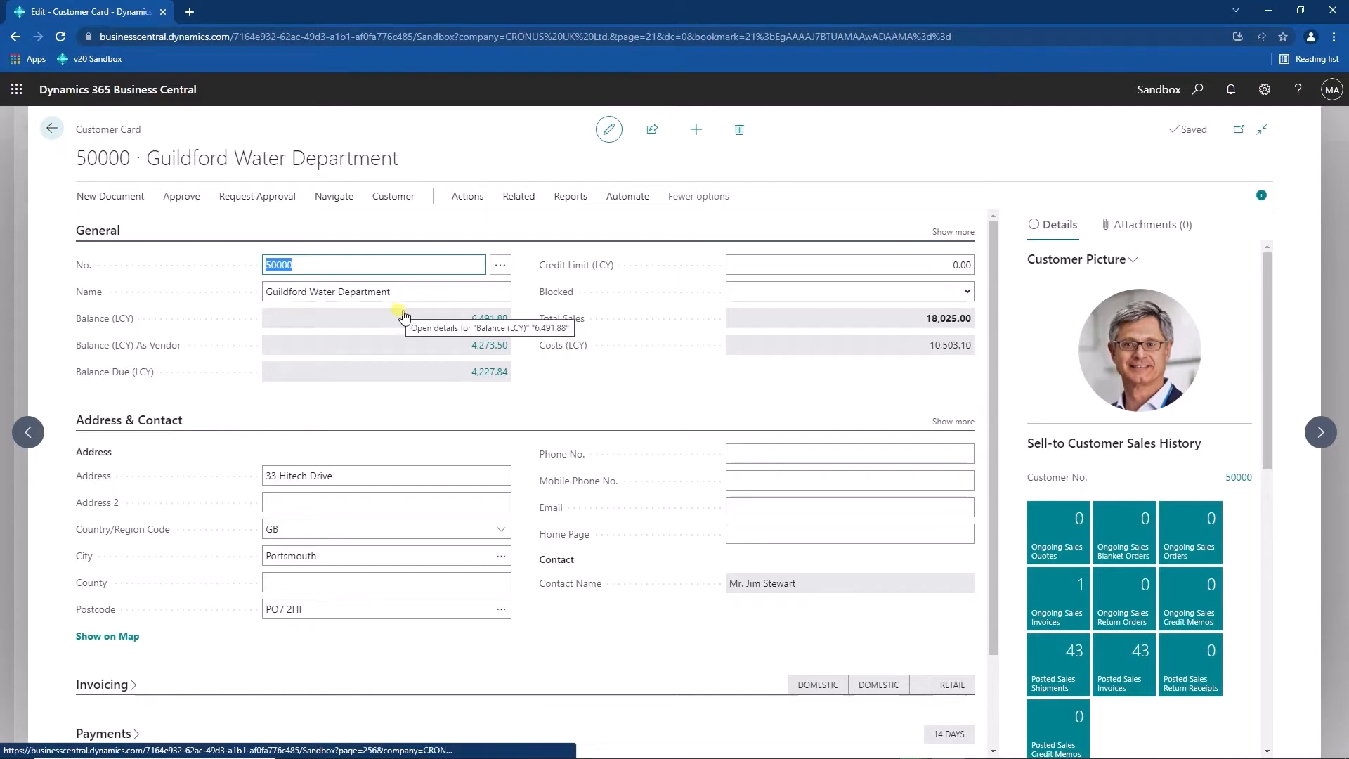
{"action": "left_click", "coordinate": [52, 128]}
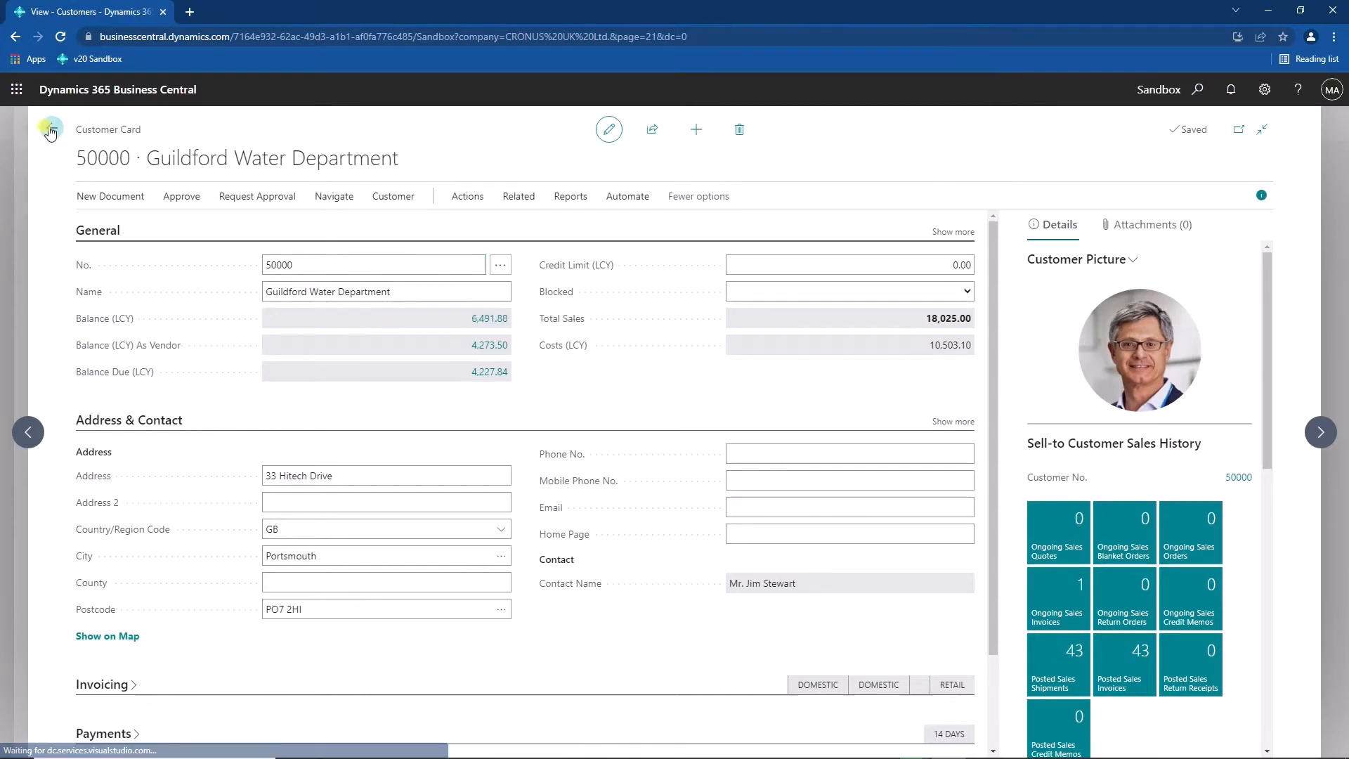
{"action": "left_click", "coordinate": [50, 130]}
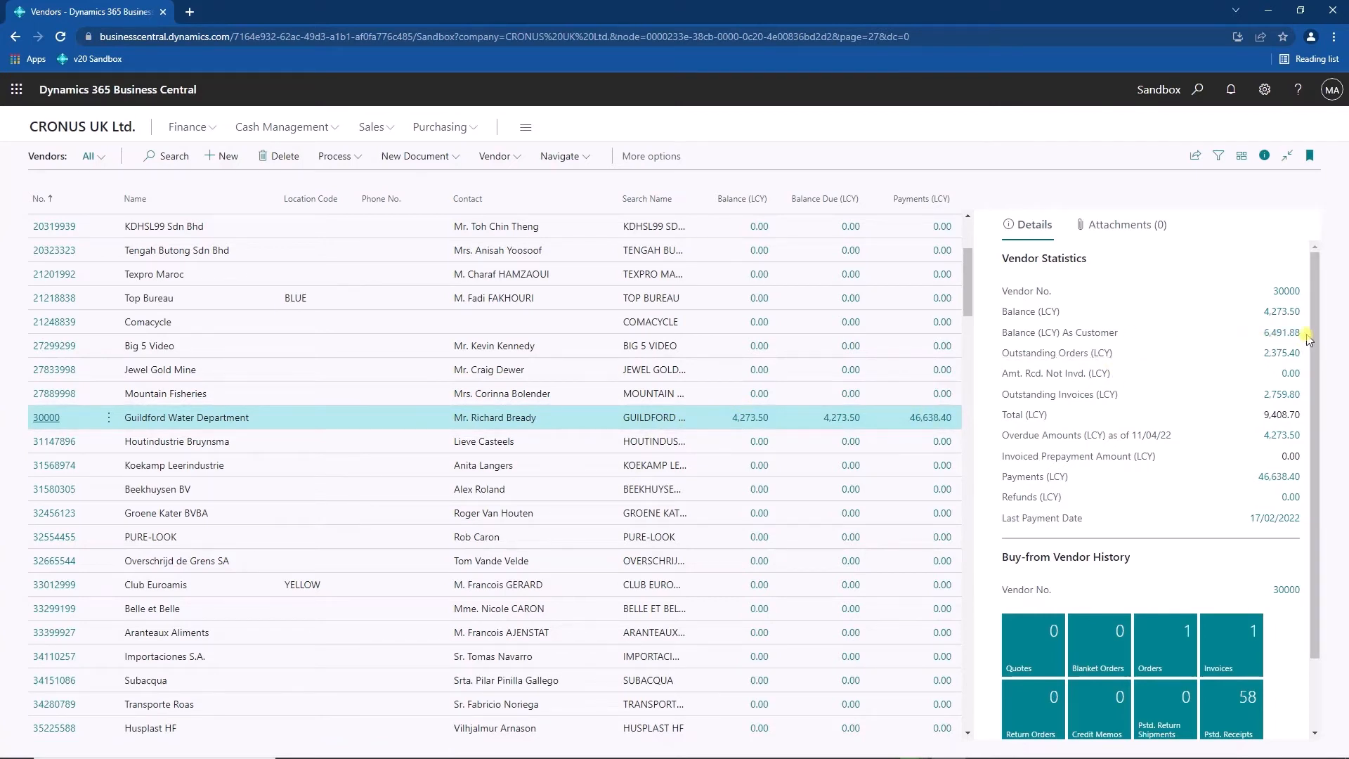
{"action": "left_click", "coordinate": [36, 422]}
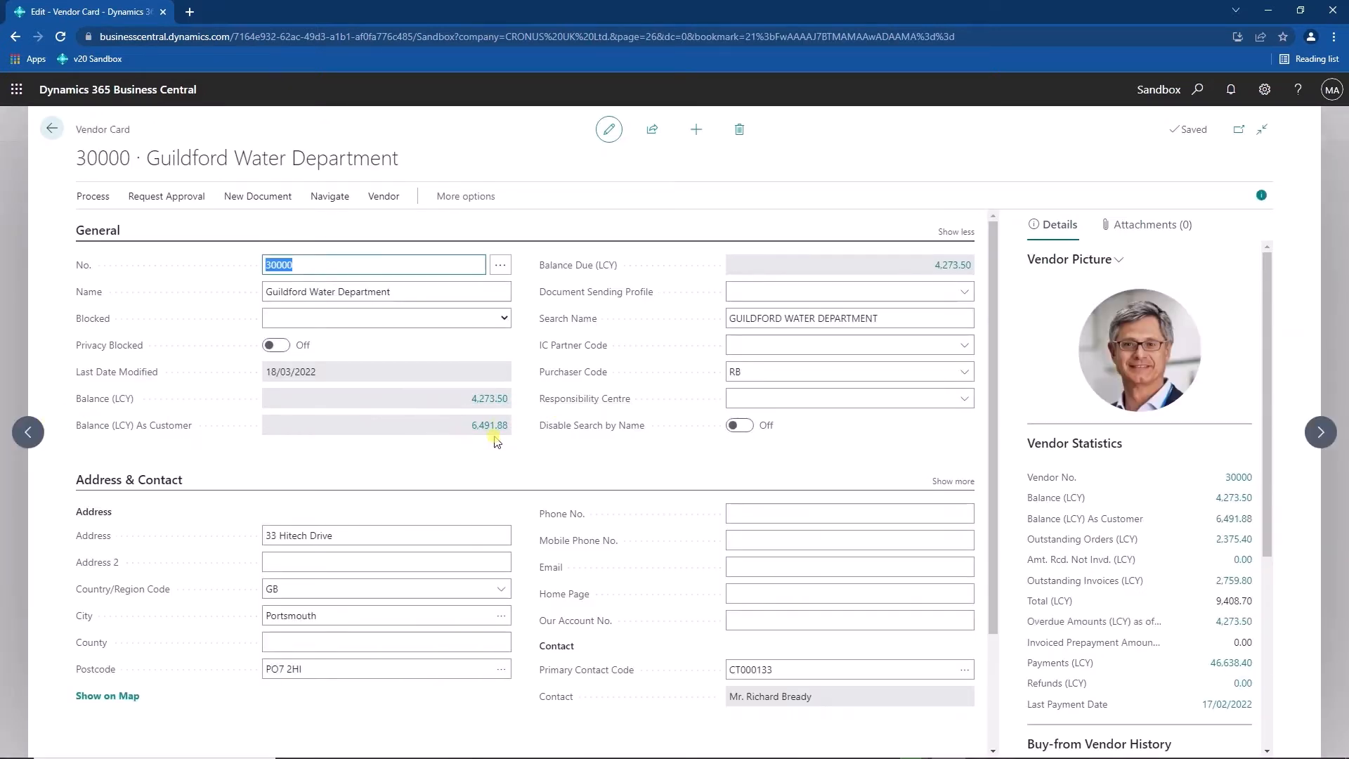
{"action": "left_click", "coordinate": [52, 129]}
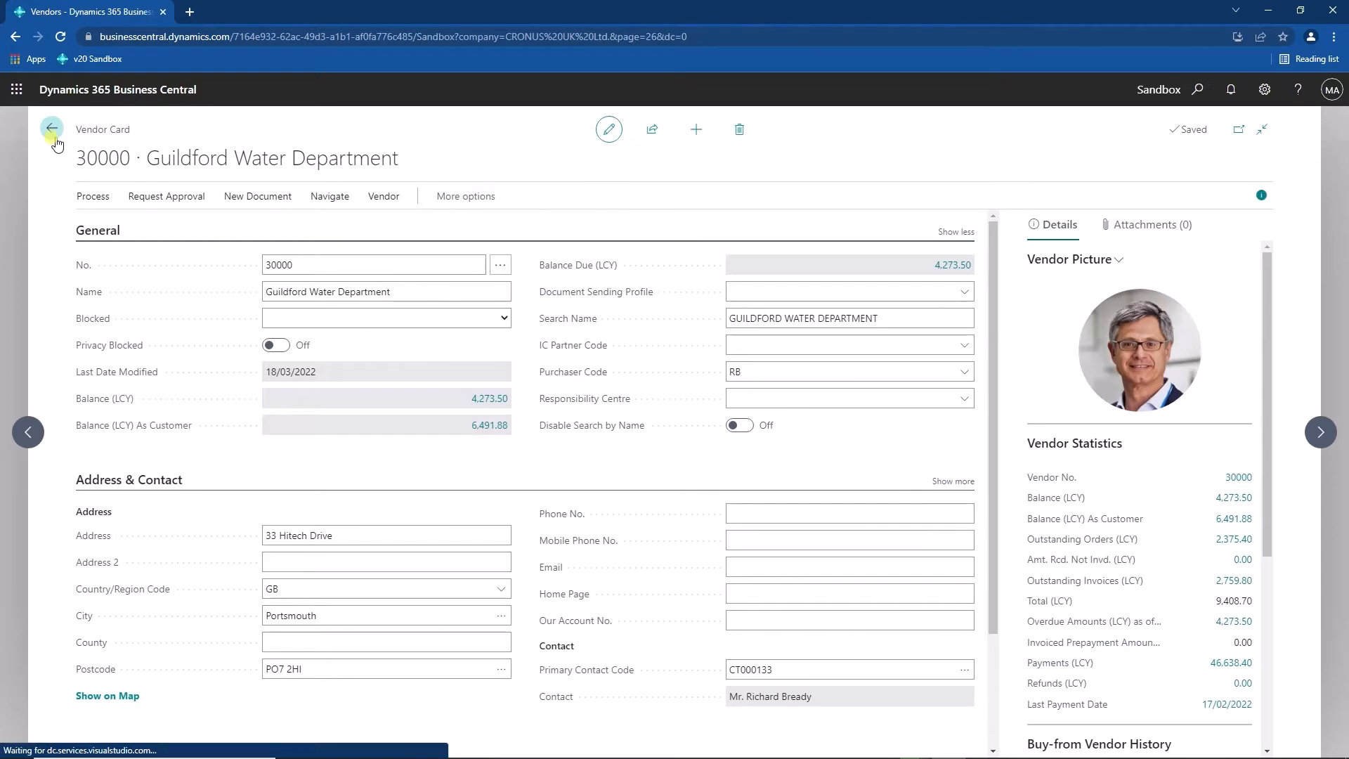
Search for the payment journals page and open it.
{"action": "left_click", "coordinate": [1197, 91]}
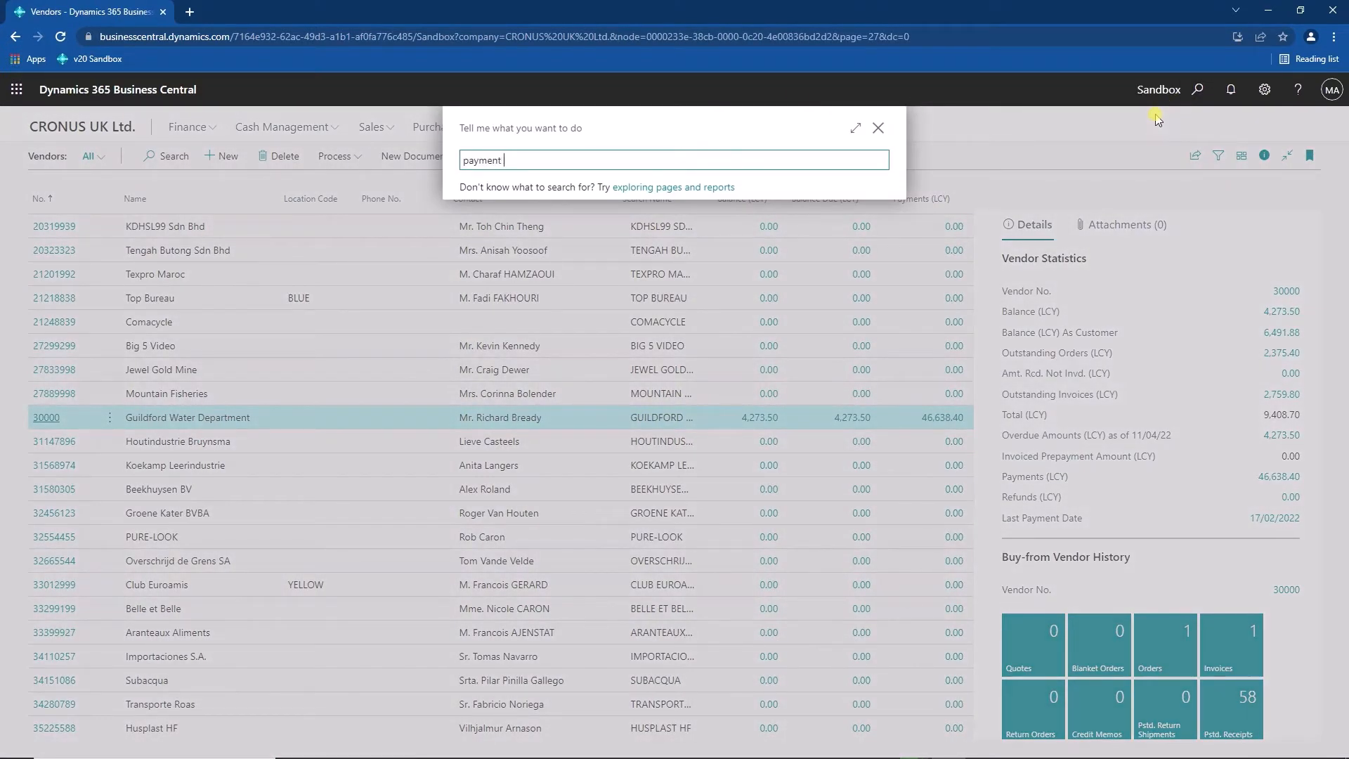
{"action": "type", "text": "payment journ"}
{"action": "left_click", "coordinate": [535, 294]}
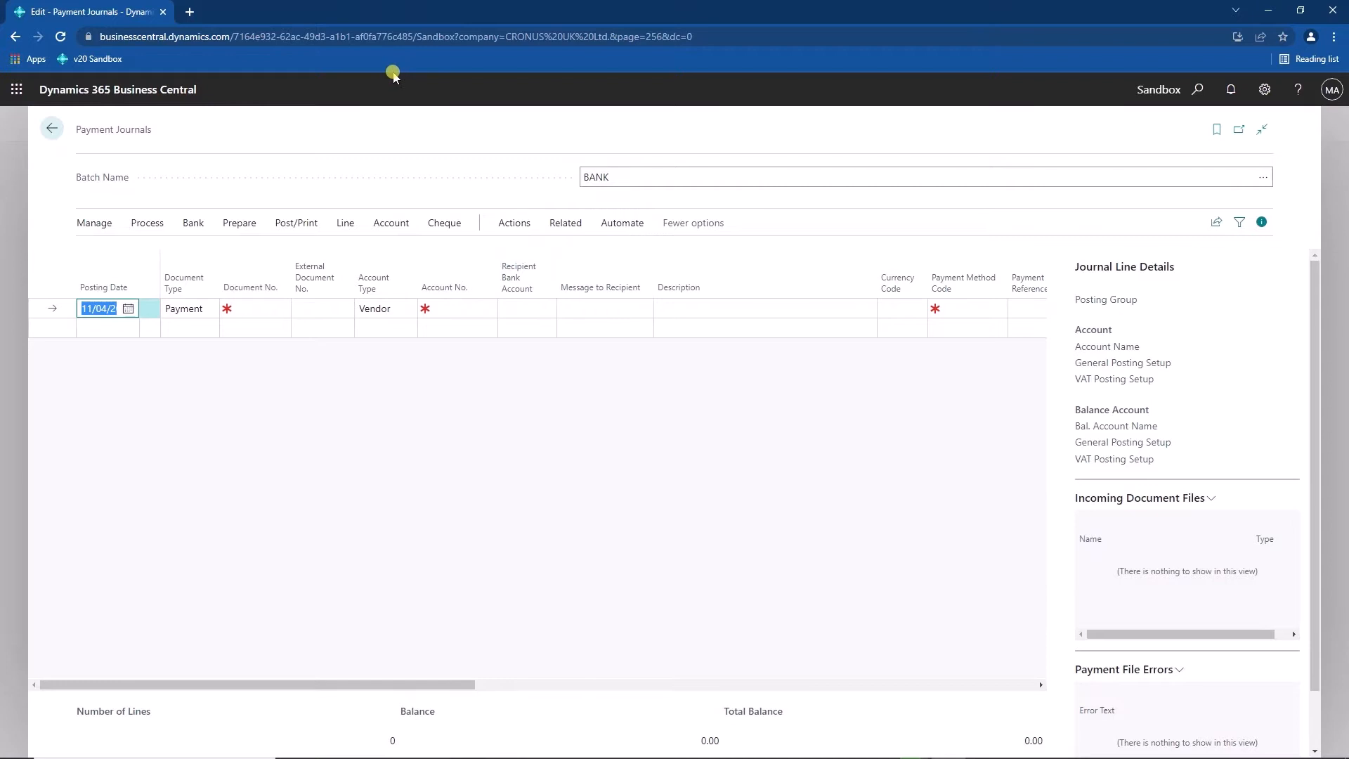
{"action": "left_click", "coordinate": [367, 52]}
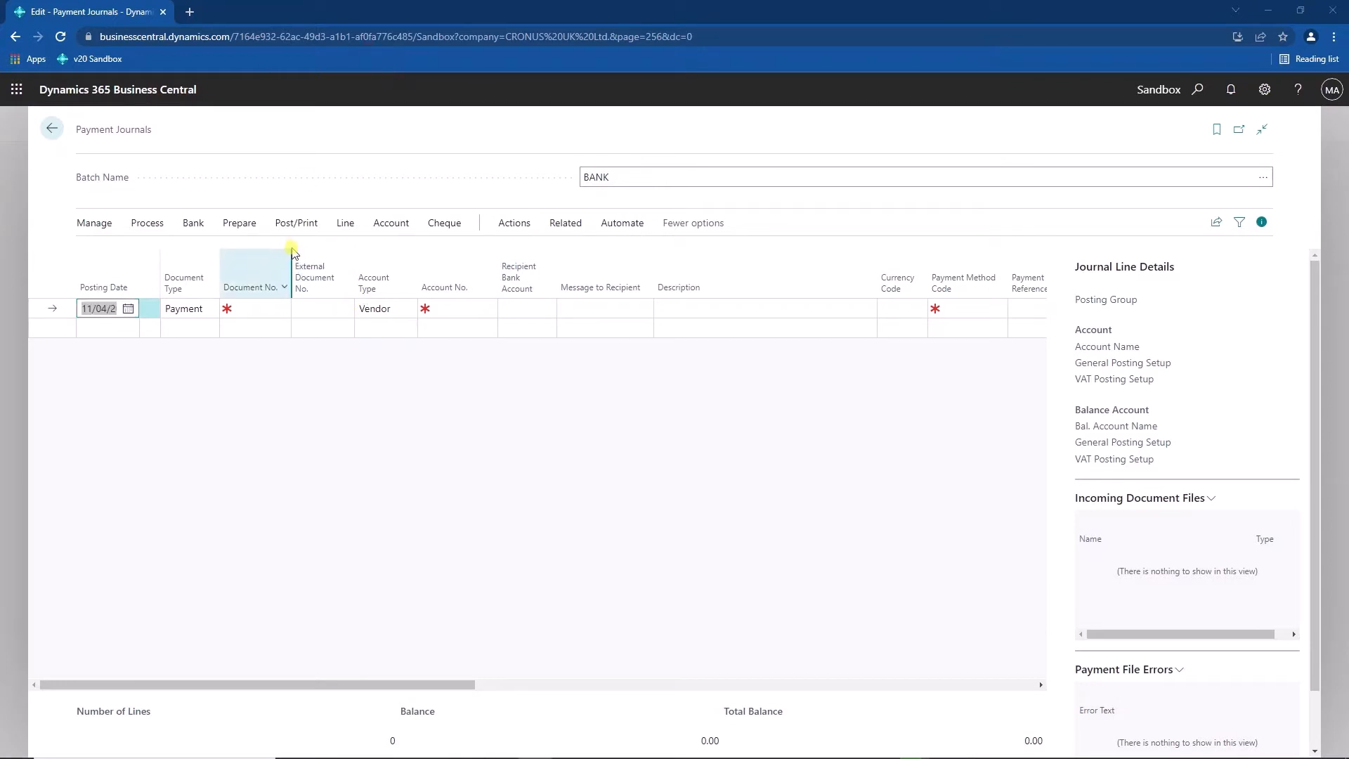
Net the customer and vendor balances for the Guildford Water Department vendor, using Invoices First as the order of suggestion.
{"action": "left_click", "coordinate": [239, 224]}
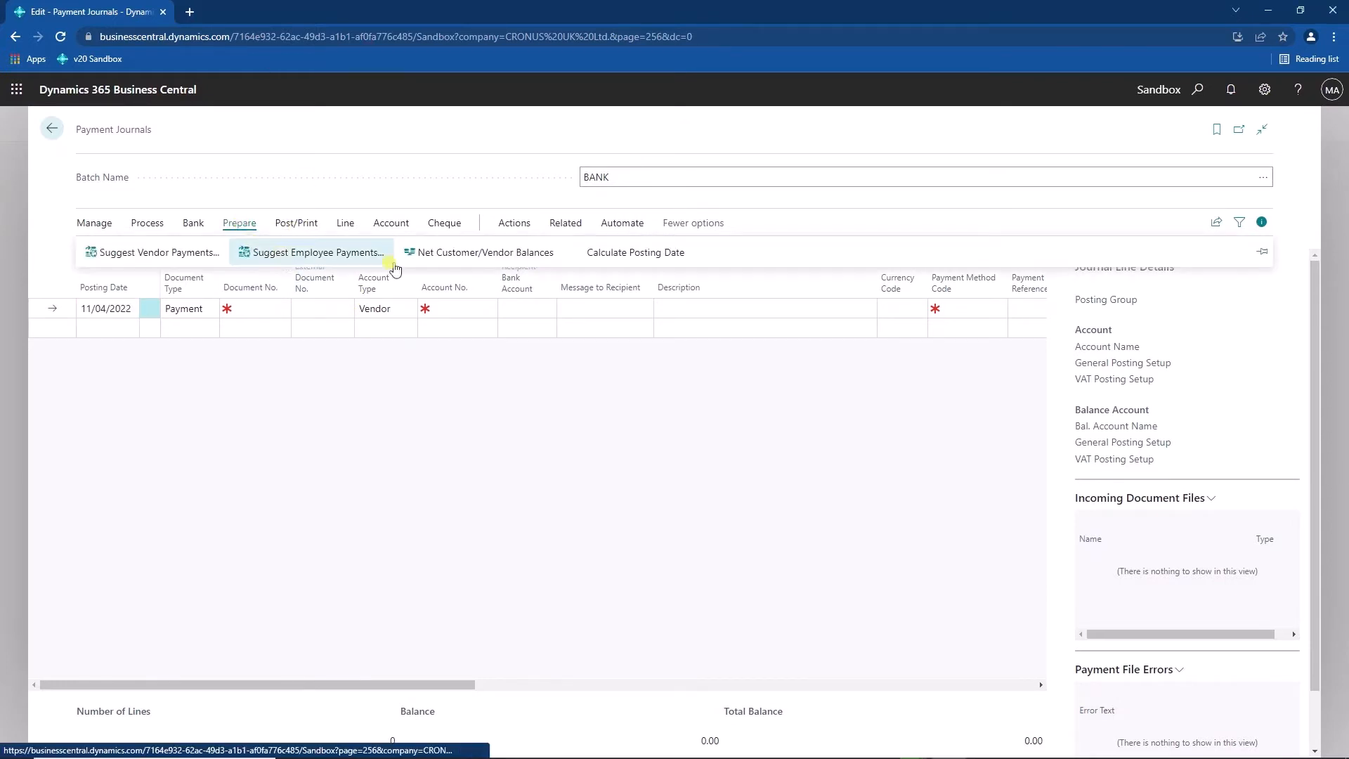
{"action": "left_click", "coordinate": [458, 254]}
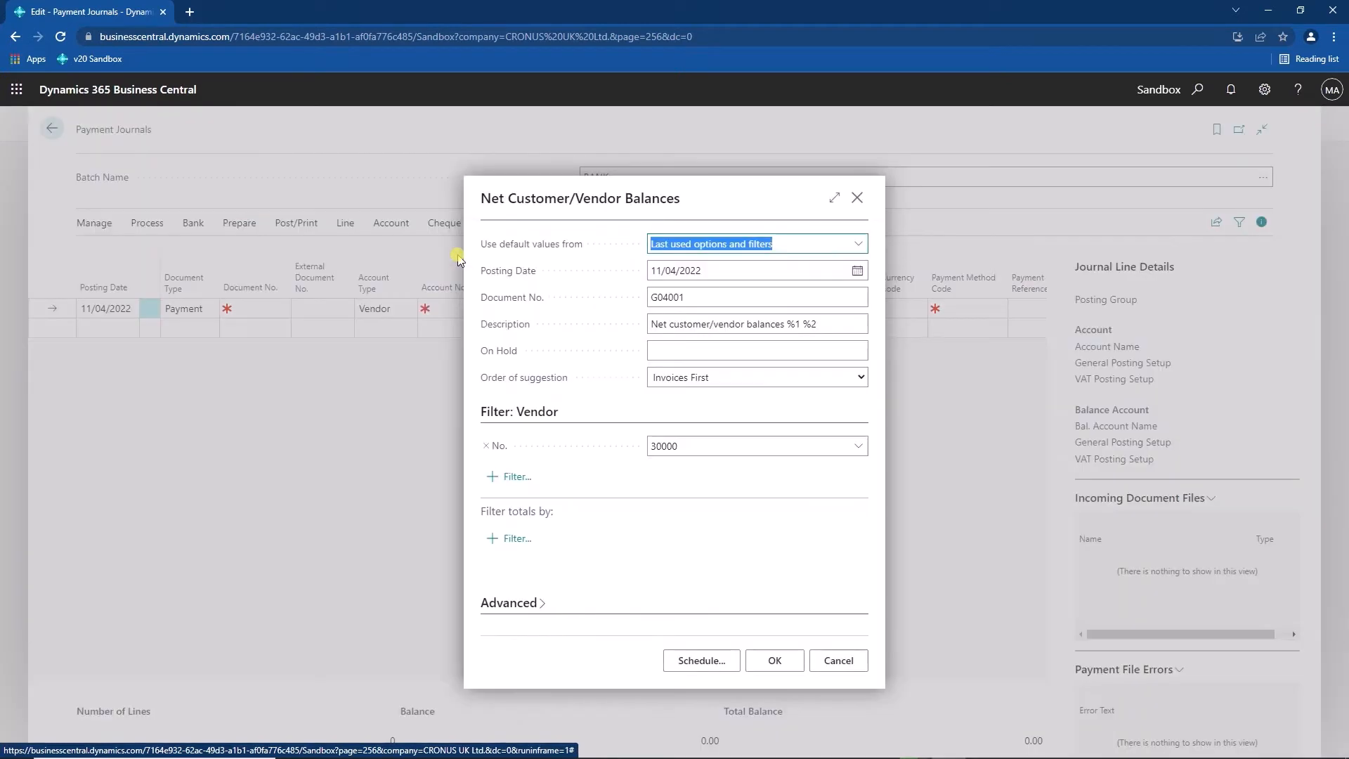
{"action": "left_click", "coordinate": [764, 380]}
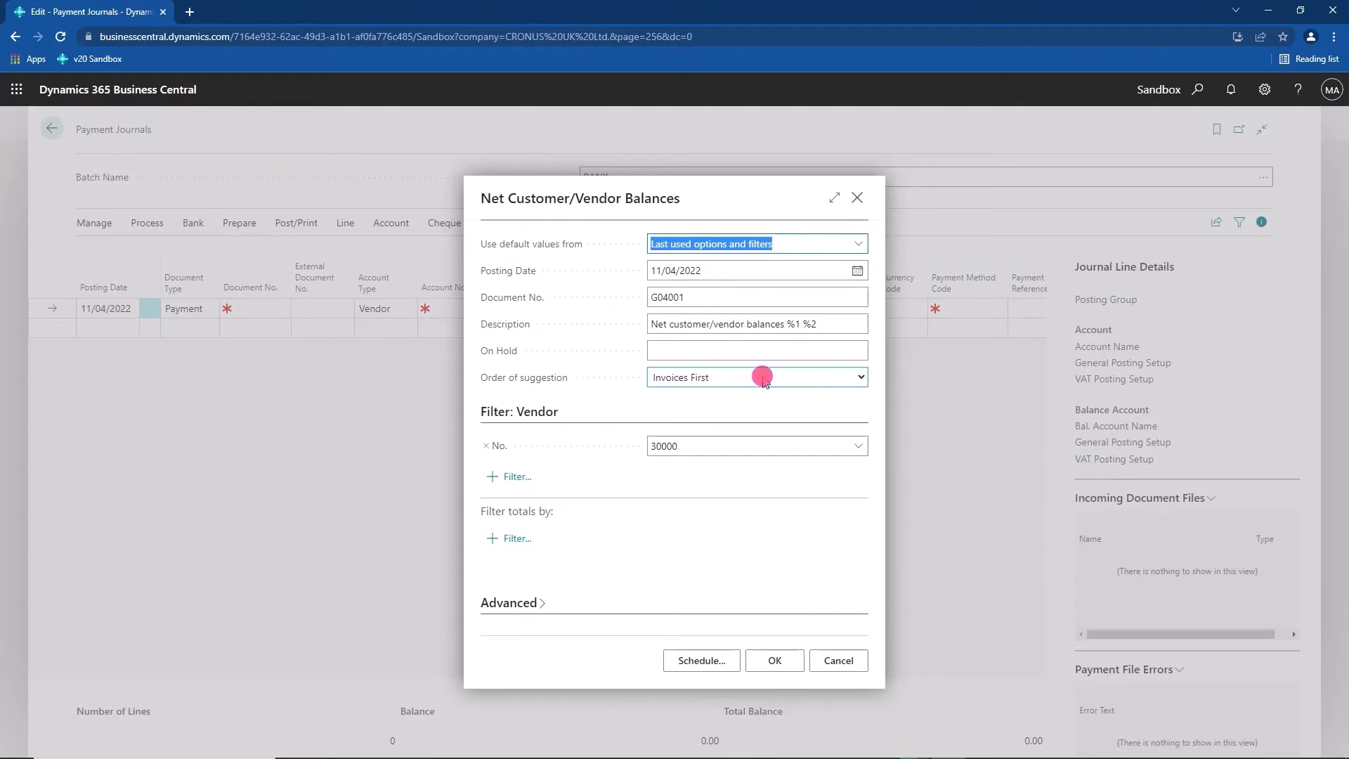
{"action": "left_click", "coordinate": [764, 380]}
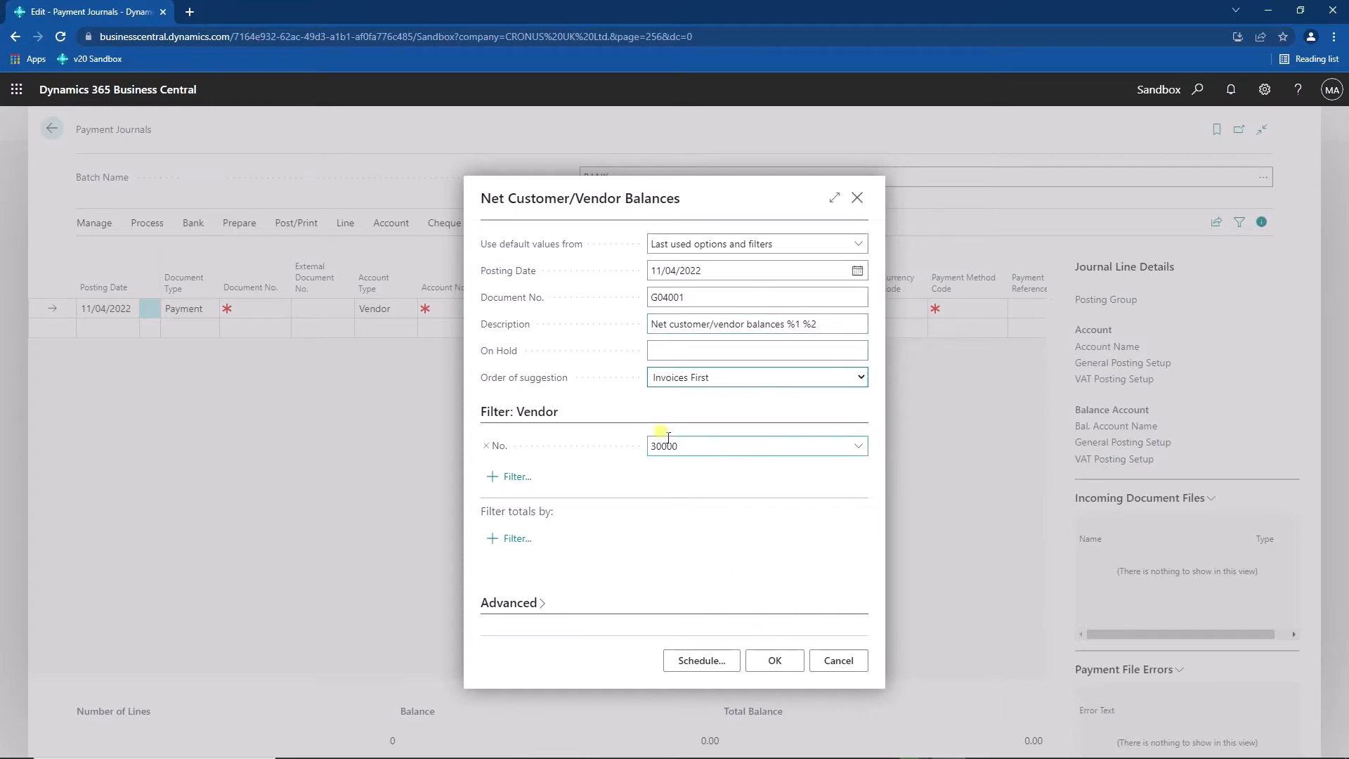
{"action": "left_click", "coordinate": [782, 663]}
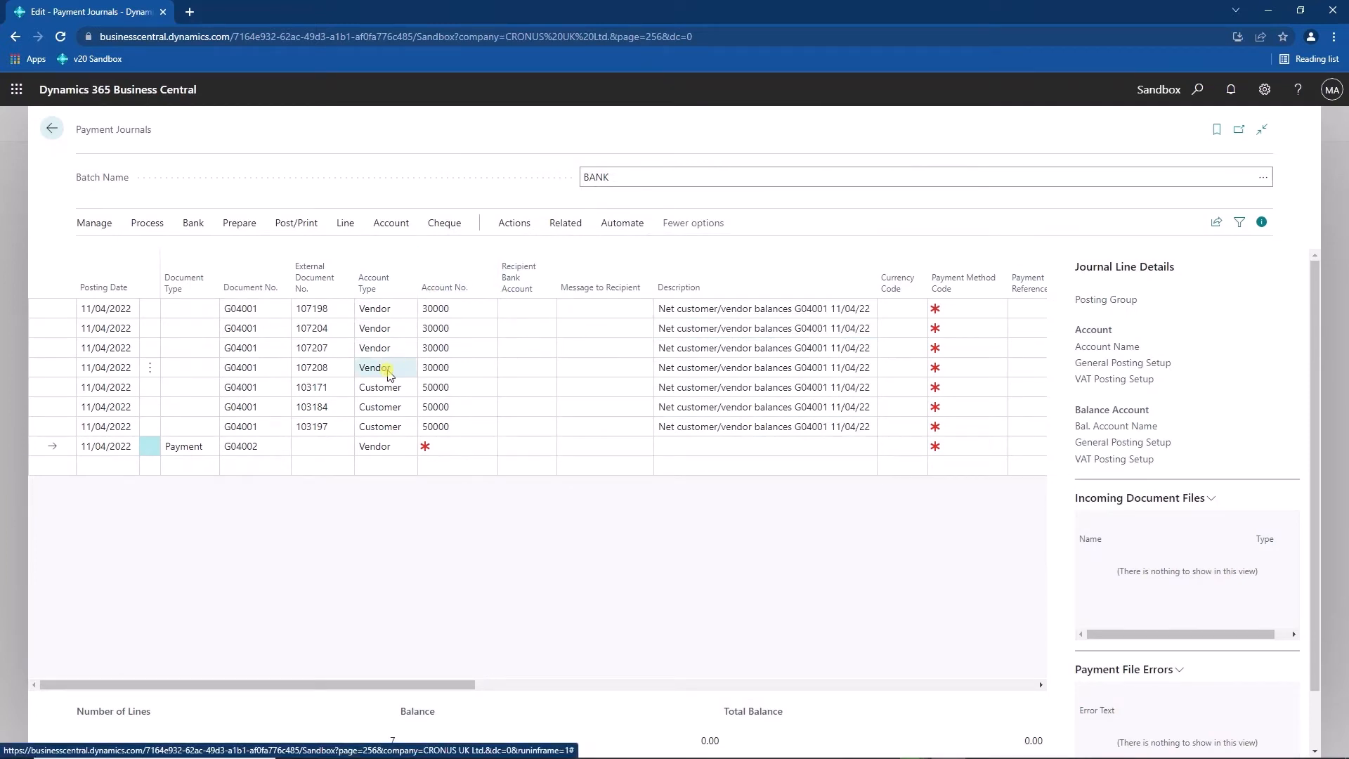
Review the applied documents and amounts on the netting lines in the BANK batch, and post the payment journal.
{"action": "left_click_drag", "start_coordinate": [442, 685], "coordinate": [698, 732]}
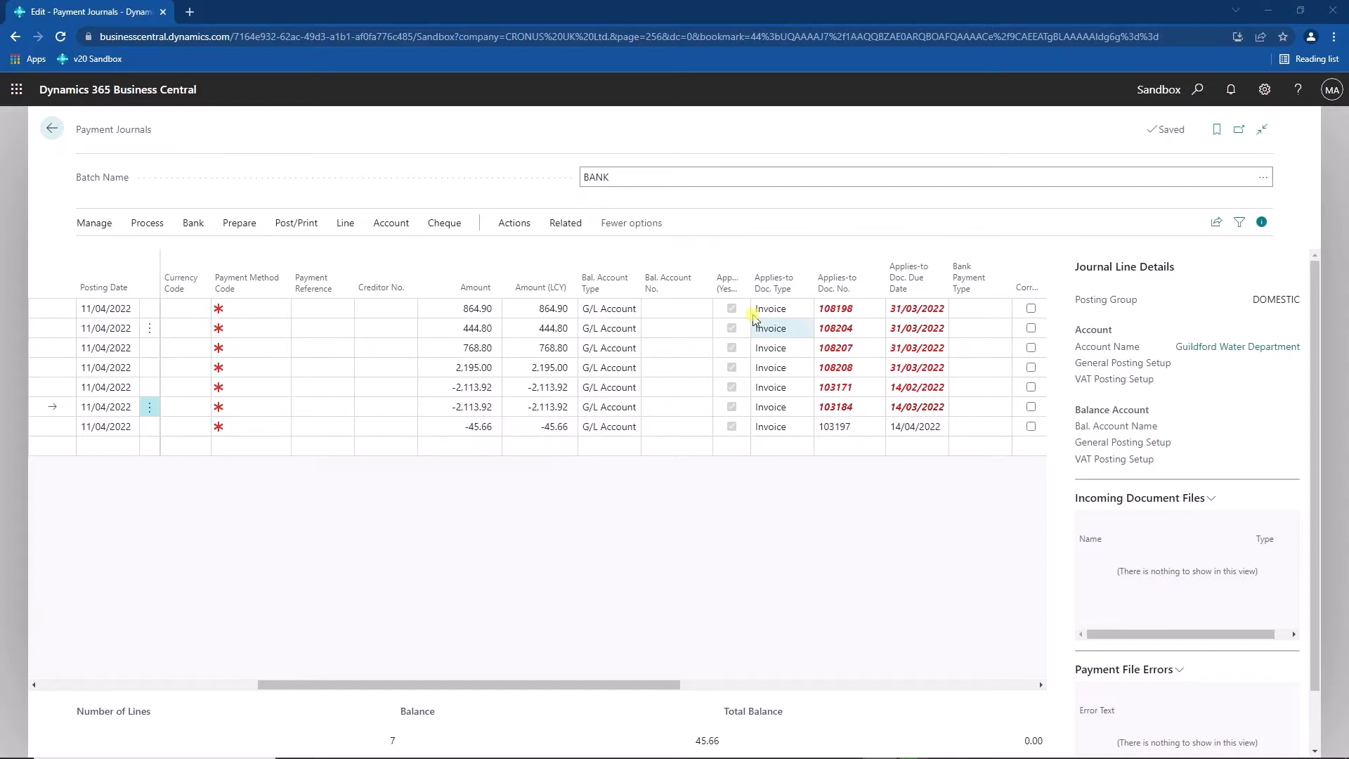
{"action": "left_click", "coordinate": [293, 223]}
{"action": "left_click", "coordinate": [104, 255]}
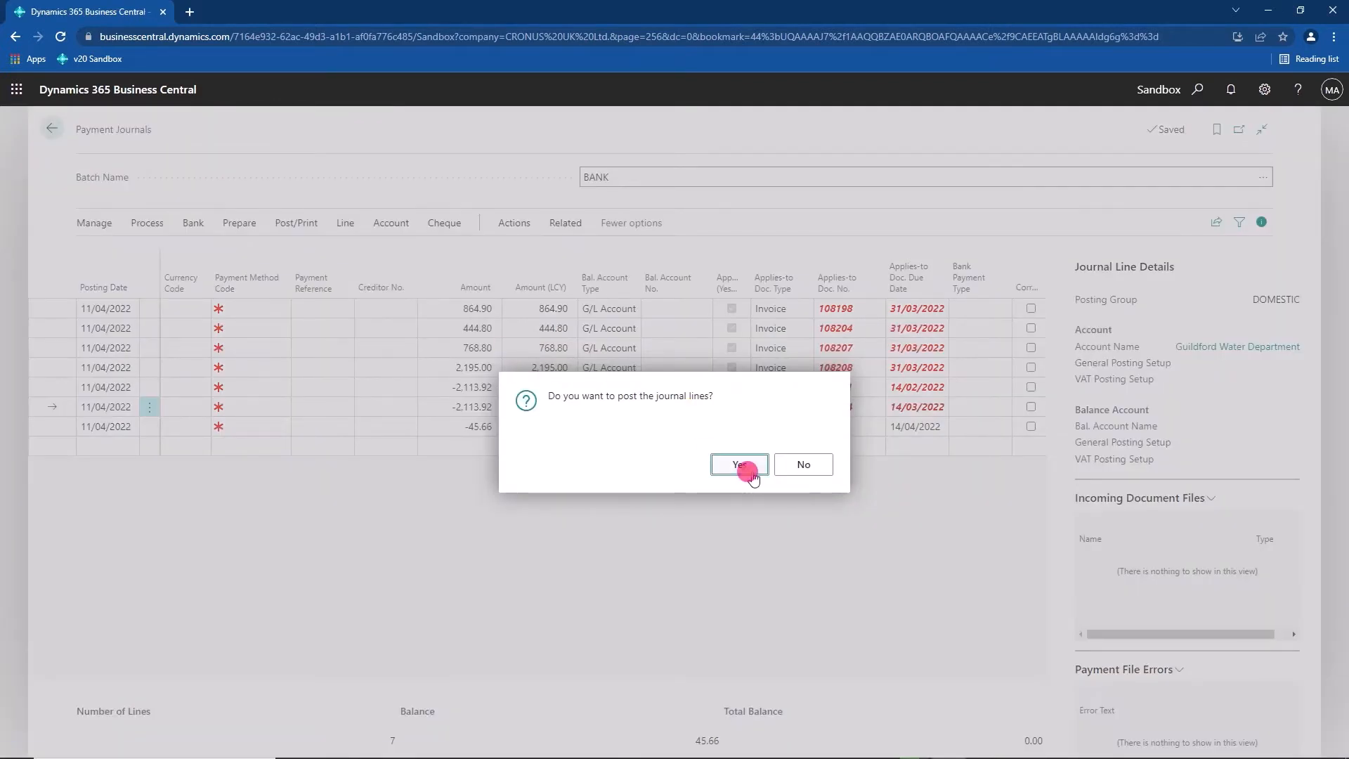
{"action": "left_click", "coordinate": [740, 468]}
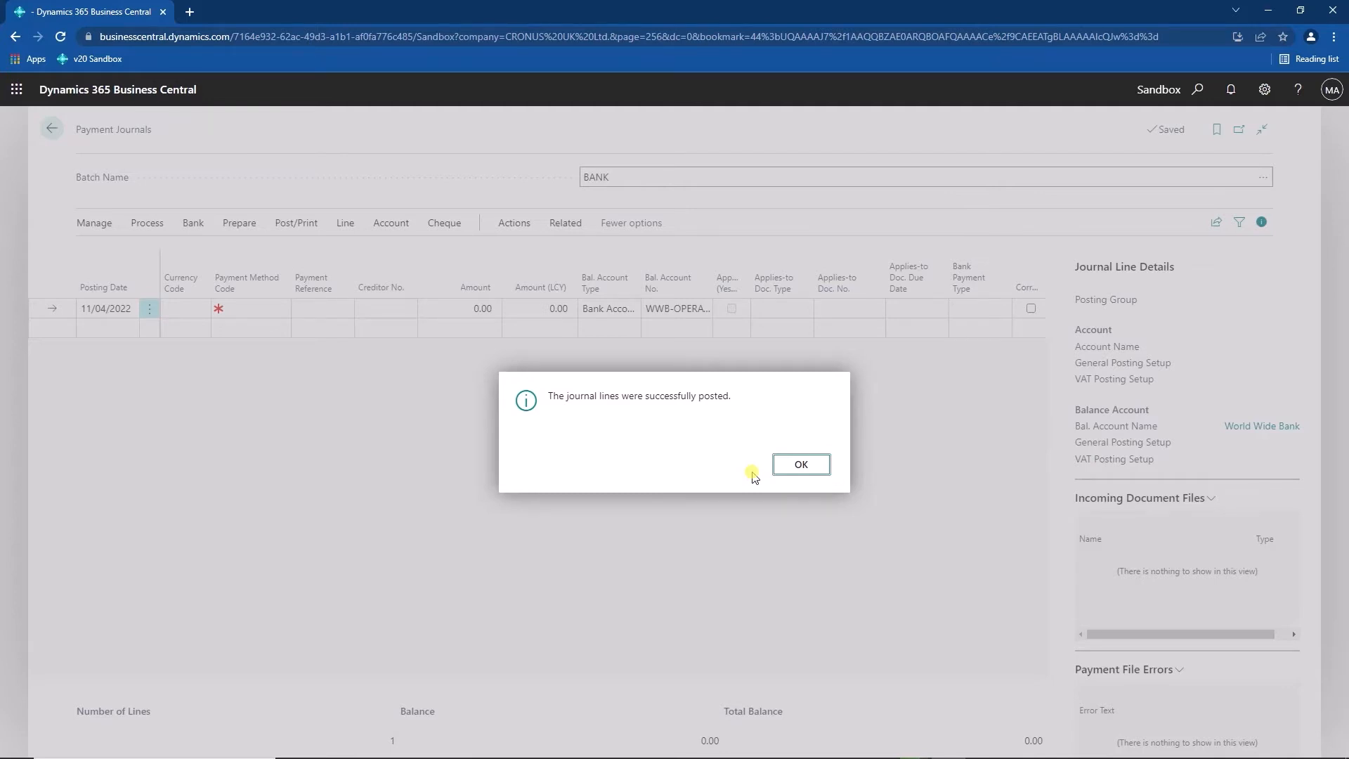
{"action": "left_click", "coordinate": [797, 465]}
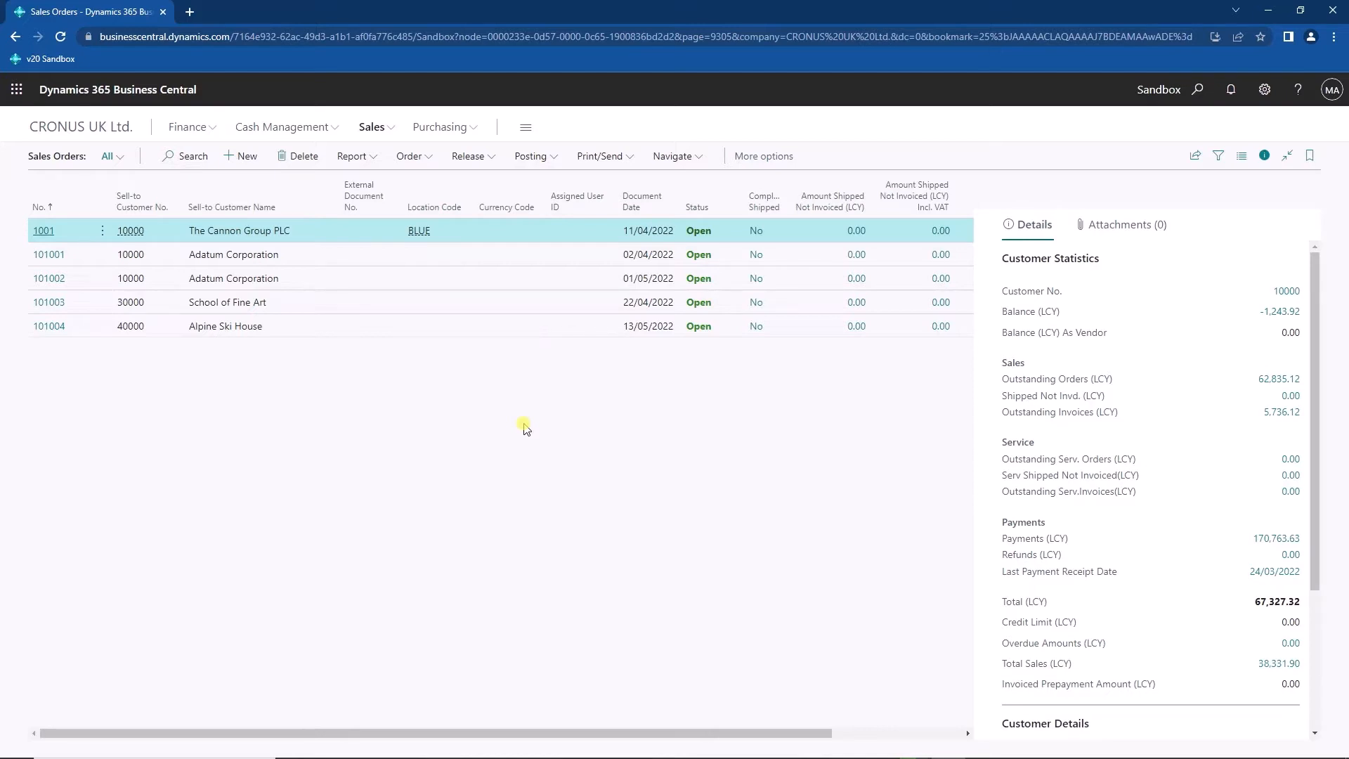
Select all the sales orders in the list and release them together.
{"action": "left_click", "coordinate": [468, 156]}
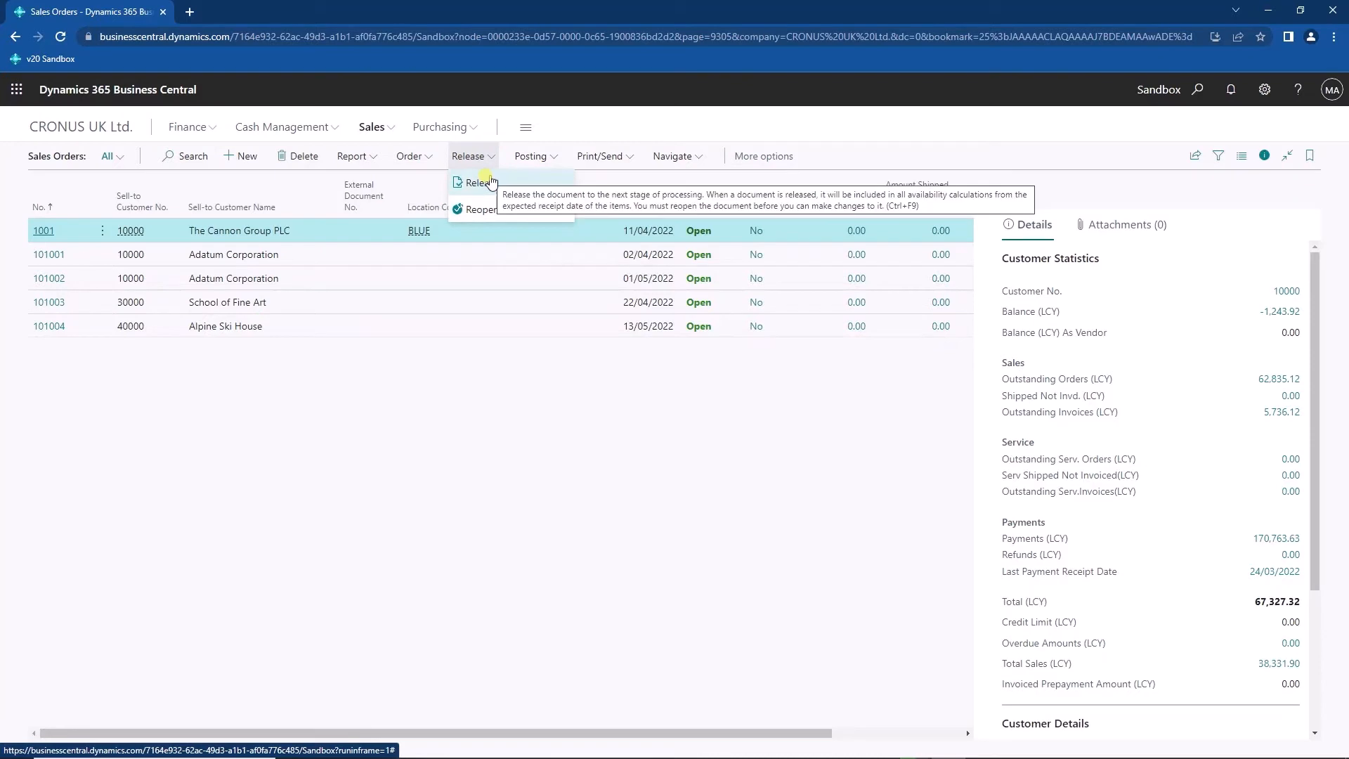
{"action": "left_click", "coordinate": [102, 231]}
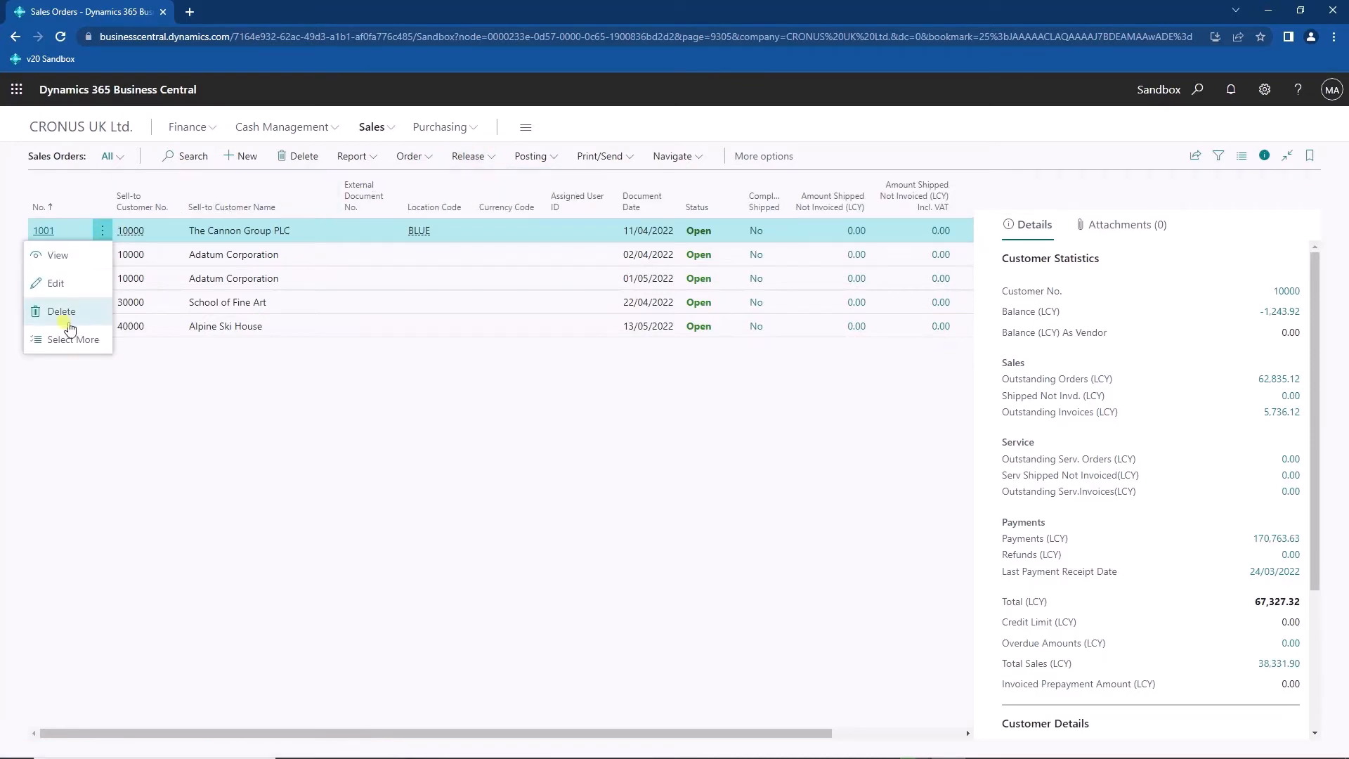
{"action": "left_click", "coordinate": [69, 339]}
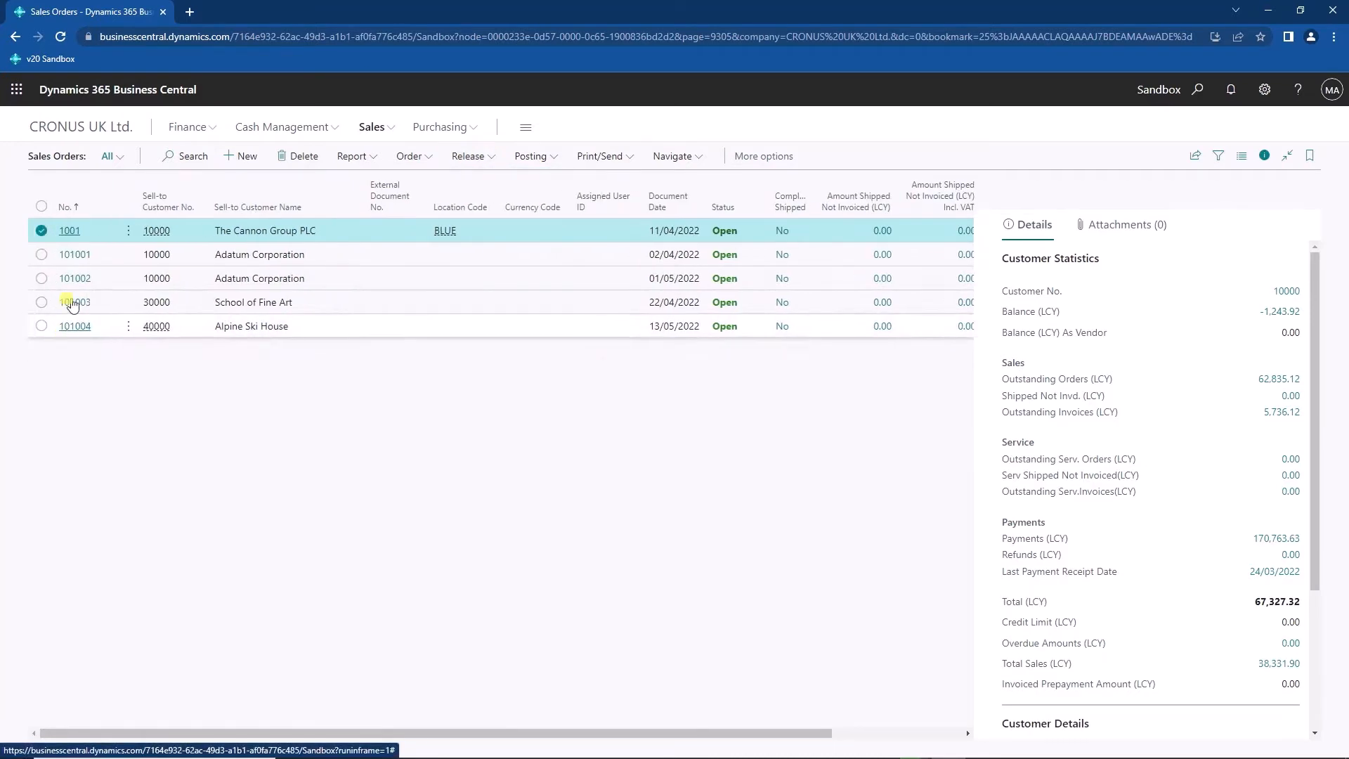
{"action": "left_click", "coordinate": [42, 205]}
{"action": "left_click", "coordinate": [468, 156]}
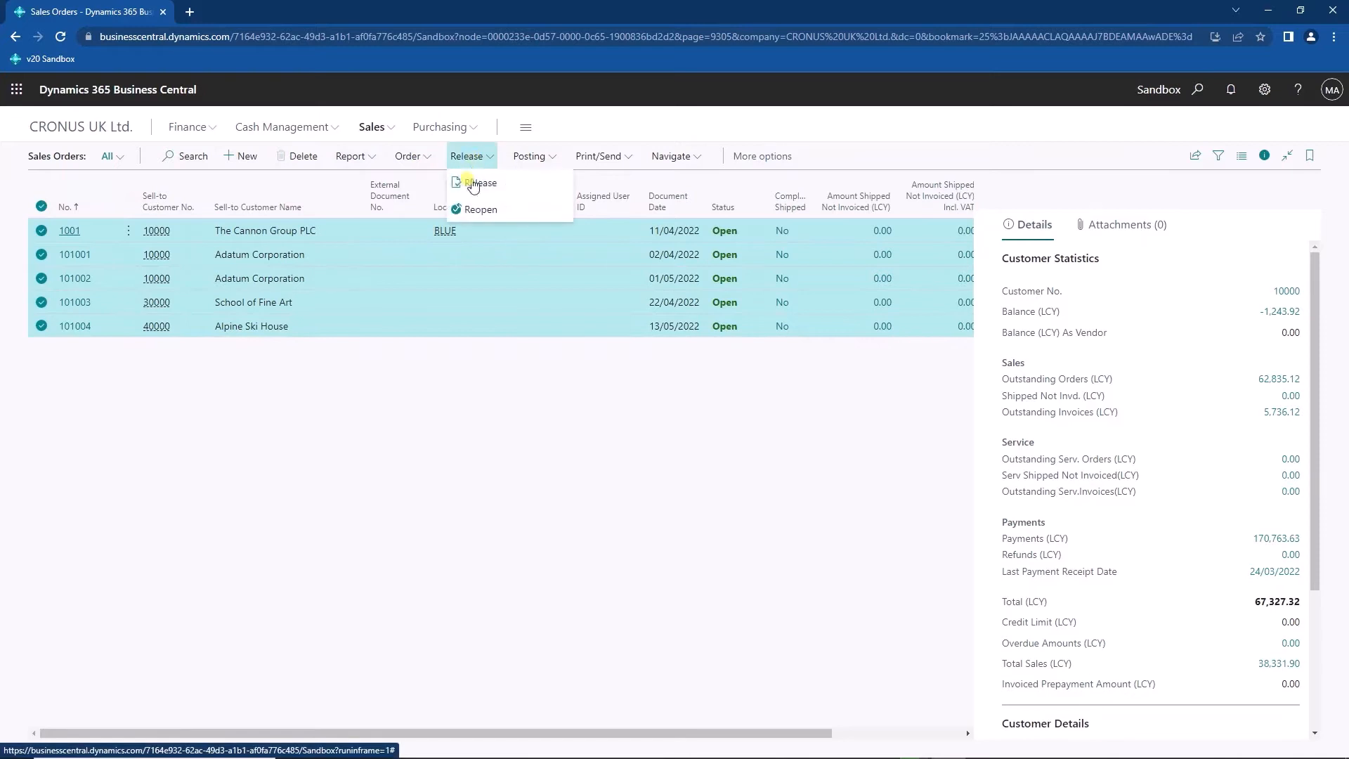
{"action": "left_click", "coordinate": [480, 183]}
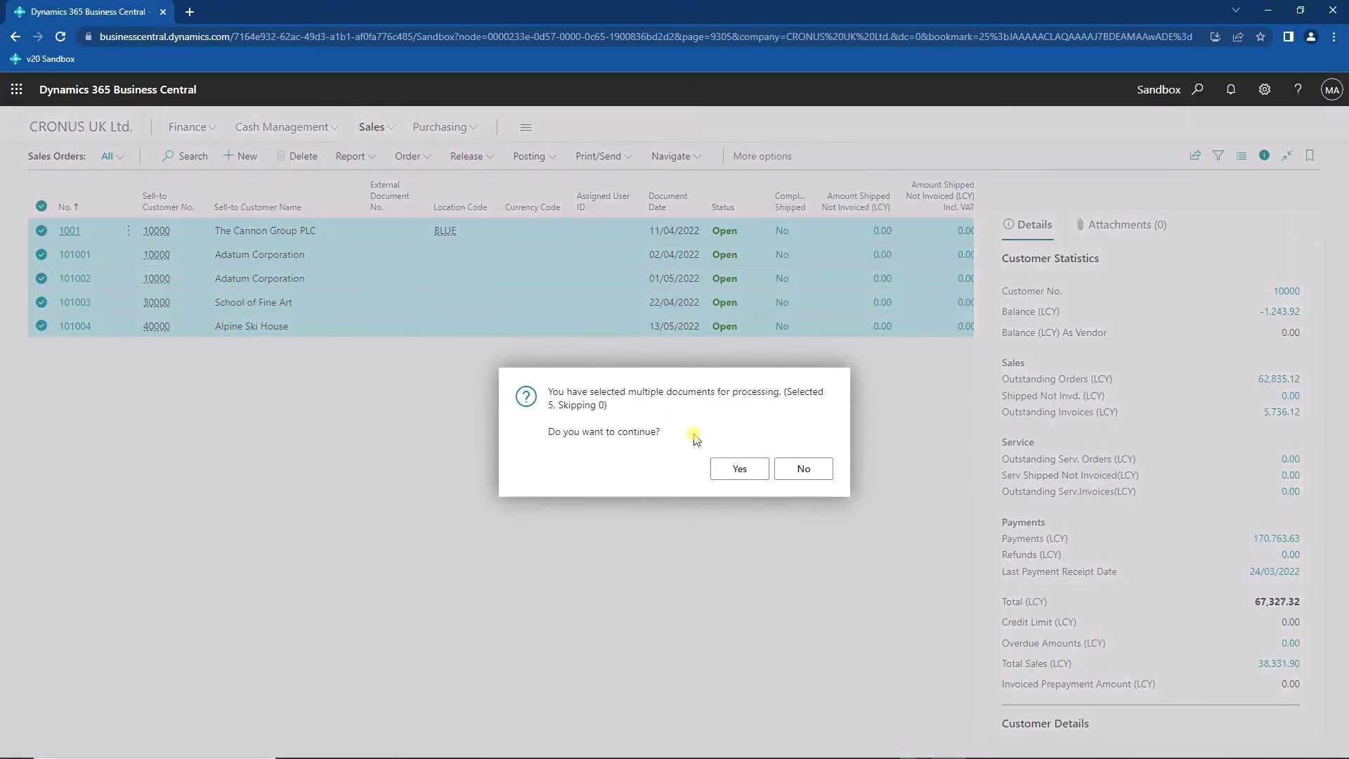
{"action": "left_click", "coordinate": [735, 469]}
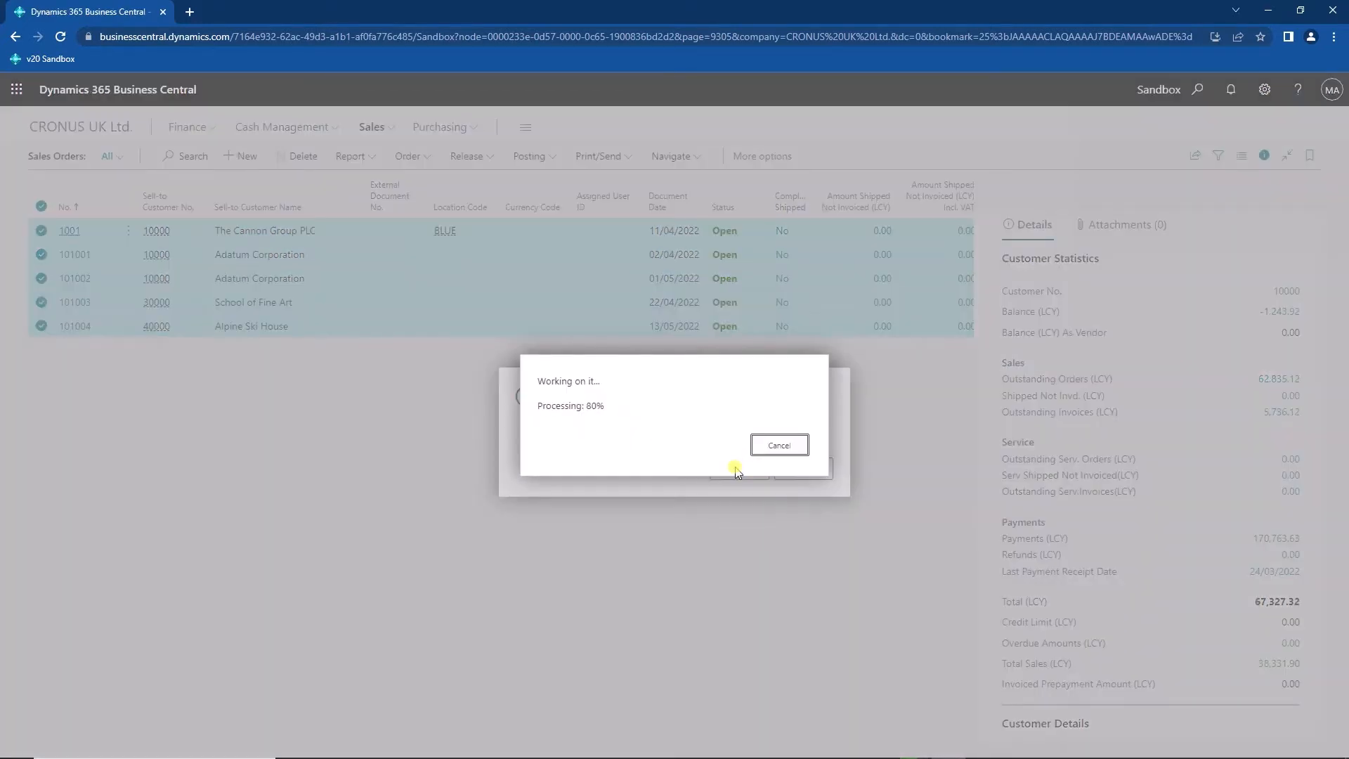
{"action": "left_click", "coordinate": [794, 462]}
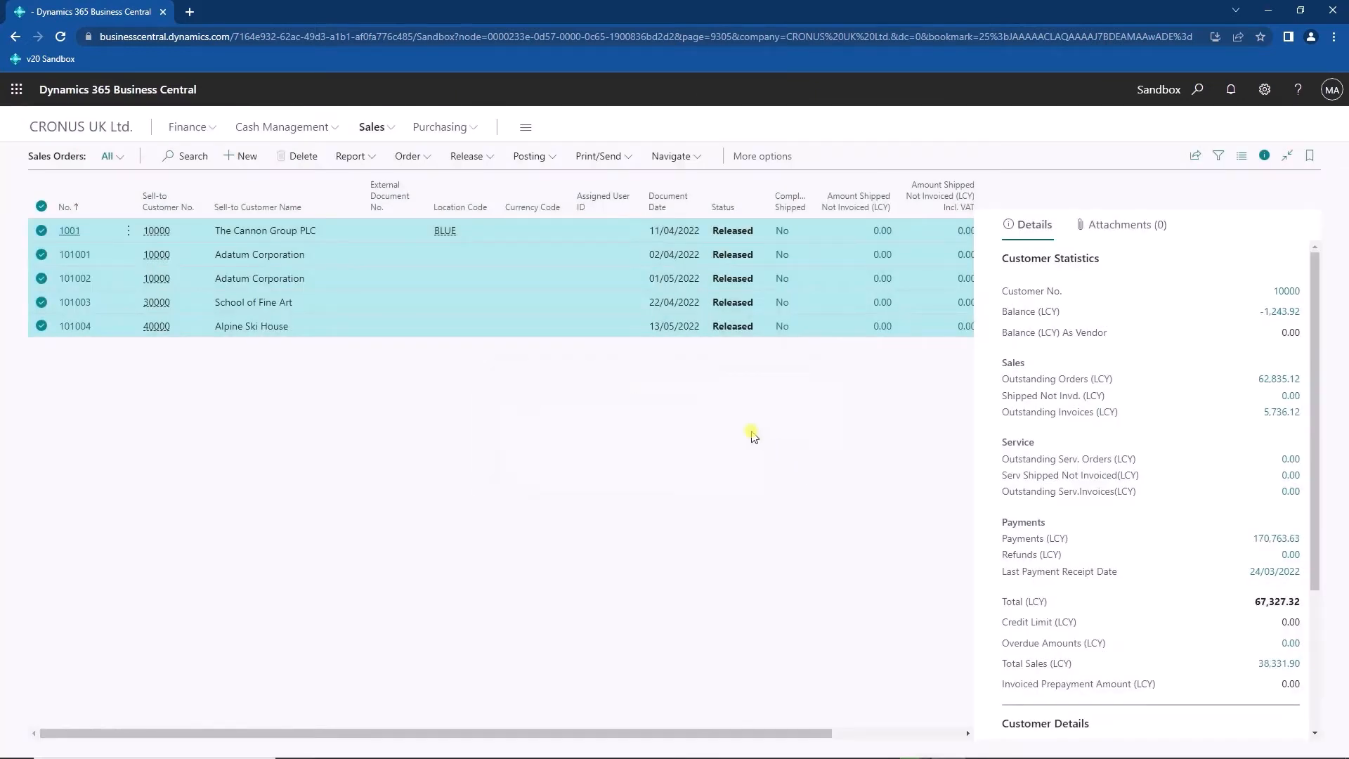
Reopen all the selected sales orders together.
{"action": "left_click", "coordinate": [471, 156]}
{"action": "left_click", "coordinate": [481, 206]}
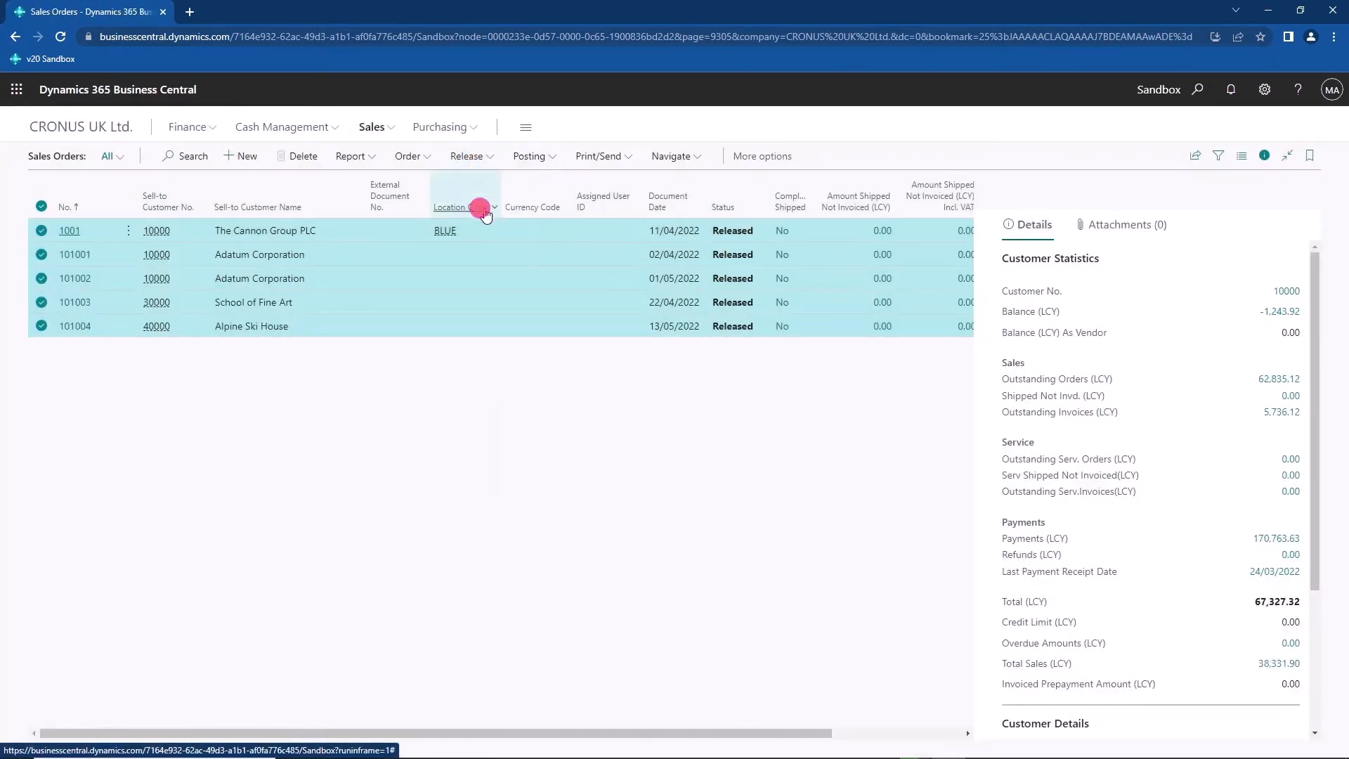
{"action": "left_click", "coordinate": [726, 470]}
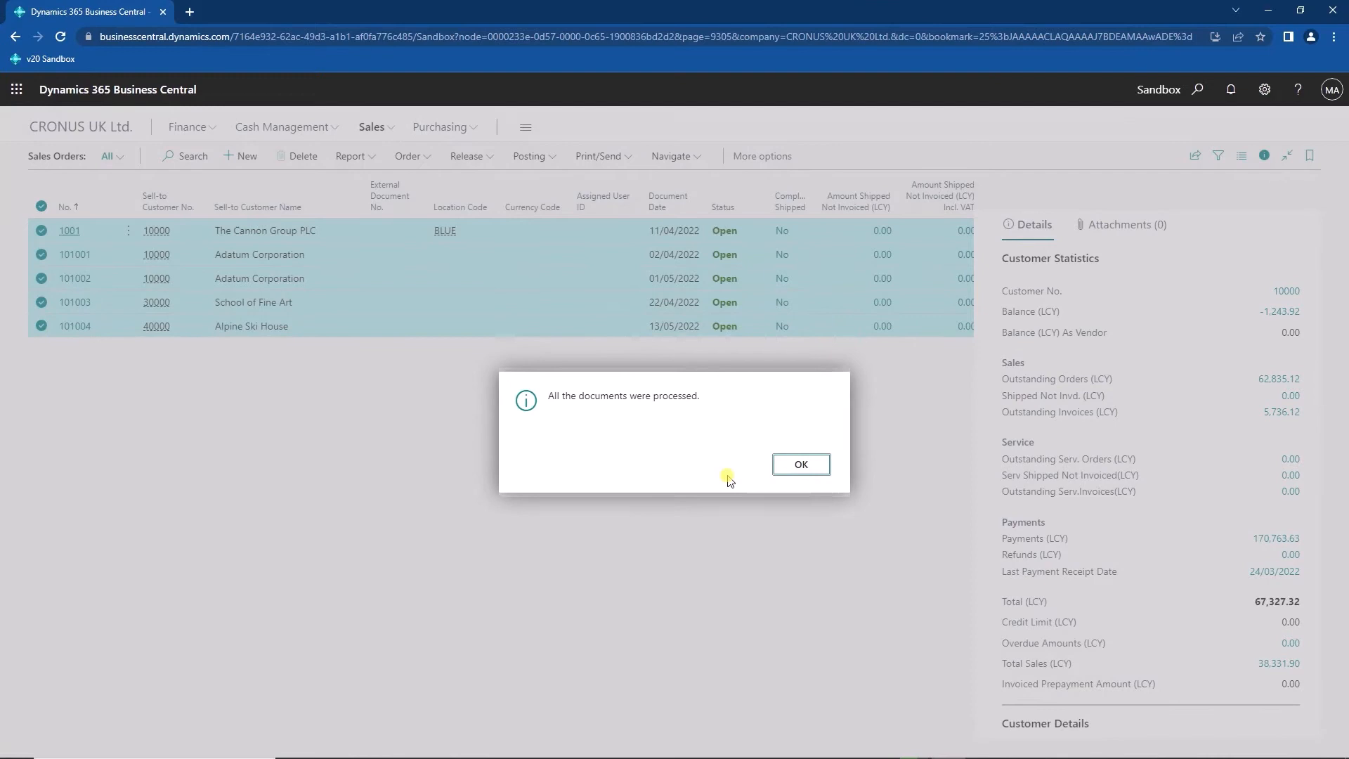
{"action": "left_click", "coordinate": [799, 464]}
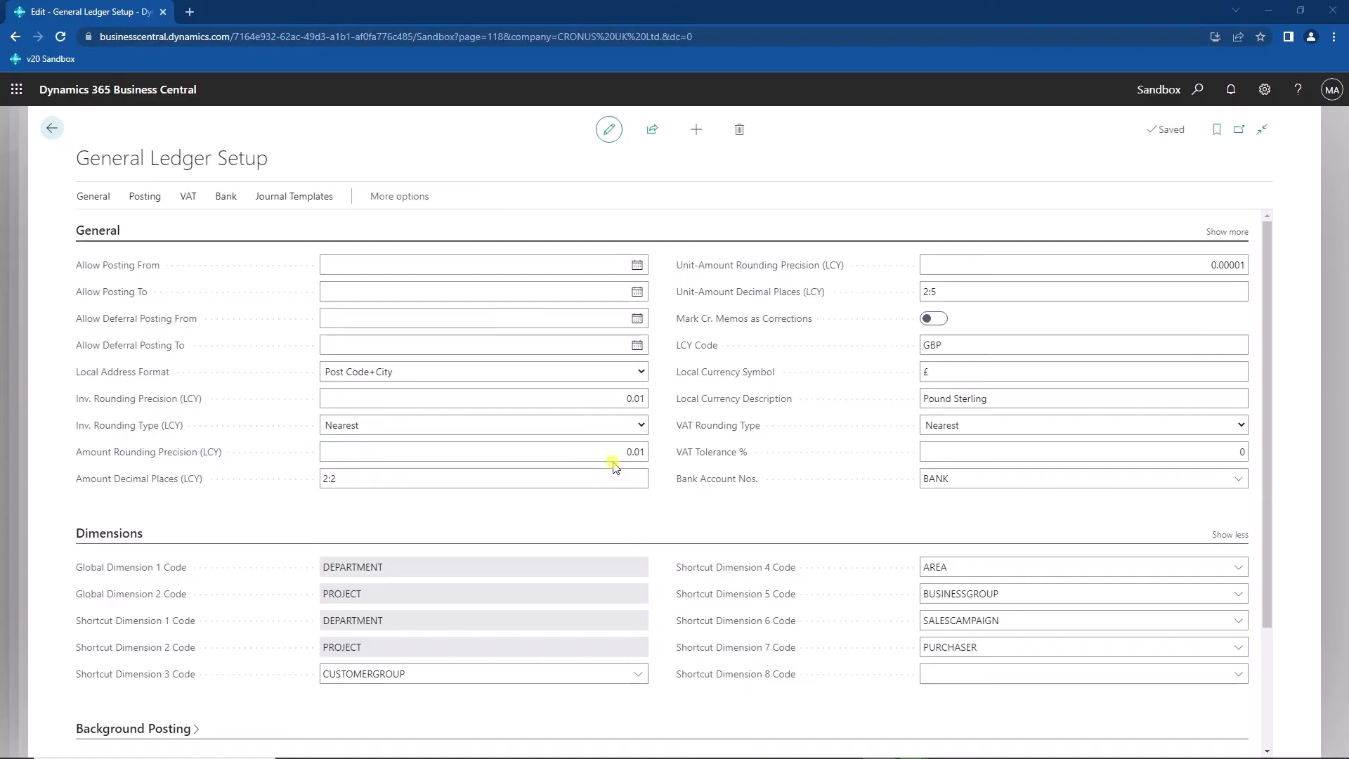
Check the allowed deferral posting date fields in the General Ledger Setup.
{"action": "left_click", "coordinate": [608, 455]}
{"action": "left_click", "coordinate": [381, 400]}
{"action": "mouse_move", "coordinate": [159, 346]}
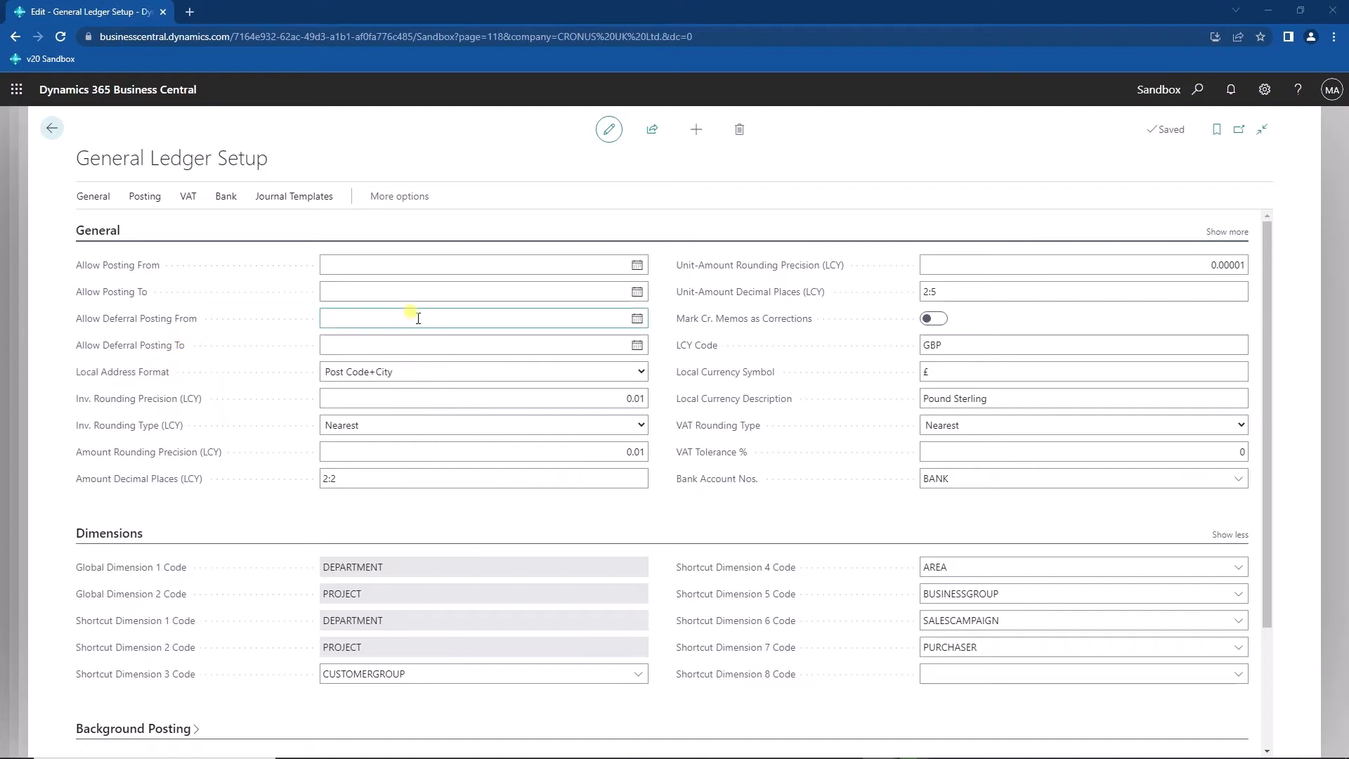
Search for the User Setup page, check its allowed deferral posting date columns, and leave both setup pages.
{"action": "left_click", "coordinate": [1197, 90]}
{"action": "type", "text": "user set"}
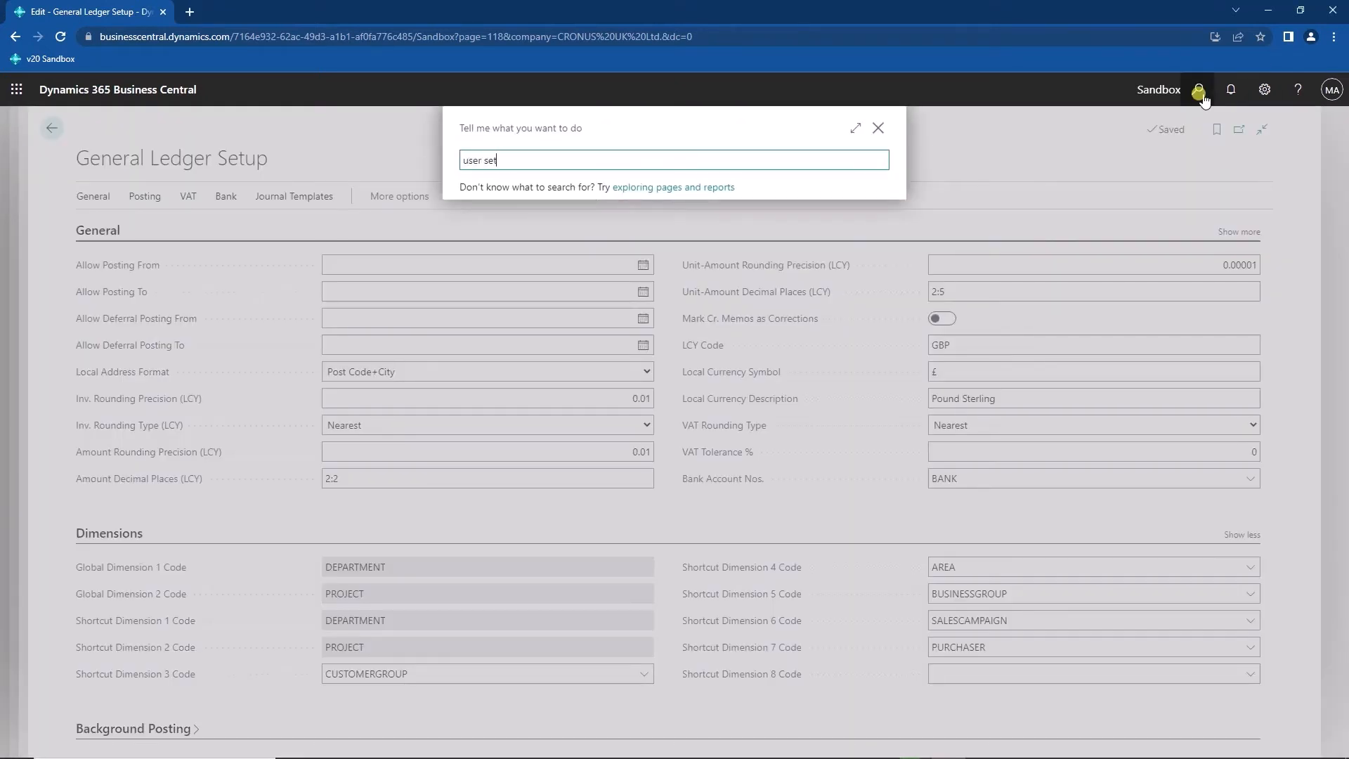
{"action": "left_click", "coordinate": [525, 222]}
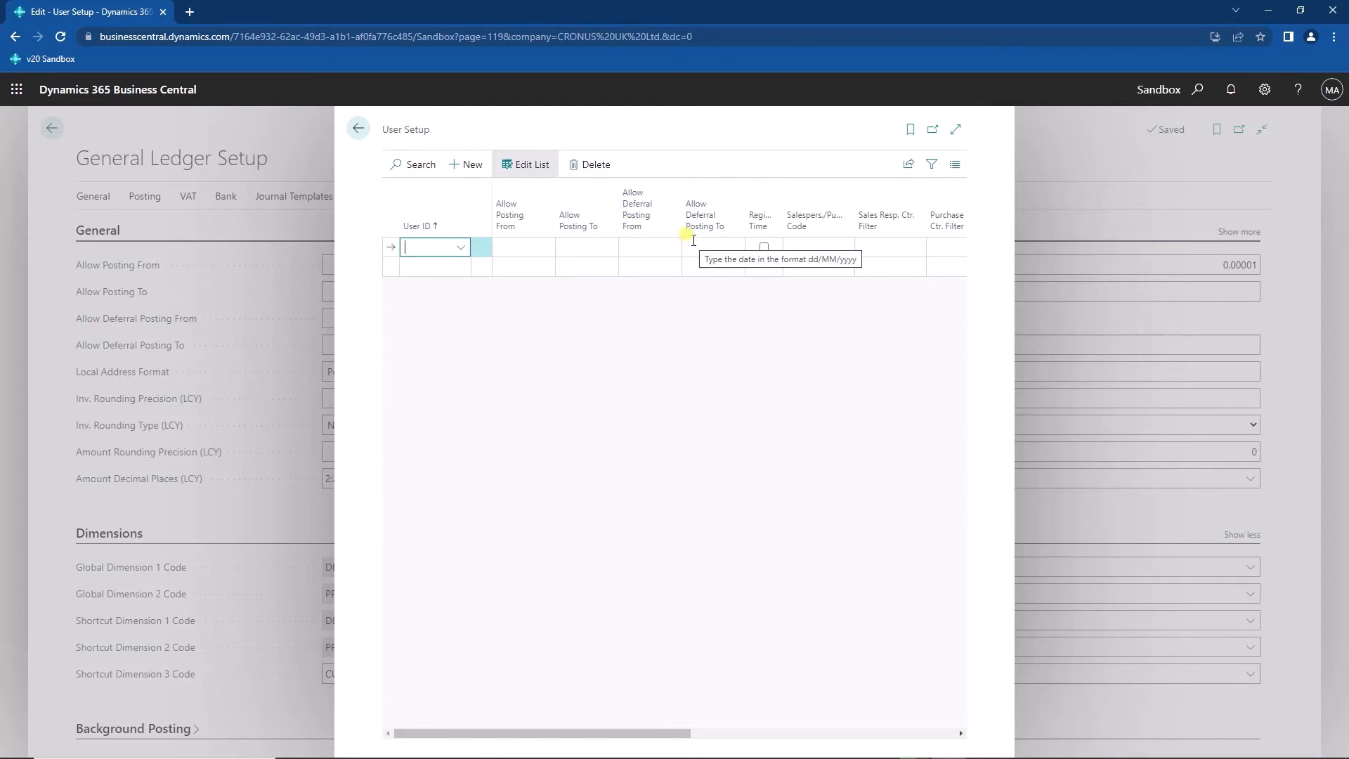
{"action": "left_click", "coordinate": [317, 130]}
{"action": "left_click", "coordinate": [51, 128]}
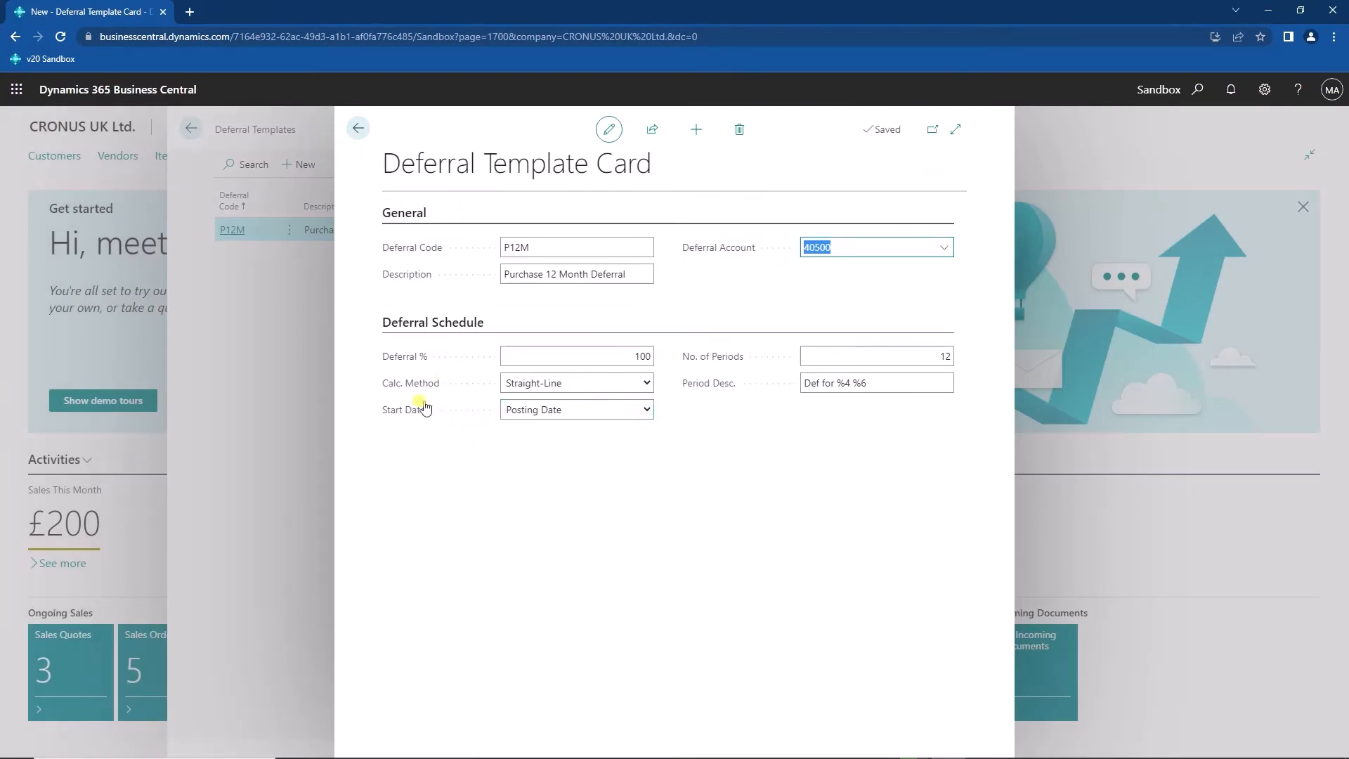
Check the available start date options on the P12M deferral template card.
{"action": "left_click", "coordinate": [641, 414]}
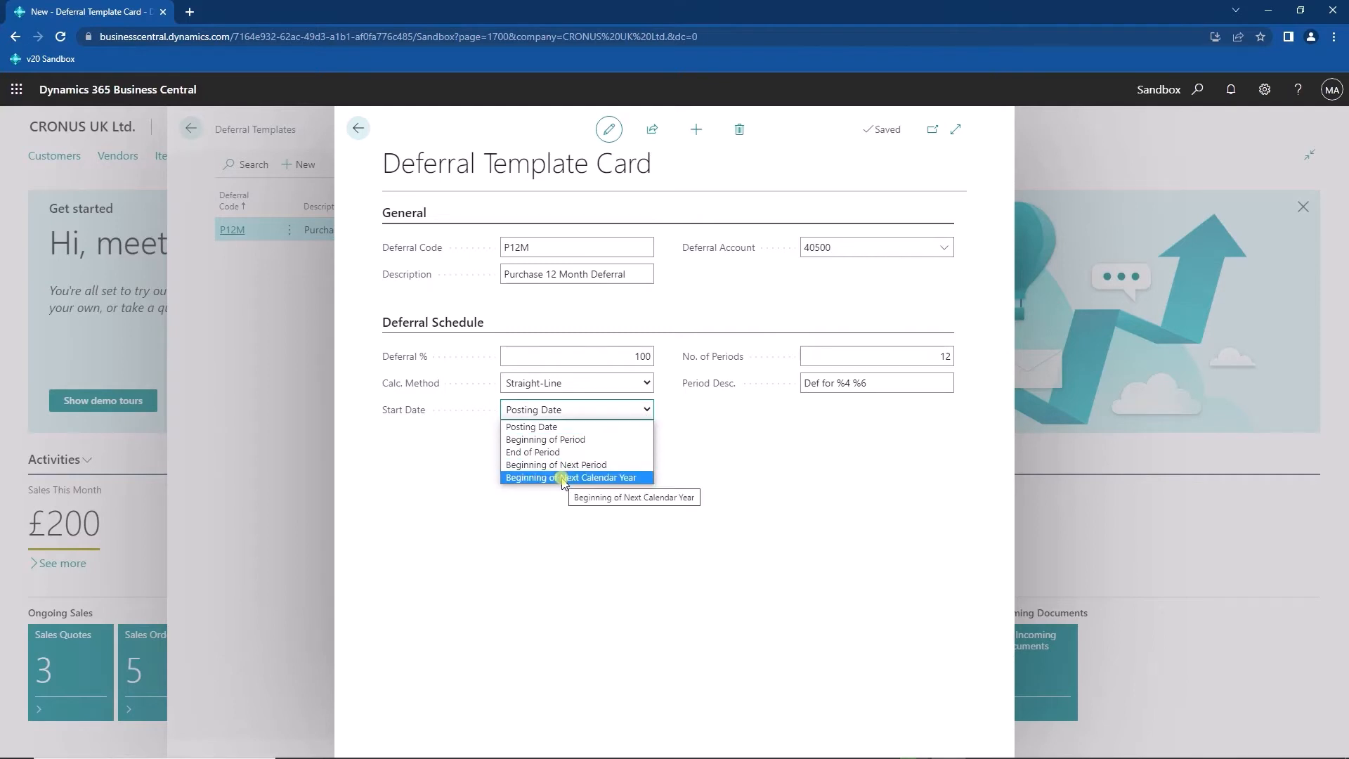
{"action": "left_click", "coordinate": [772, 462]}
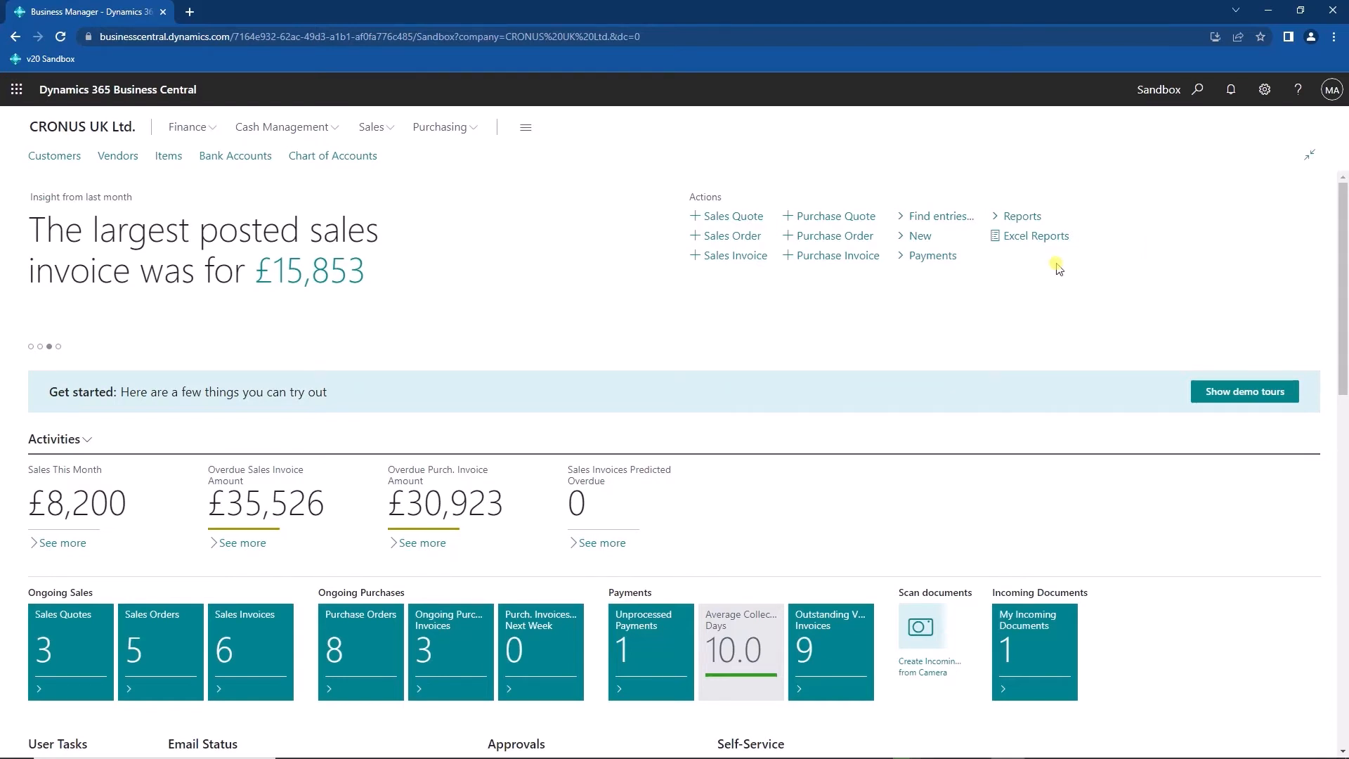
Search for General Ledger Setup, turn on Enable Data Check in its general settings, and return to the home page.
{"action": "left_click", "coordinate": [1197, 89]}
{"action": "type", "text": "g"}
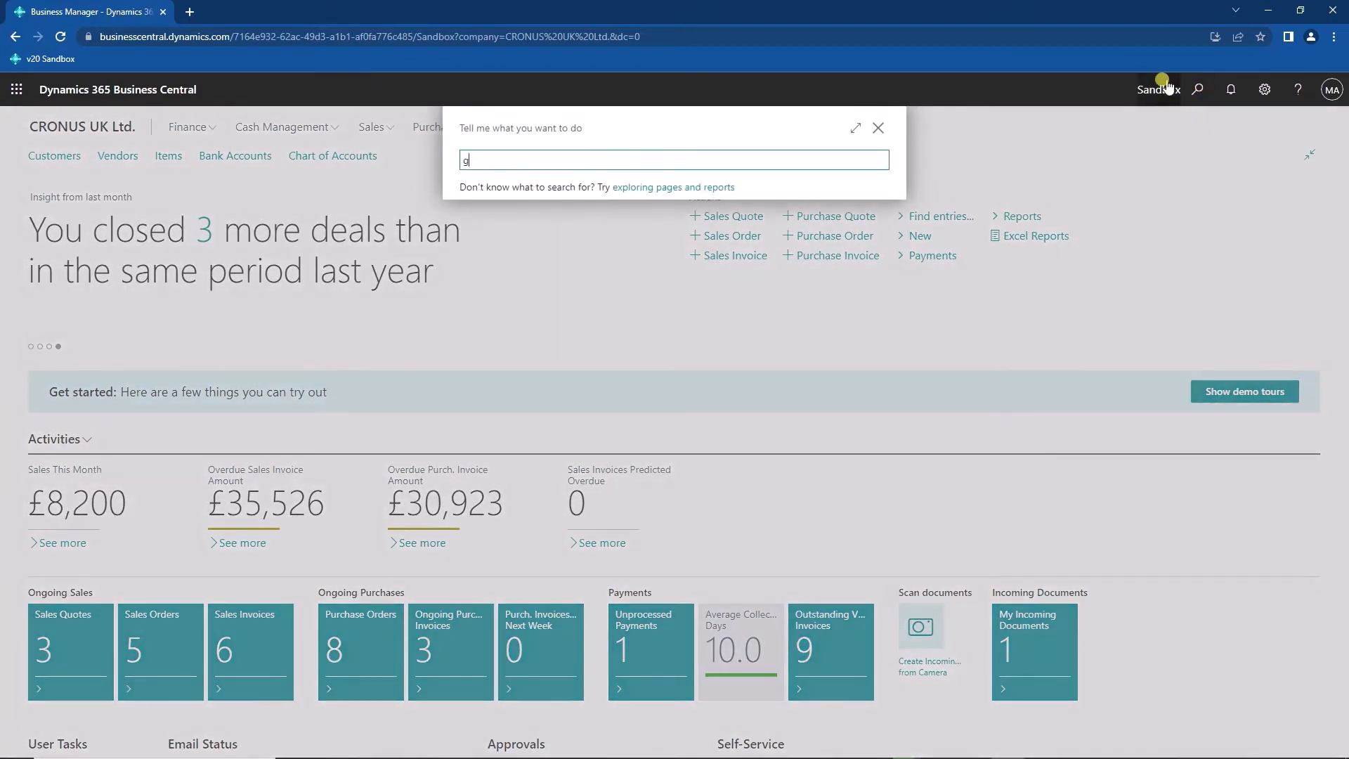
{"action": "type", "text": "en led set"}
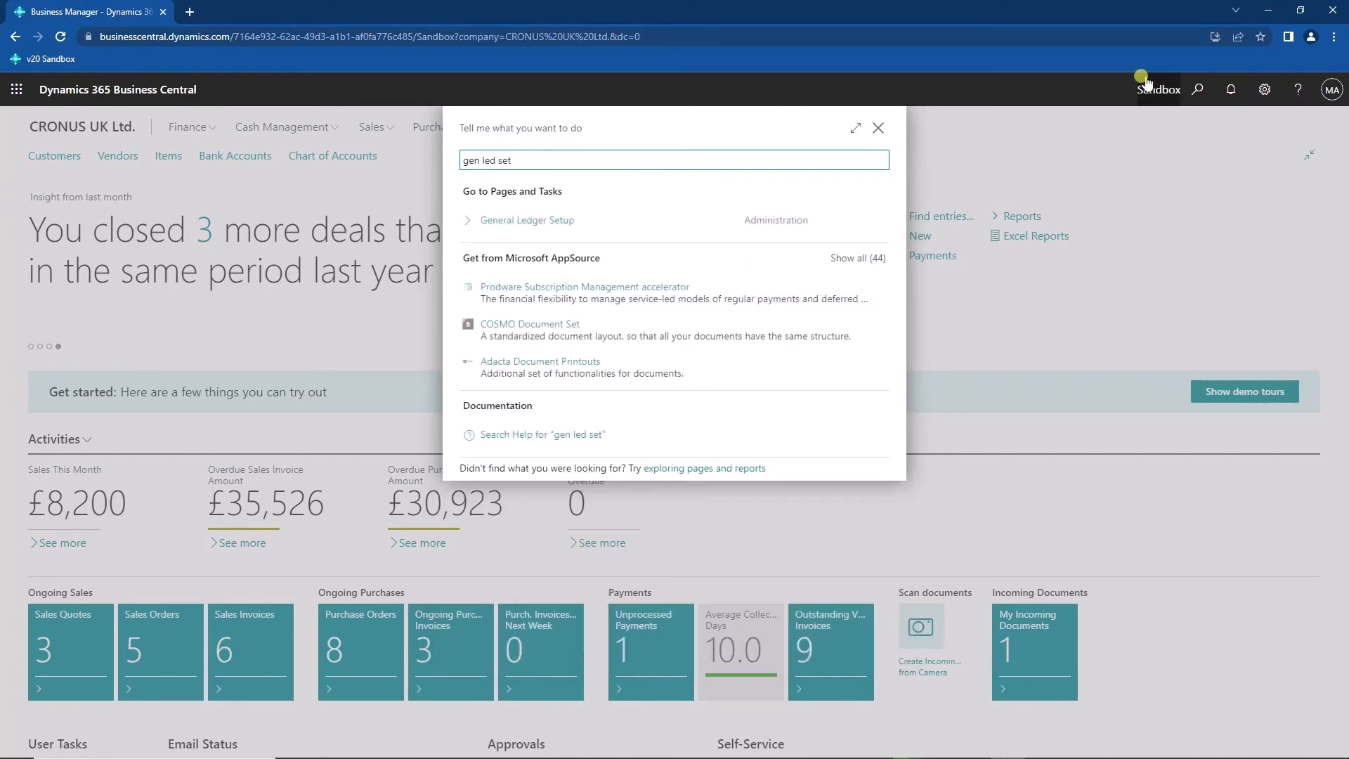
{"action": "left_click", "coordinate": [546, 224]}
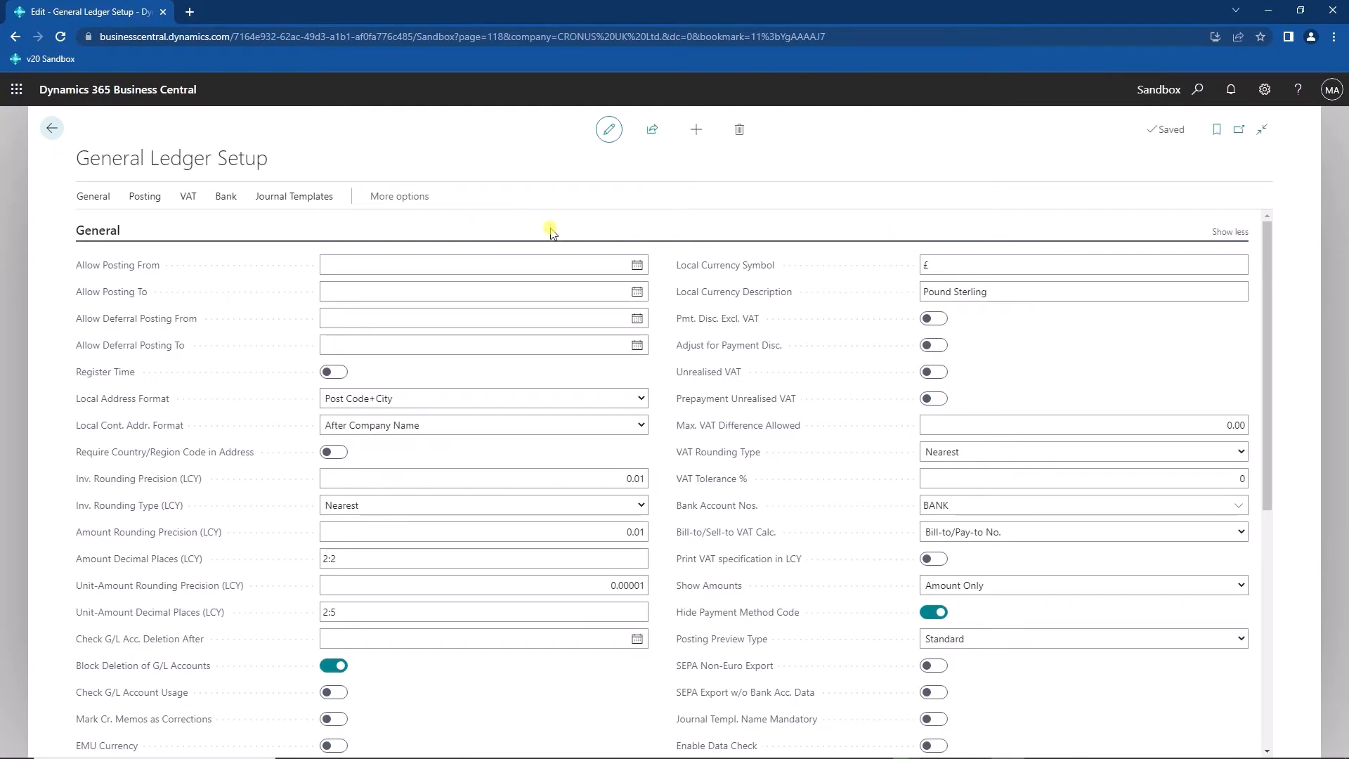
{"action": "scroll", "coordinate": [766, 419], "scroll_direction": "down", "scroll_amount": 2}
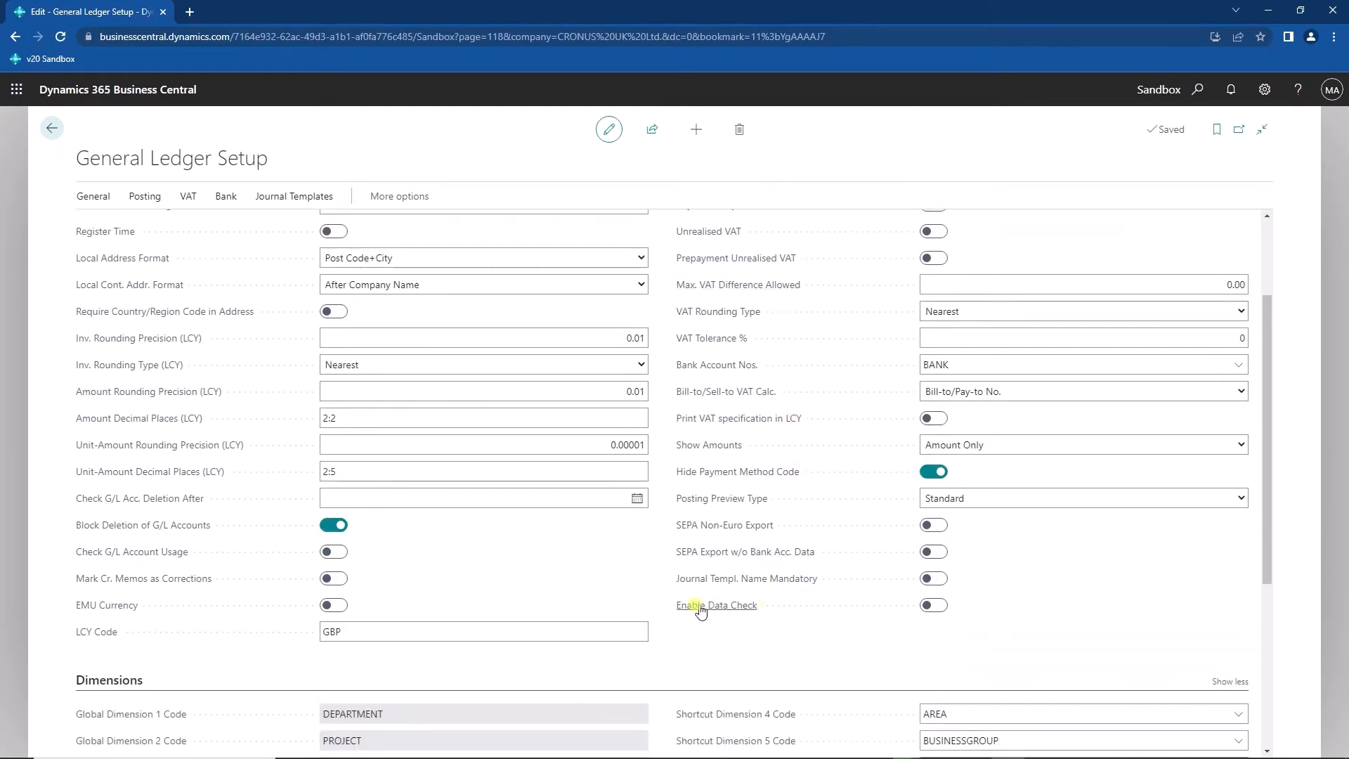
{"action": "left_click", "coordinate": [932, 605]}
{"action": "left_click", "coordinate": [52, 129]}
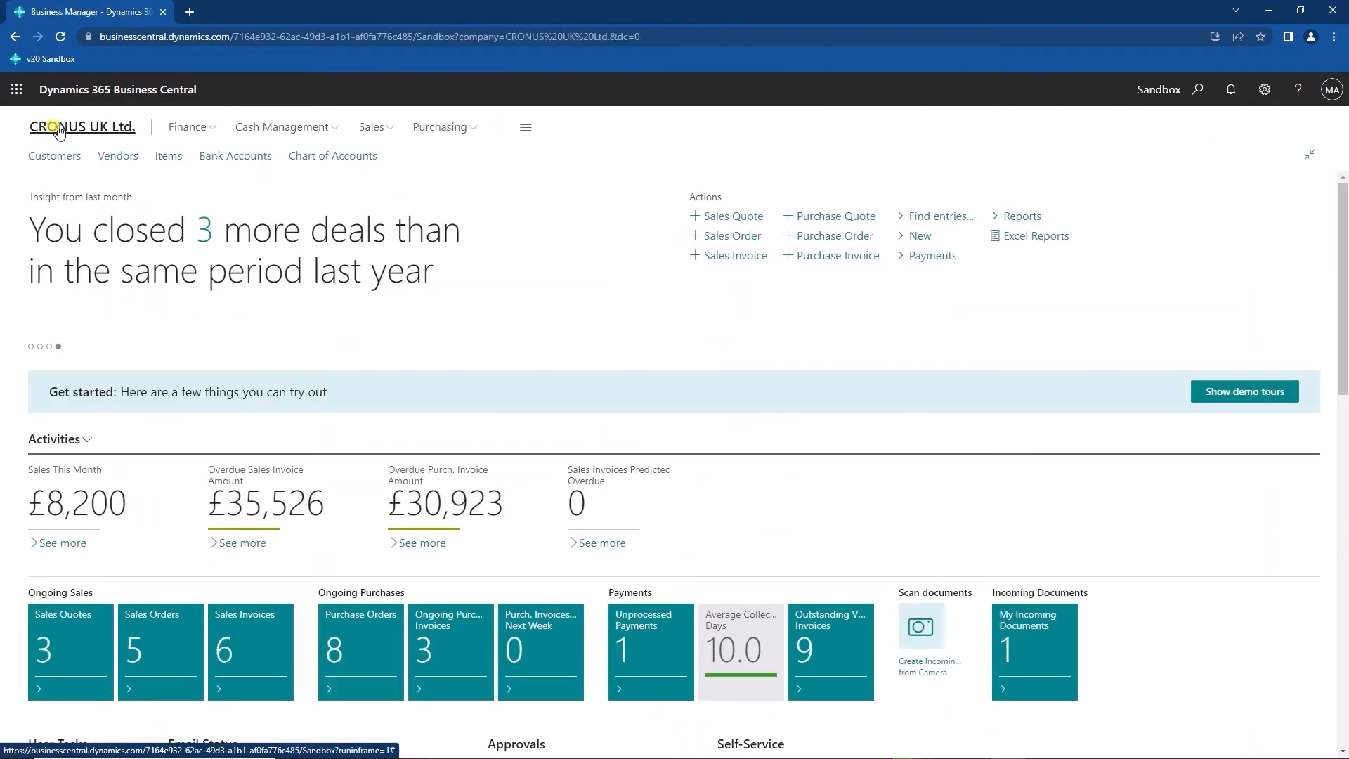
Search for the general journals page and open it.
{"action": "left_click", "coordinate": [1197, 90]}
{"action": "type", "text": "gen jour"}
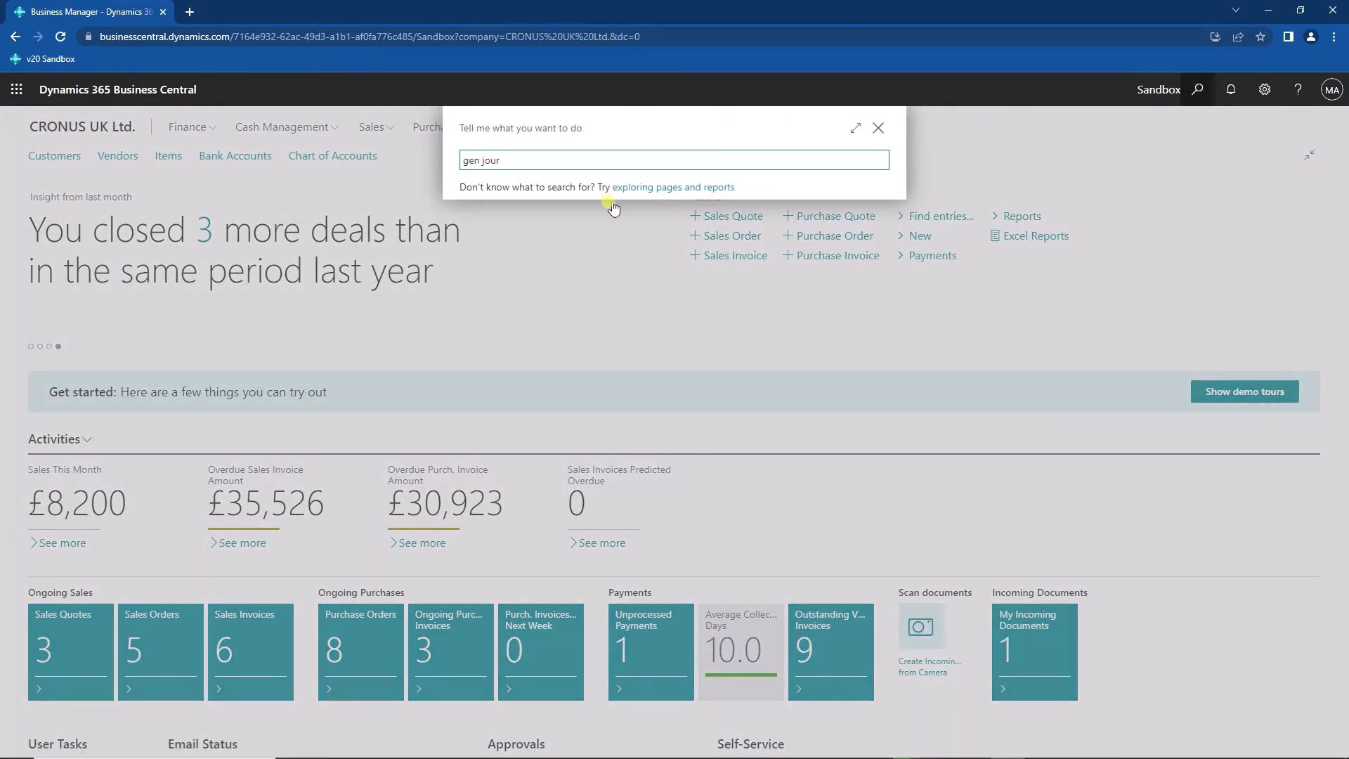
{"action": "left_click", "coordinate": [499, 236]}
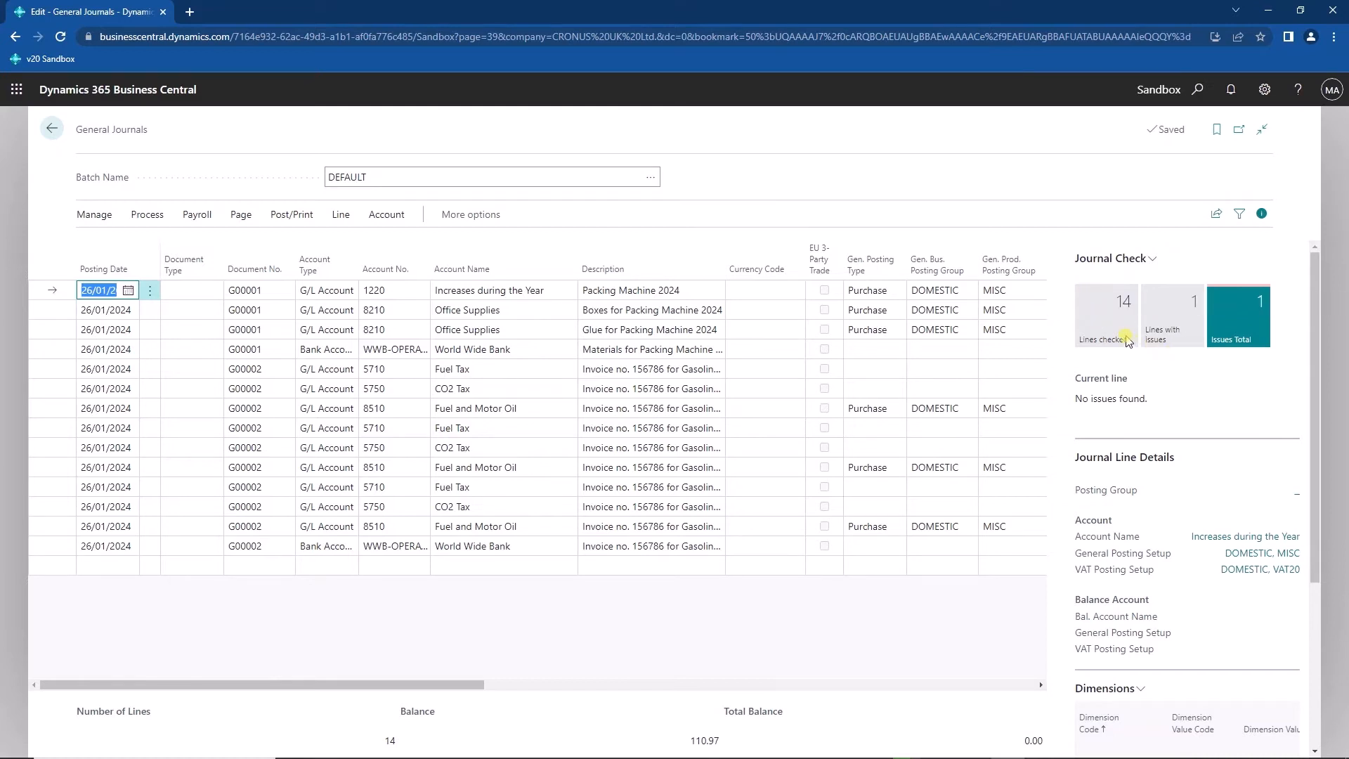
Examine the issues found by the journal check and open the journal line related to the error.
{"action": "left_click", "coordinate": [1237, 320]}
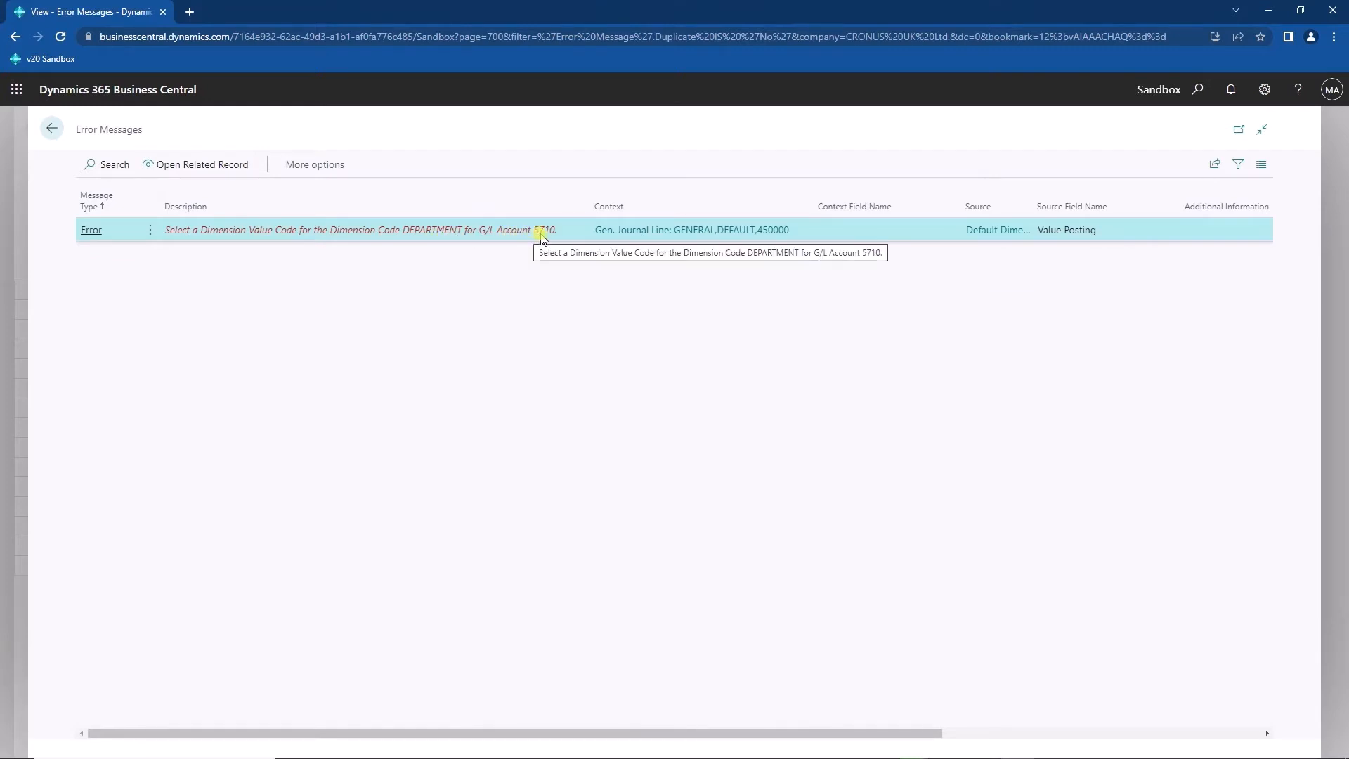
{"action": "left_click", "coordinate": [767, 232]}
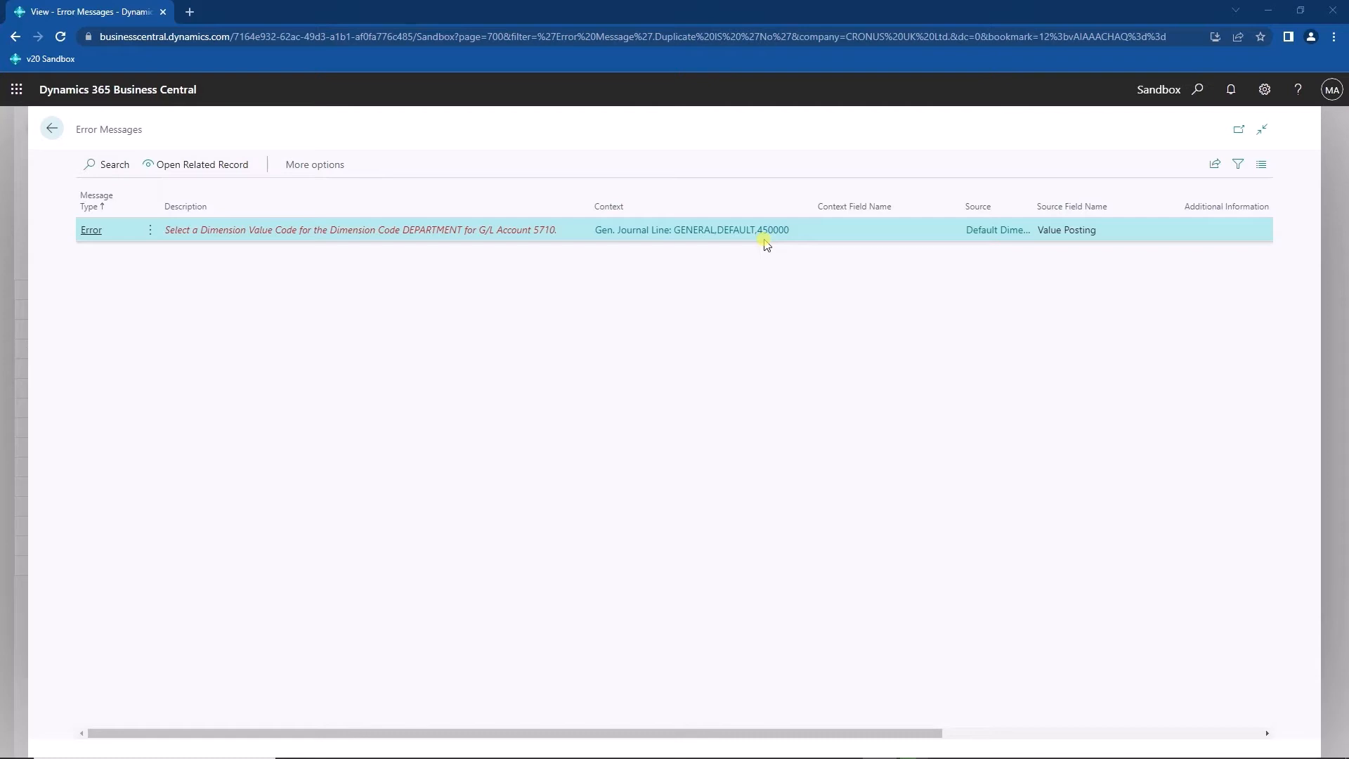
{"action": "left_click", "coordinate": [203, 165]}
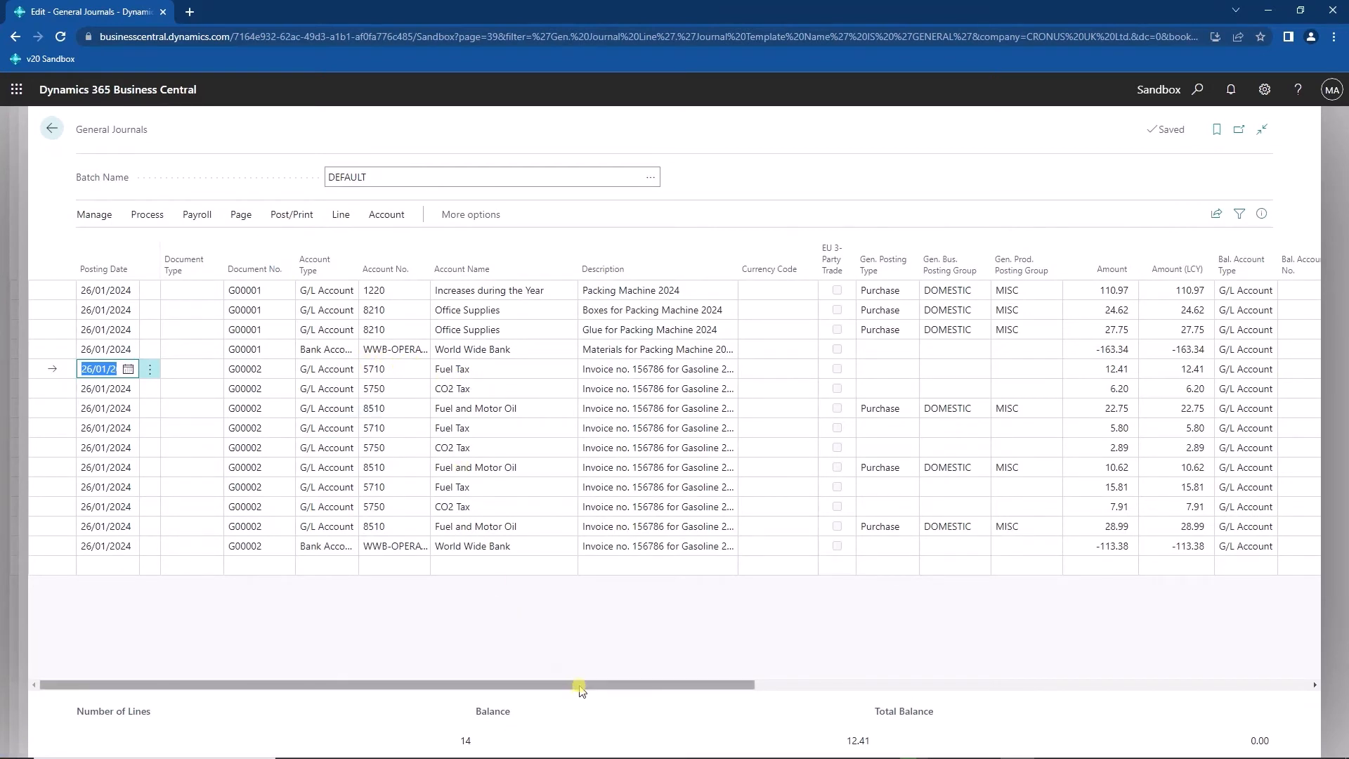
Set the department code to SALES on the first Fuel Tax line and leave the general journal.
{"action": "left_click_drag", "start_coordinate": [592, 684], "coordinate": [1066, 684]}
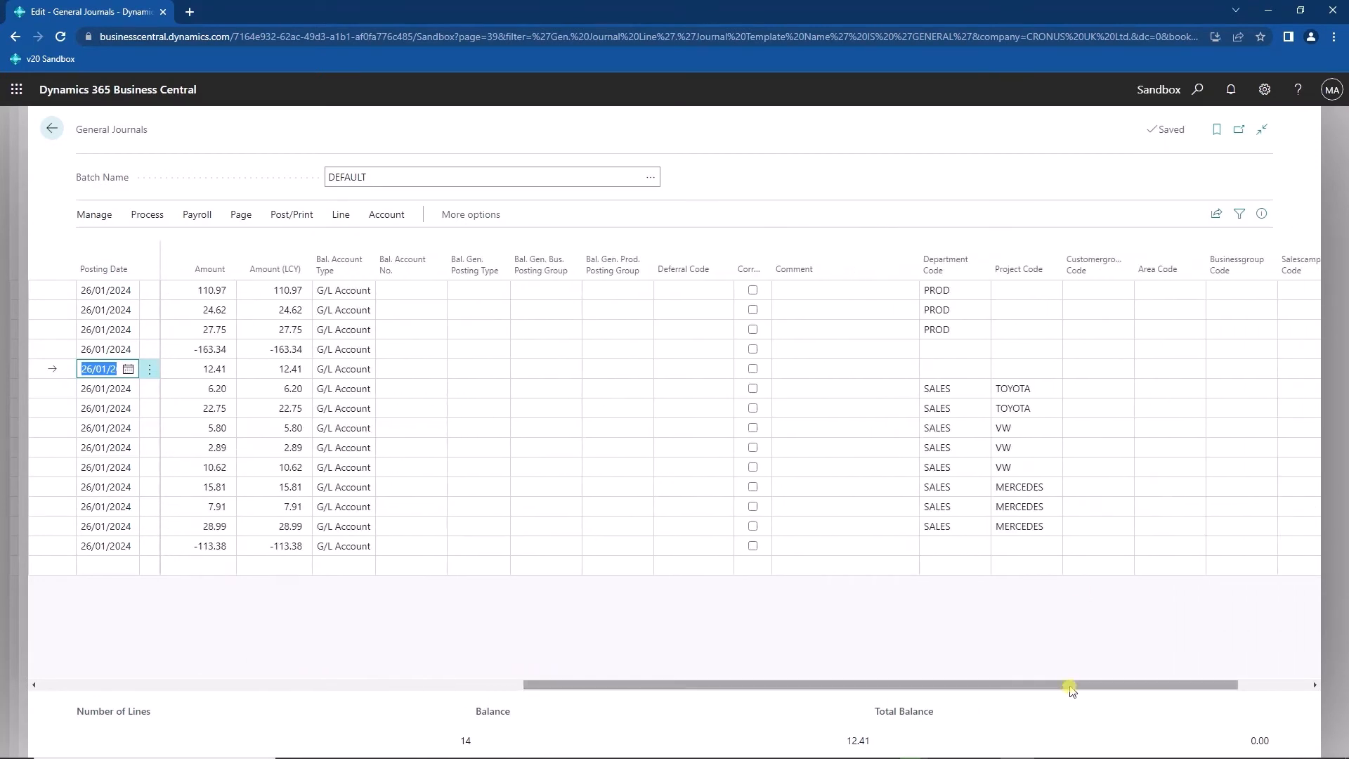
{"action": "left_click", "coordinate": [938, 365]}
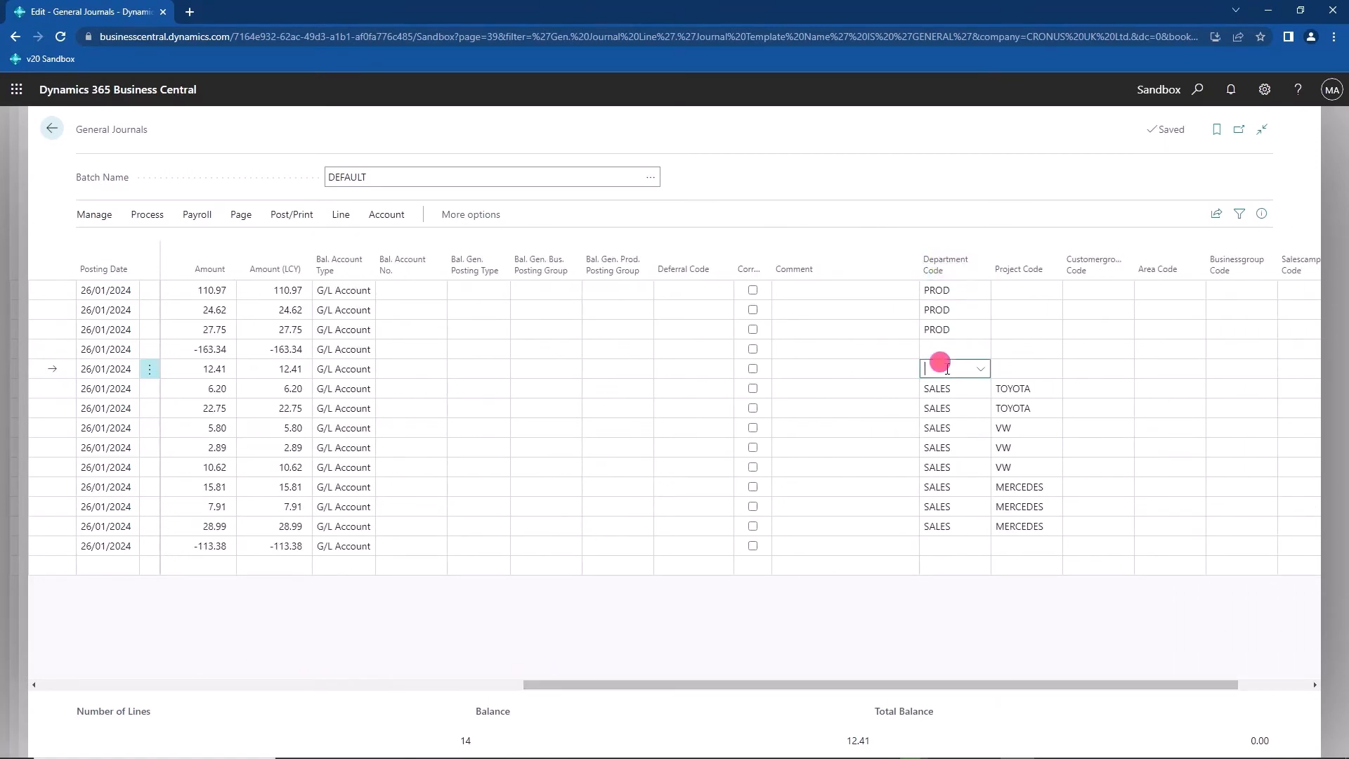
{"action": "type", "text": "sales"}
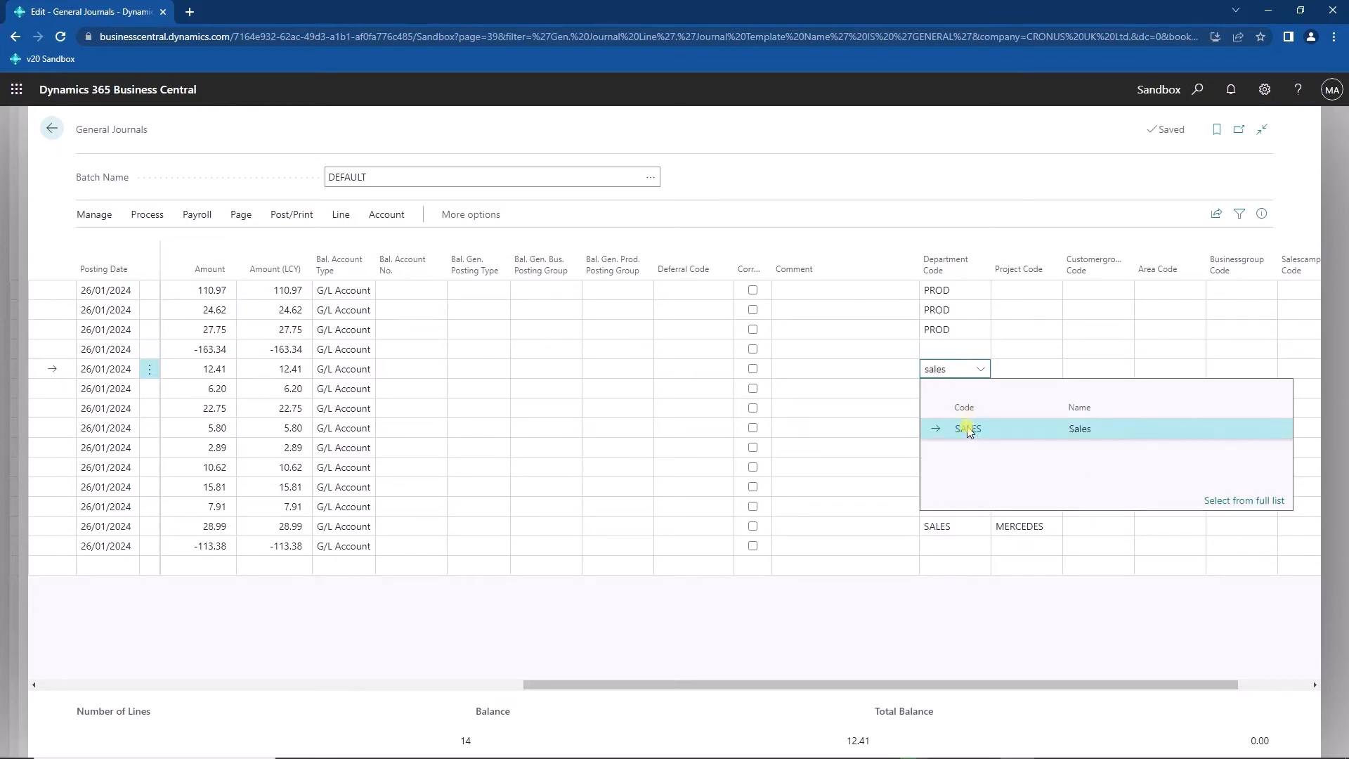
{"action": "left_click", "coordinate": [968, 429]}
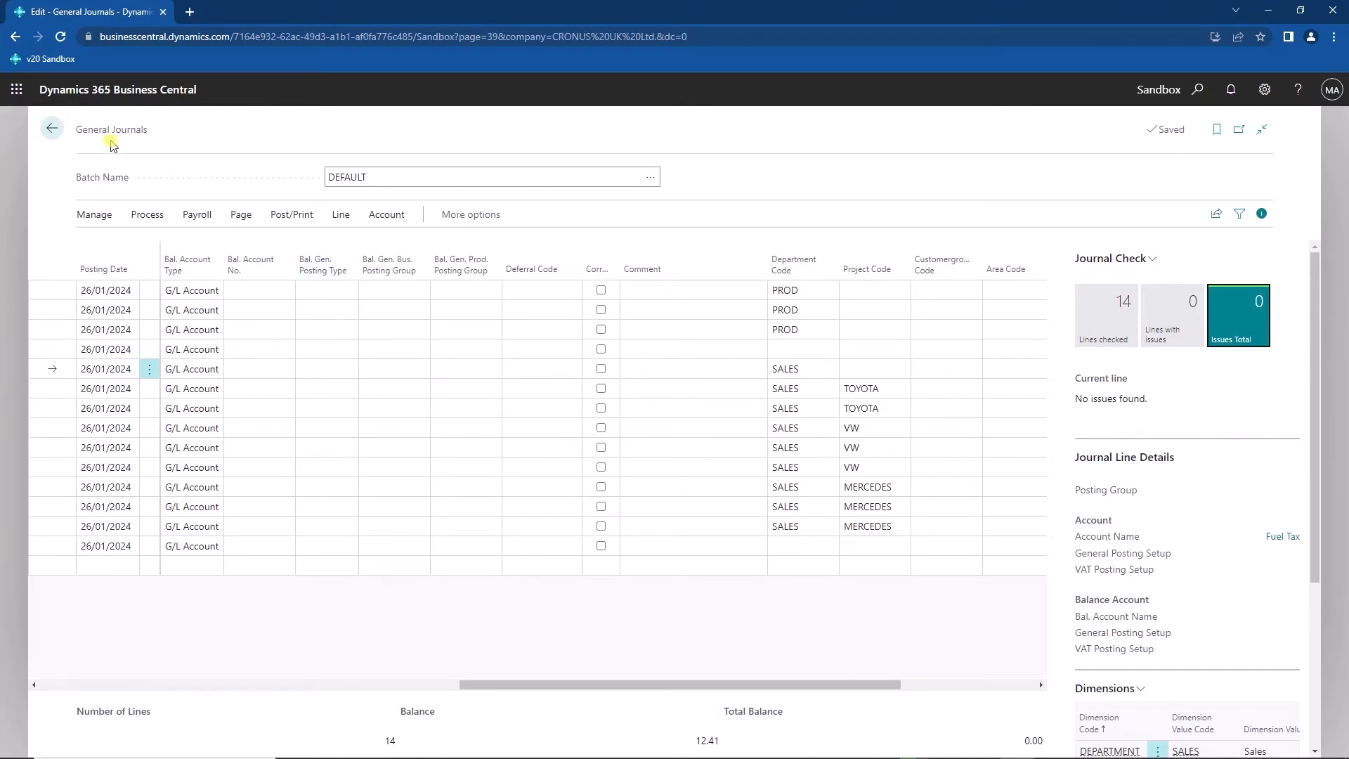
{"action": "left_click", "coordinate": [52, 129]}
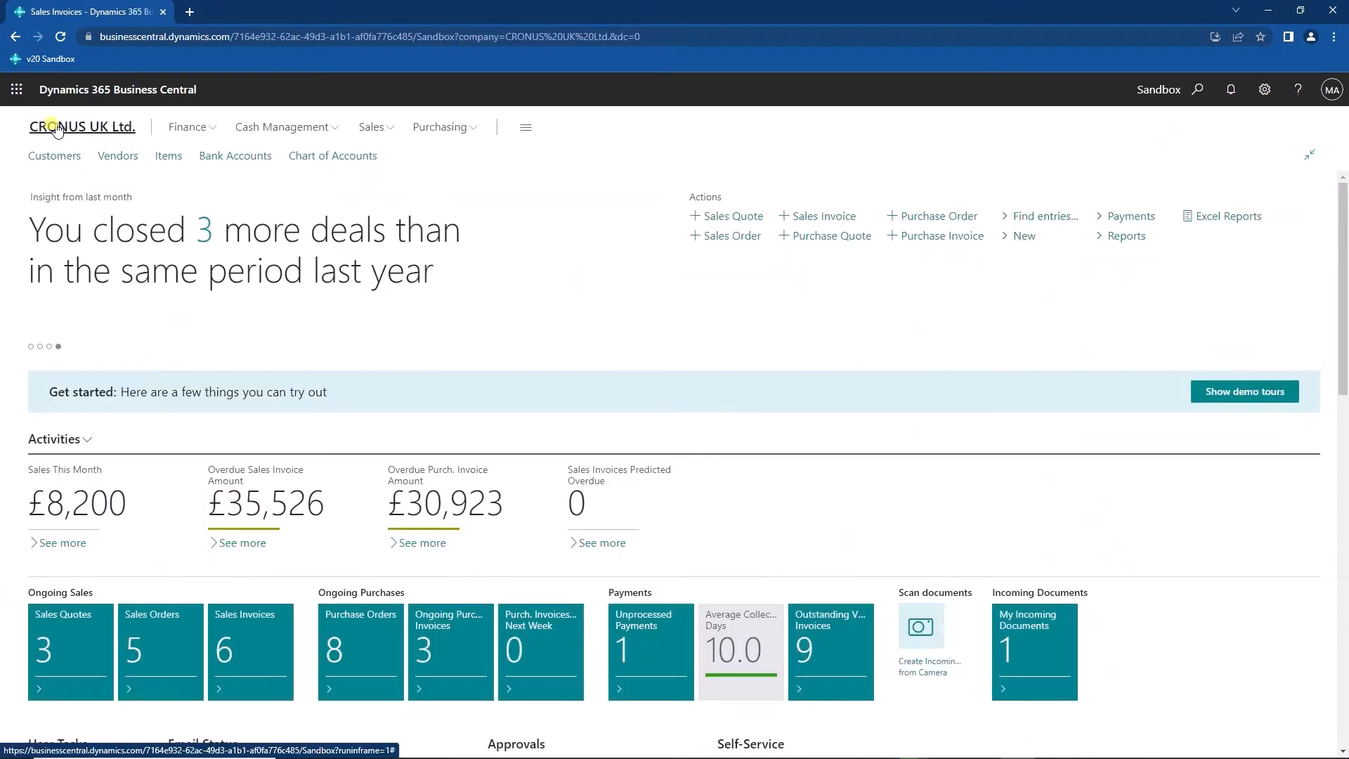
Open the Trey Research sales invoice from the sales invoices list and examine the issue reported by the document check.
{"action": "left_click", "coordinate": [371, 127]}
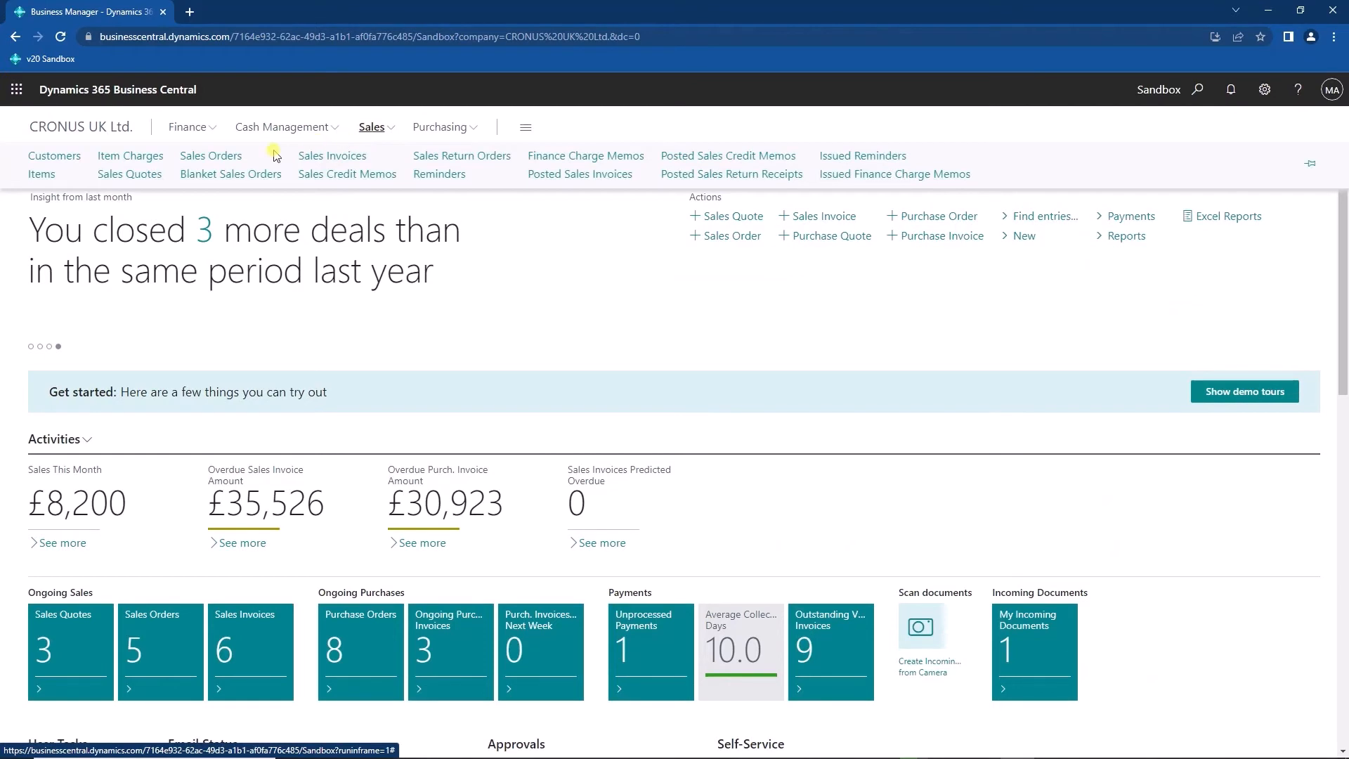
{"action": "left_click", "coordinate": [333, 155]}
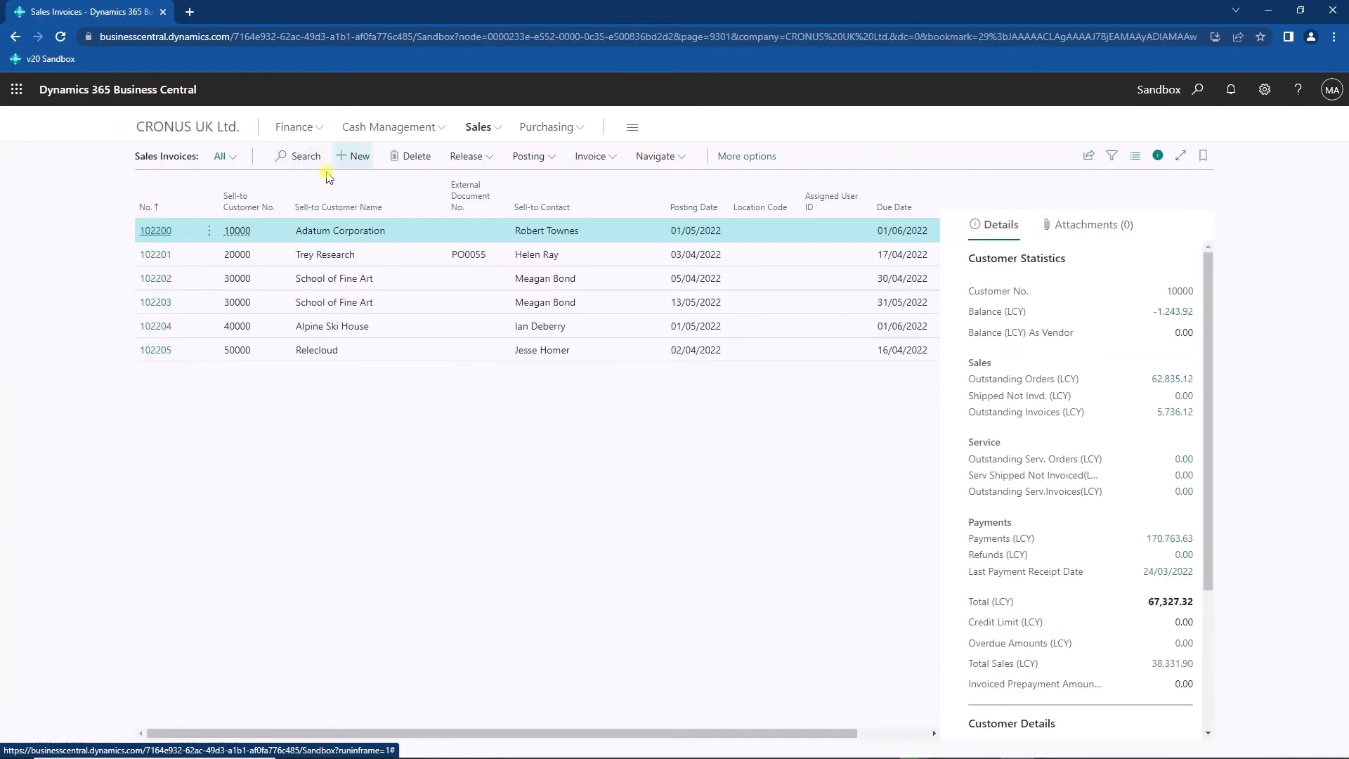
{"action": "left_click", "coordinate": [152, 255]}
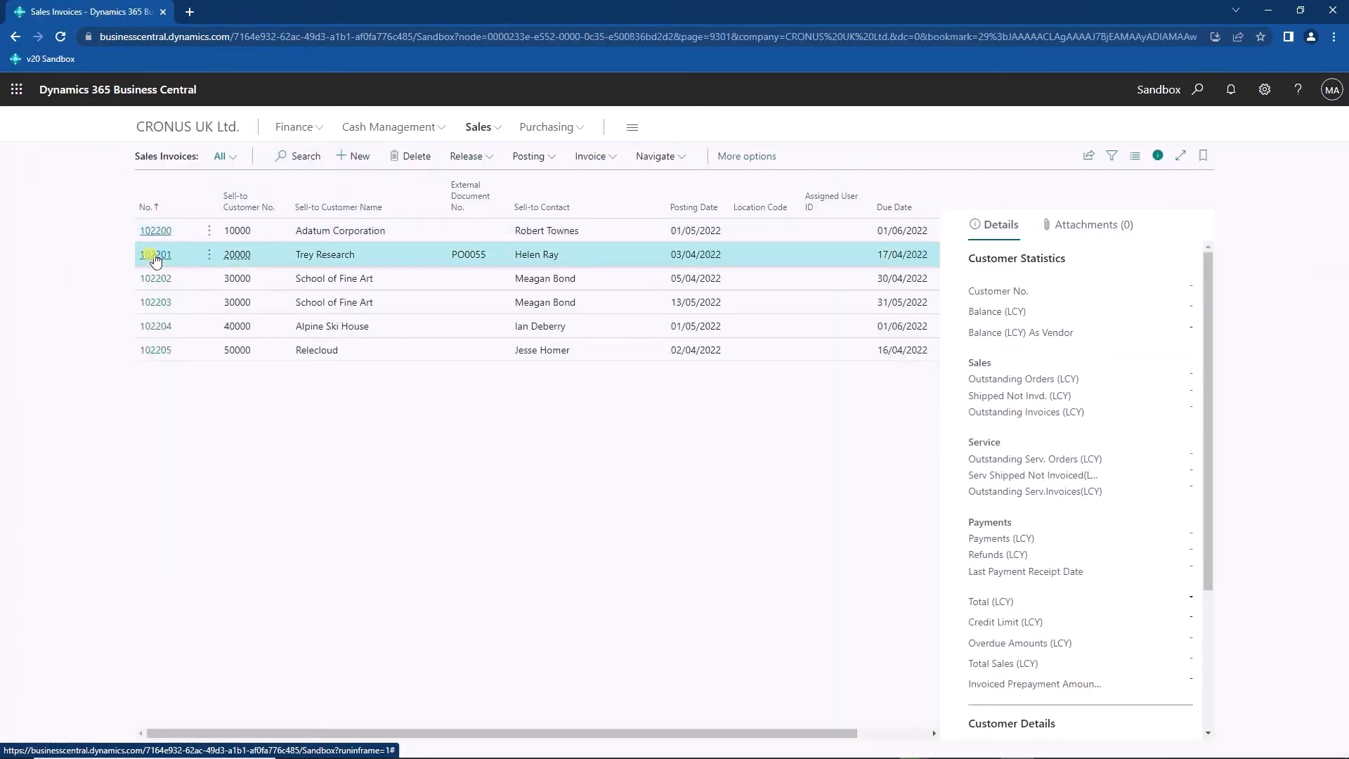
{"action": "left_click", "coordinate": [155, 255]}
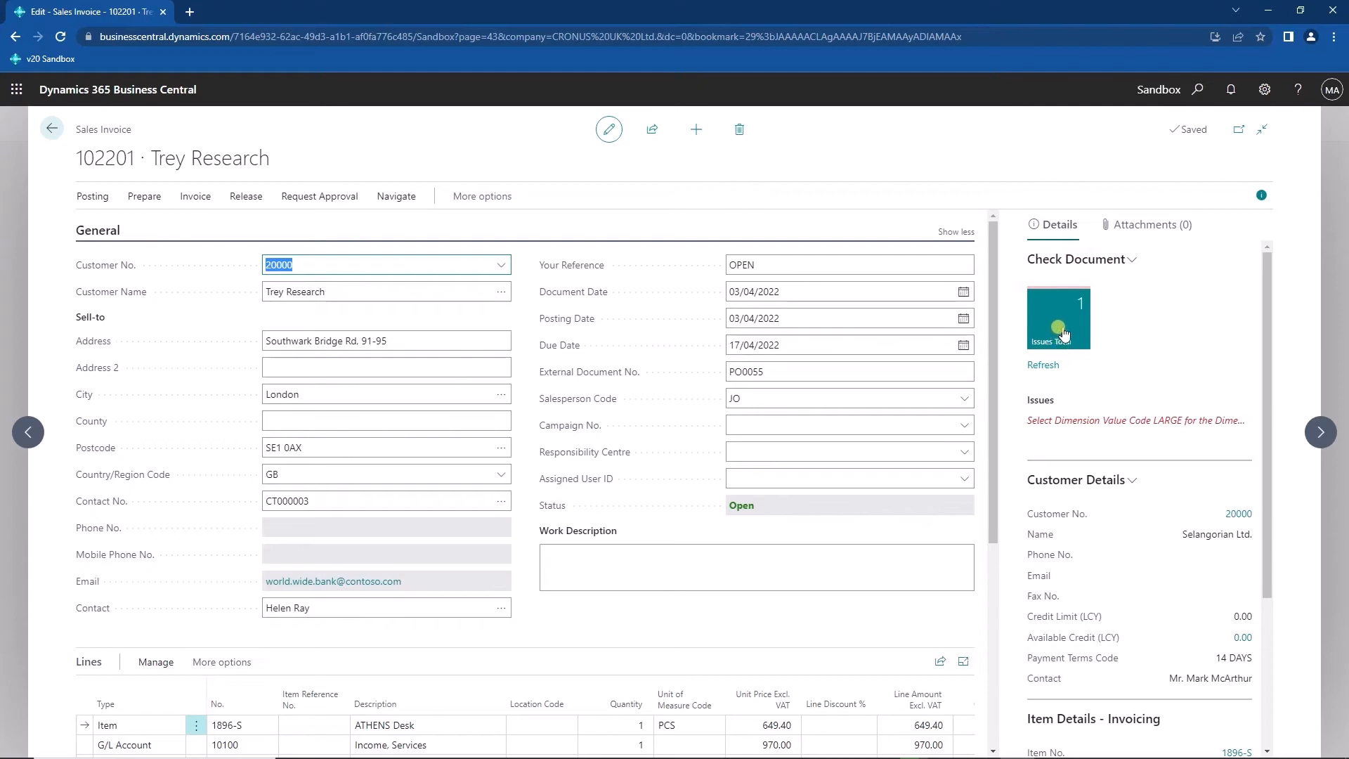
{"action": "left_click", "coordinate": [1093, 422]}
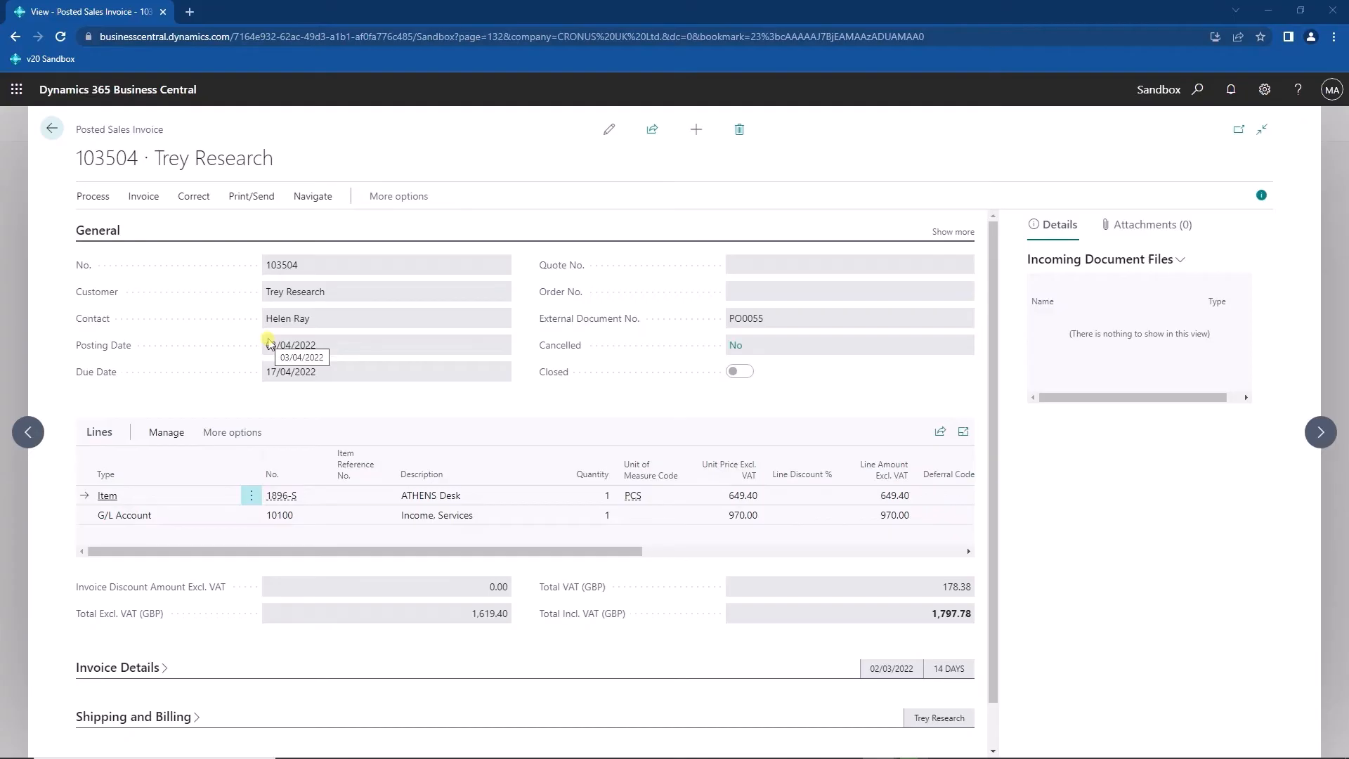
Find the entries related to the posted Trey Research sales invoice and return to the home page.
{"action": "left_click", "coordinate": [143, 196]}
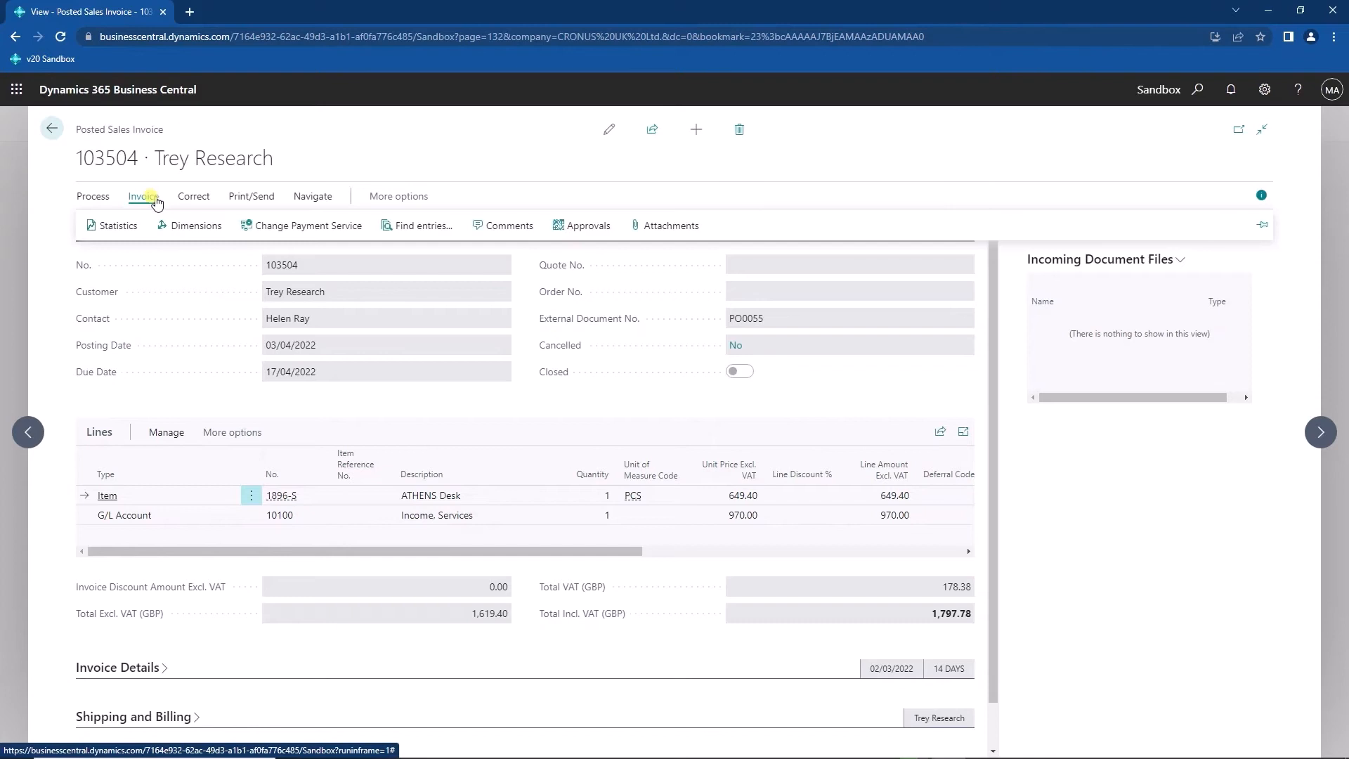
{"action": "left_click", "coordinate": [420, 234]}
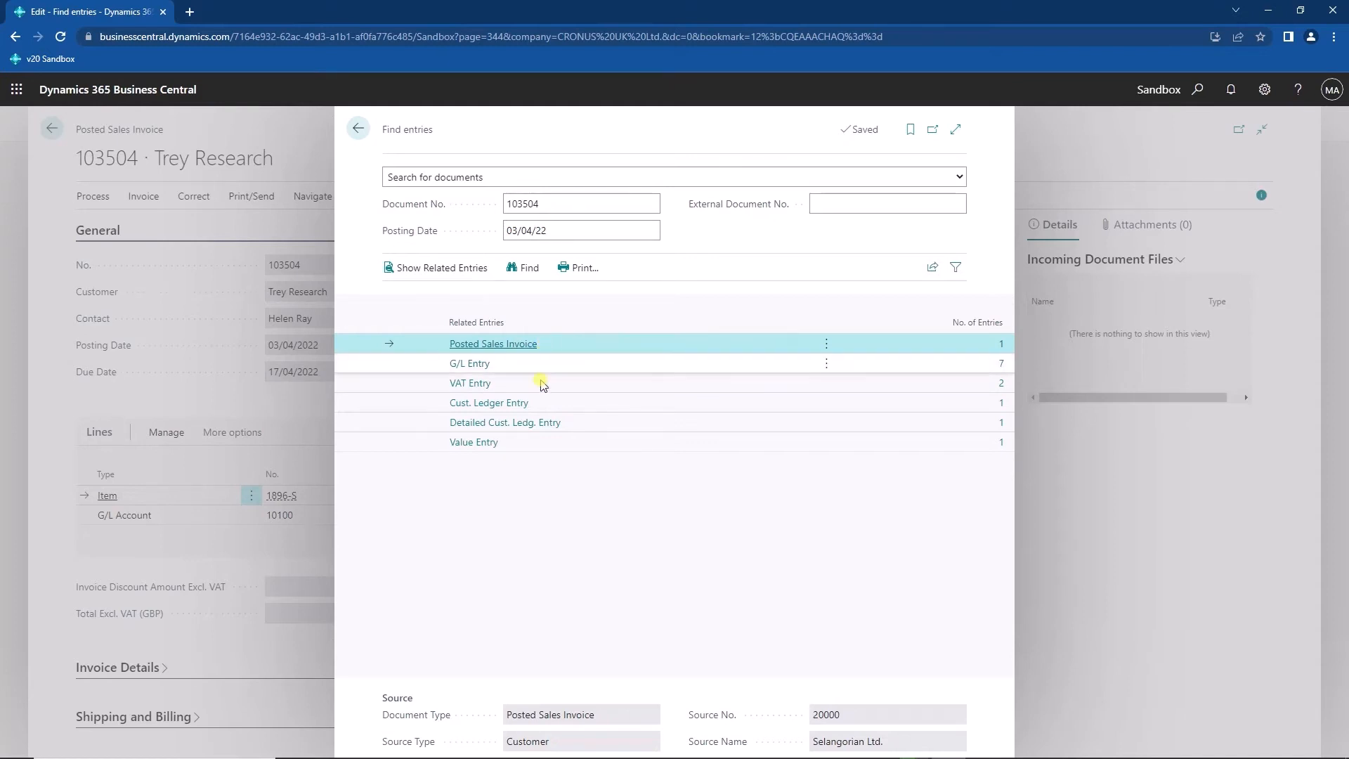
{"action": "left_click", "coordinate": [357, 128]}
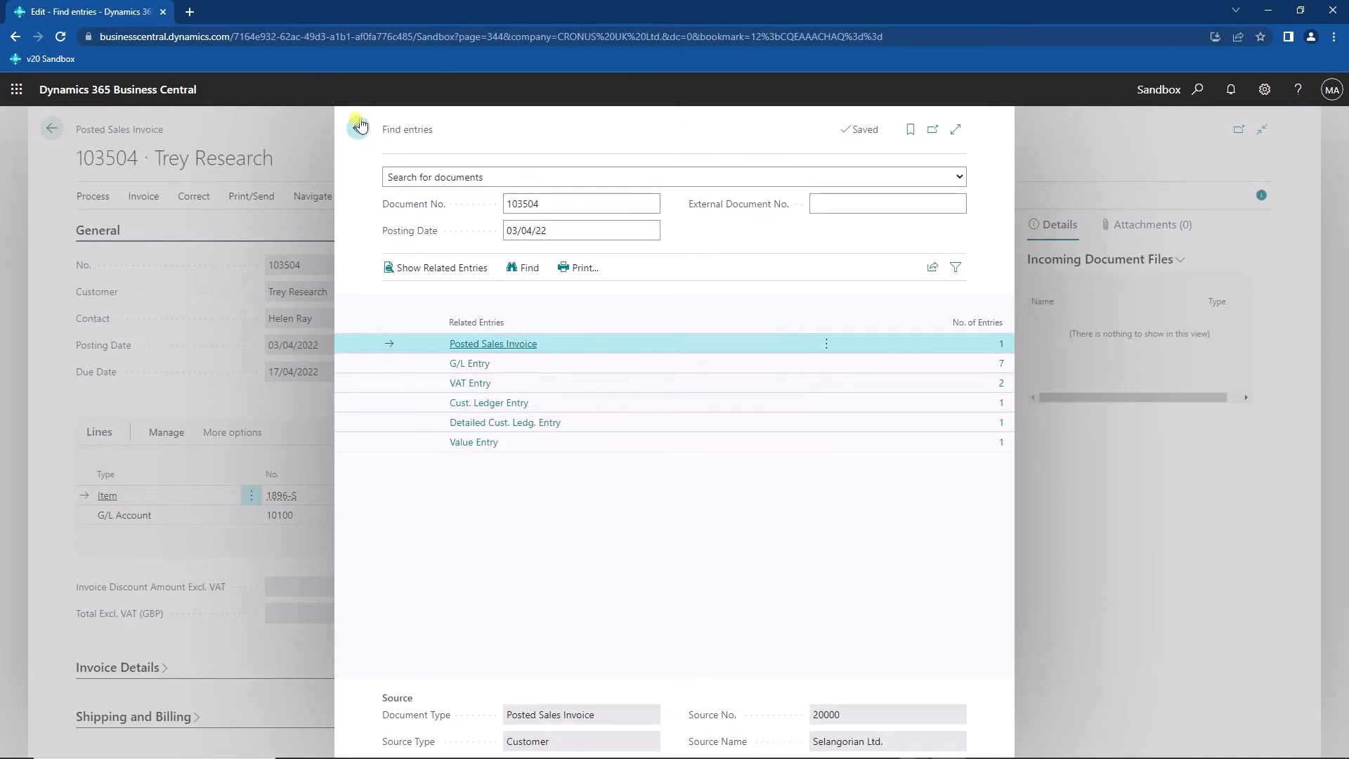
{"action": "left_click", "coordinate": [49, 130]}
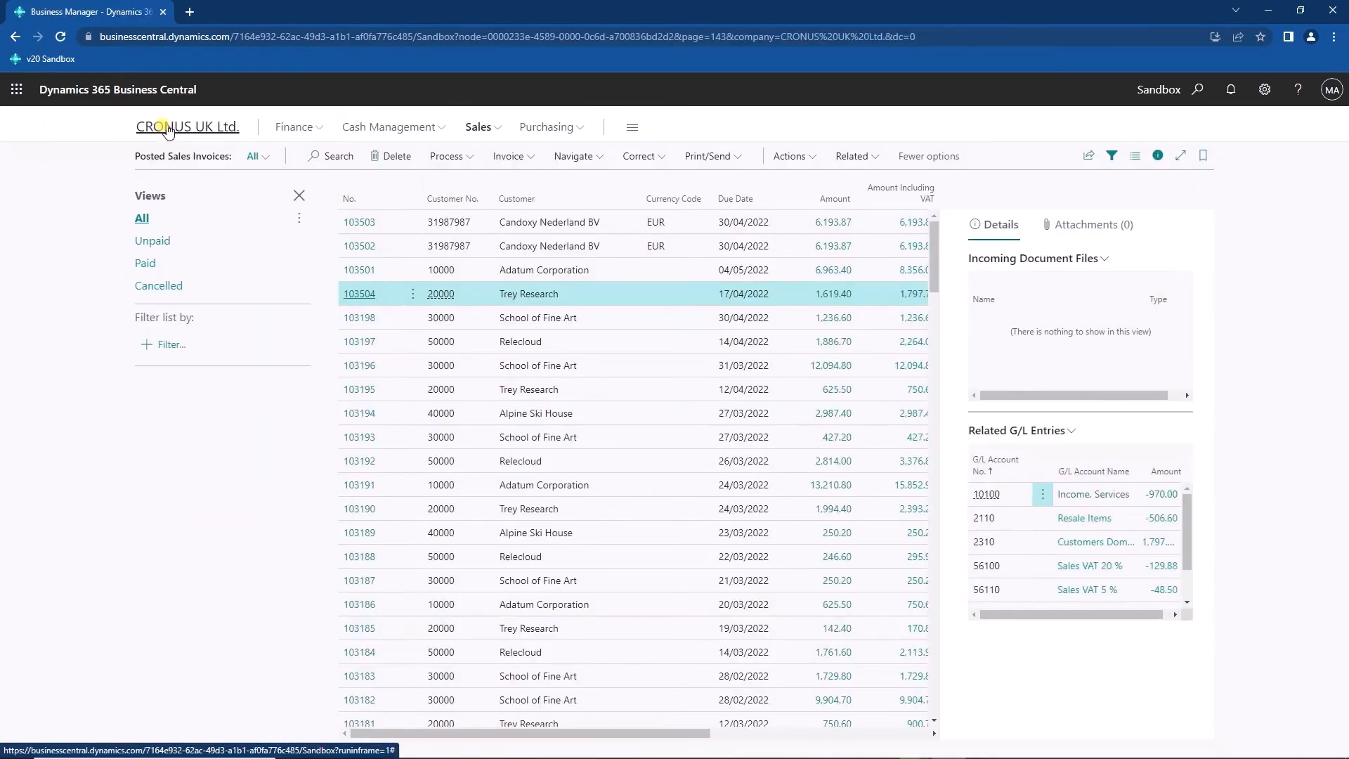
{"action": "left_click", "coordinate": [166, 129]}
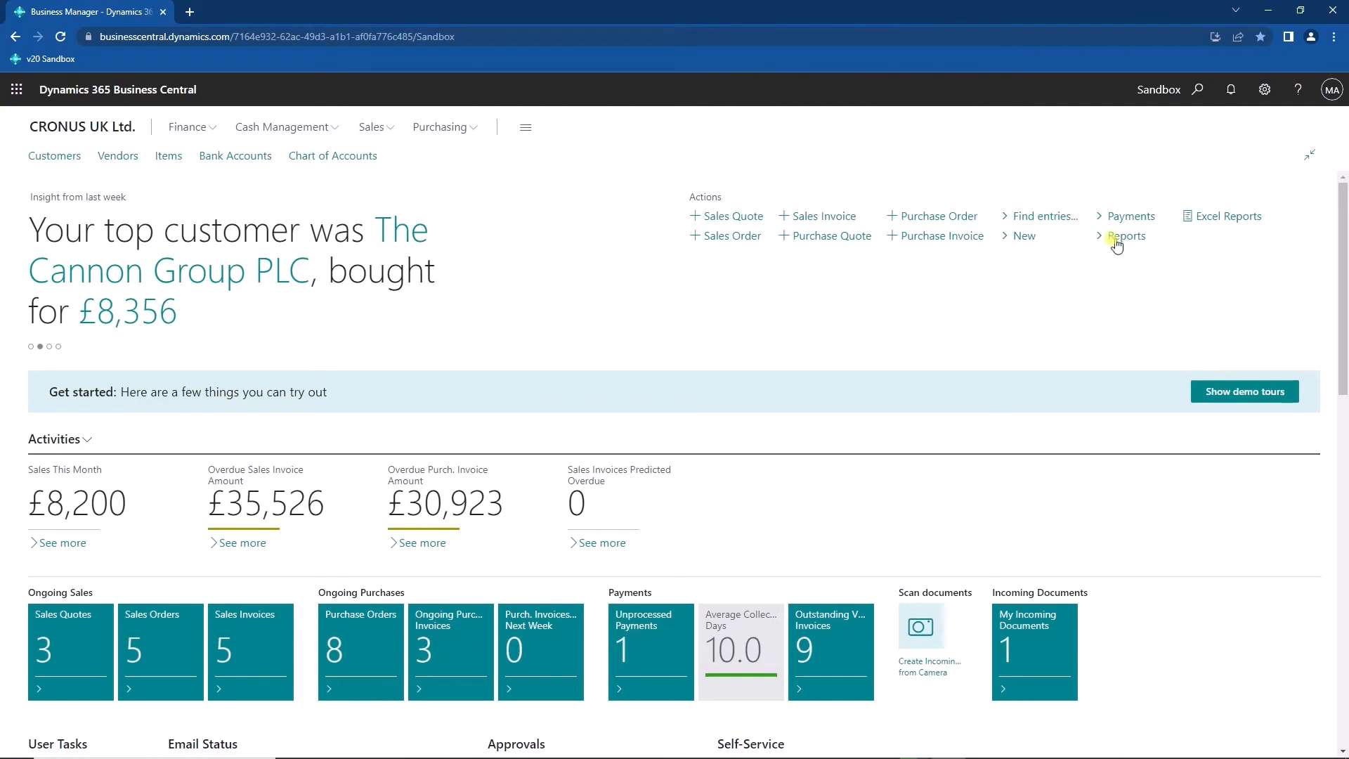
Search Find Entries for documents with the external document number of the Trey Research invoice.
{"action": "left_click", "coordinate": [1025, 218]}
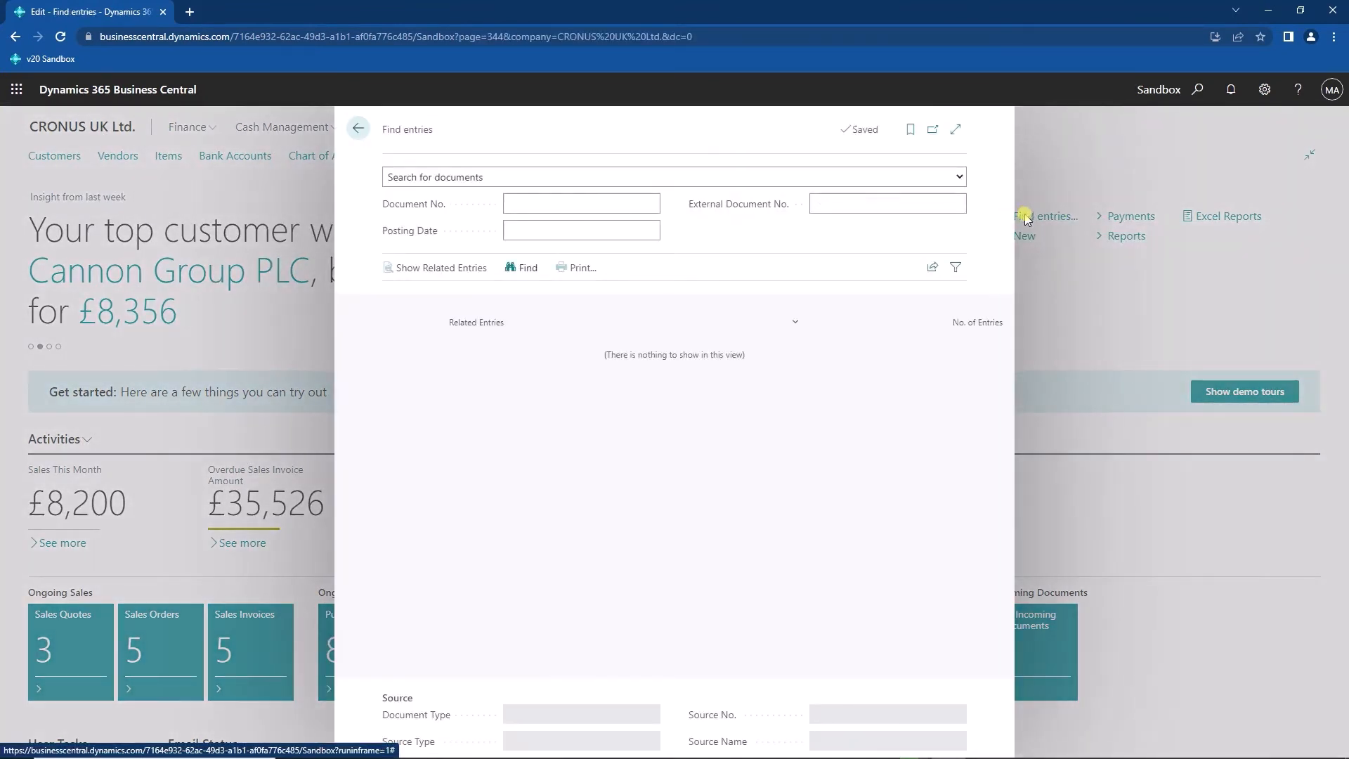
{"action": "left_click", "coordinate": [840, 203]}
{"action": "left_click", "coordinate": [955, 178]}
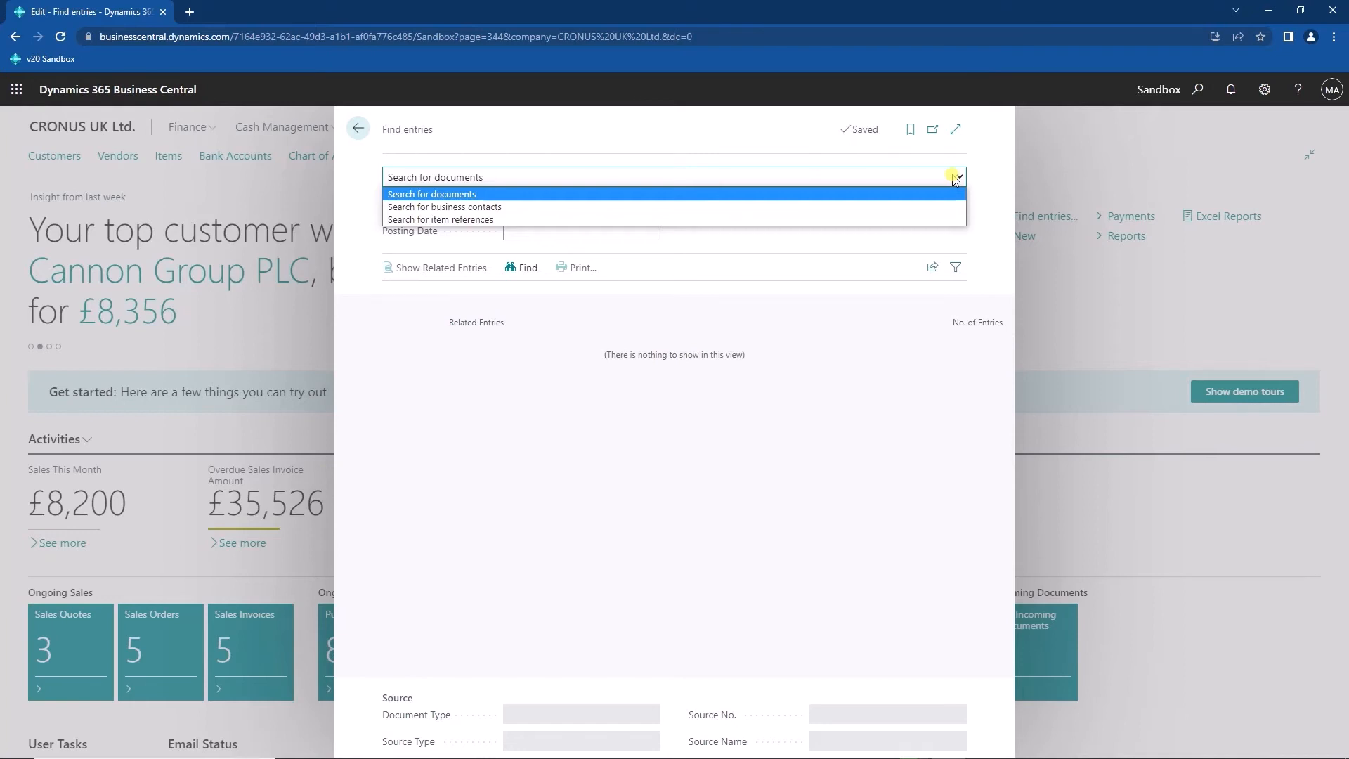
{"action": "left_click", "coordinate": [910, 194]}
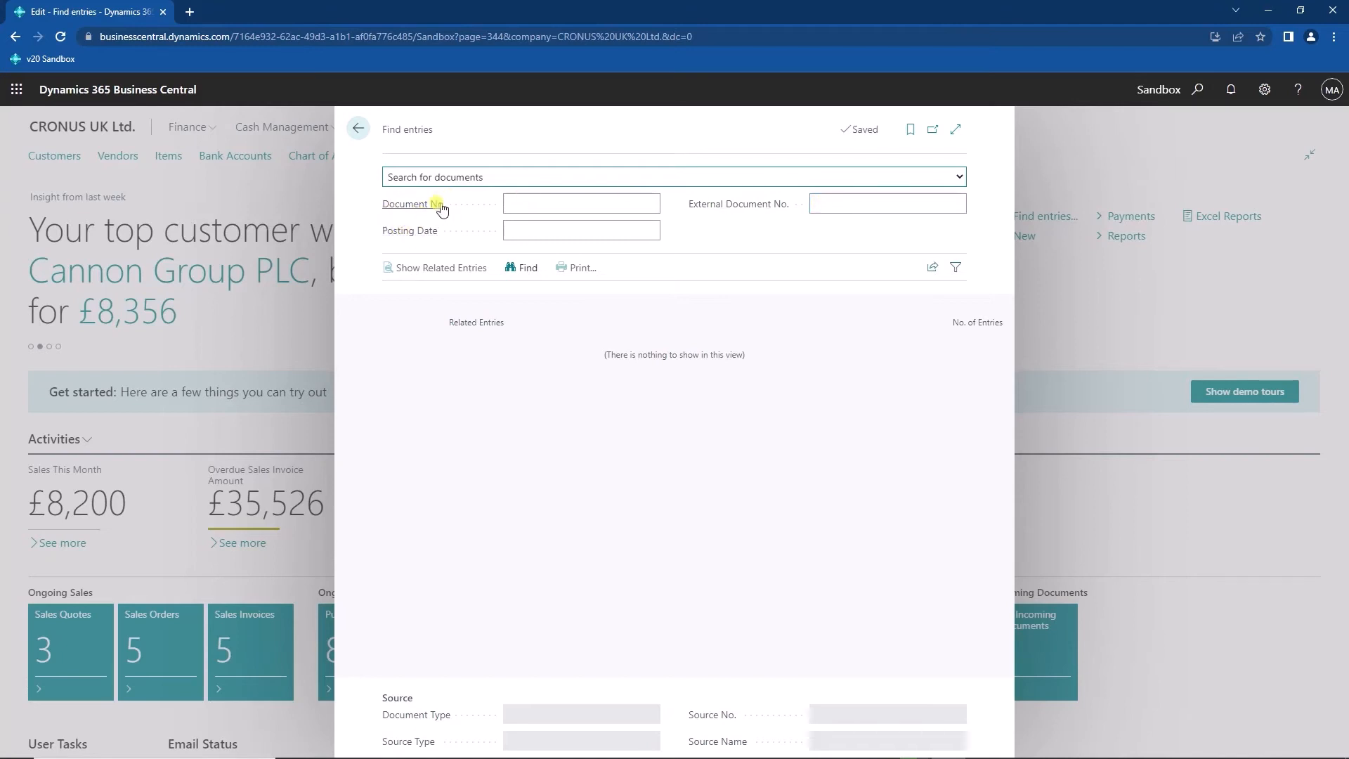
{"action": "left_click", "coordinate": [892, 203]}
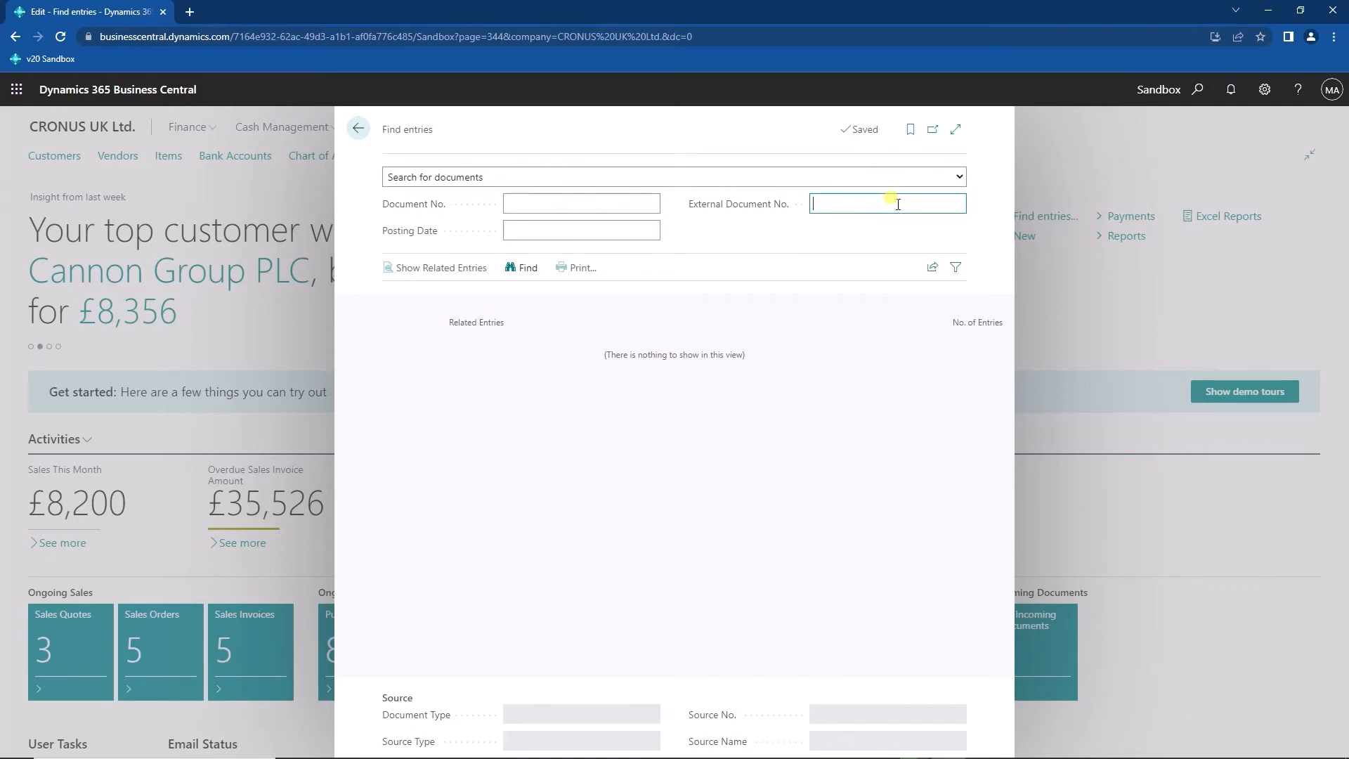
{"action": "type", "text": "PO0055"}
{"action": "key", "text": "Tab"}
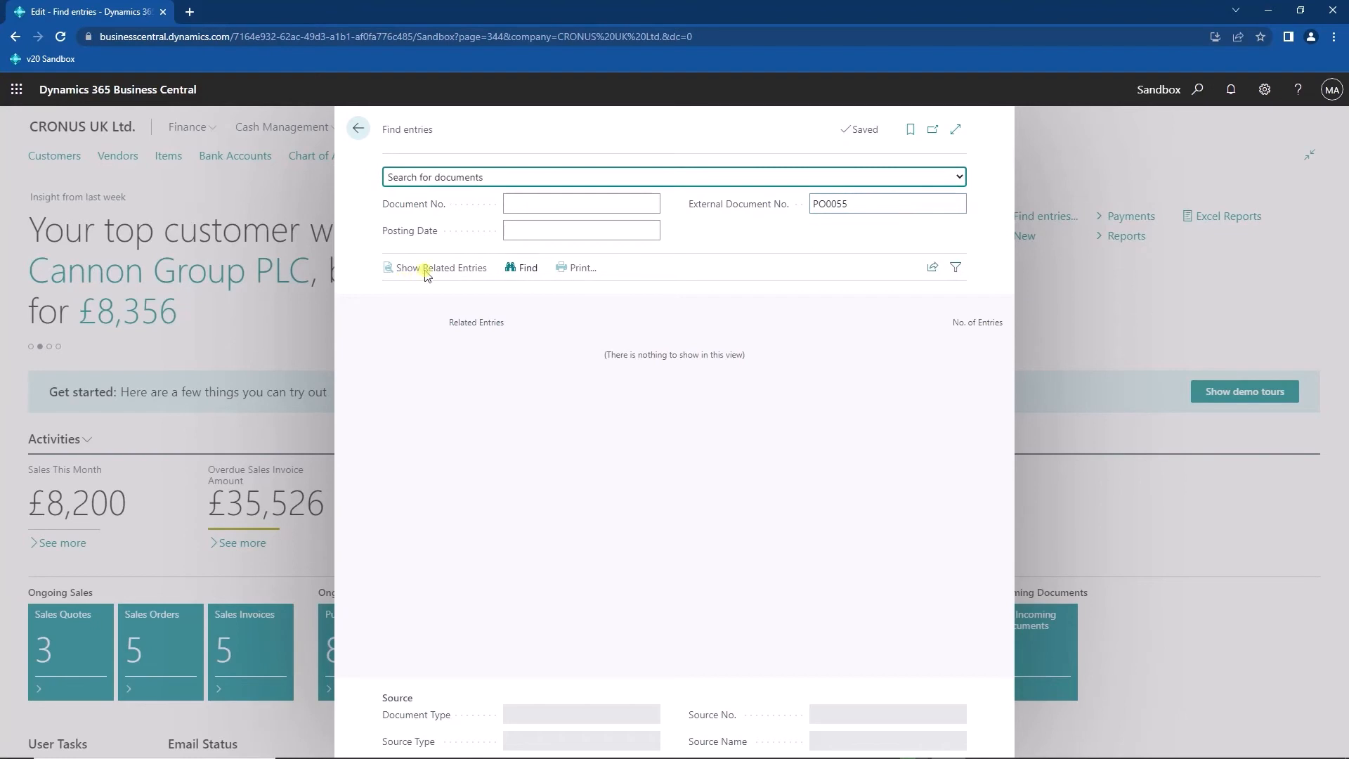
{"action": "left_click", "coordinate": [520, 271]}
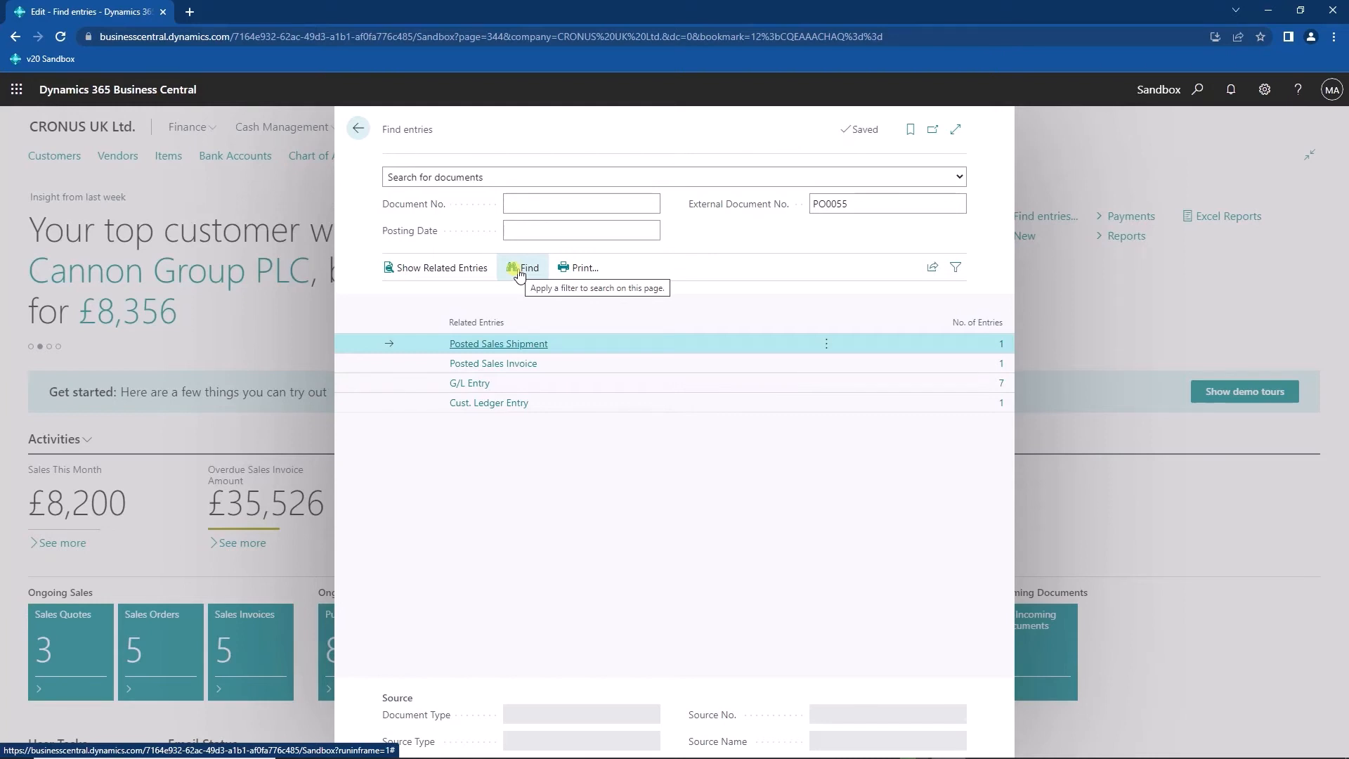
Show the posted sales invoice from the related entries and leave it again.
{"action": "left_click", "coordinate": [978, 364]}
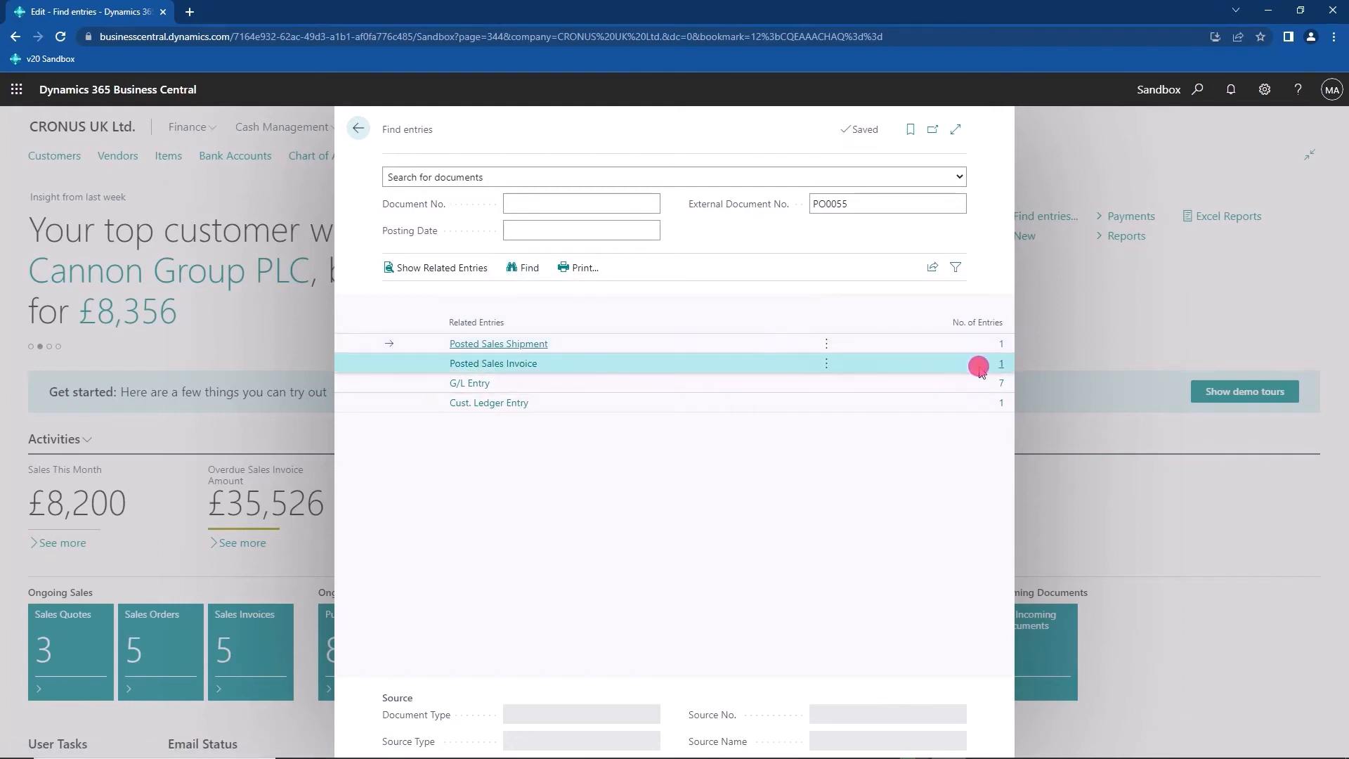
{"action": "left_click", "coordinate": [432, 269]}
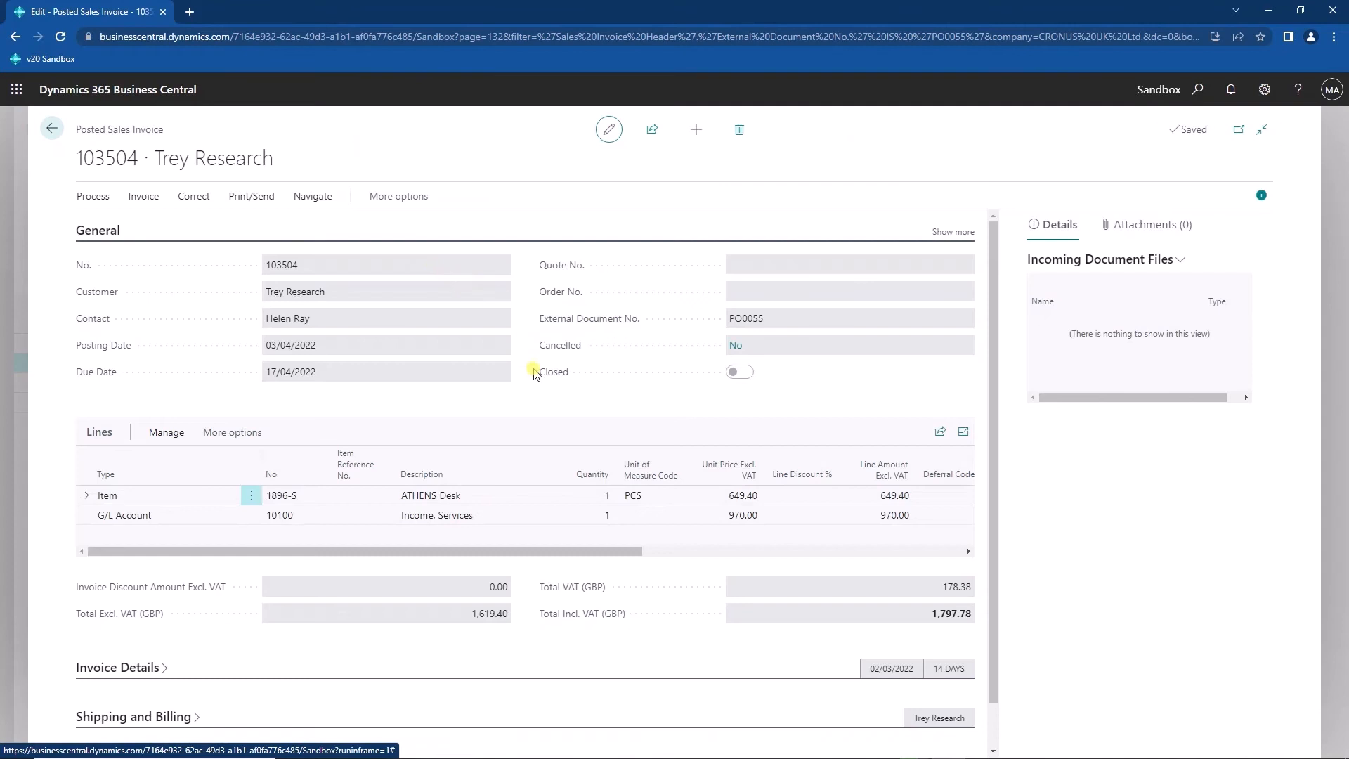
{"action": "left_click", "coordinate": [52, 129]}
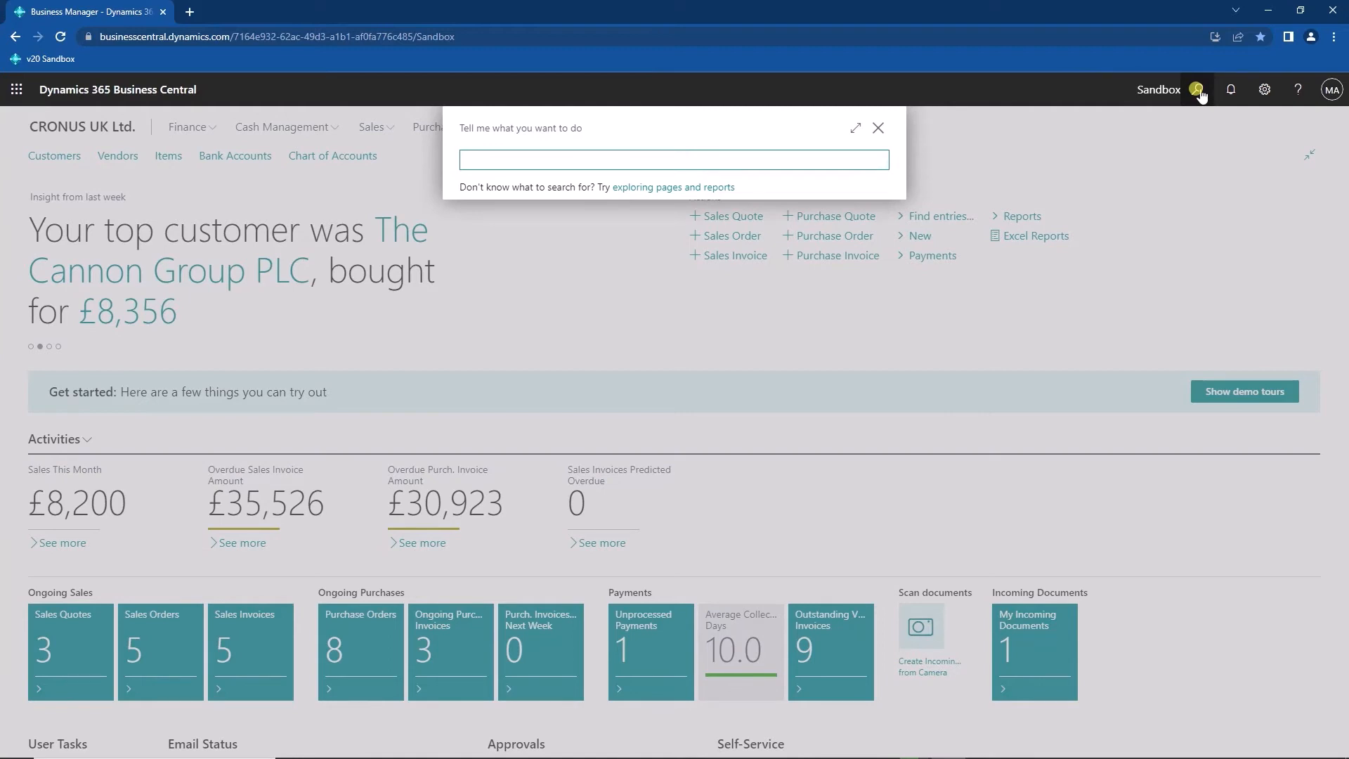
Search for VAT Posting Setup, mark the DOMESTIC / VAT20 combination as blocked, and return to the home page.
{"action": "type", "text": "vat"}
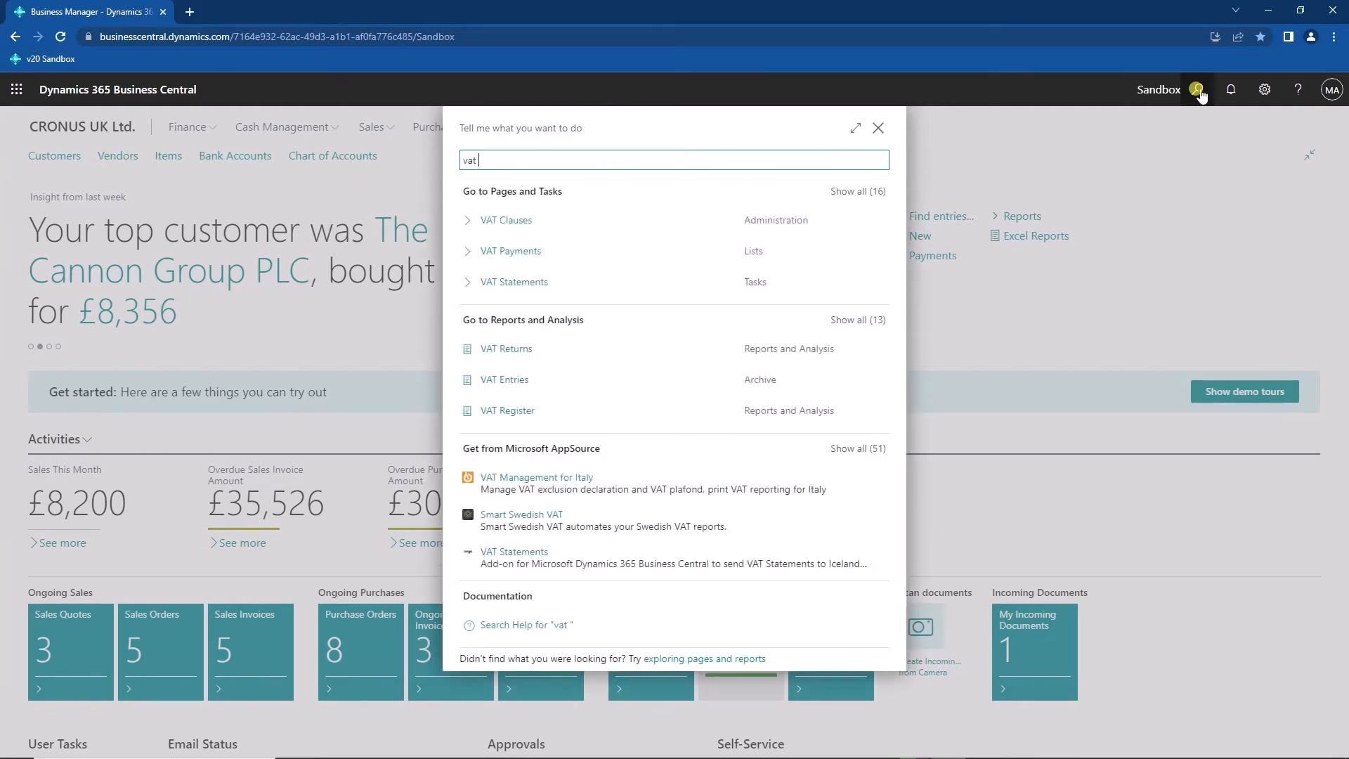
{"action": "type", "text": "post set"}
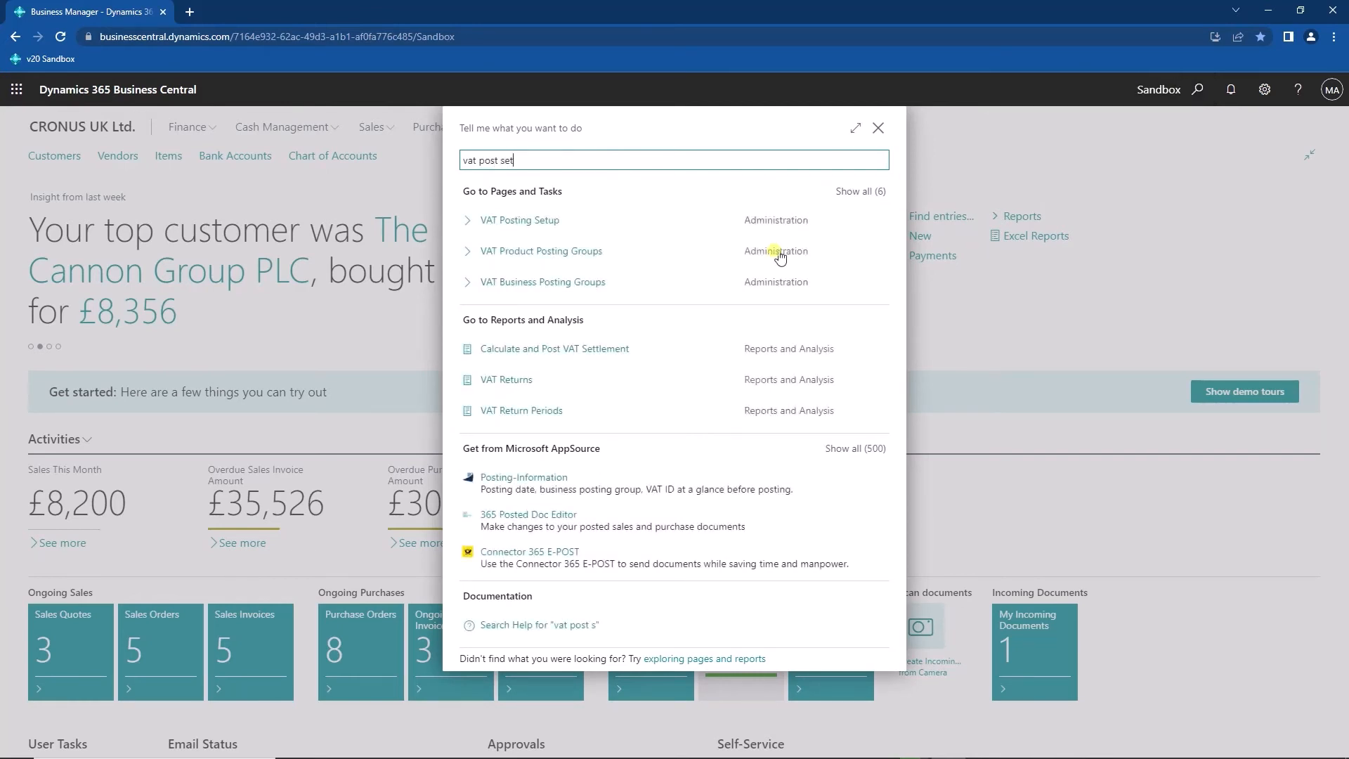
{"action": "left_click", "coordinate": [529, 222]}
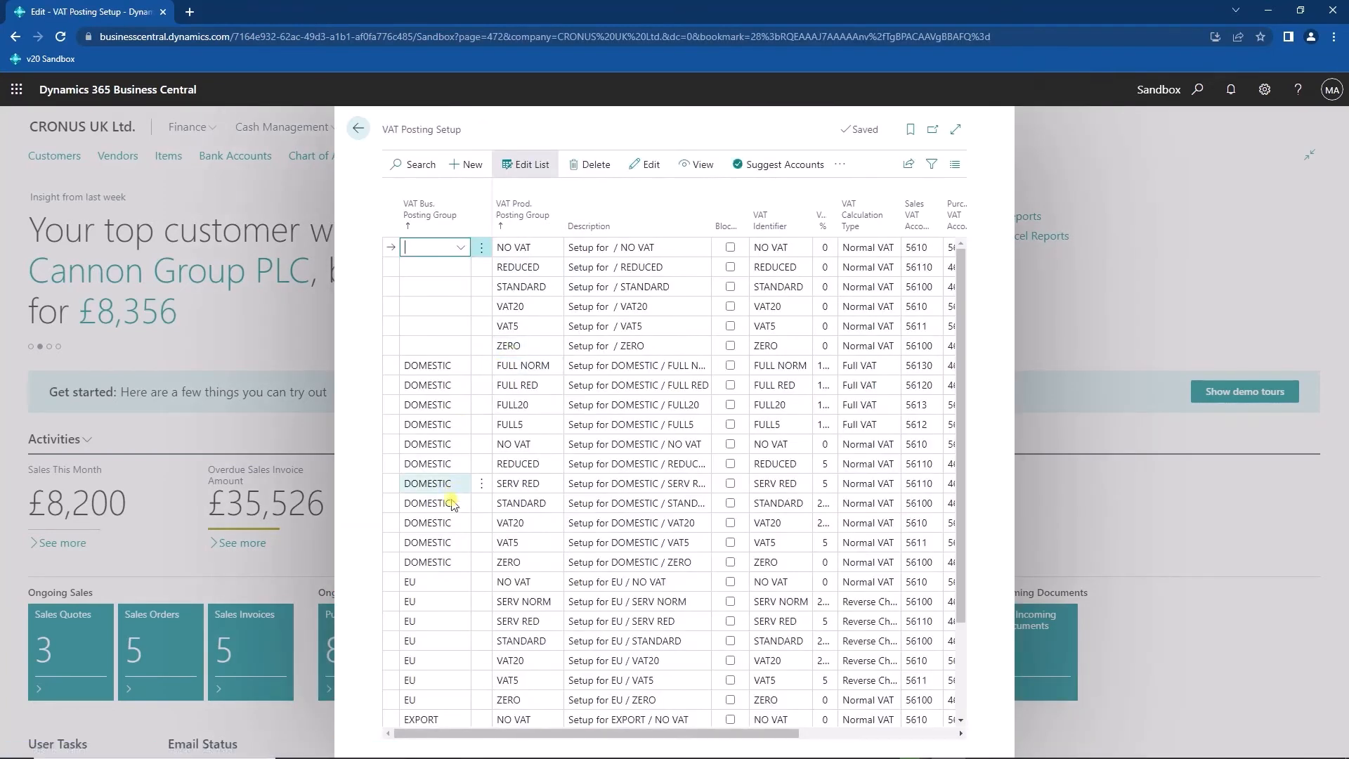
{"action": "left_click", "coordinate": [522, 523]}
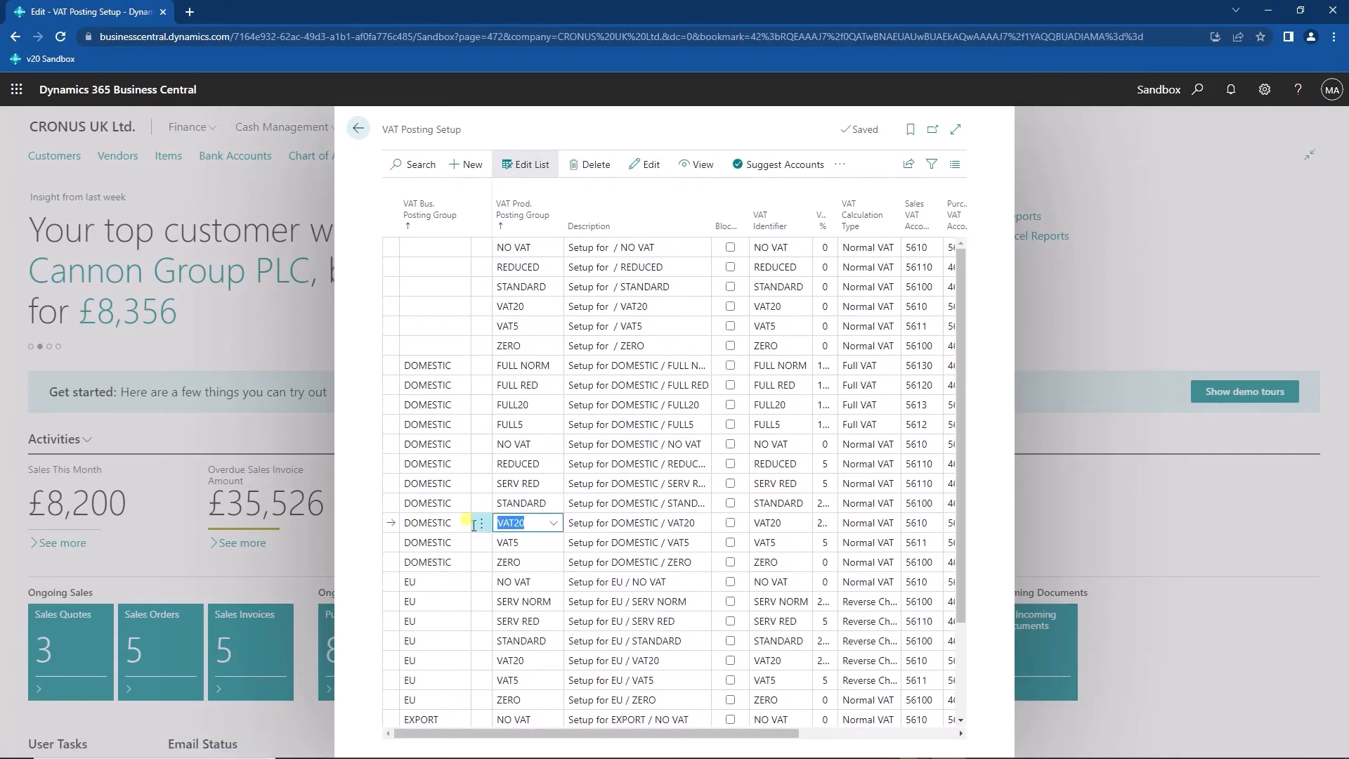
{"action": "left_click", "coordinate": [730, 522]}
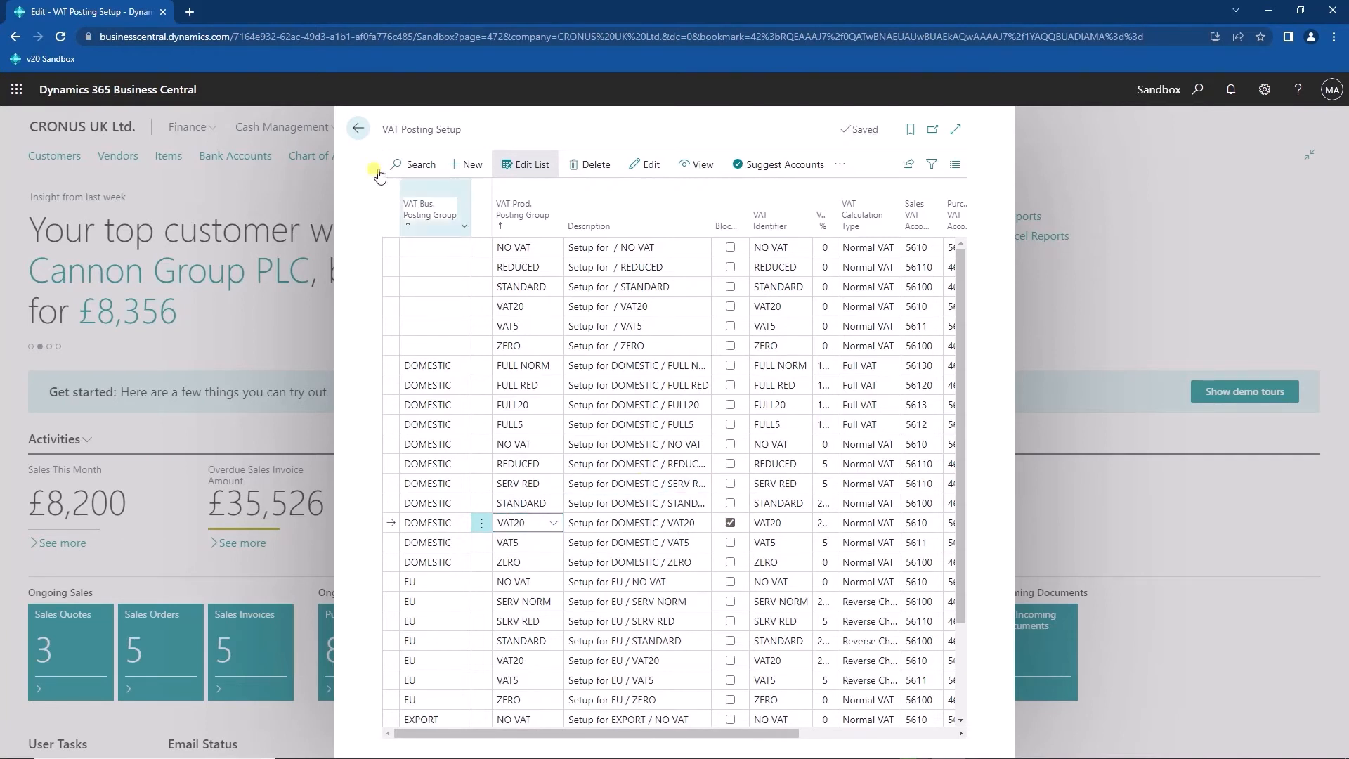
{"action": "left_click", "coordinate": [361, 129]}
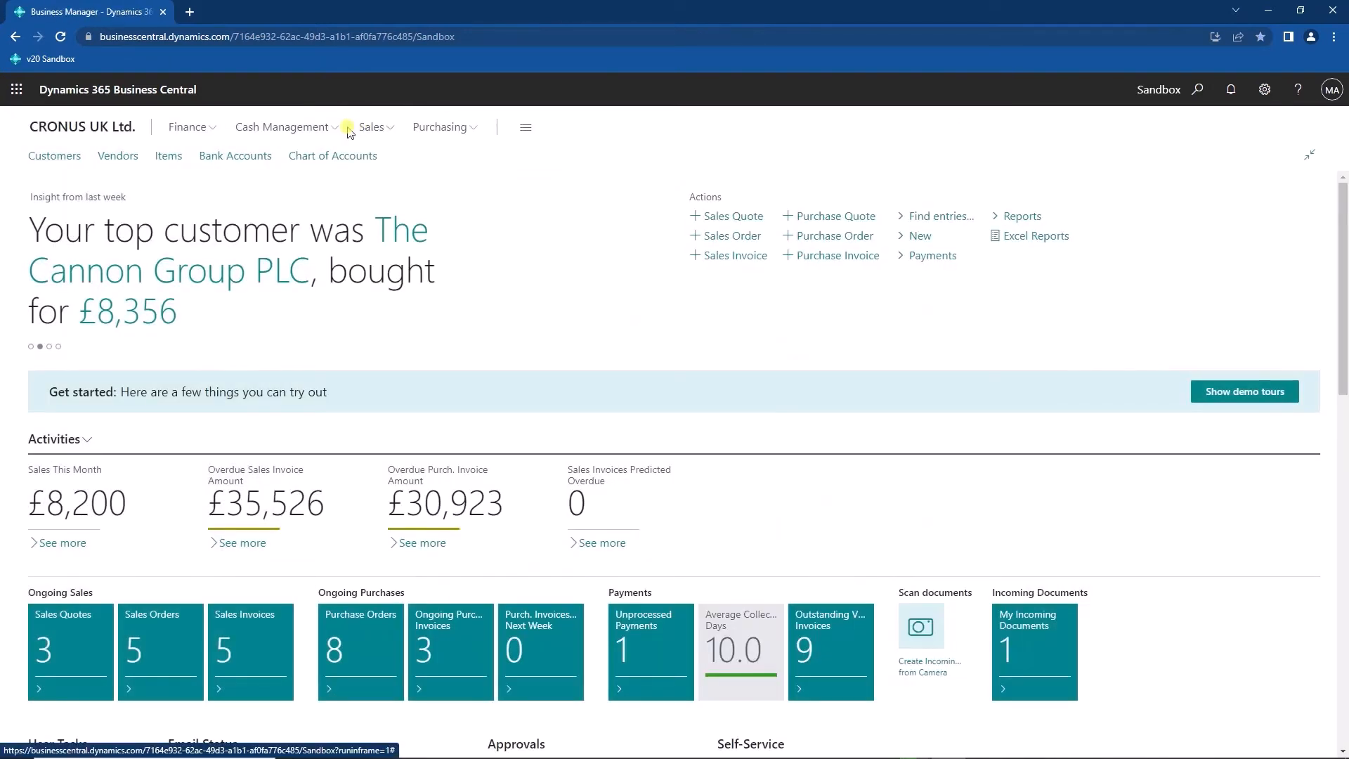
Open The Cannon Group PLC's sales order from the sales orders list.
{"action": "left_click", "coordinate": [378, 128]}
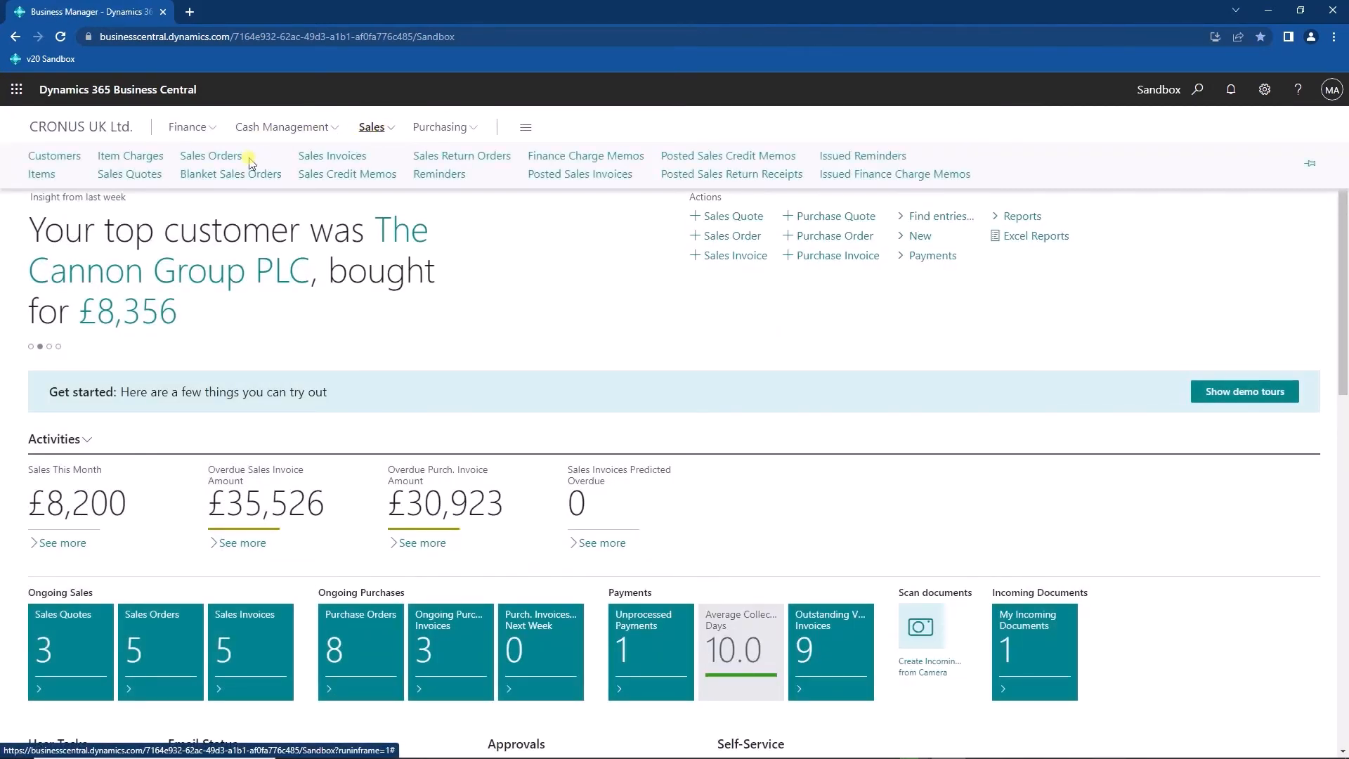
{"action": "left_click", "coordinate": [218, 156]}
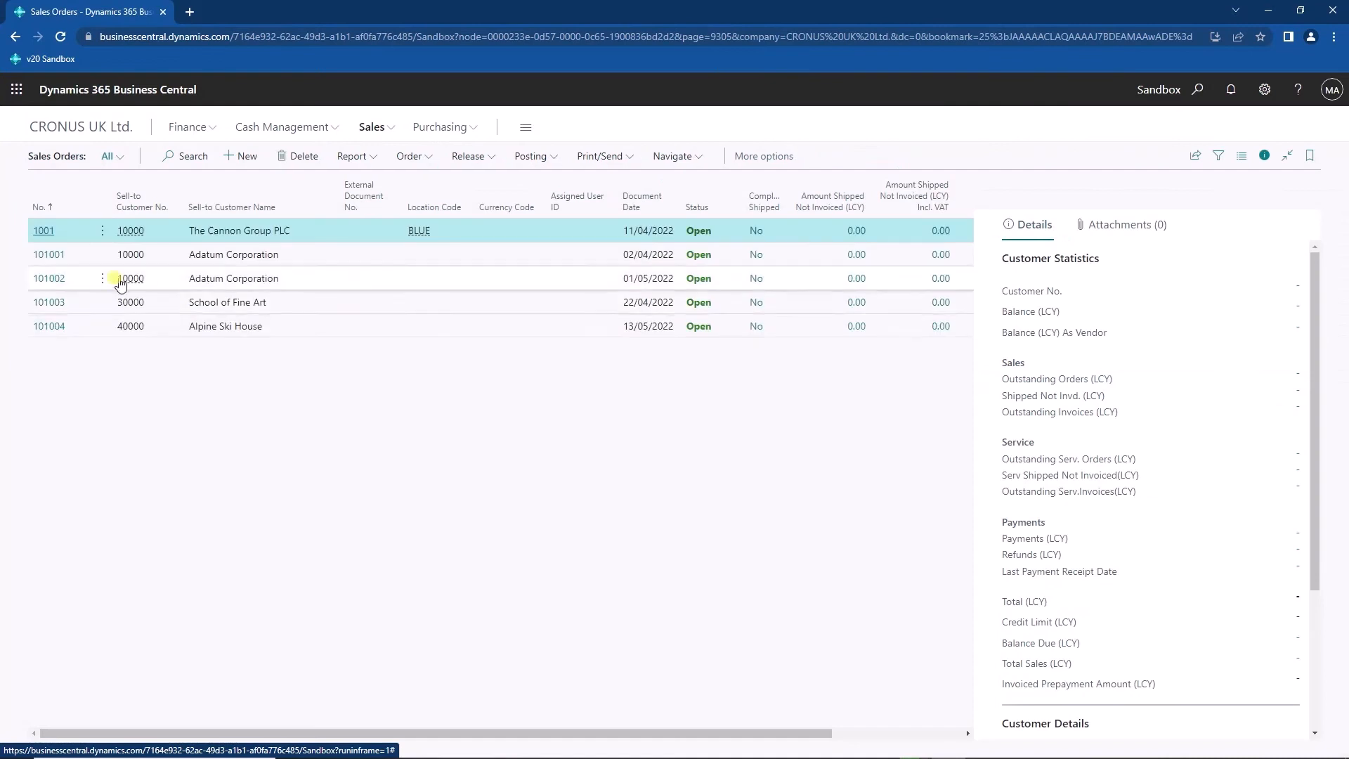
{"action": "left_click", "coordinate": [42, 231]}
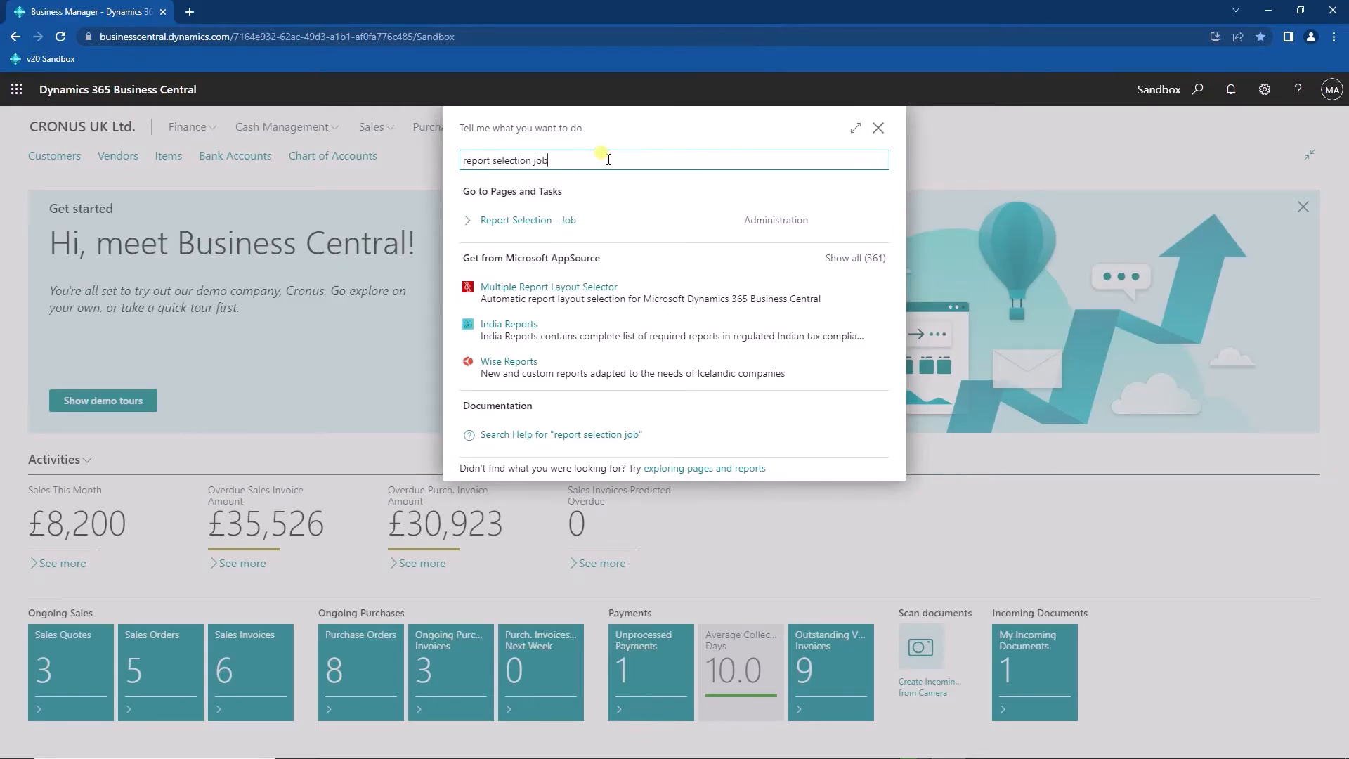
Open Report Selection - Job and examine the available usage options and the report assigned to Quote.
{"action": "left_click", "coordinate": [539, 222]}
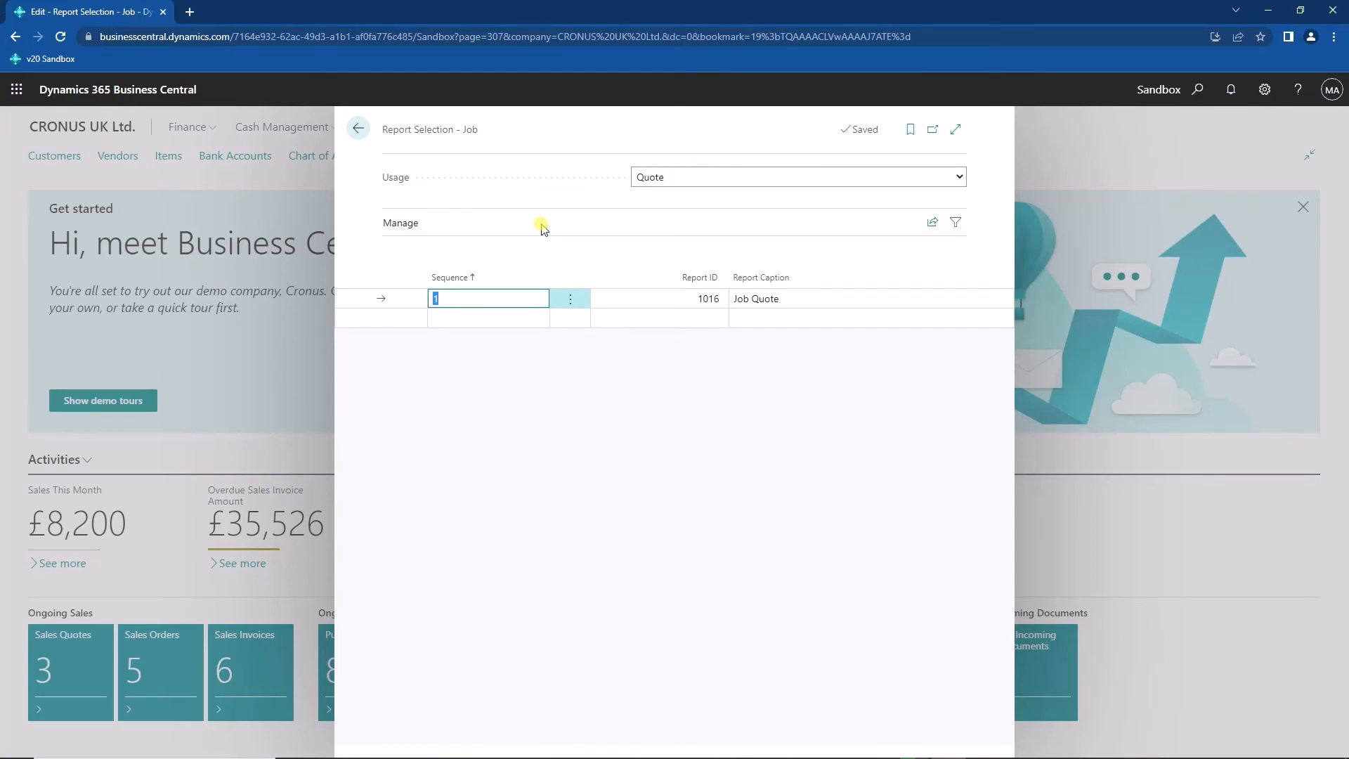
{"action": "left_click", "coordinate": [729, 180]}
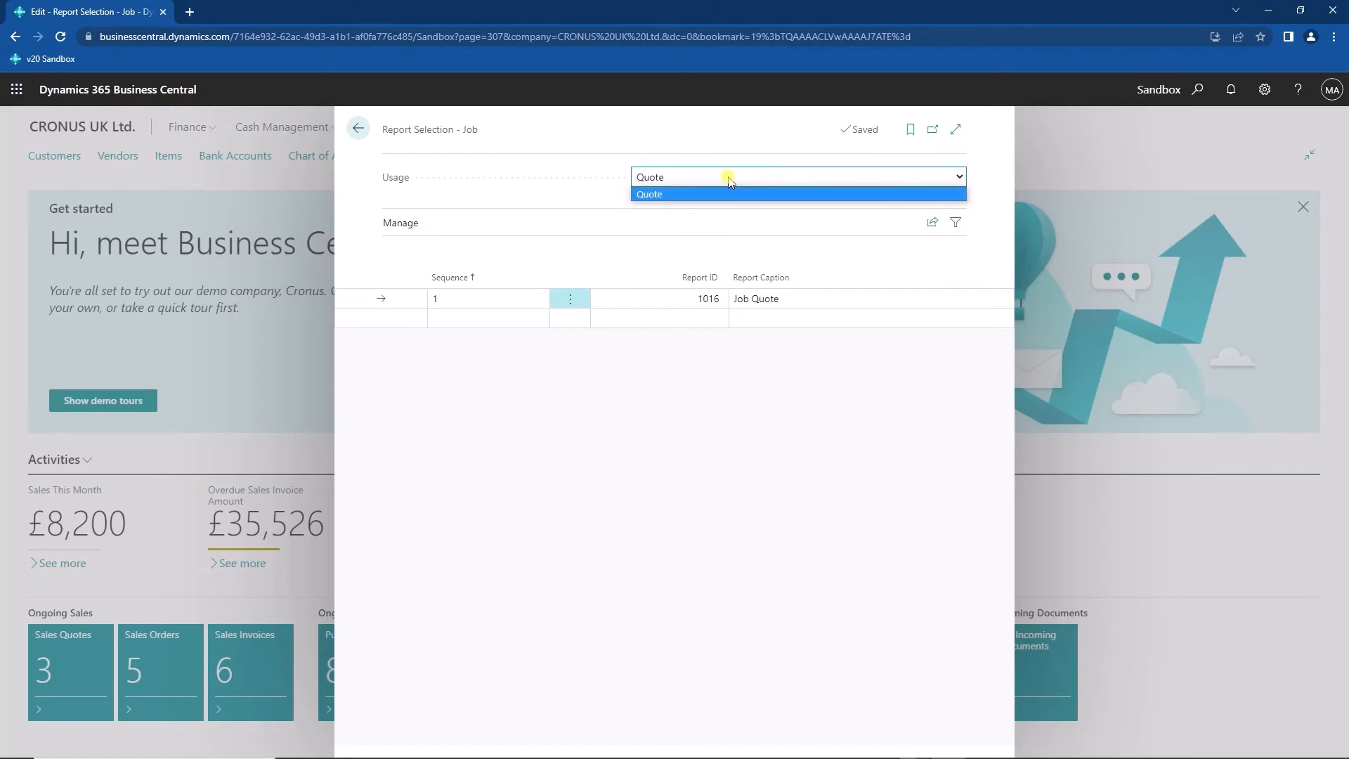
{"action": "left_click", "coordinate": [680, 300]}
{"action": "left_click", "coordinate": [712, 383]}
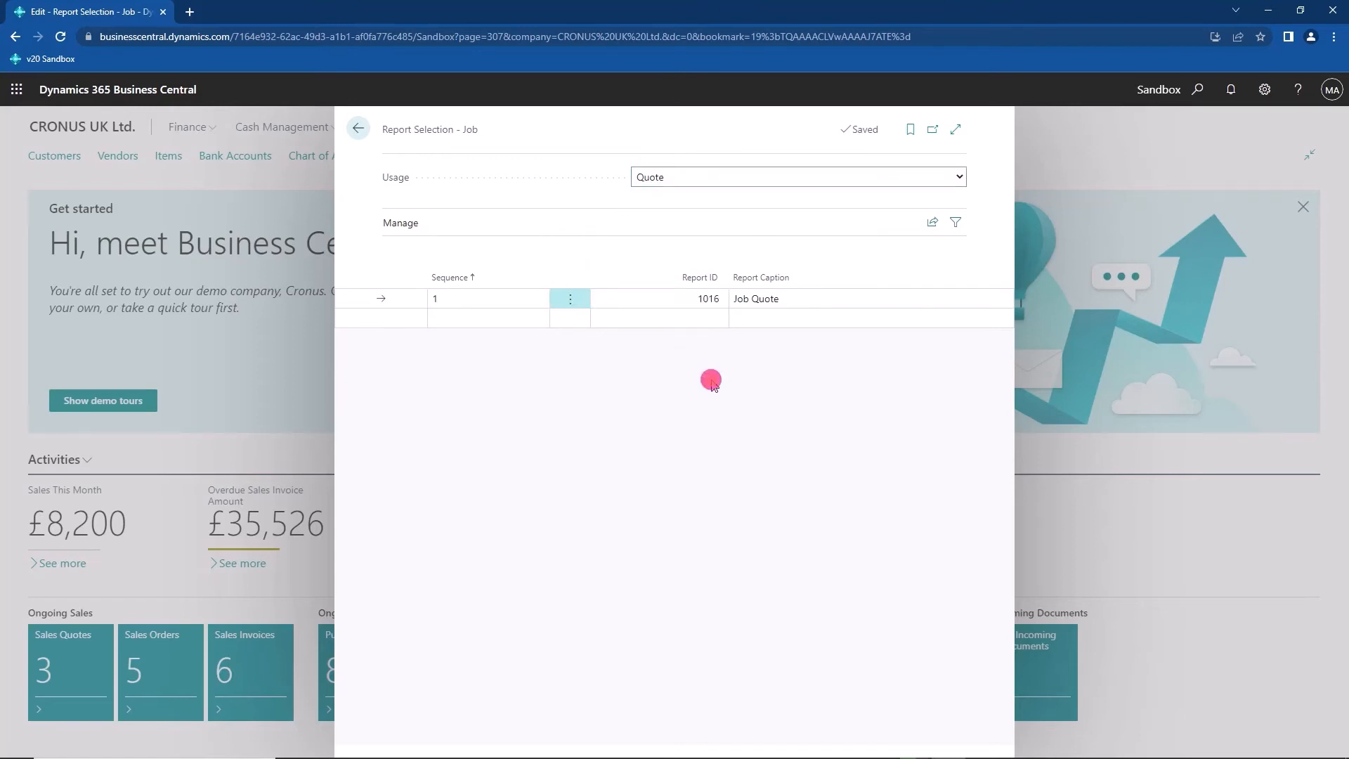
{"action": "left_click", "coordinate": [724, 322]}
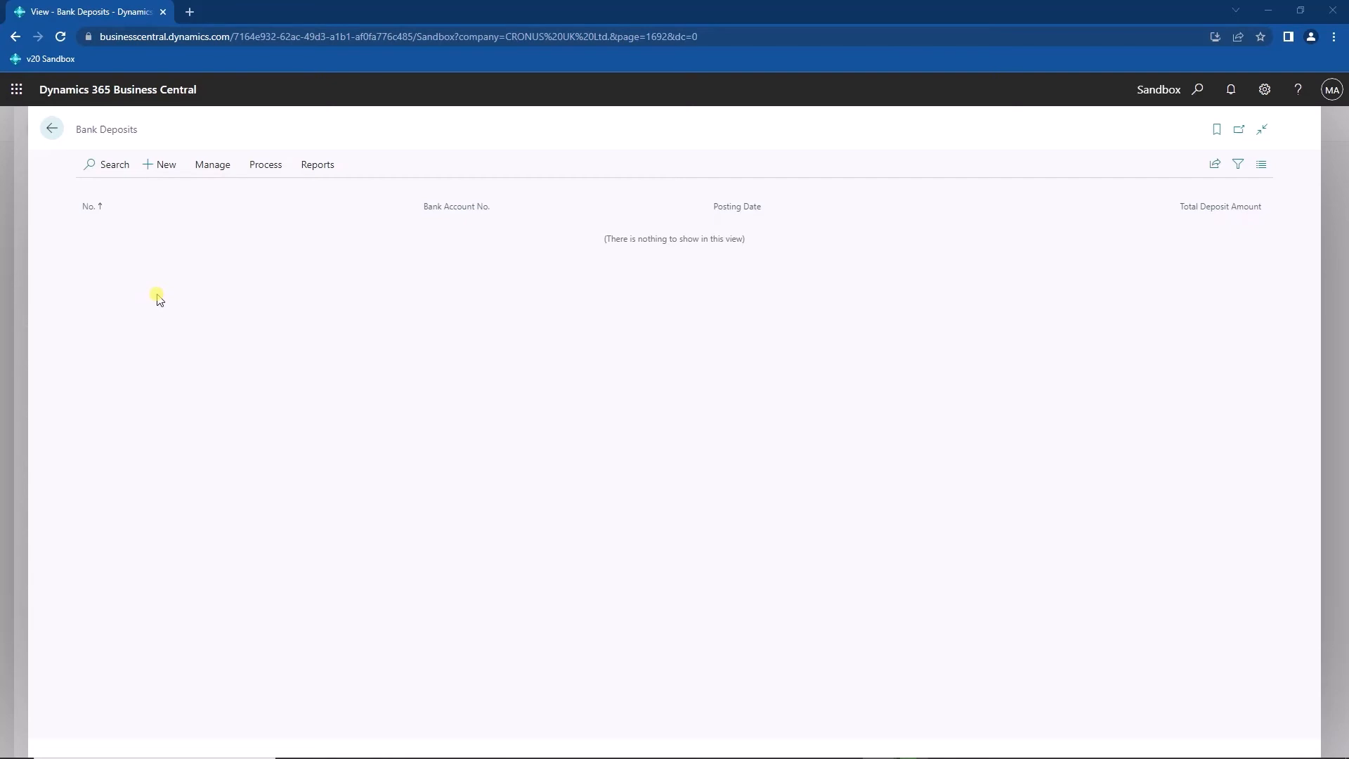
Create a bank deposit for bank account WWB-GBP with a total deposit amount of 500.
{"action": "left_click", "coordinate": [161, 166]}
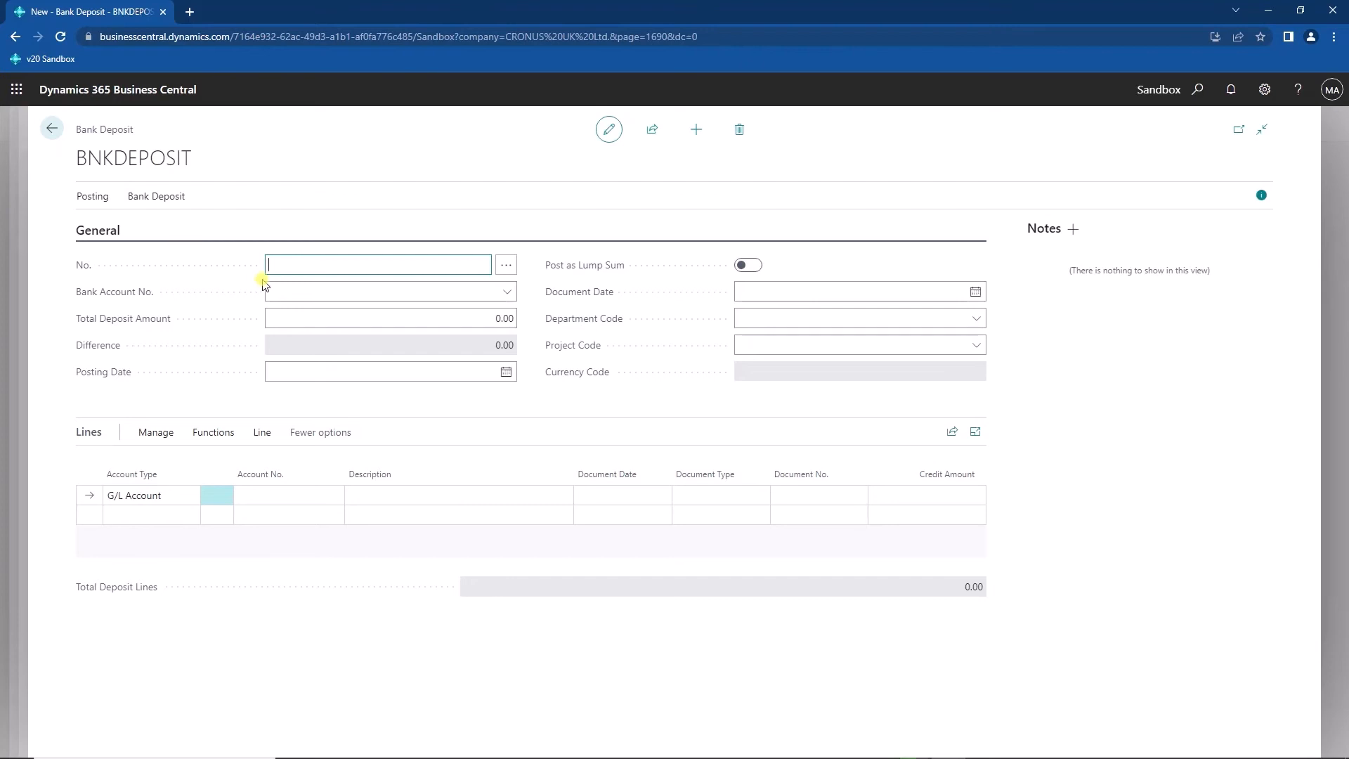
{"action": "left_click", "coordinate": [293, 289]}
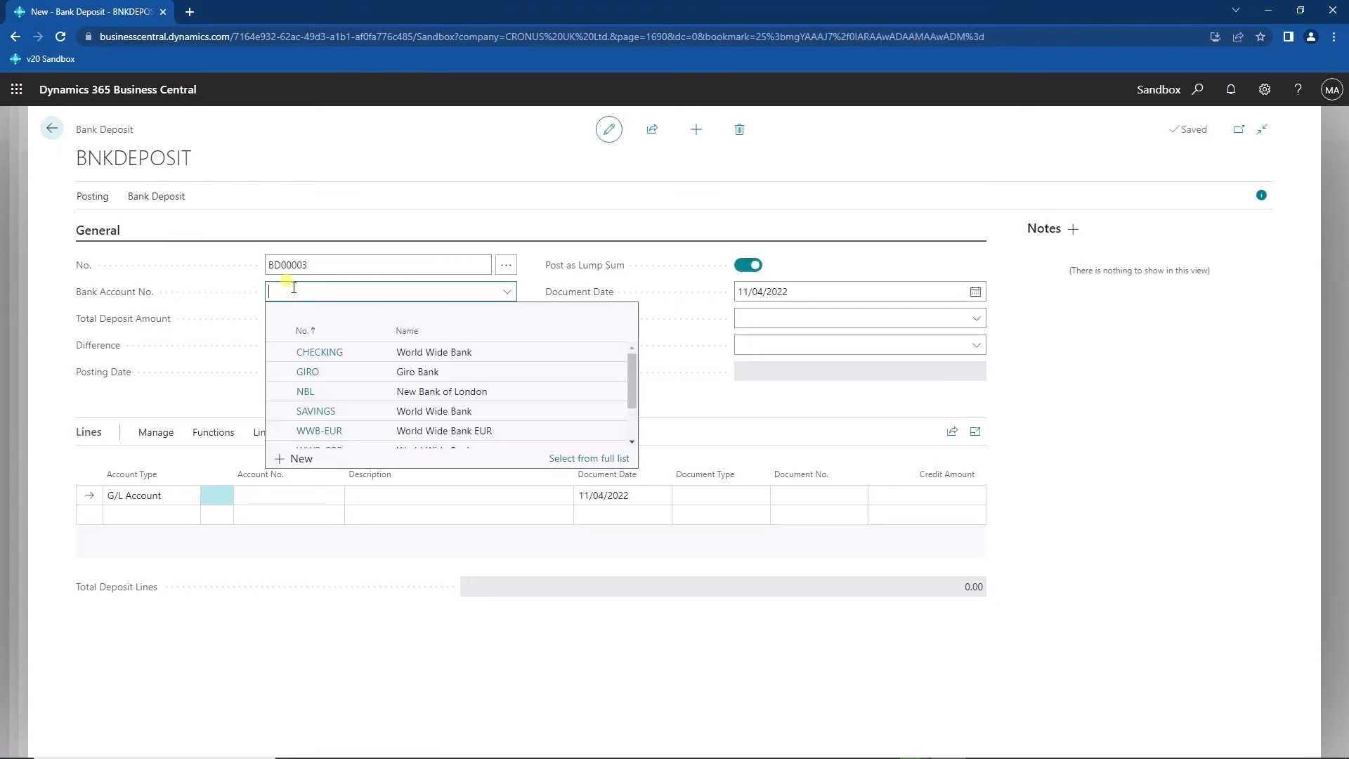
{"action": "scroll", "coordinate": [372, 394], "scroll_direction": "down", "scroll_amount": 3}
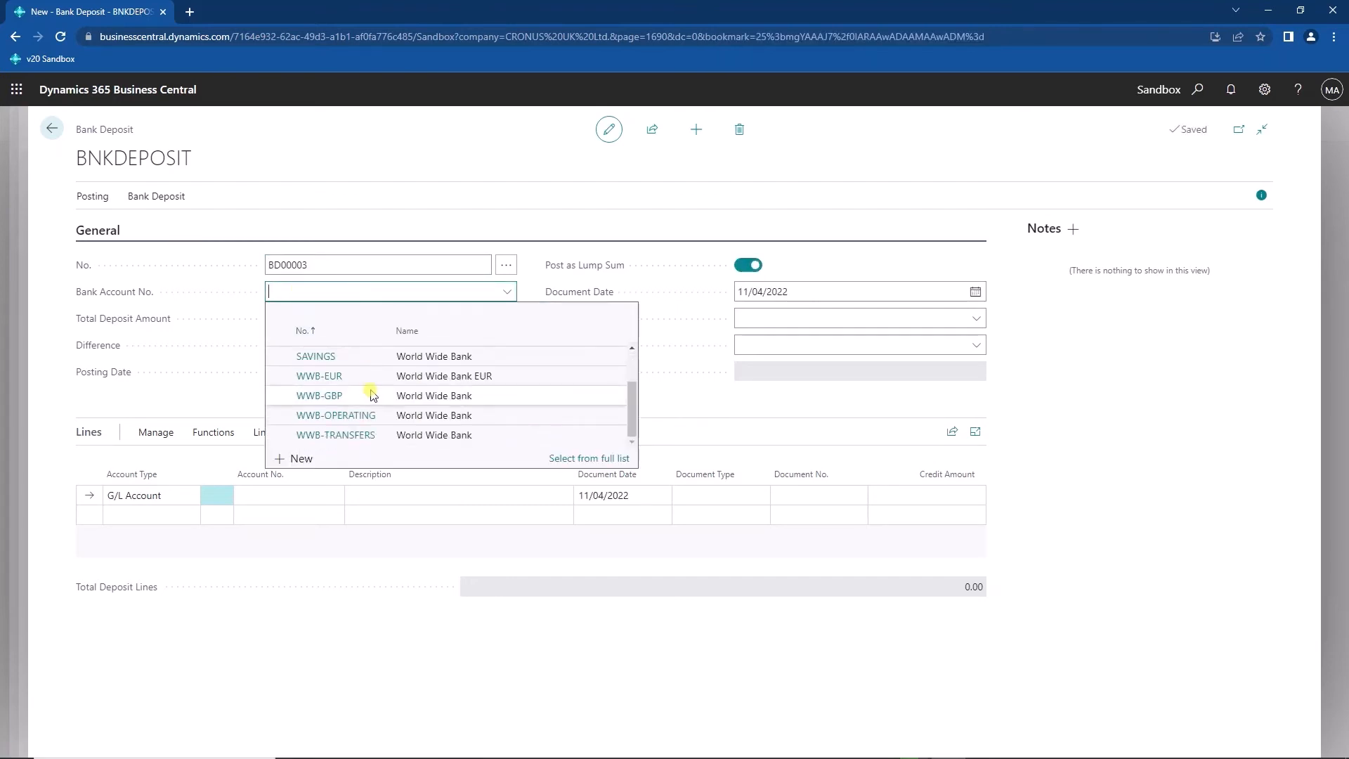
{"action": "left_click", "coordinate": [330, 397]}
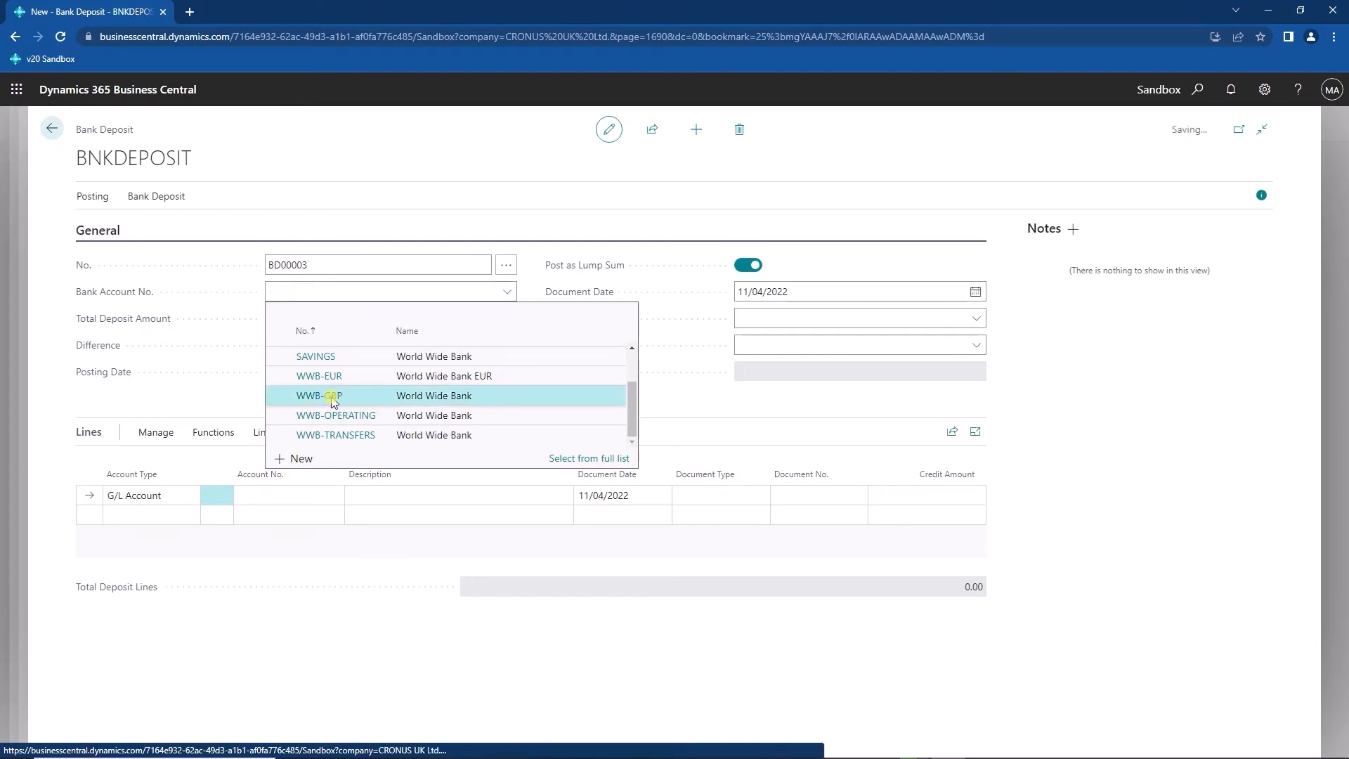
{"action": "left_click", "coordinate": [380, 322]}
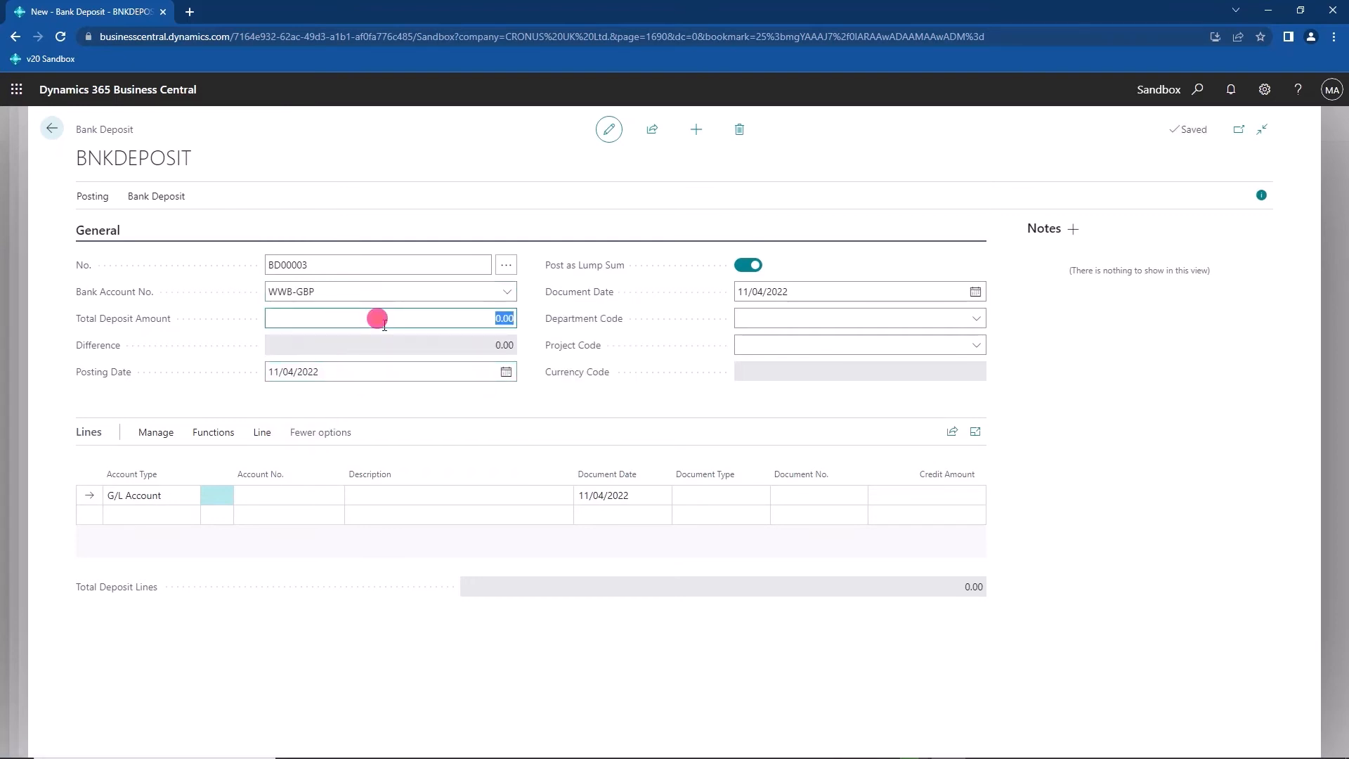
{"action": "type", "text": "500"}
Set the deposit's posting date and document date to 12/04/2022 and examine the Post as Lump Sum description.
{"action": "left_click", "coordinate": [411, 370]}
{"action": "left_click", "coordinate": [506, 373]}
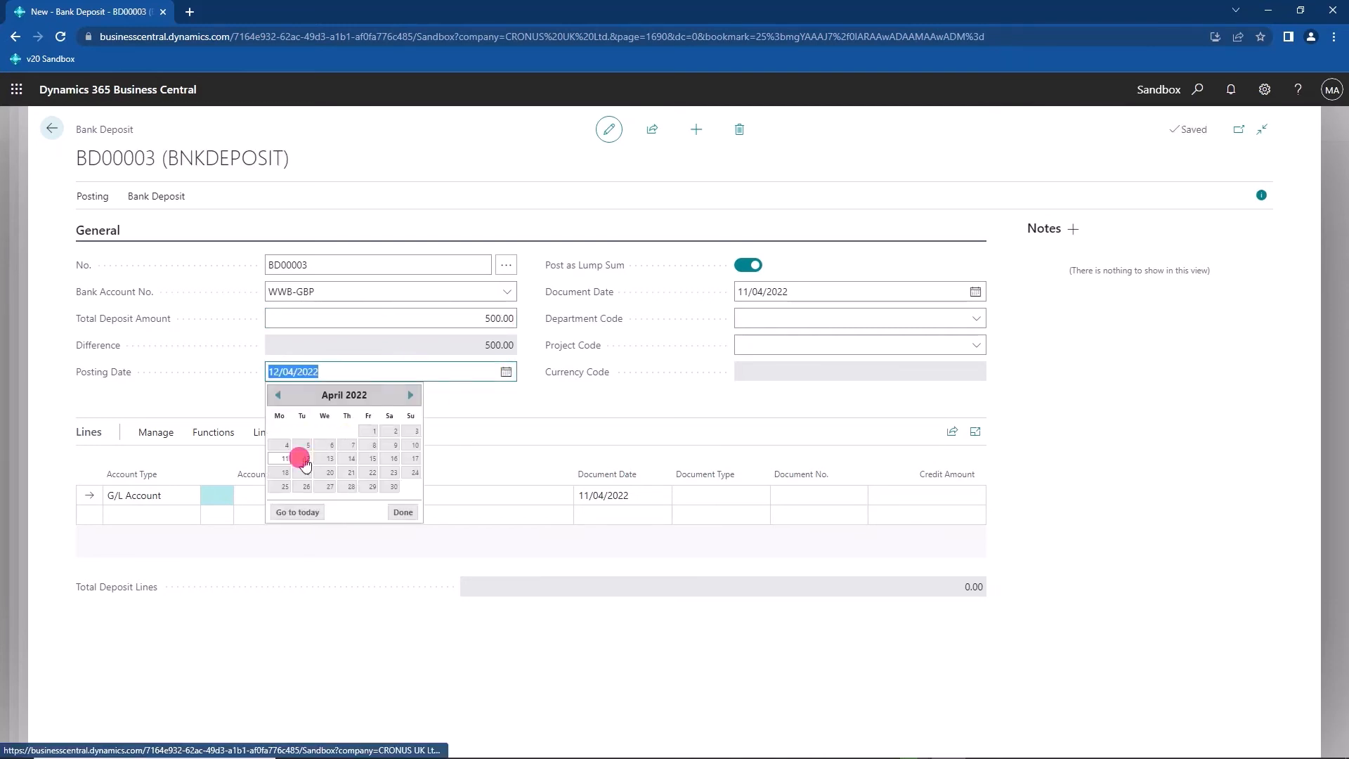
{"action": "left_click", "coordinate": [301, 461]}
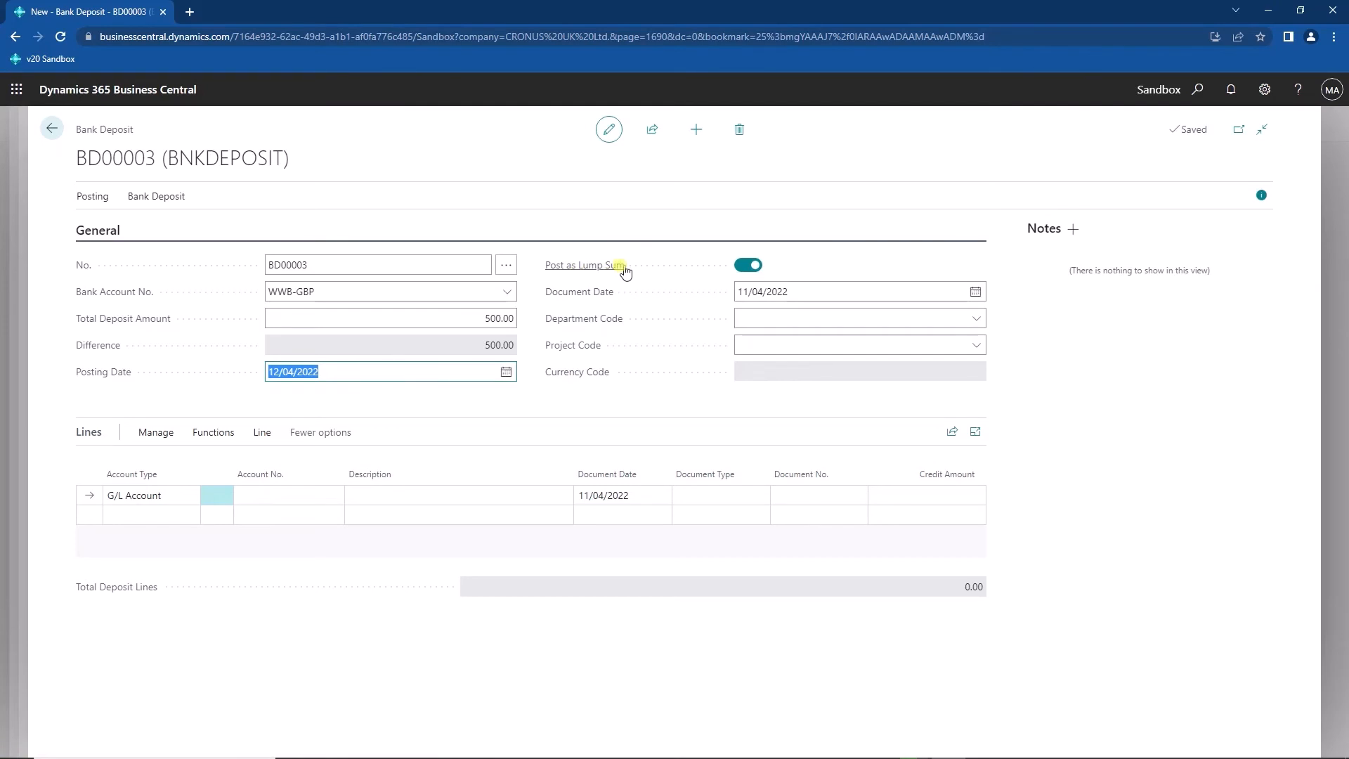
{"action": "mouse_move", "coordinate": [566, 270]}
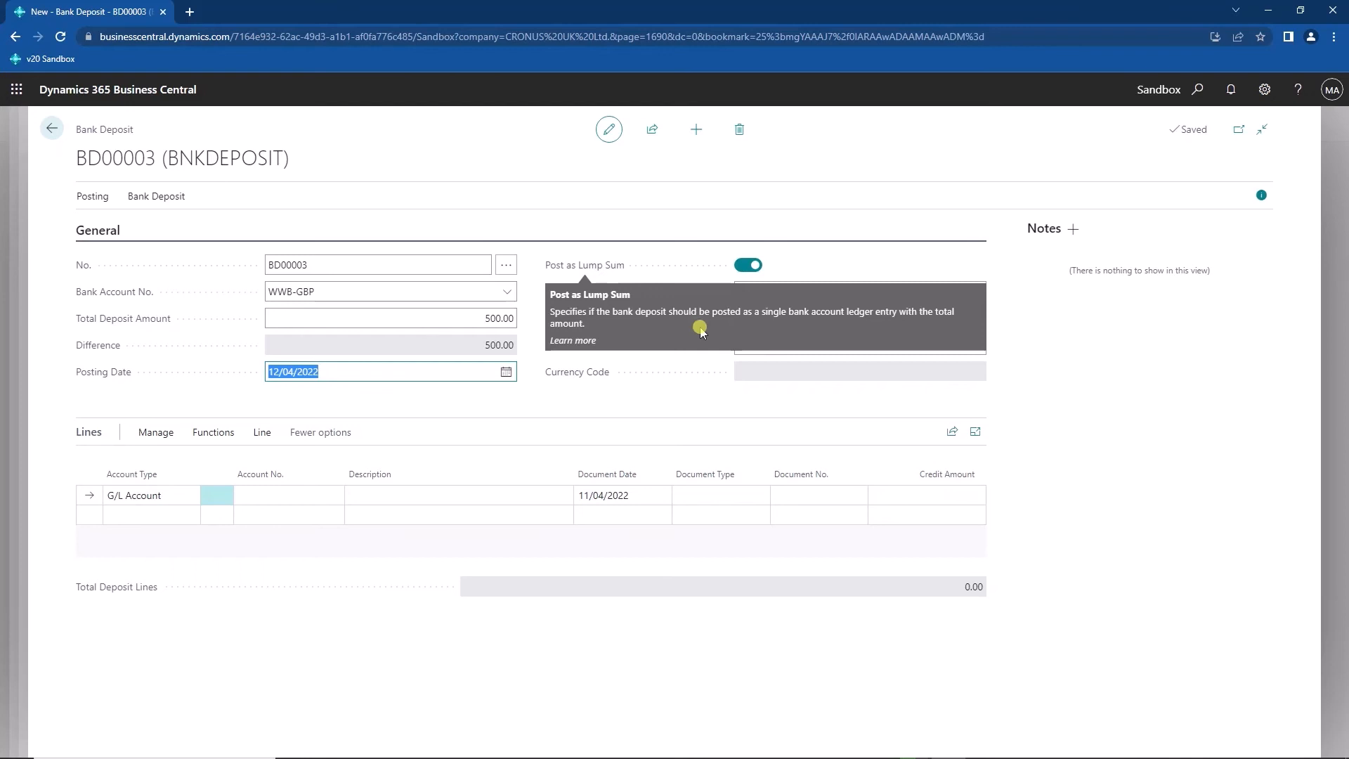
{"action": "left_click", "coordinate": [969, 291]}
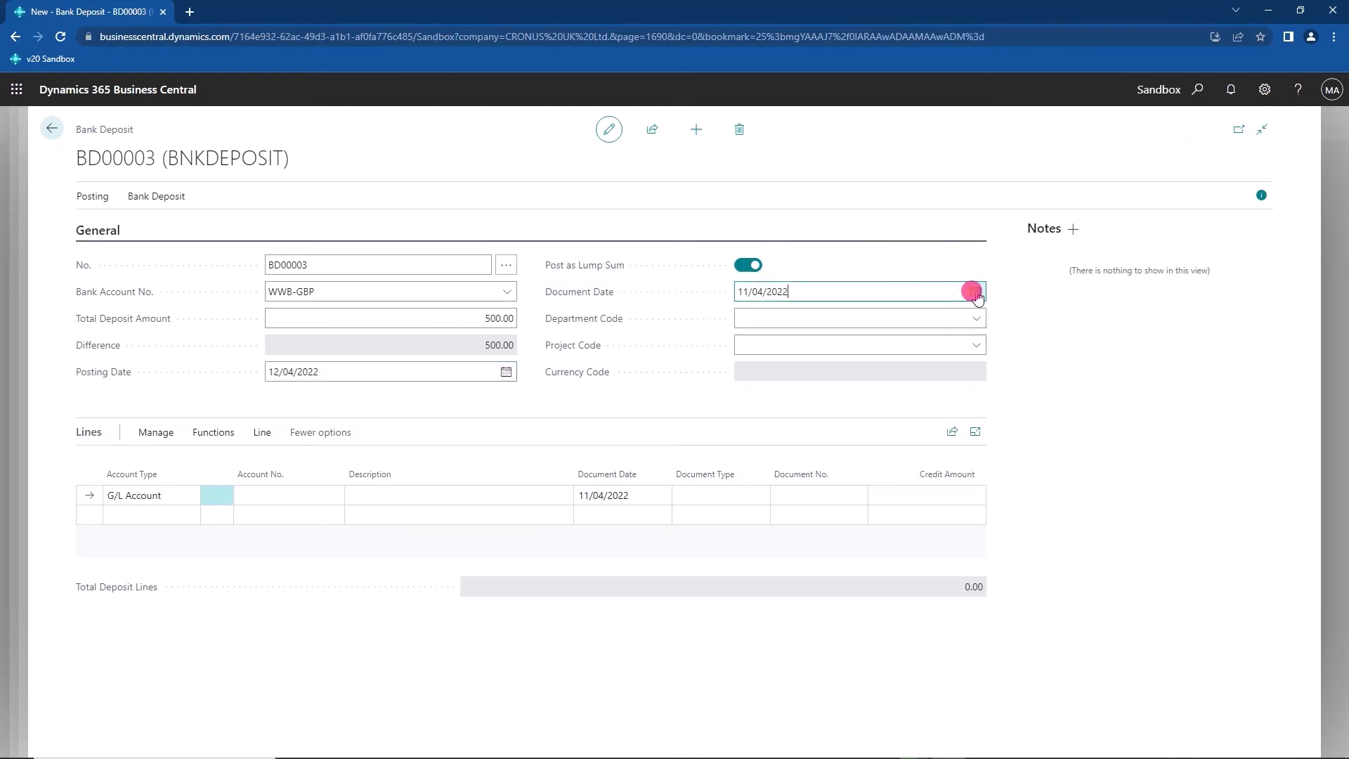
{"action": "left_click", "coordinate": [773, 380]}
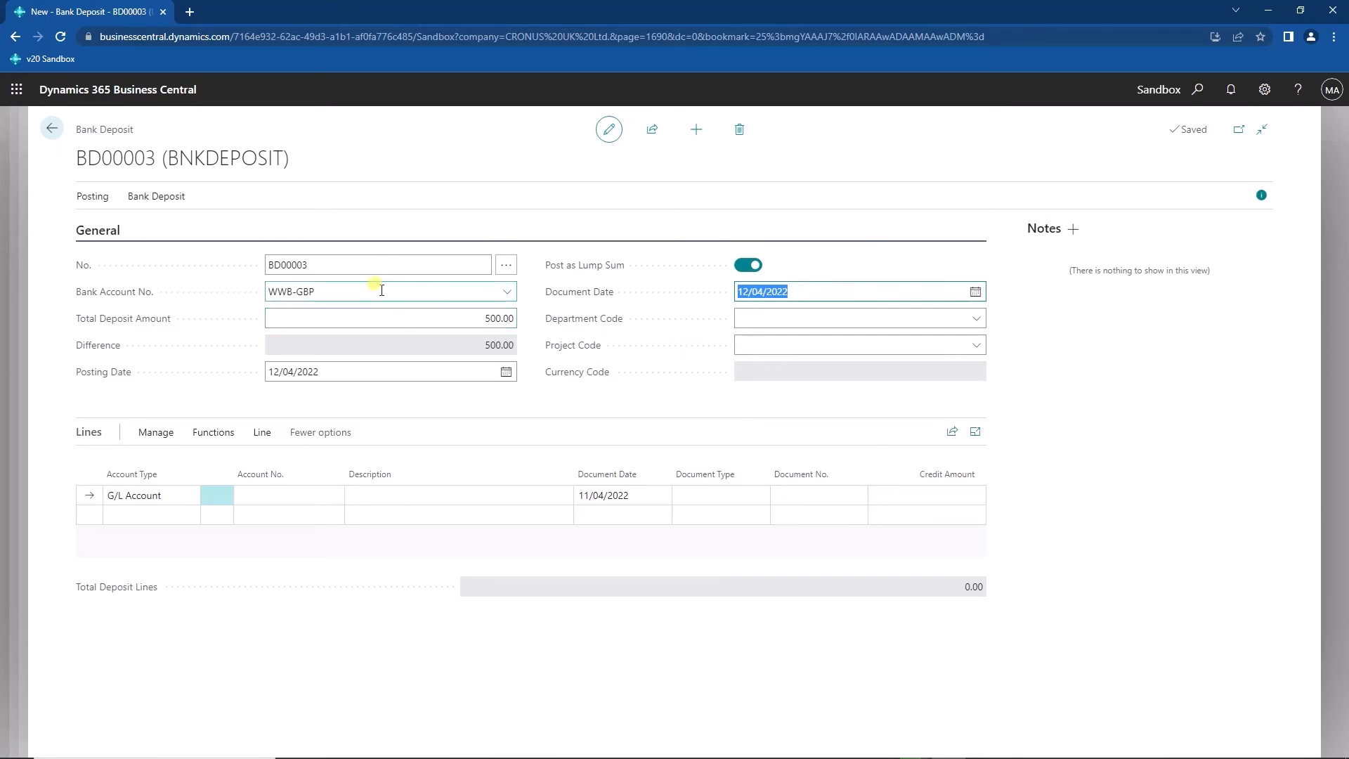
Assign the Petty Cash G/L account to the first deposit line.
{"action": "left_click", "coordinate": [169, 497]}
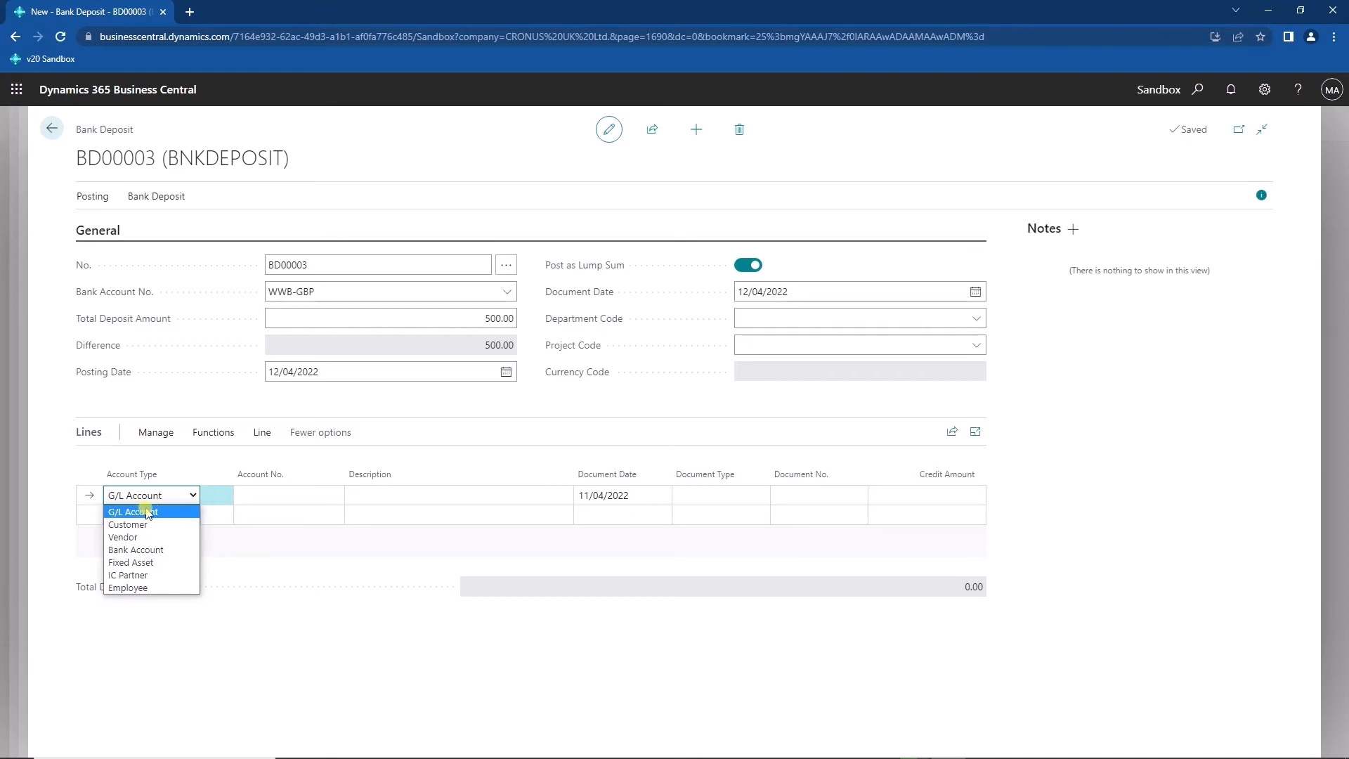
{"action": "left_click", "coordinate": [279, 496]}
{"action": "left_click", "coordinate": [328, 497]}
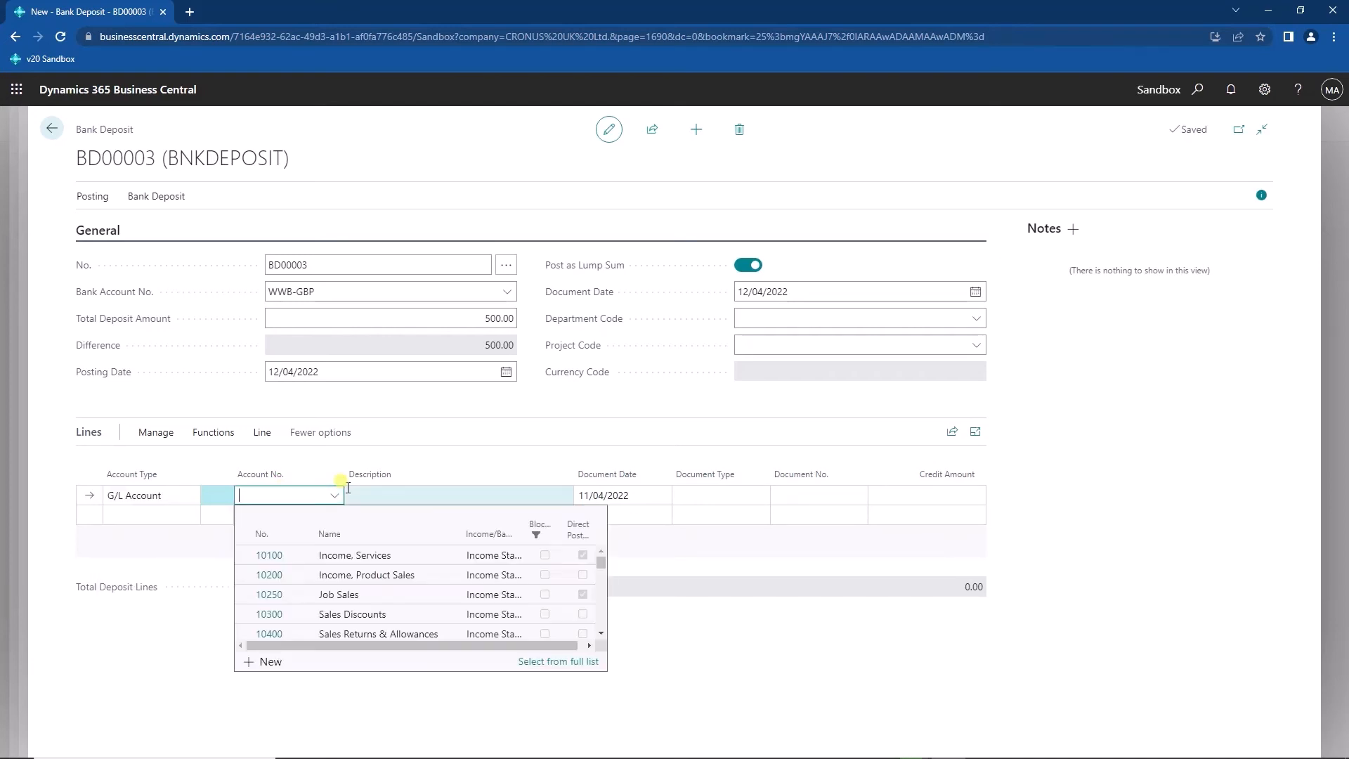
{"action": "type", "text": "cash"}
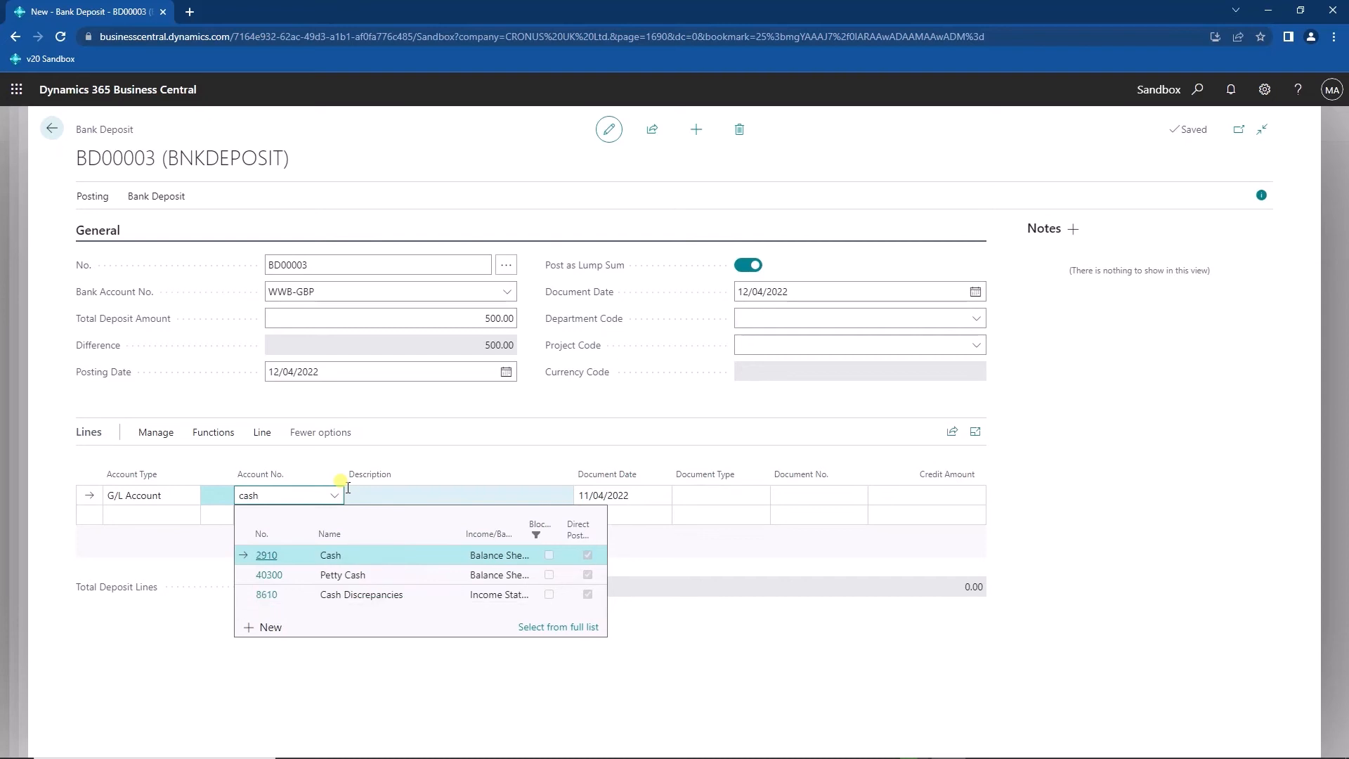
{"action": "left_click", "coordinate": [361, 574]}
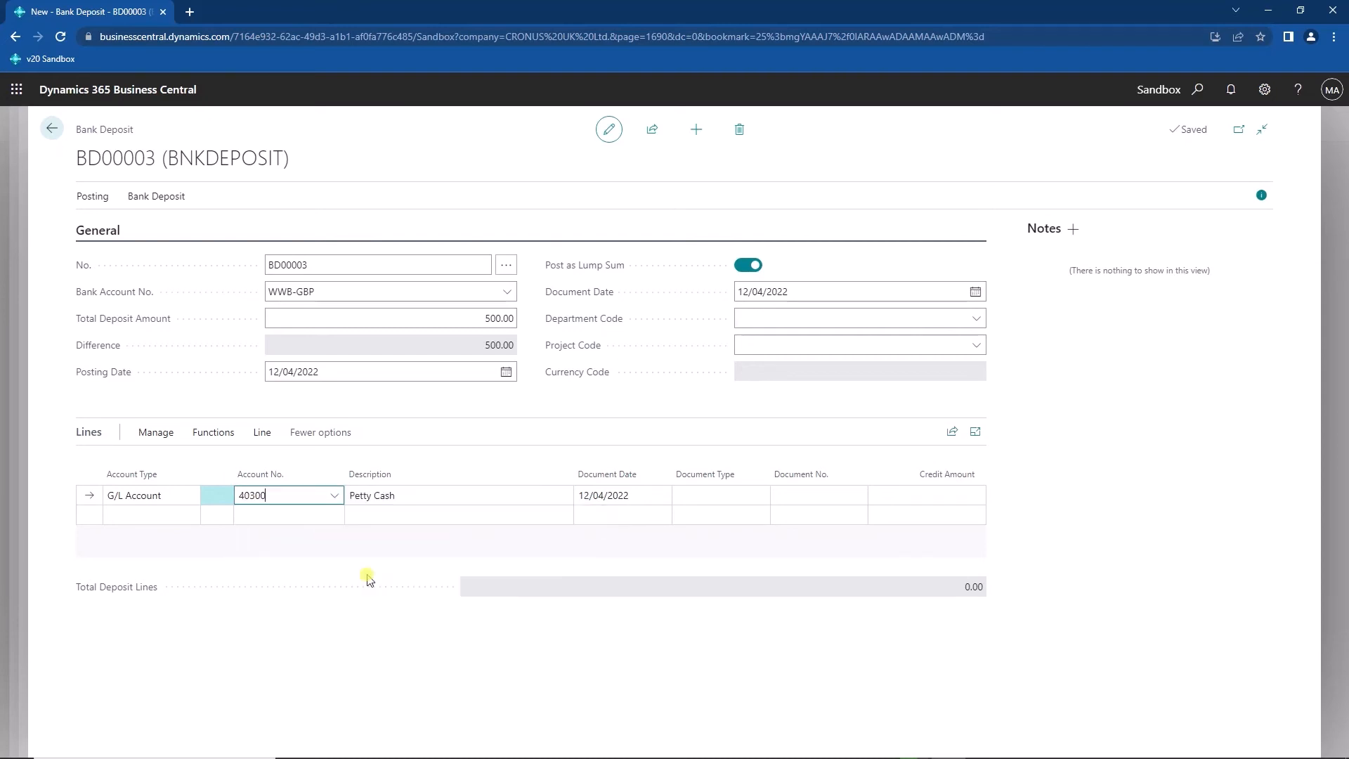
Give the Petty Cash line a credit amount of 100 and the document number CASH, leaving its document type blank.
{"action": "left_click", "coordinate": [912, 498]}
{"action": "type", "text": "1000"}
{"action": "key", "text": "BackSpace"}
{"action": "left_click", "coordinate": [747, 495]}
{"action": "left_click", "coordinate": [749, 496]}
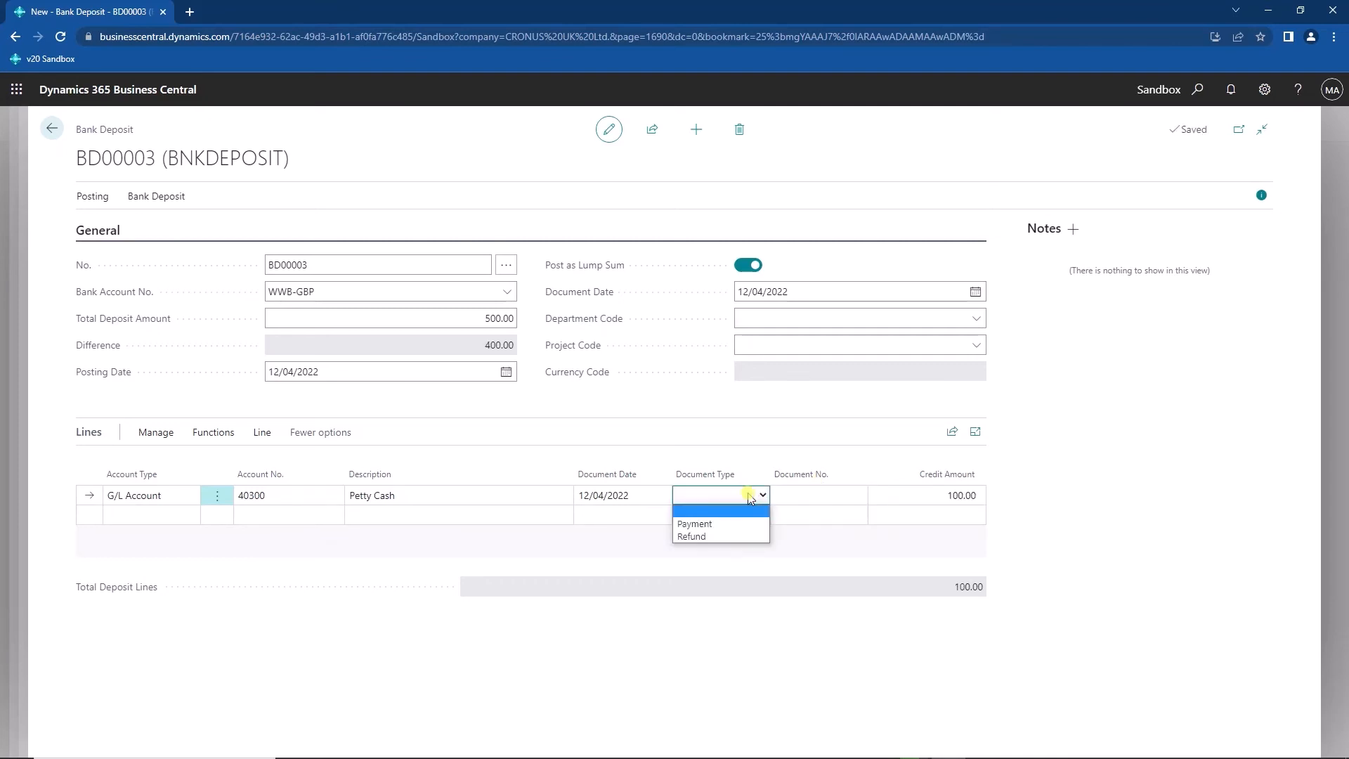
{"action": "left_click", "coordinate": [826, 496]}
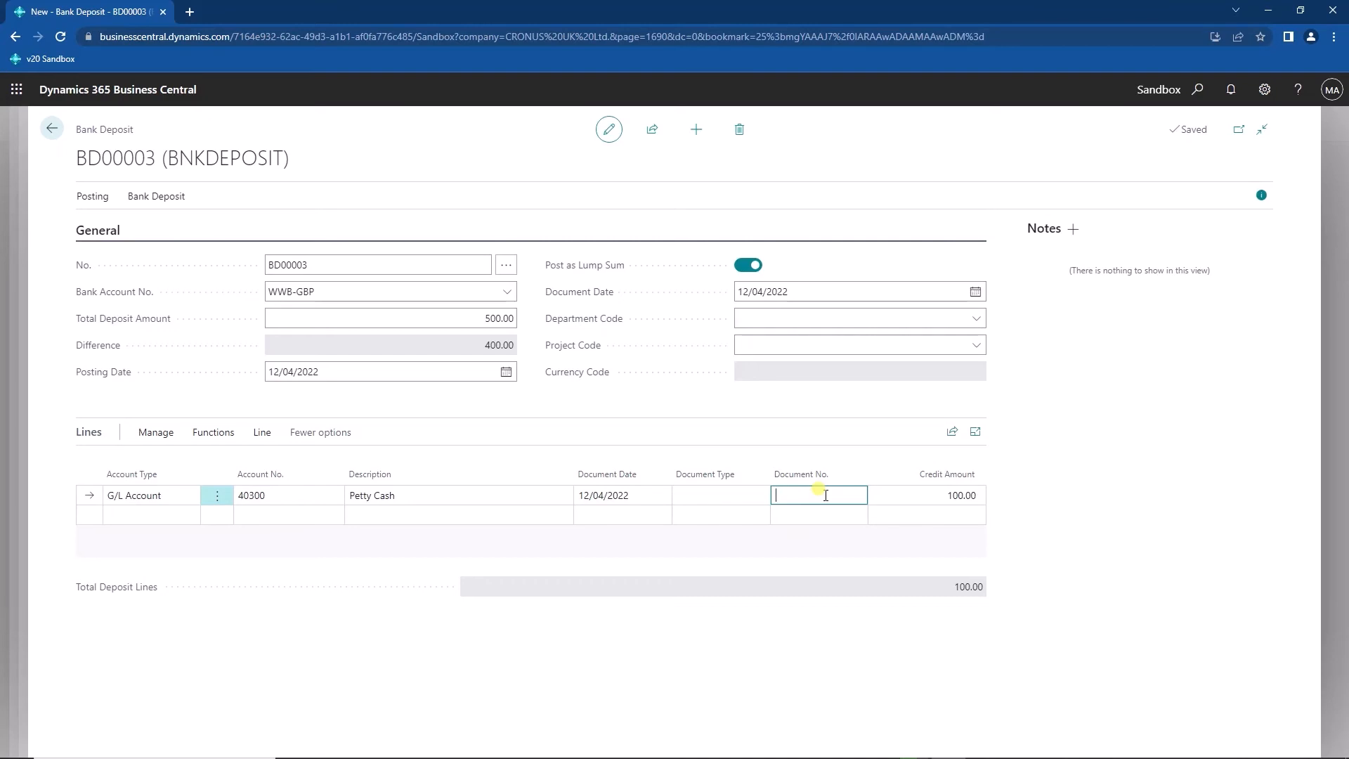
{"action": "type", "text": "CASH"}
Add a second deposit line of account type Customer for Selangorian Ltd.
{"action": "left_click", "coordinate": [142, 515]}
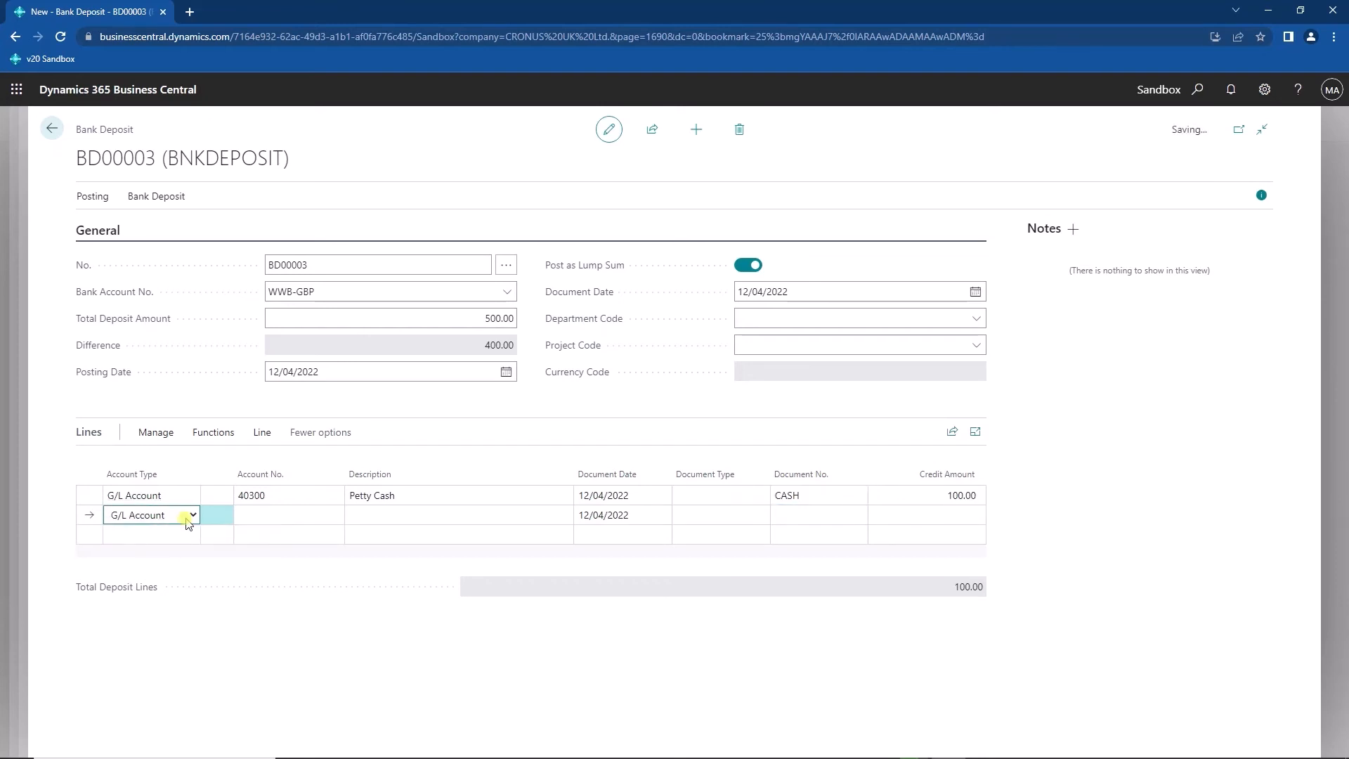
{"action": "left_click", "coordinate": [190, 520]}
{"action": "left_click", "coordinate": [140, 542]}
{"action": "left_click", "coordinate": [261, 514]}
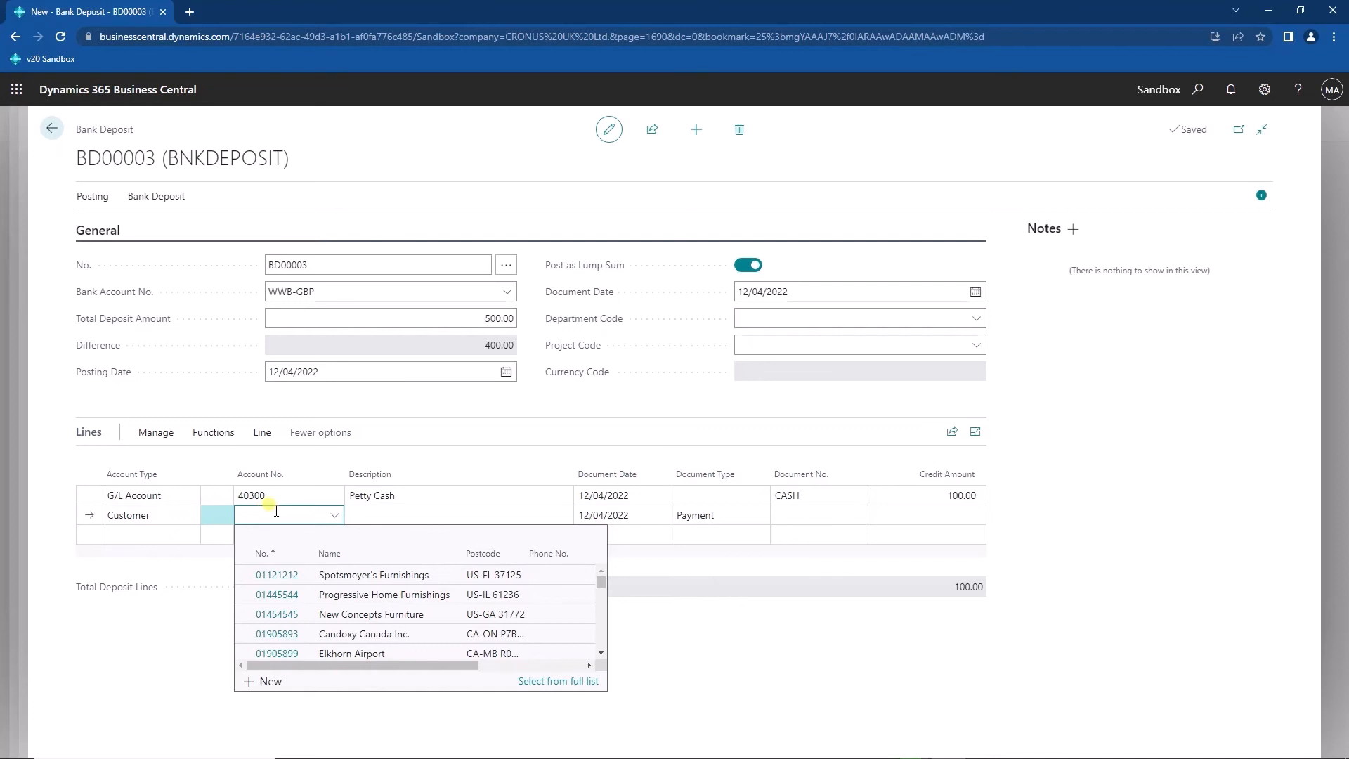
{"action": "scroll", "coordinate": [365, 583], "scroll_direction": "down", "scroll_amount": 5}
{"action": "scroll", "coordinate": [375, 575], "scroll_direction": "up", "scroll_amount": 2}
{"action": "left_click", "coordinate": [362, 641]}
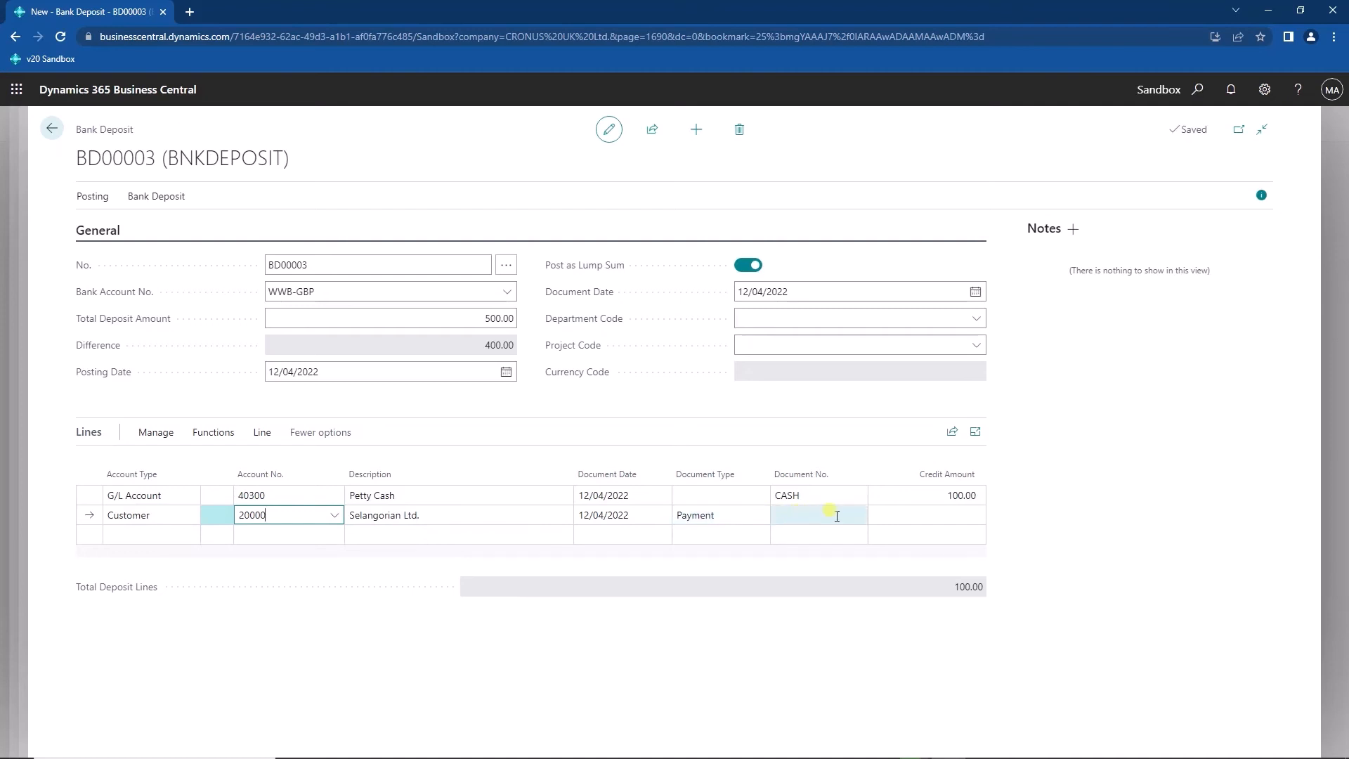
Give the Selangorian Ltd. line a credit amount of 400 and the document number CHEQUE.
{"action": "left_click", "coordinate": [938, 514]}
{"action": "type", "text": "400"}
{"action": "left_click", "coordinate": [801, 515]}
{"action": "type", "text": "cheque"}
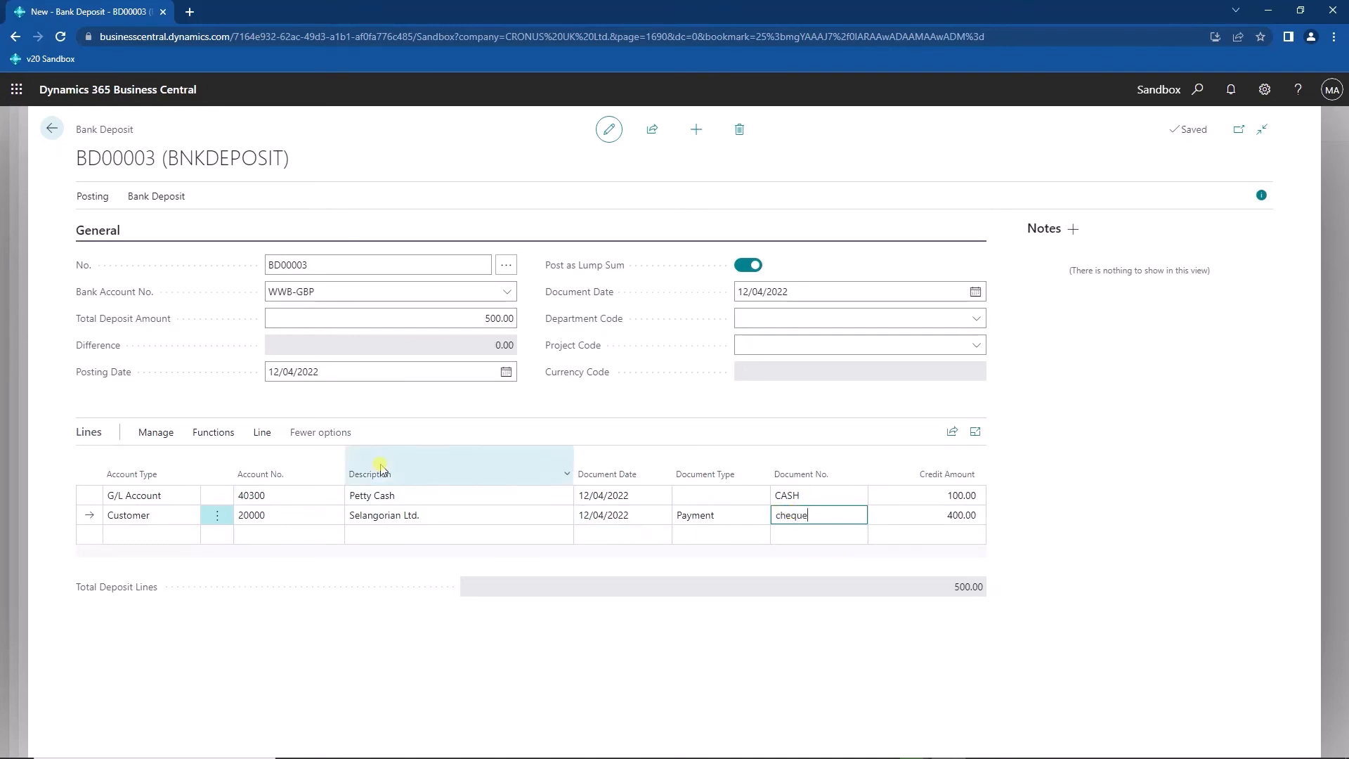
Apply the Selangorian Ltd. payment line to invoice 103504 using Set Applies-to ID.
{"action": "left_click", "coordinate": [213, 433]}
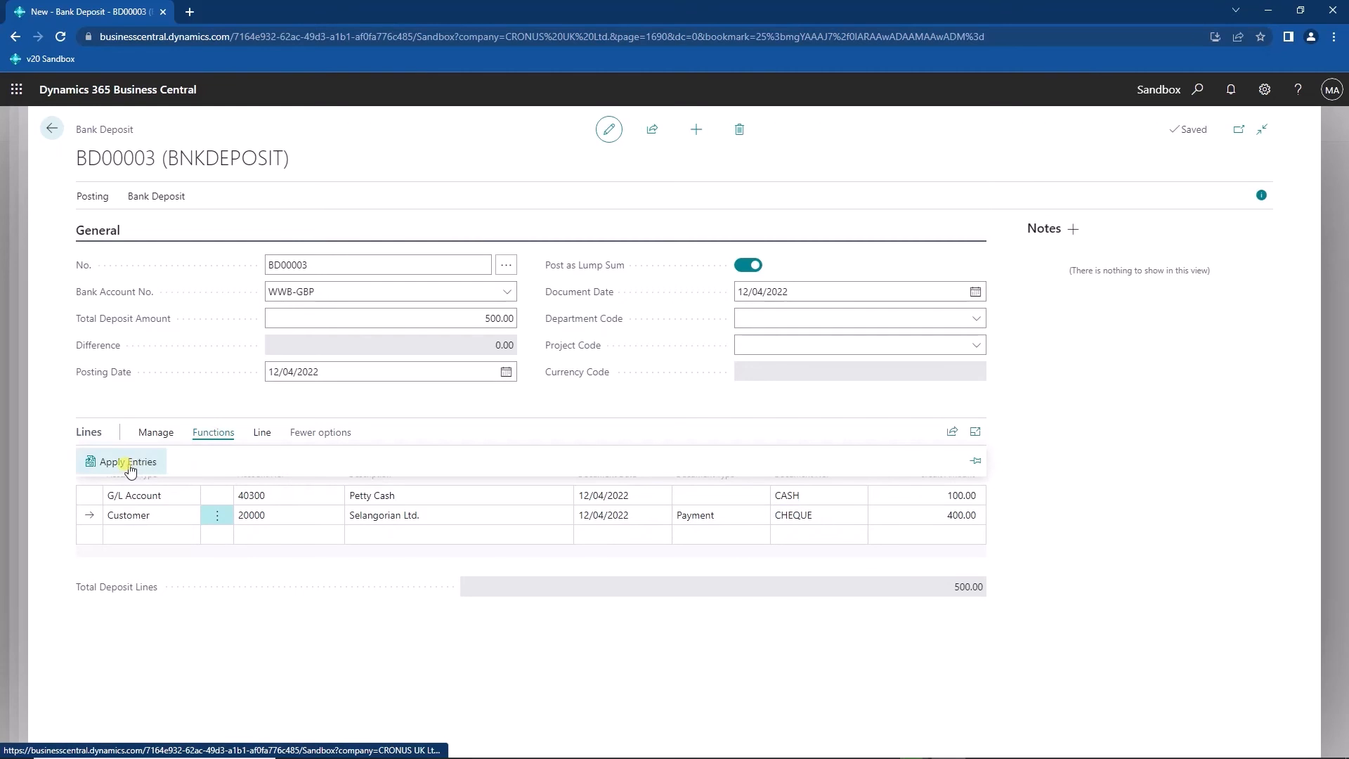
{"action": "left_click", "coordinate": [130, 462]}
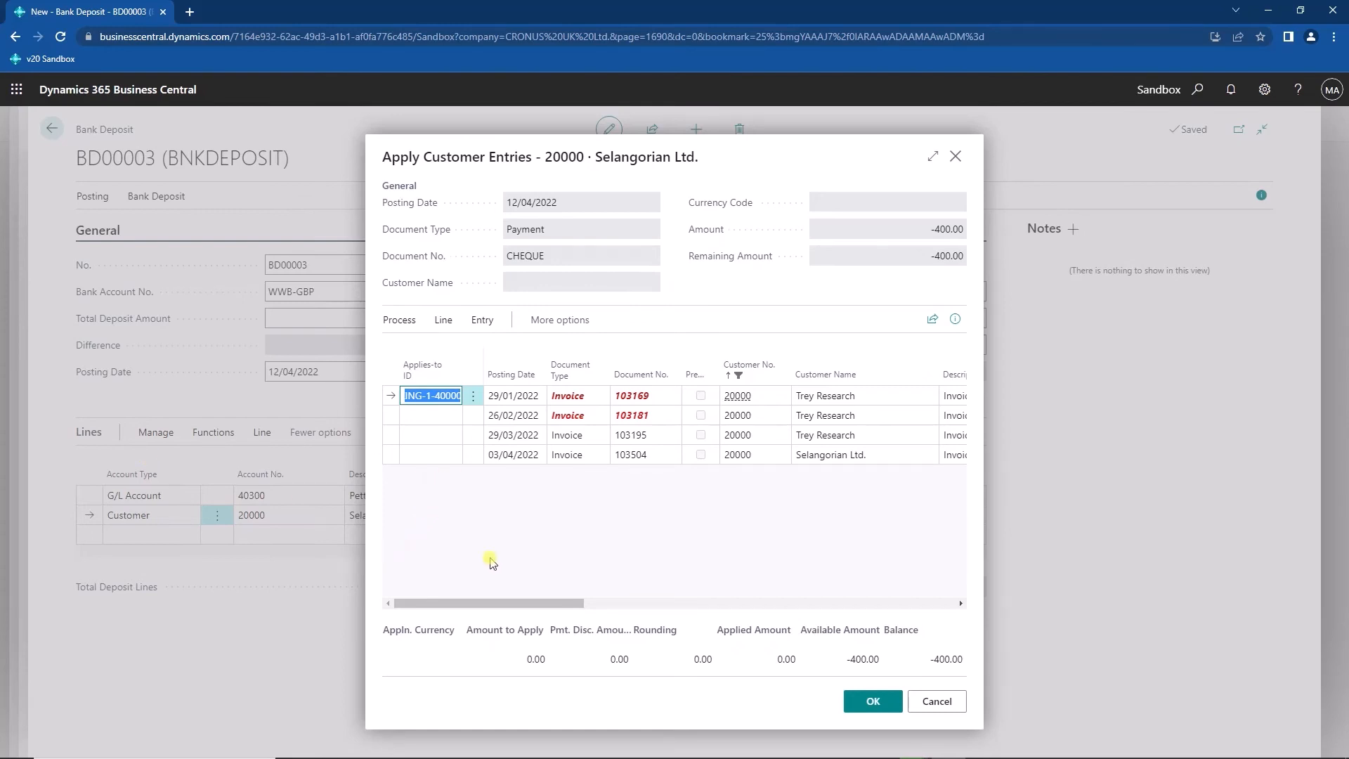
{"action": "left_click_drag", "start_coordinate": [502, 602], "coordinate": [680, 601]}
{"action": "left_click", "coordinate": [676, 458]}
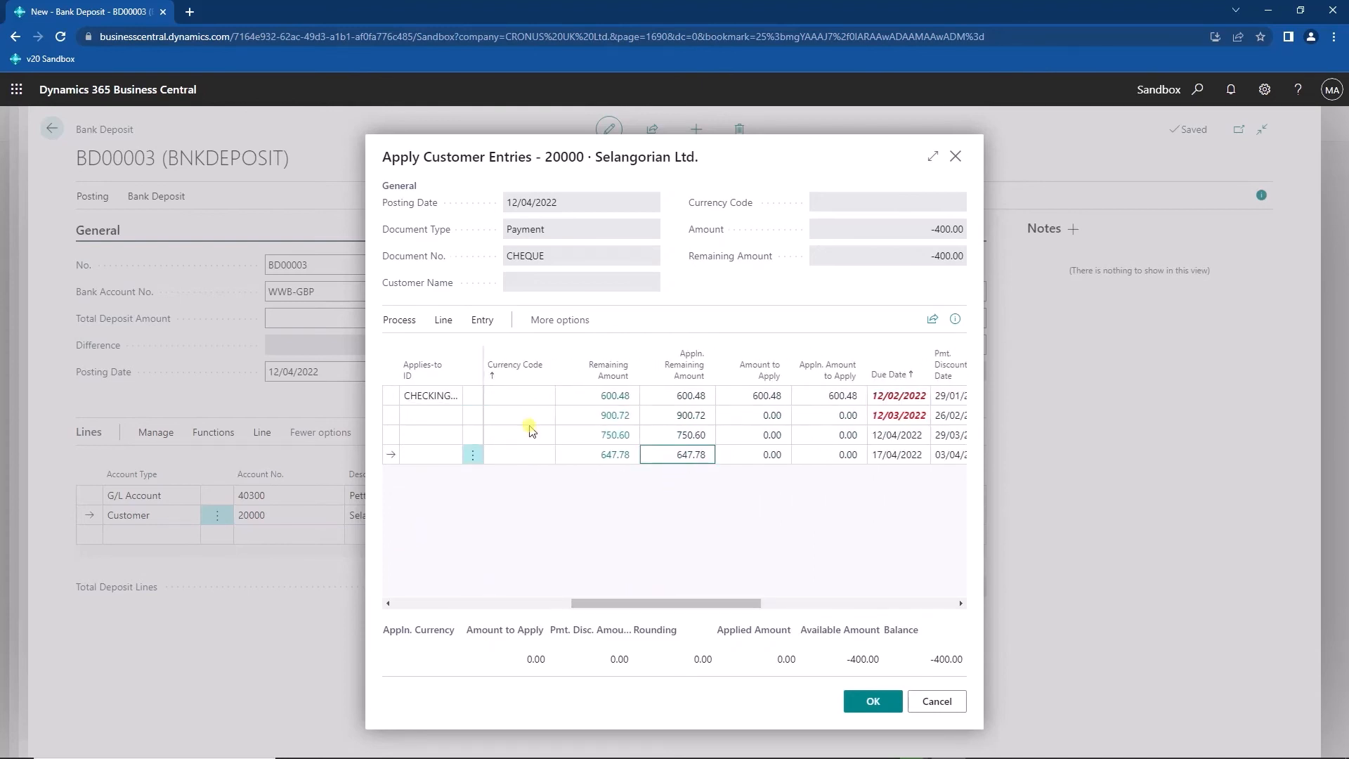
{"action": "left_click", "coordinate": [400, 321]}
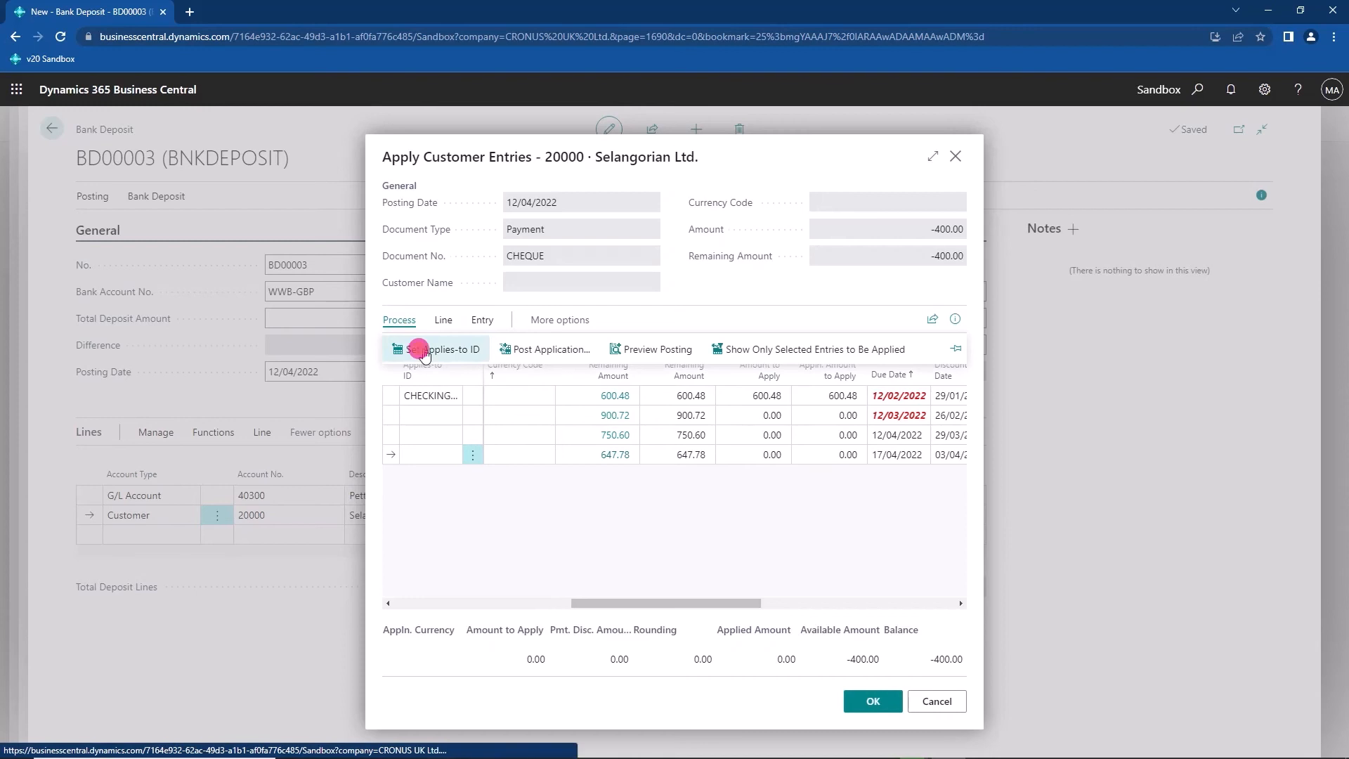
{"action": "left_click", "coordinate": [418, 351]}
{"action": "left_click", "coordinate": [872, 701]}
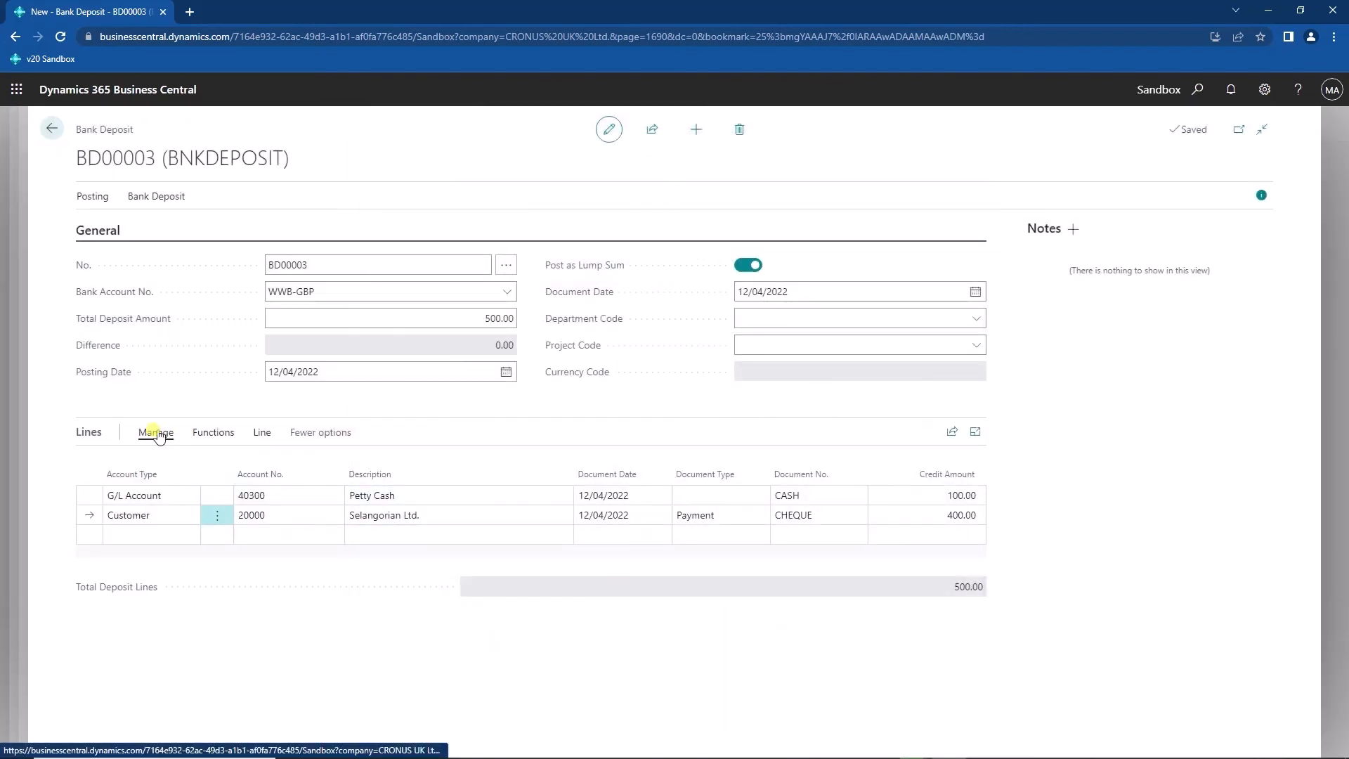
Check the total deposit amount, post the bank deposit, and open the posted bank deposit.
{"action": "left_click", "coordinate": [470, 319]}
{"action": "double_click", "coordinate": [470, 319]}
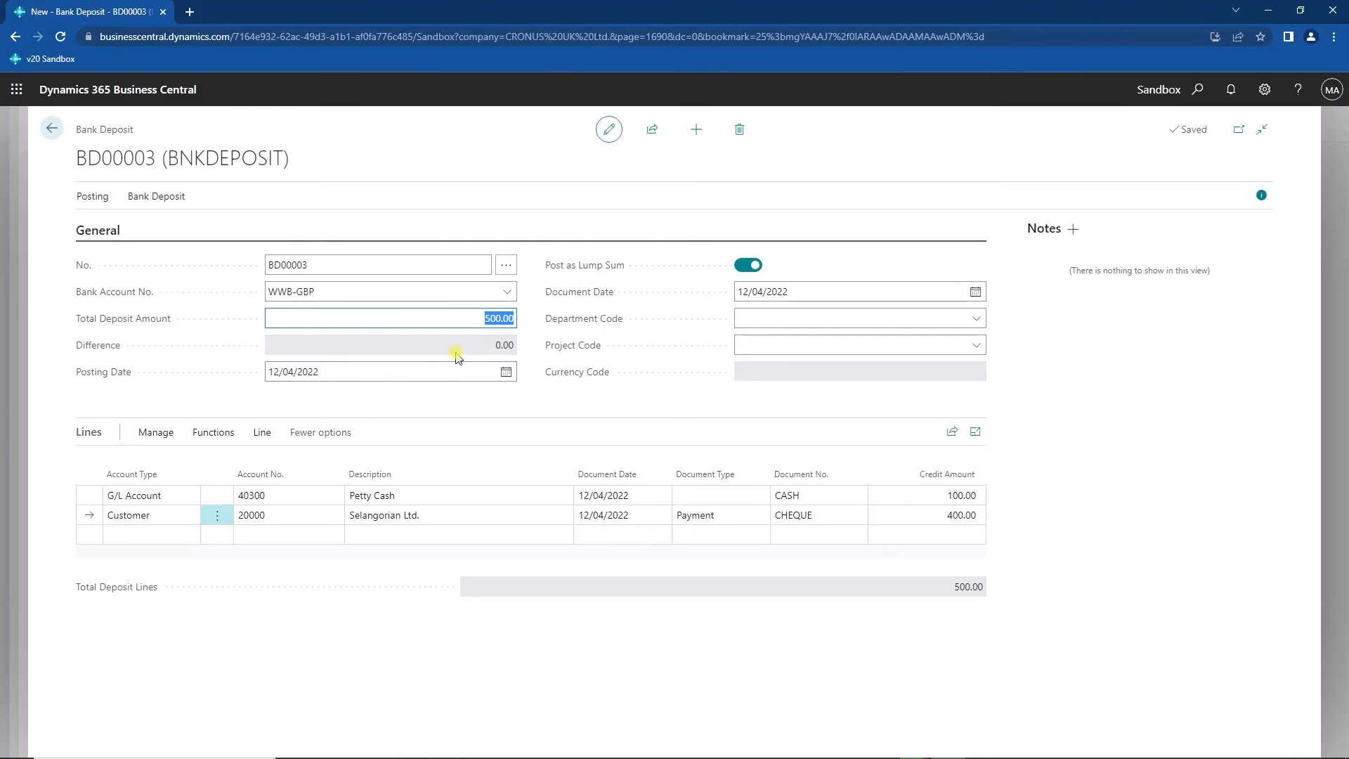
{"action": "left_click", "coordinate": [89, 197]}
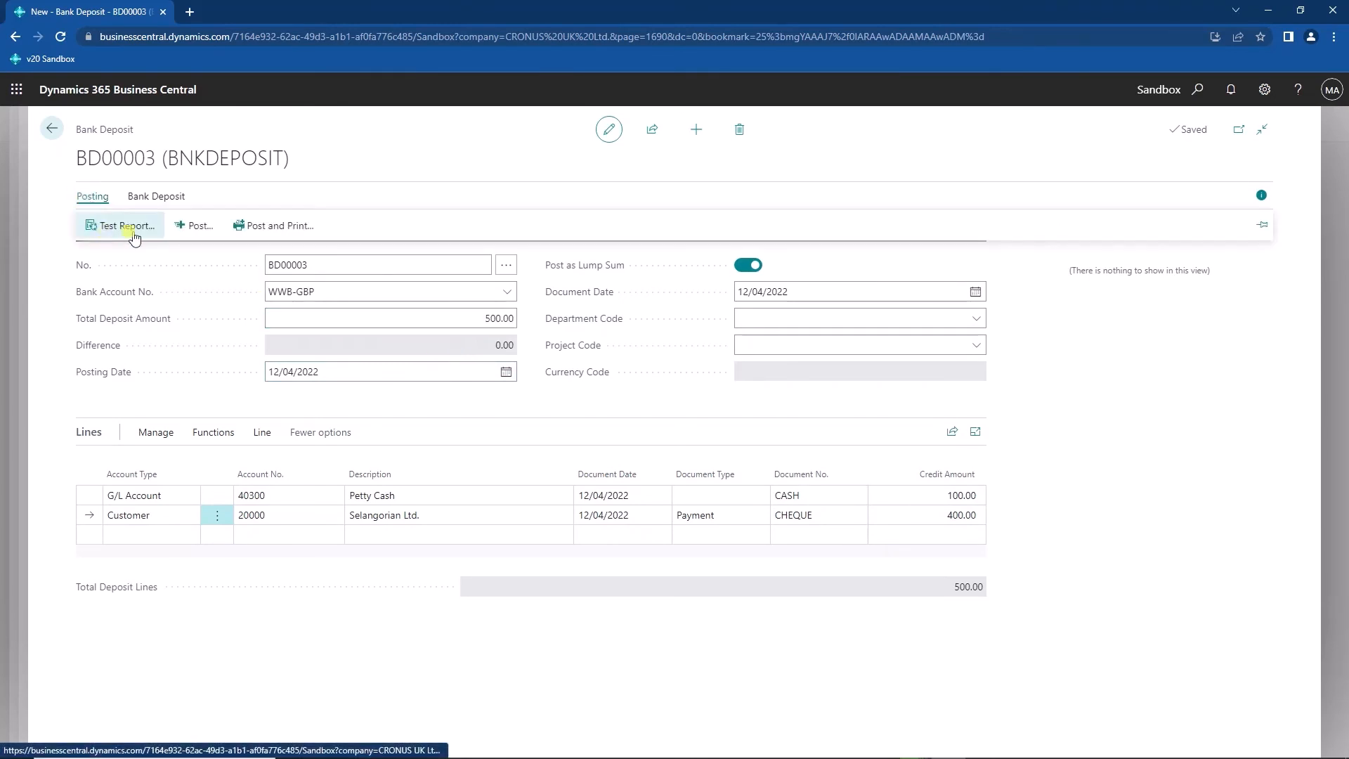
{"action": "left_click", "coordinate": [194, 225]}
{"action": "left_click", "coordinate": [747, 468]}
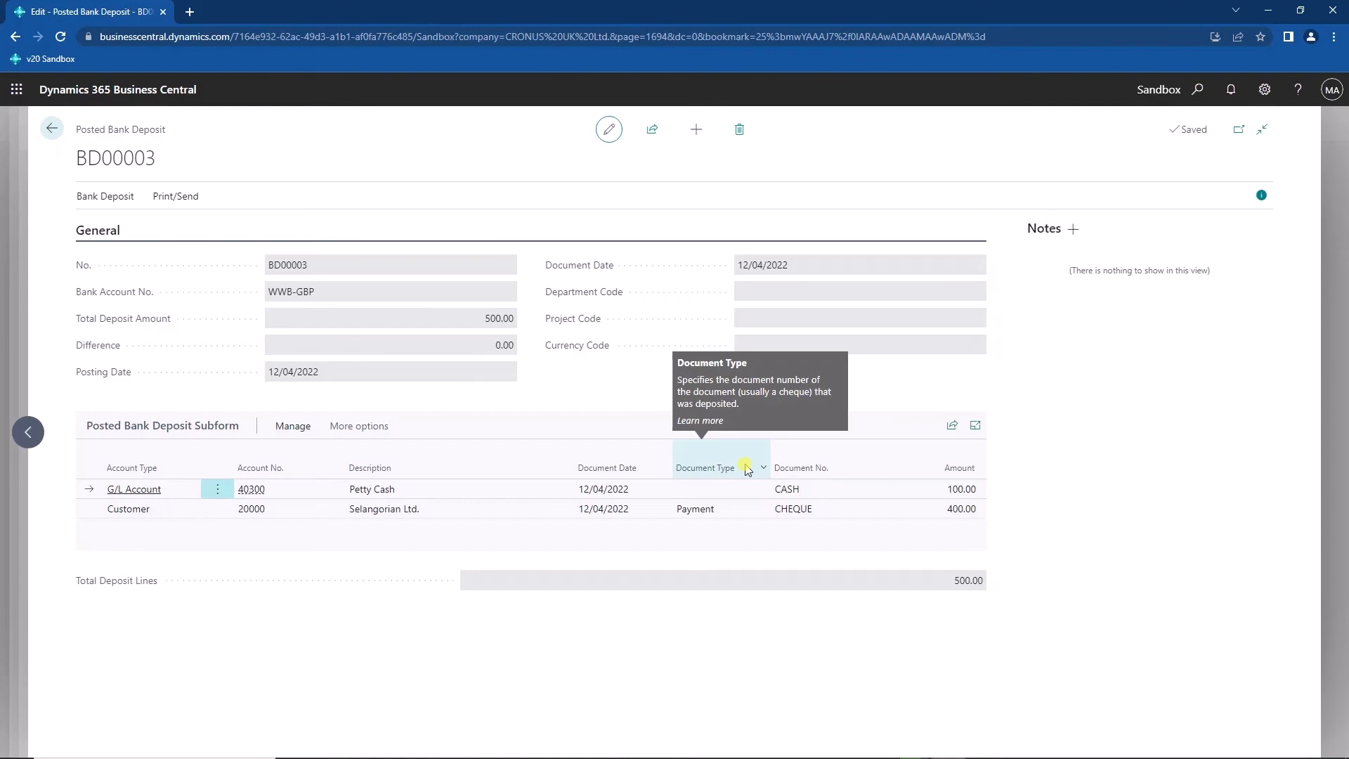
Inspect the WWB-GBP bank account's ledger entries and view the bank deposit lines behind the 12/04/2022 entry.
{"action": "left_click", "coordinate": [52, 129]}
{"action": "left_click", "coordinate": [56, 131]}
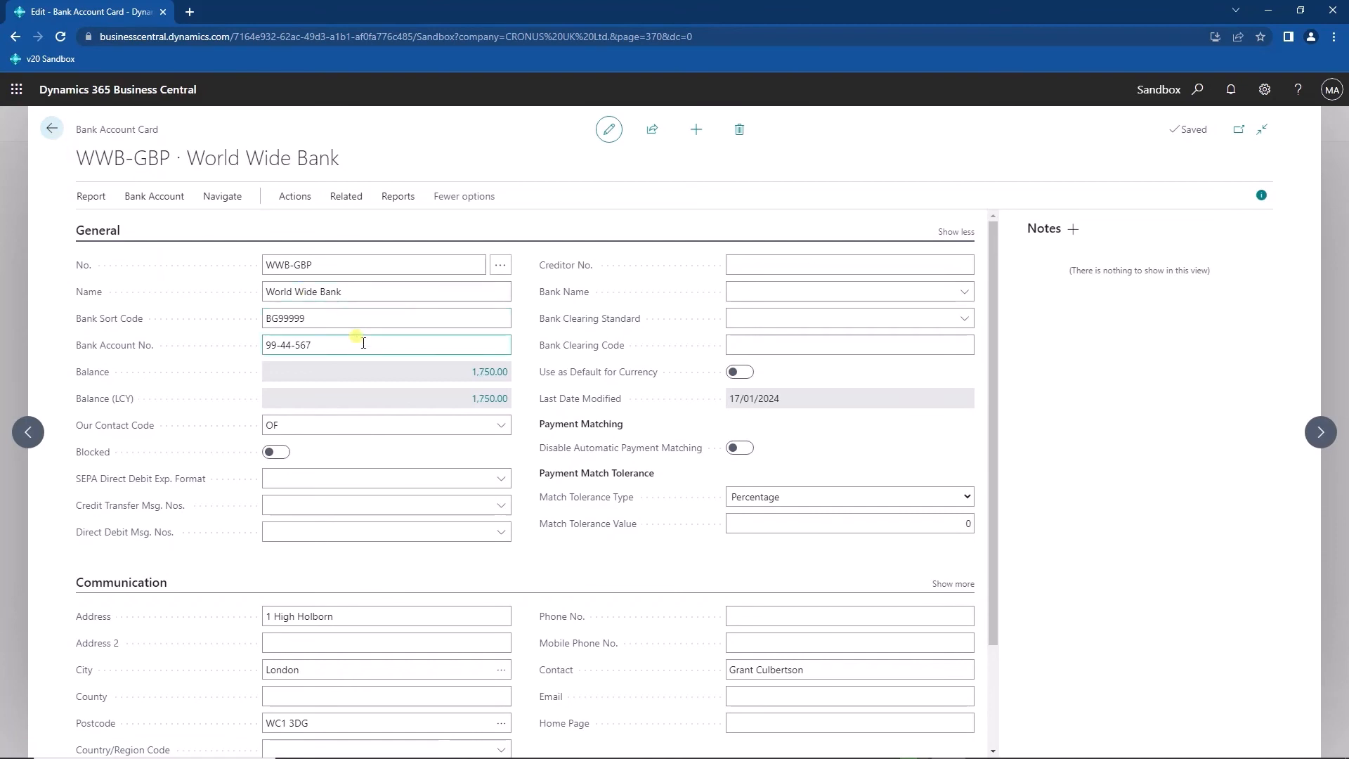
{"action": "left_click", "coordinate": [490, 371]}
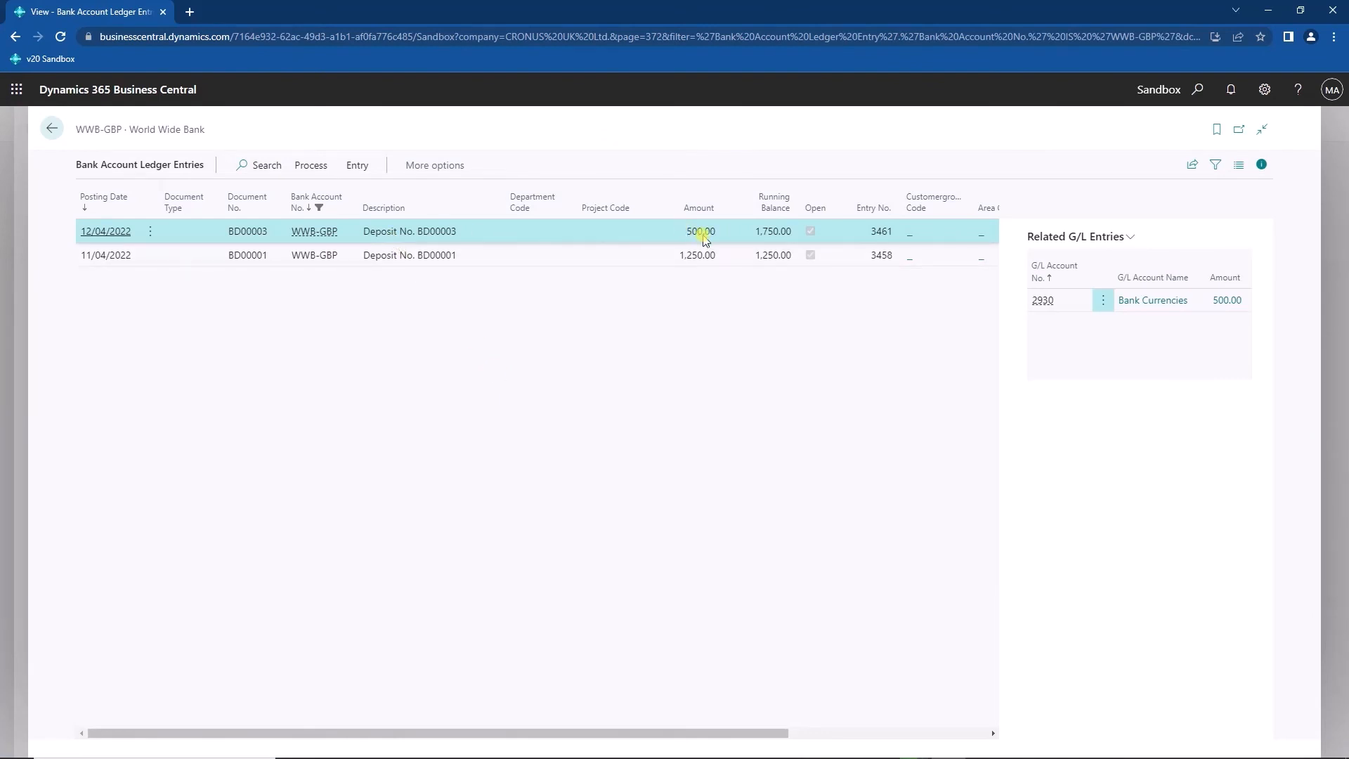
{"action": "left_click", "coordinate": [357, 166]}
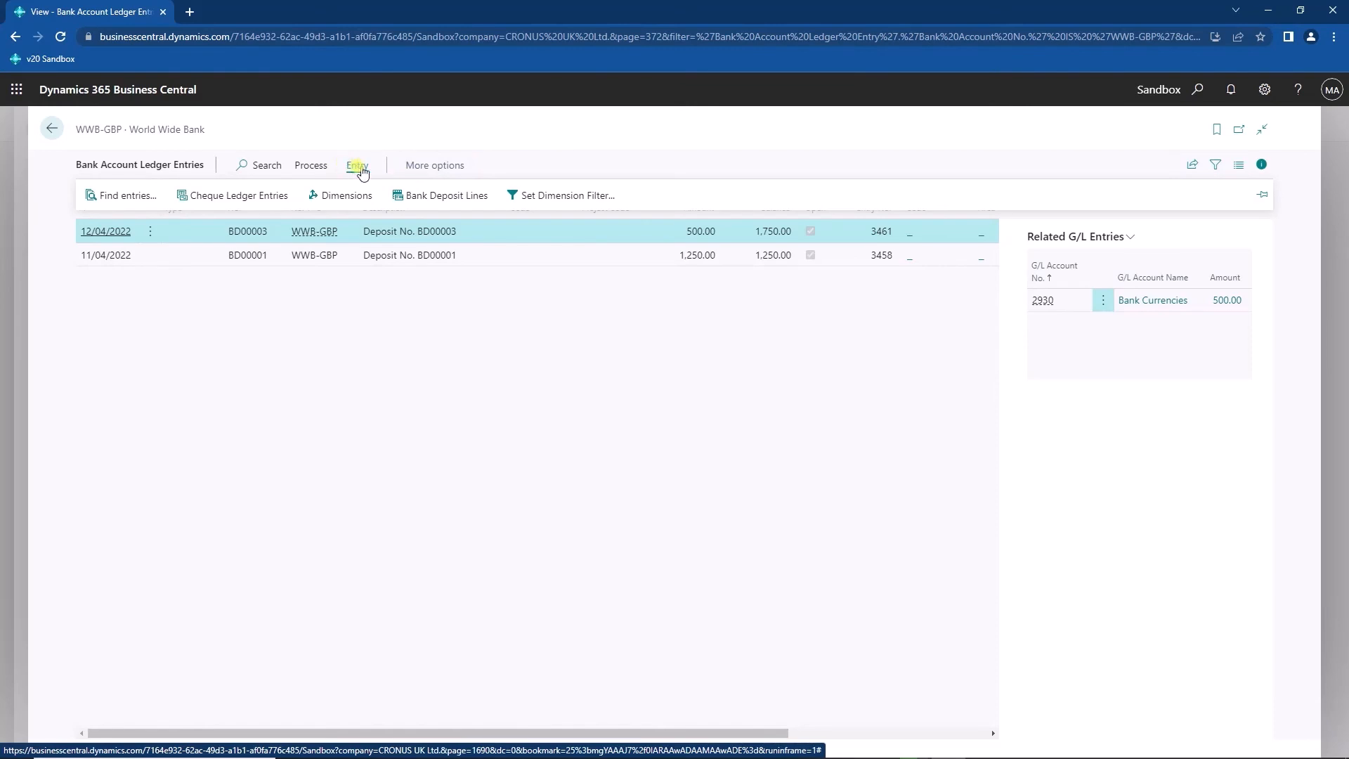
{"action": "left_click", "coordinate": [436, 195]}
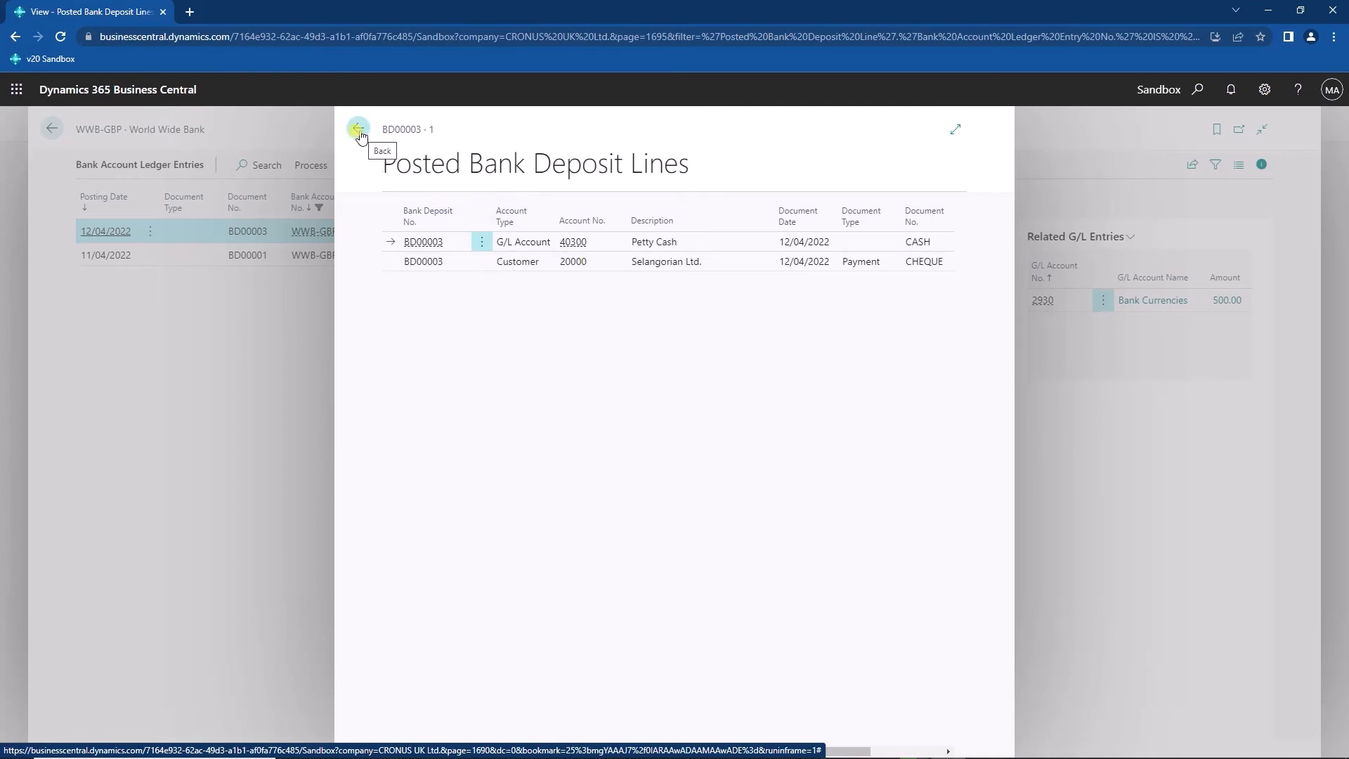
{"action": "left_click", "coordinate": [359, 129]}
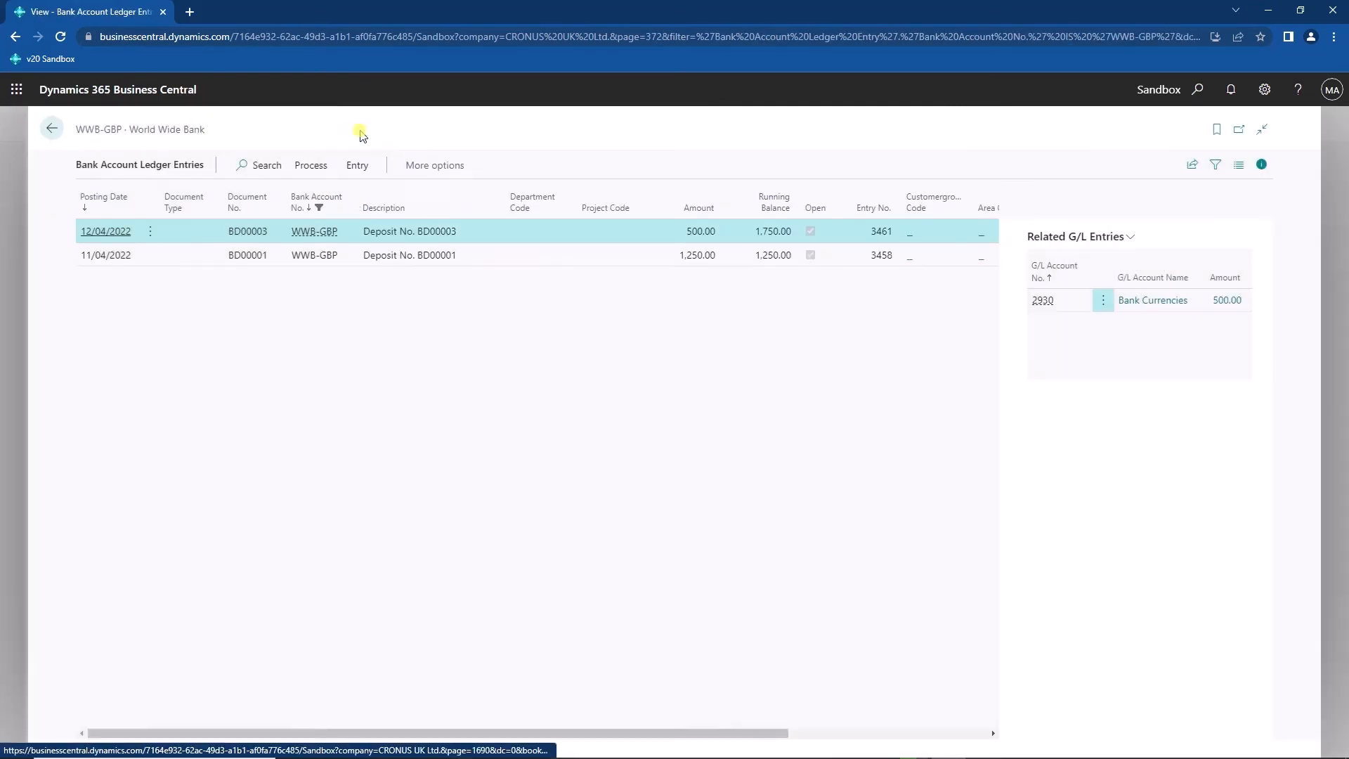
Open the WWB-GBP bank account reconciliation and check its bank statement lines and bank account ledger entries.
{"action": "left_click", "coordinate": [52, 129]}
{"action": "left_click", "coordinate": [53, 130]}
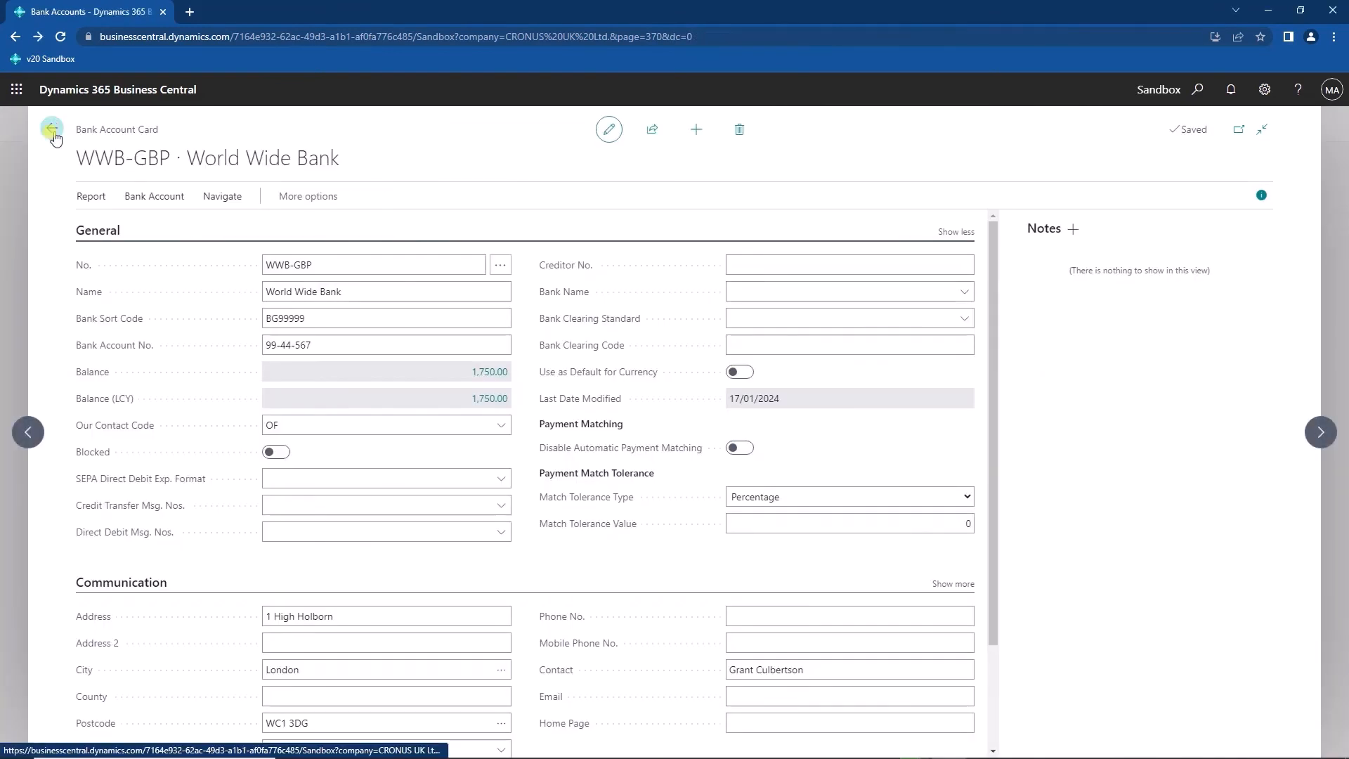
{"action": "left_click", "coordinate": [288, 129]}
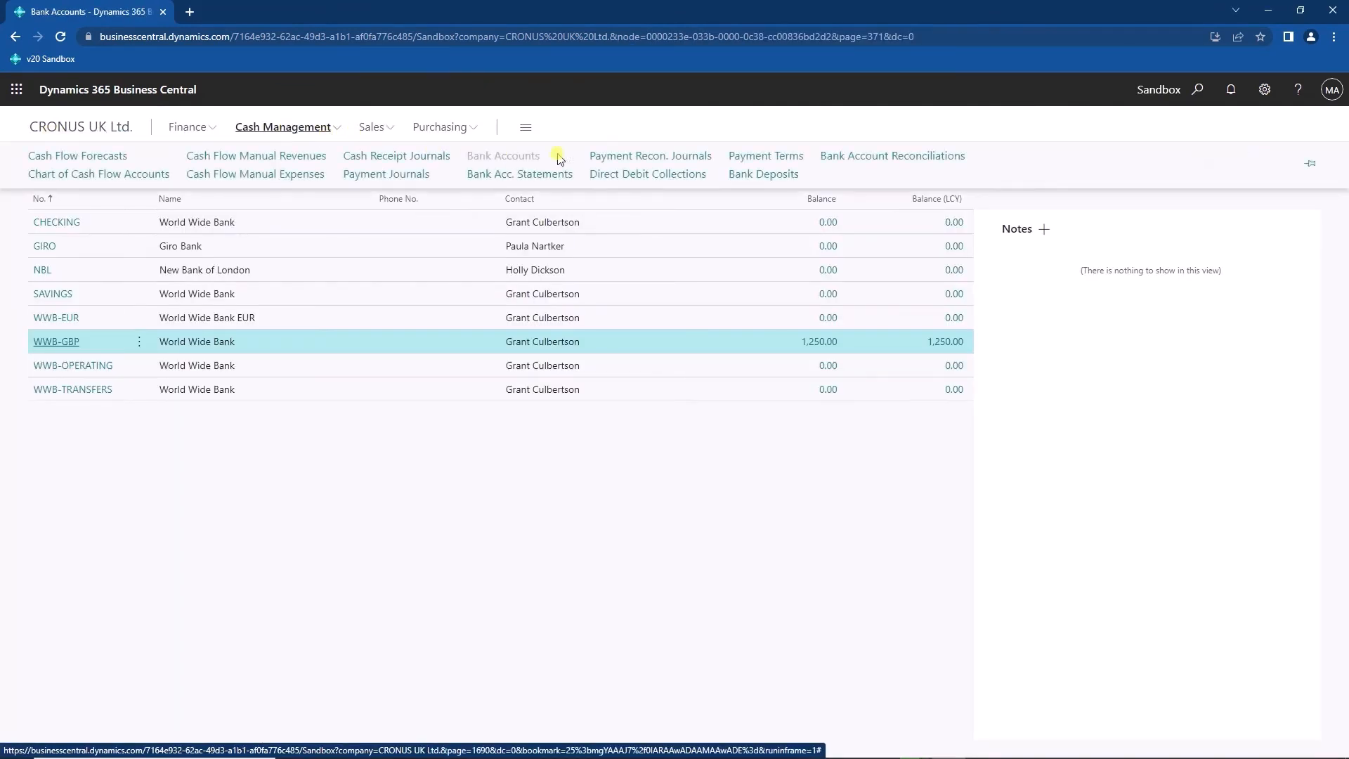
{"action": "left_click", "coordinate": [884, 163]}
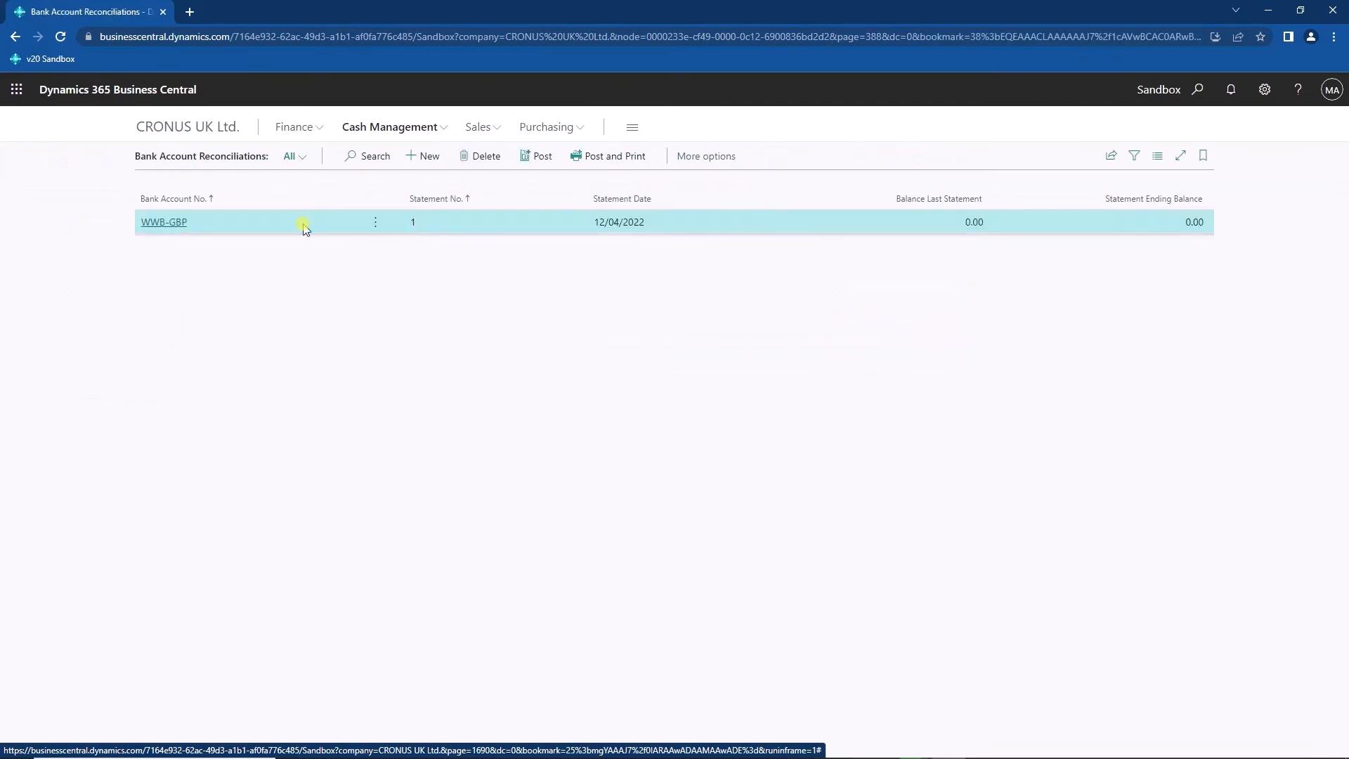
{"action": "left_click", "coordinate": [163, 222]}
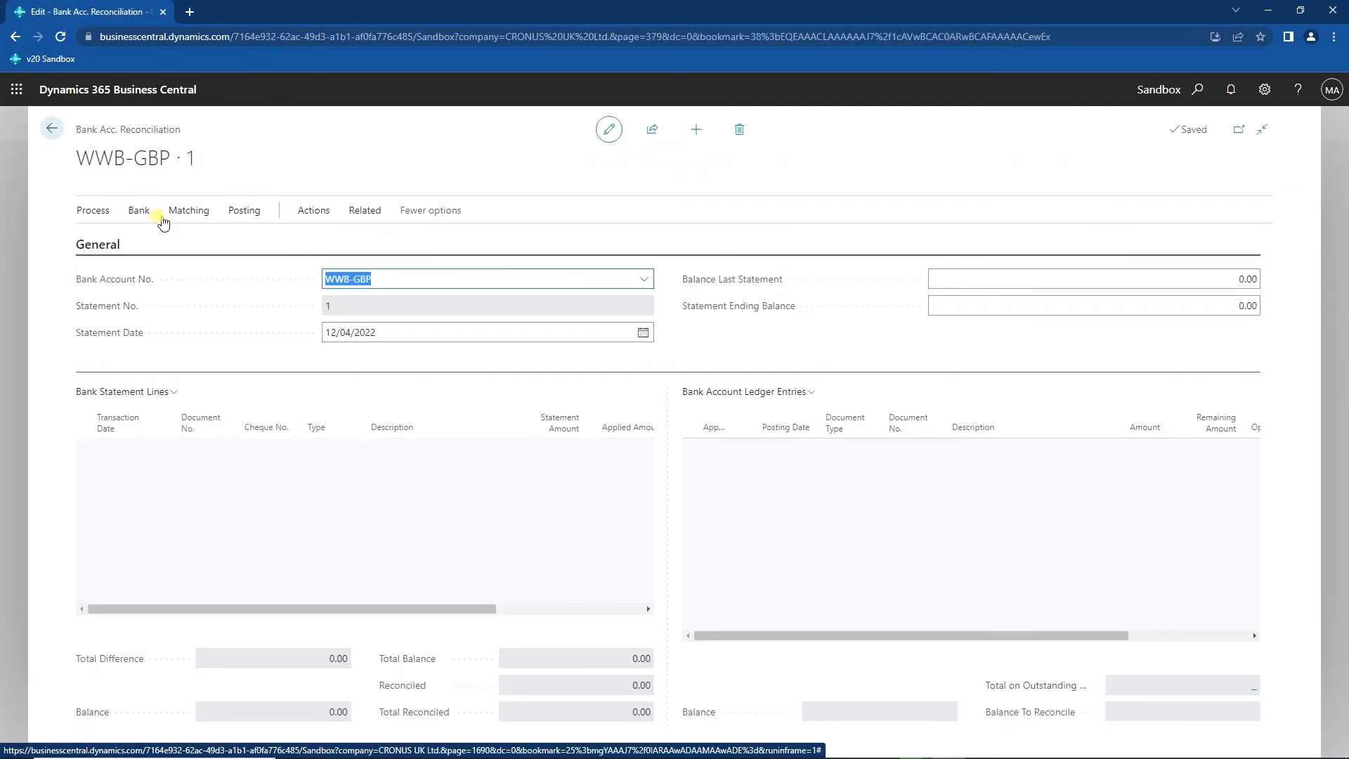
{"action": "left_click", "coordinate": [1004, 489]}
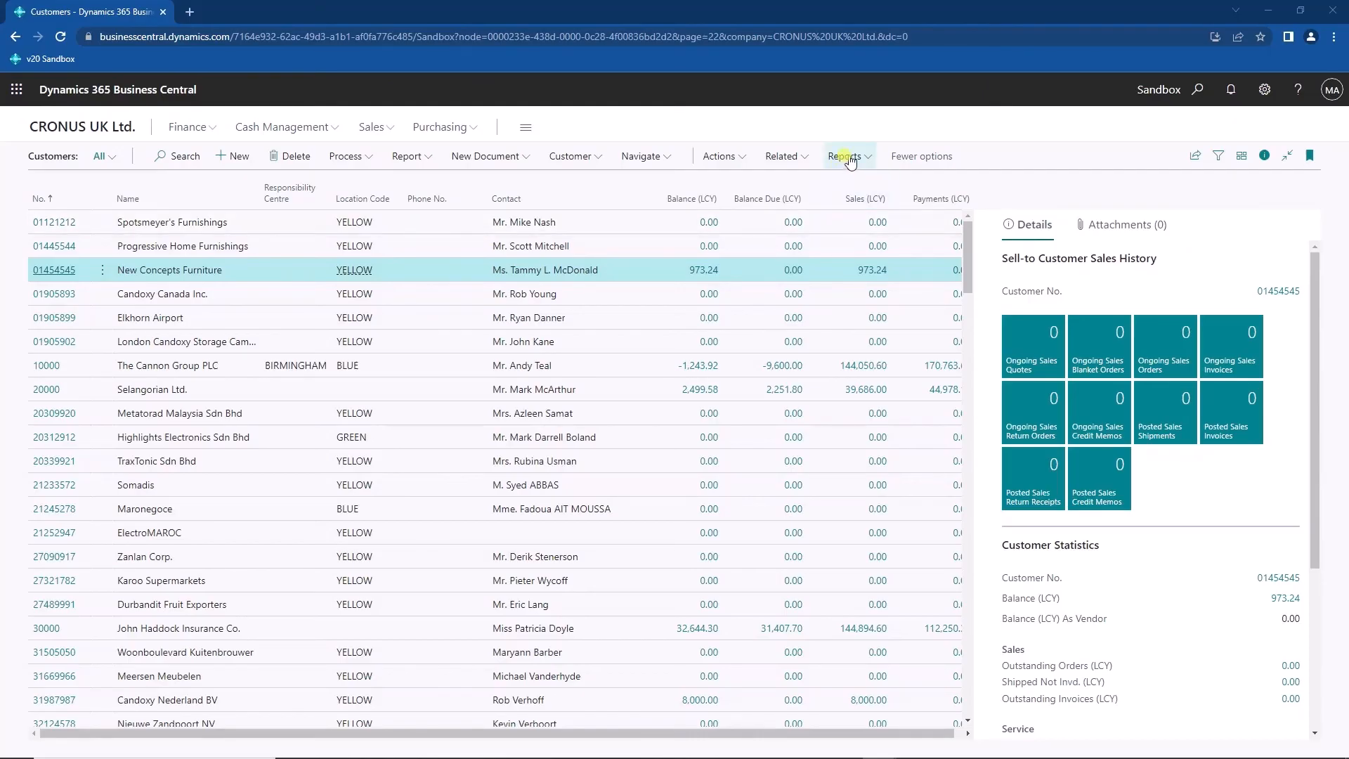
Export the Customer - Summary Ageing report as a Microsoft Excel Document (data only), open the downloaded workbook to review its data, and close it.
{"action": "left_click", "coordinate": [847, 157]}
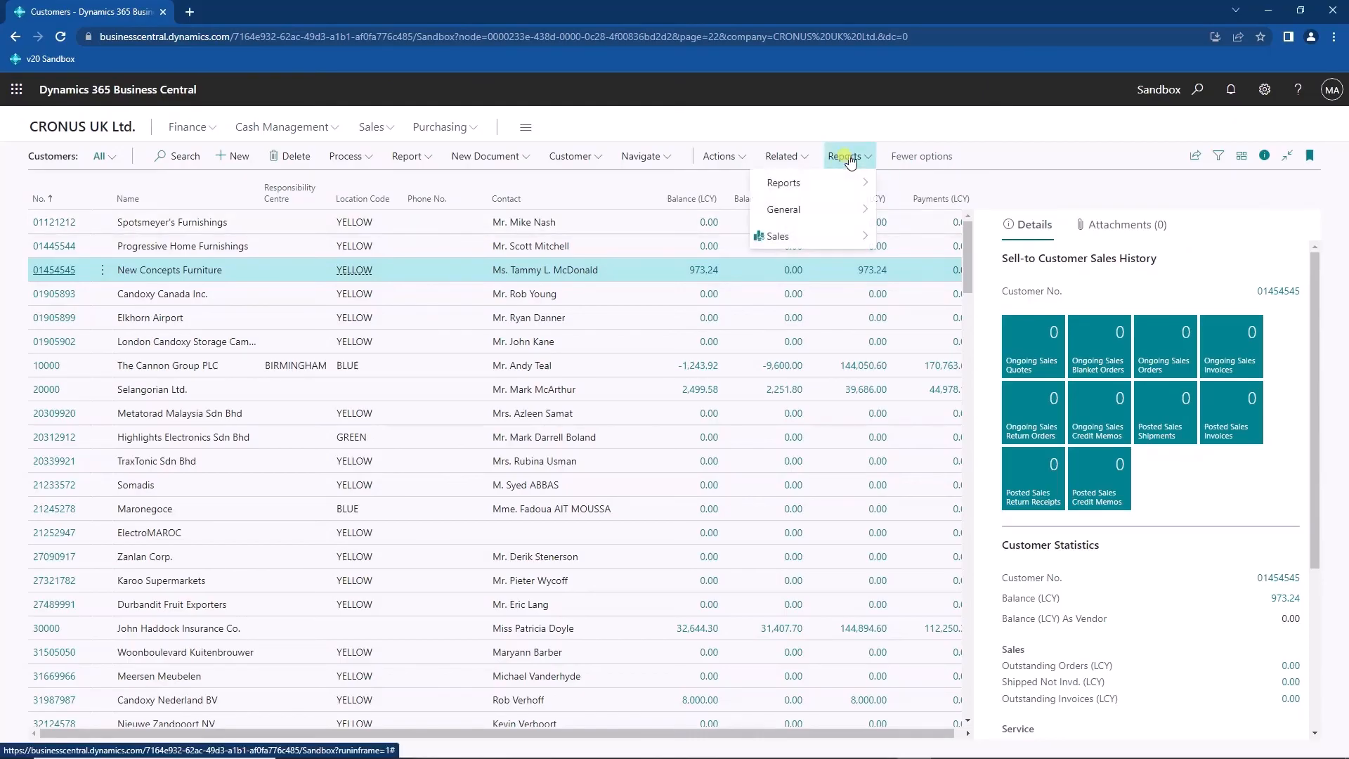
{"action": "mouse_move", "coordinate": [843, 184]}
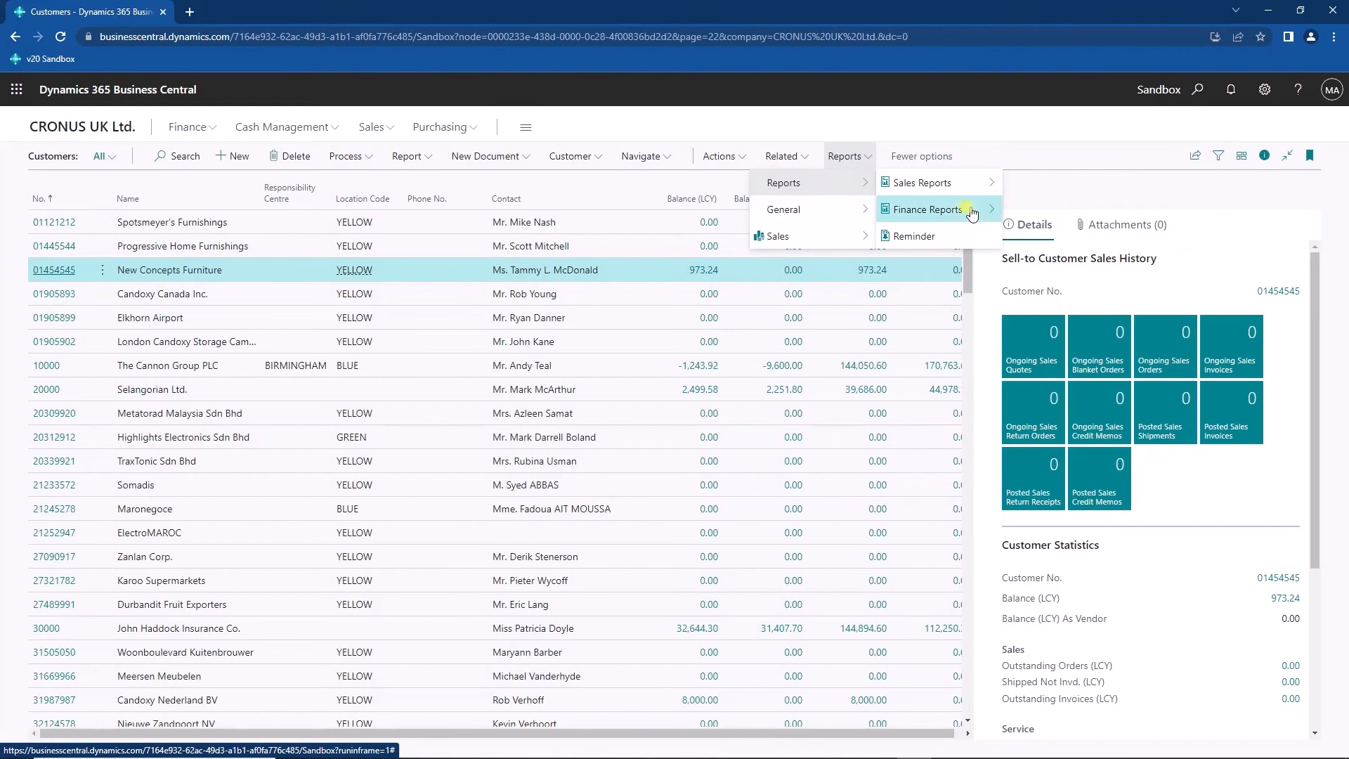
{"action": "mouse_move", "coordinate": [977, 212]}
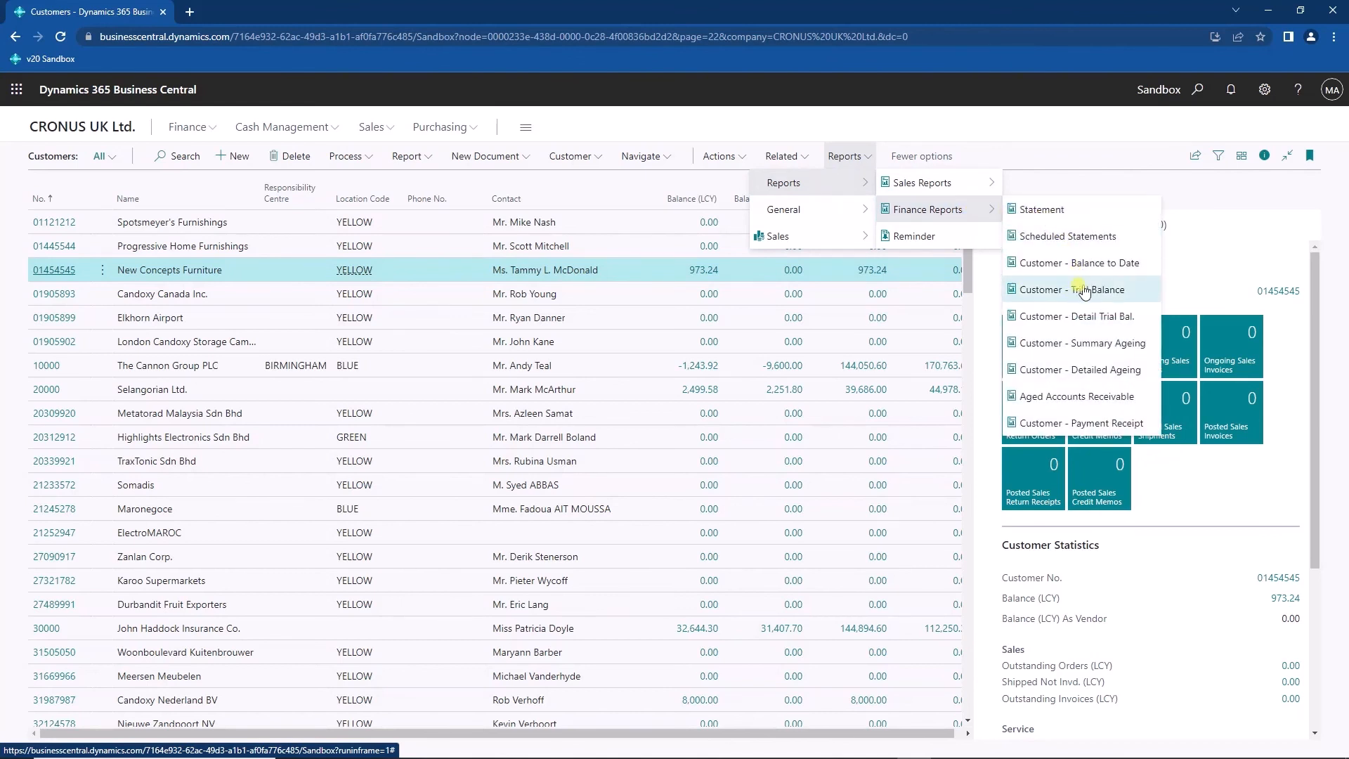
{"action": "left_click", "coordinate": [1121, 350]}
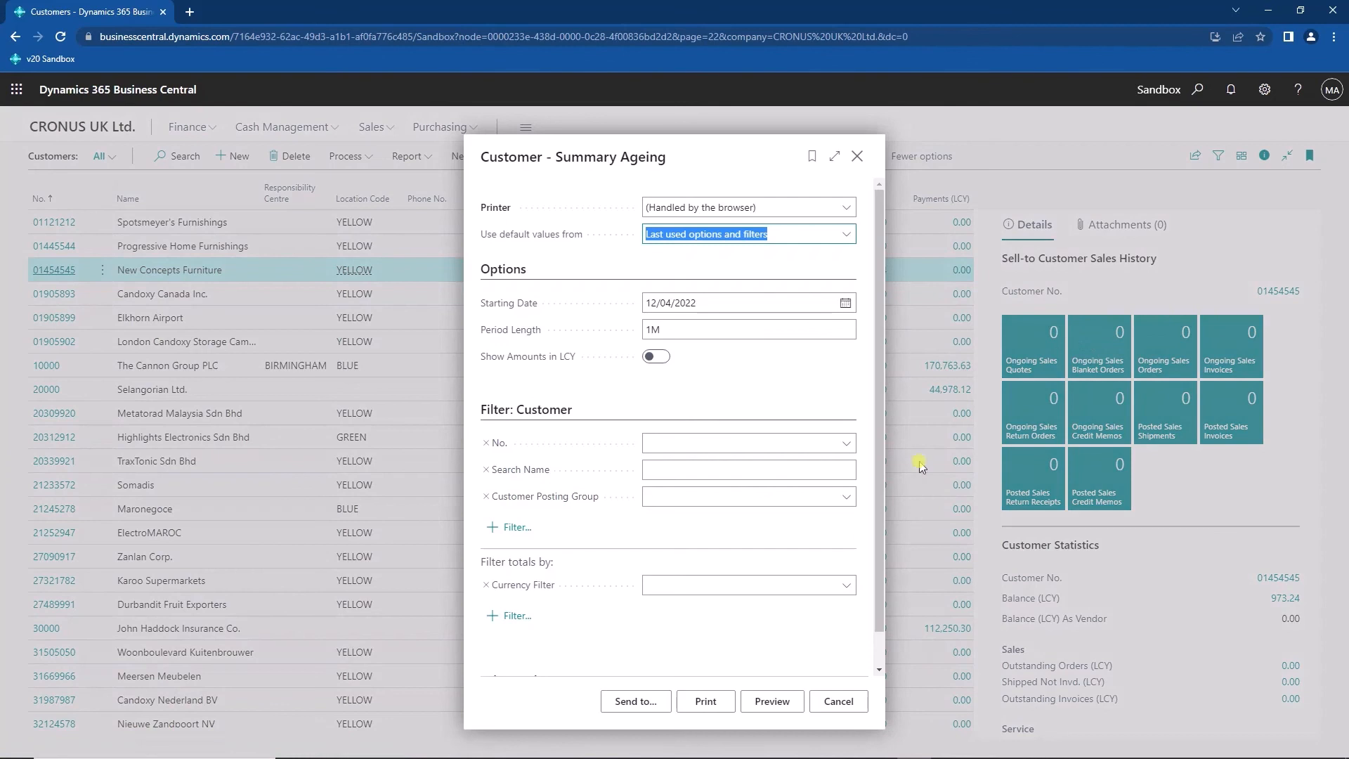
{"action": "left_click", "coordinate": [643, 702]}
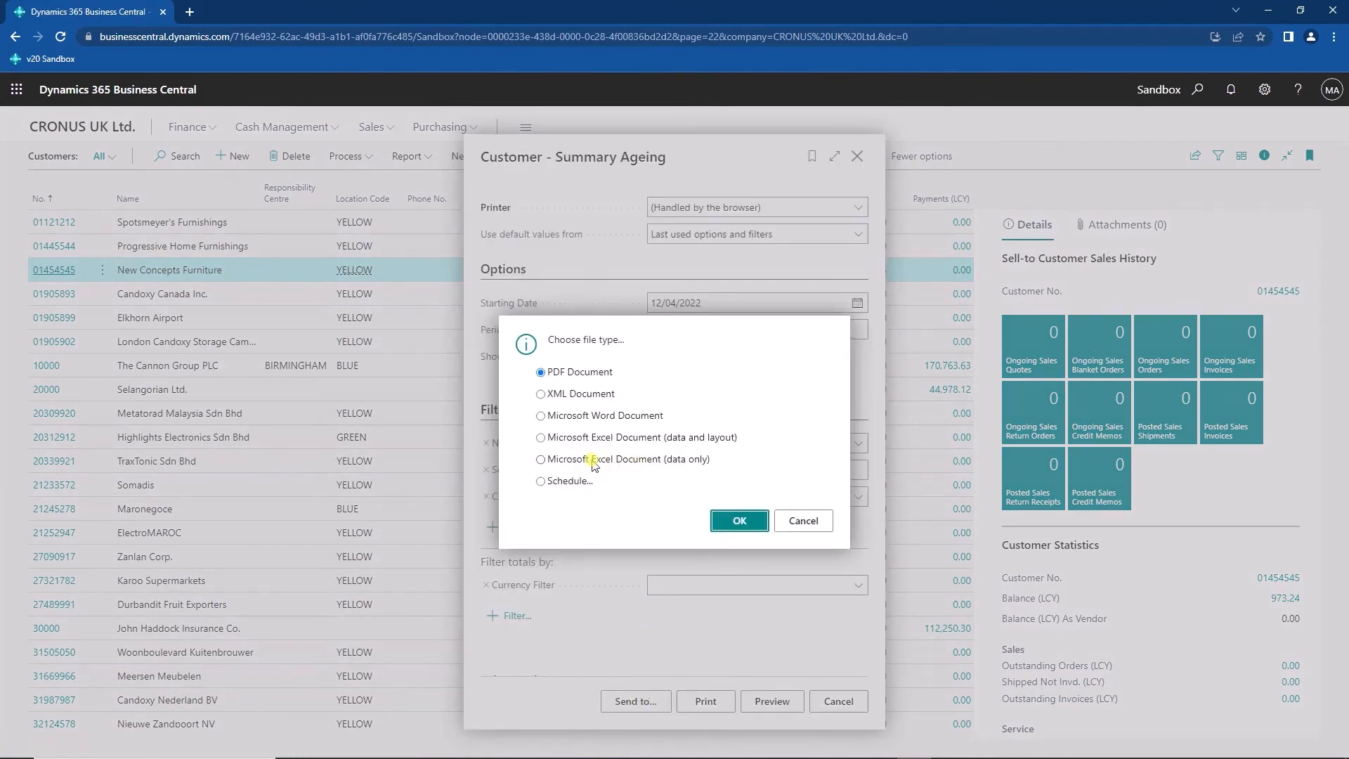
{"action": "left_click", "coordinate": [621, 460]}
{"action": "left_click", "coordinate": [740, 520]}
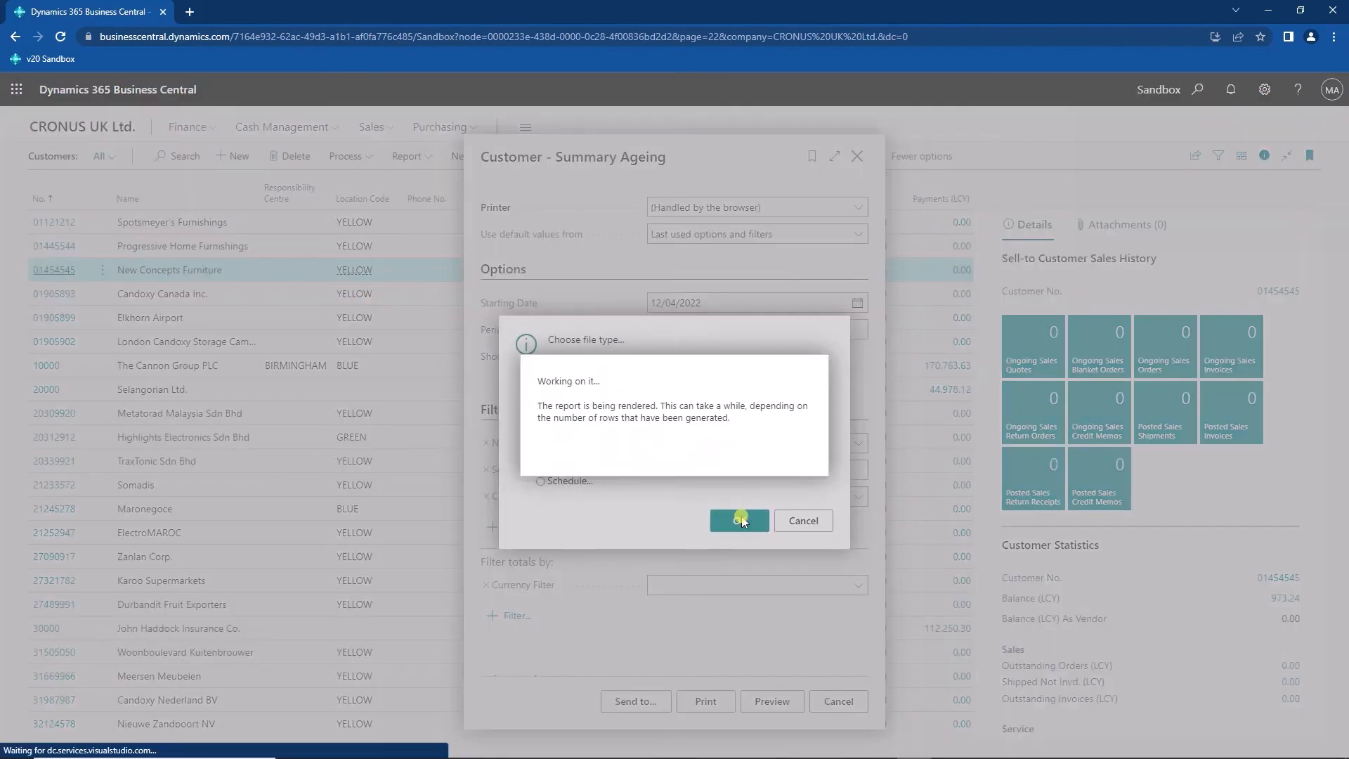
{"action": "left_click", "coordinate": [73, 737]}
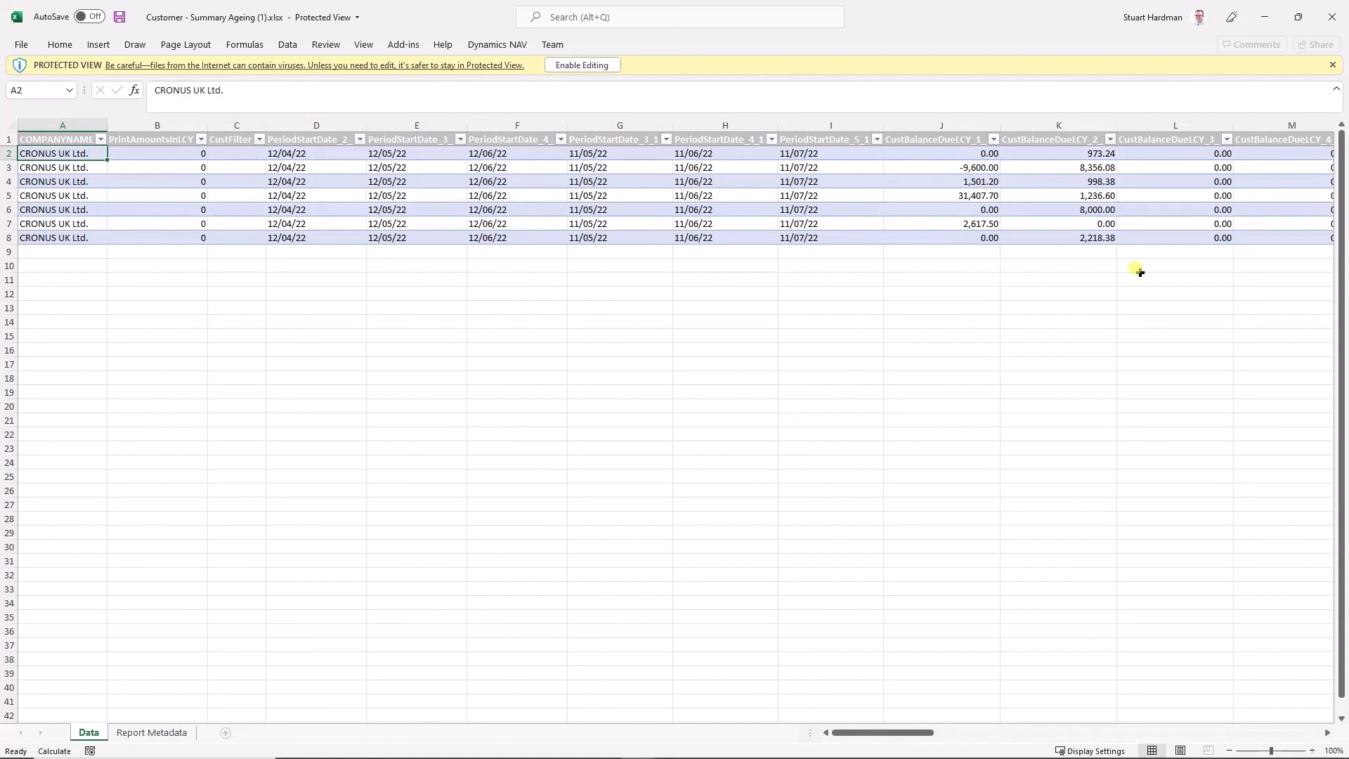
{"action": "left_click", "coordinate": [1343, 23]}
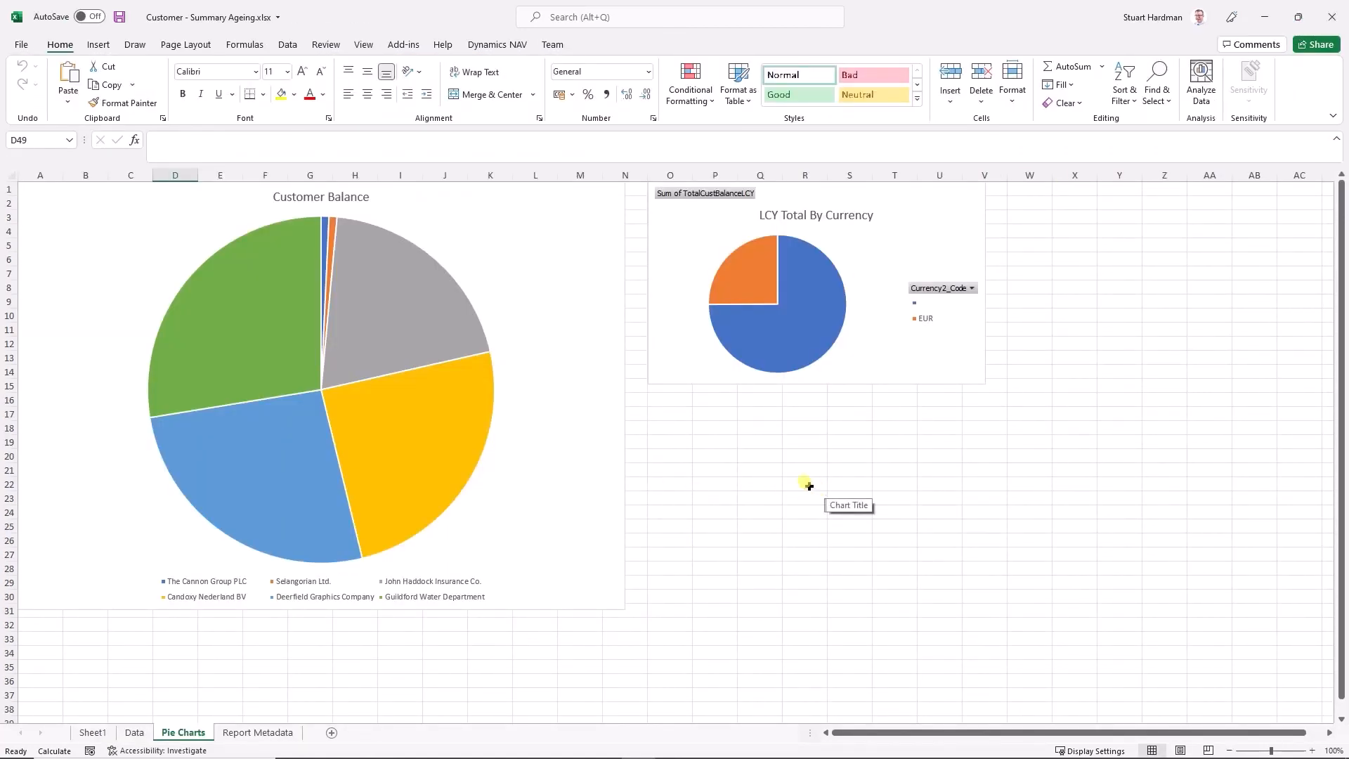
Review the pivot table on Sheet1 and the charts on the Pie Charts sheet of Customer - Summary Ageing.xlsx, and close the workbook.
{"action": "left_click", "coordinate": [99, 732]}
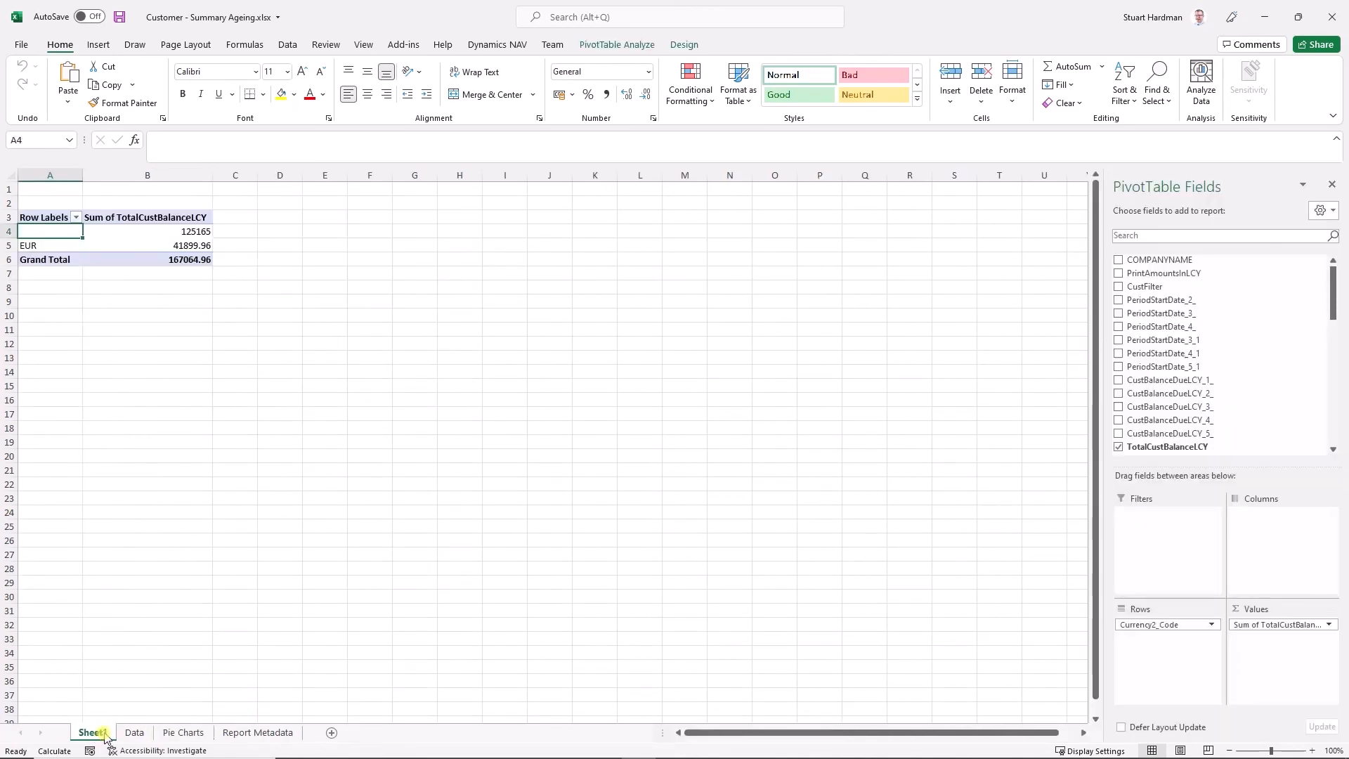
{"action": "left_click", "coordinate": [181, 733]}
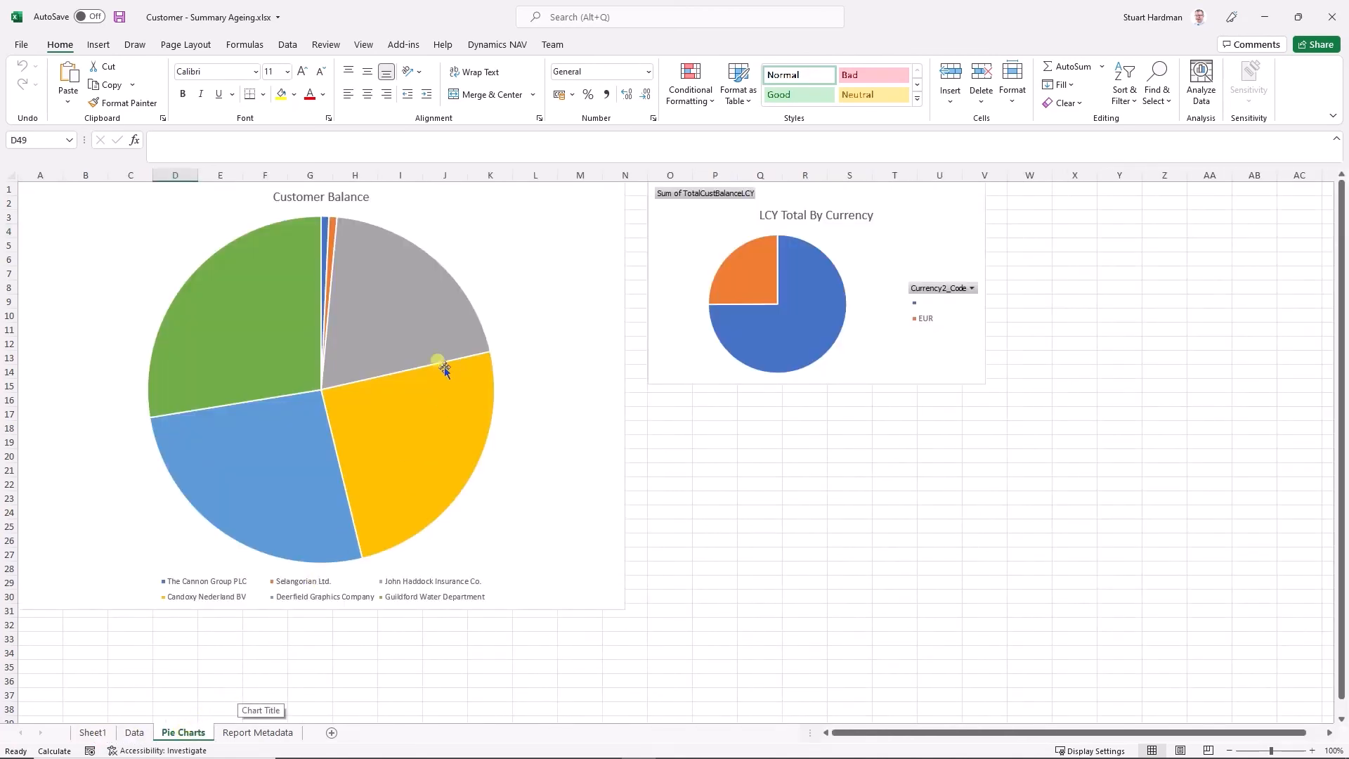
{"action": "mouse_move", "coordinate": [290, 317]}
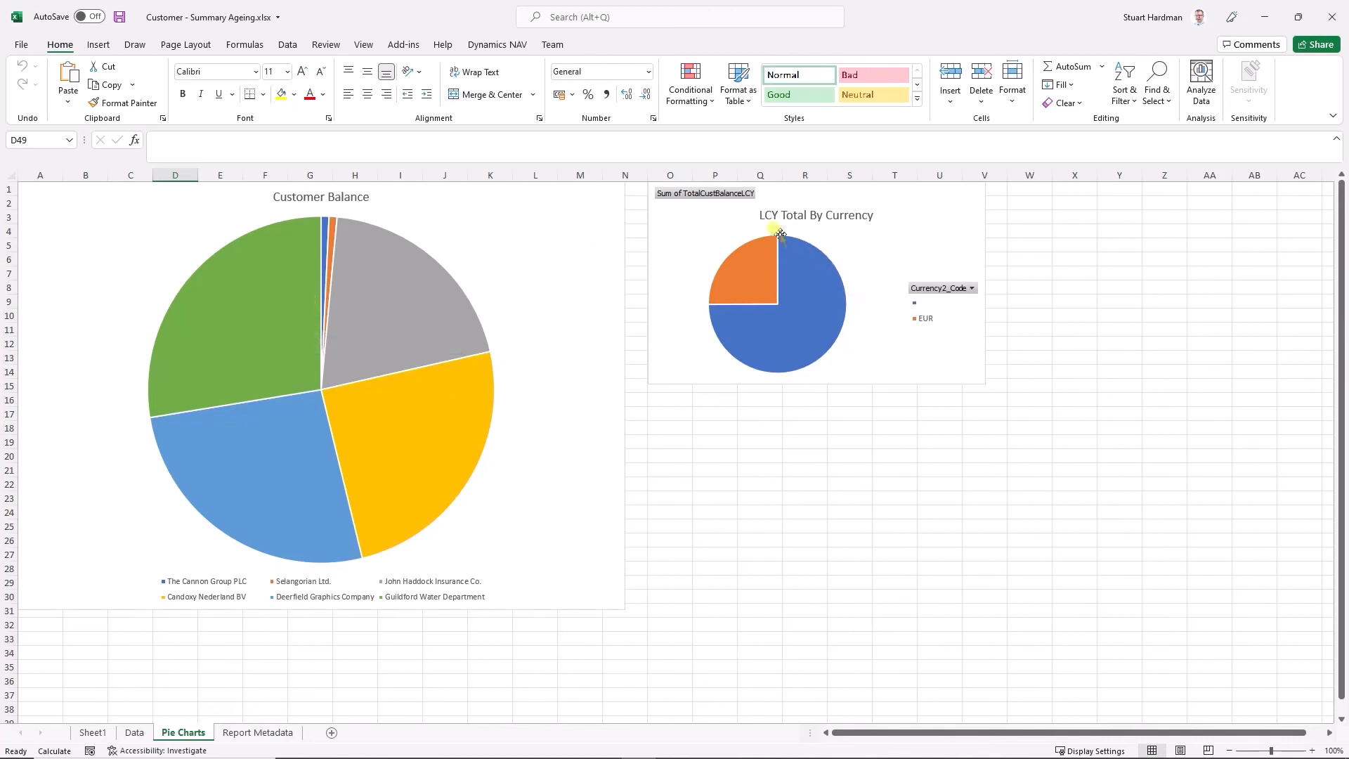
{"action": "mouse_move", "coordinate": [765, 307]}
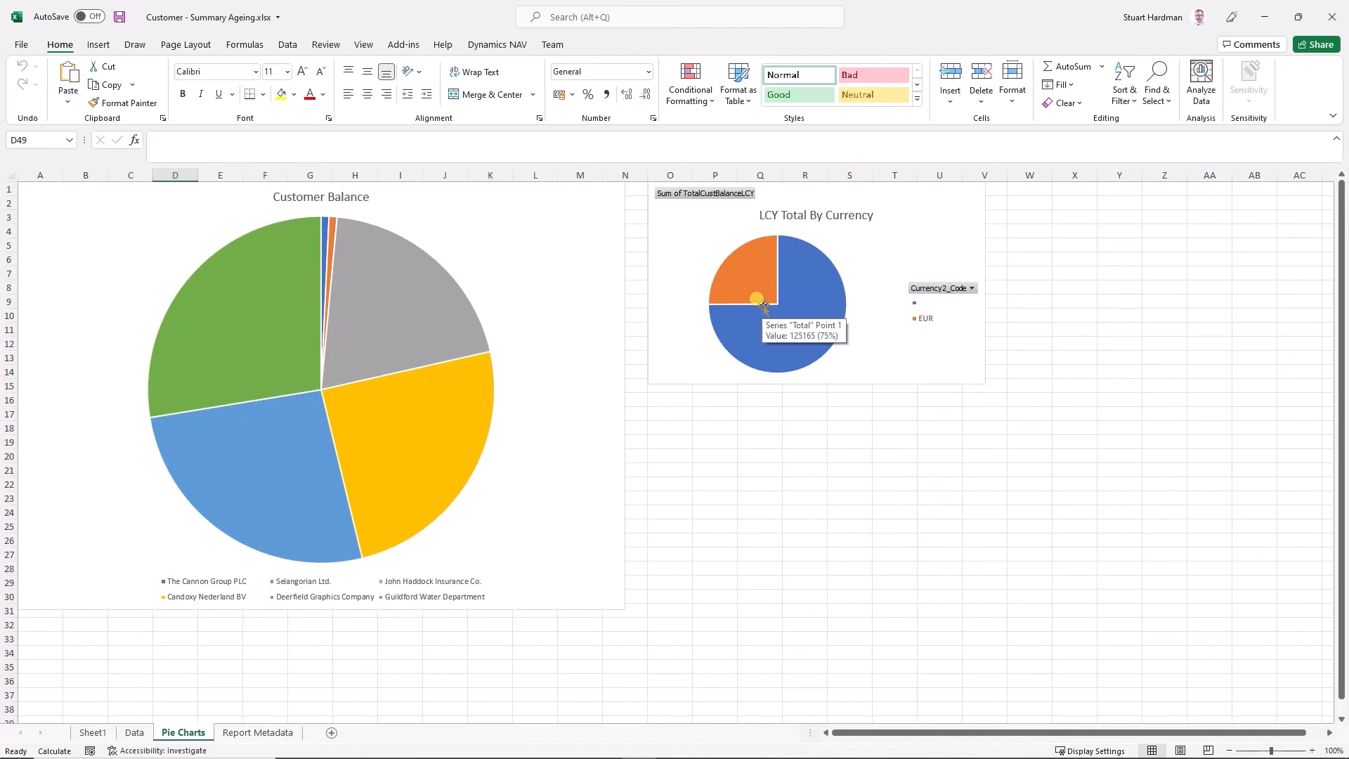
{"action": "left_click", "coordinate": [1331, 17]}
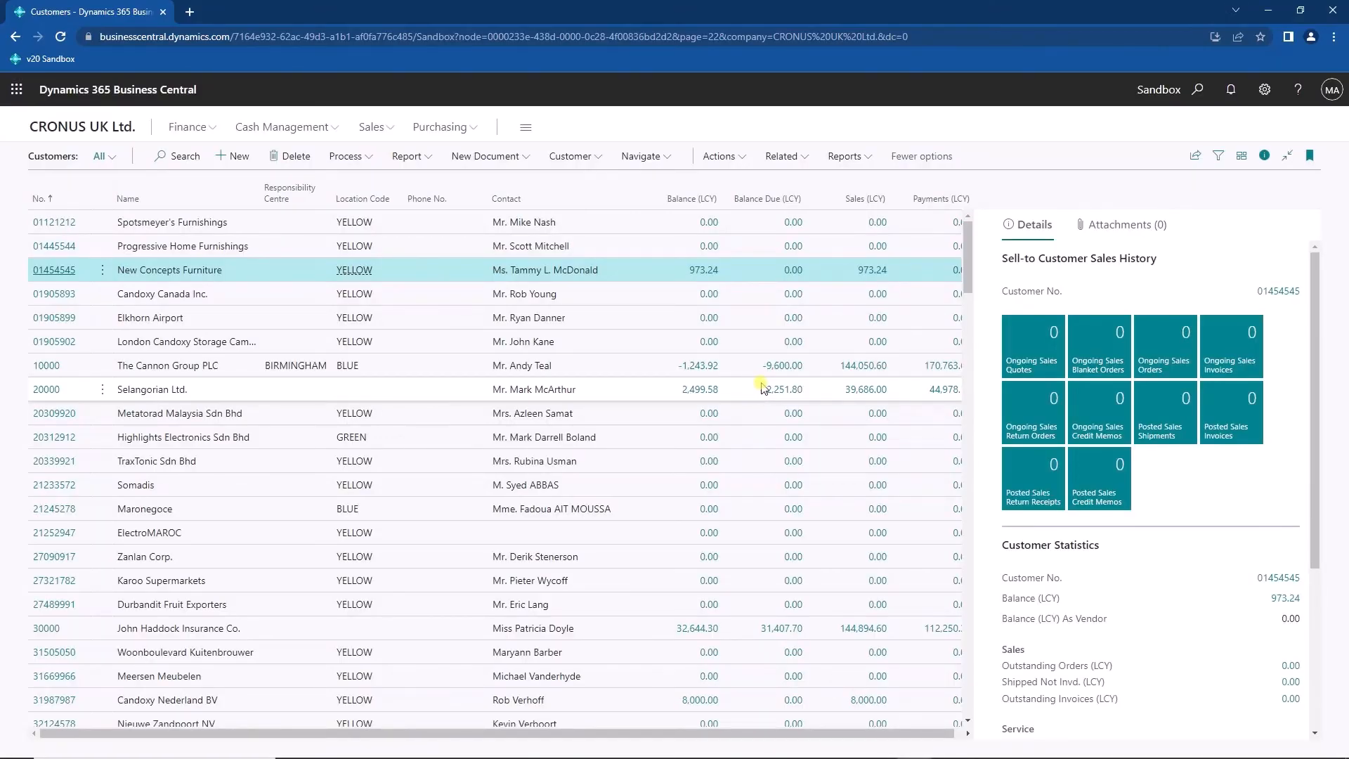
On the Report Layouts page, add an Excel layout for report 105 with the layout name and description Graph.
{"action": "left_click", "coordinate": [1197, 92]}
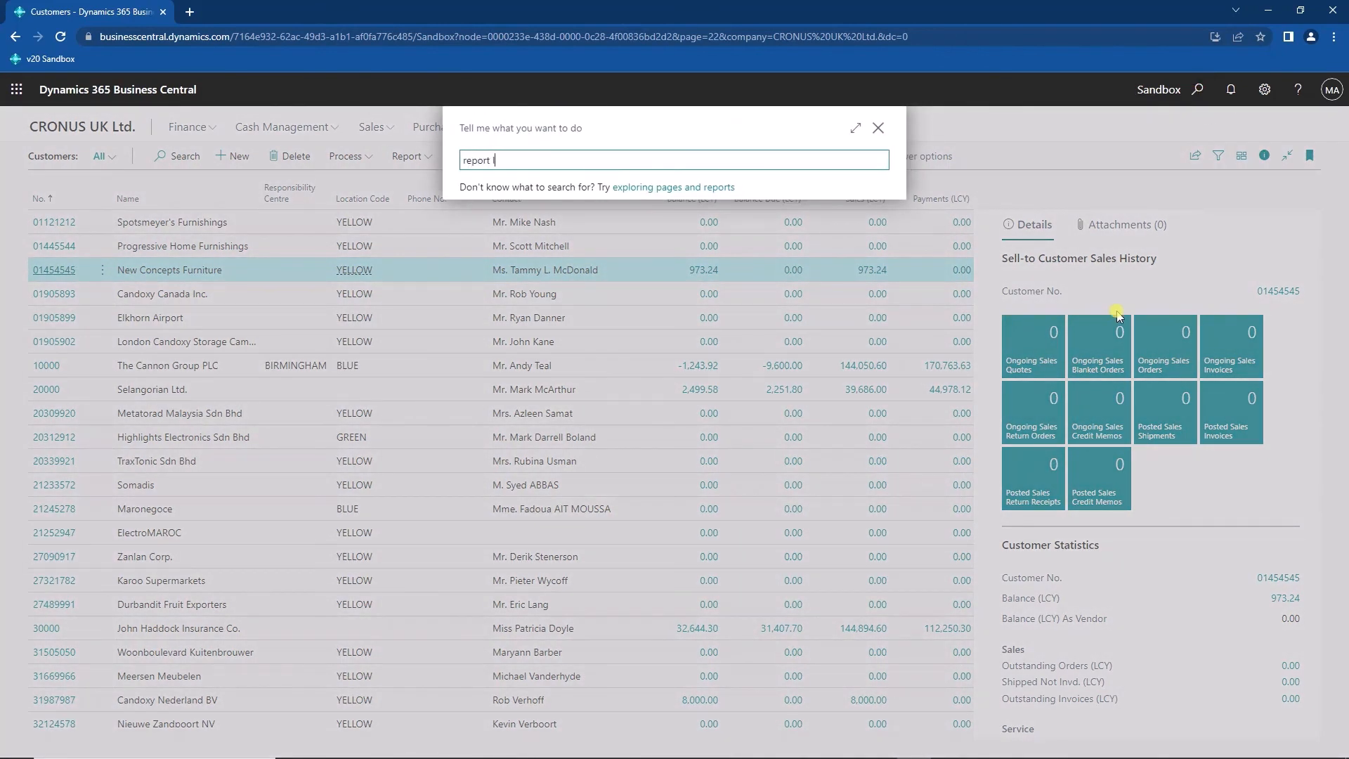
{"action": "type", "text": "report layout"}
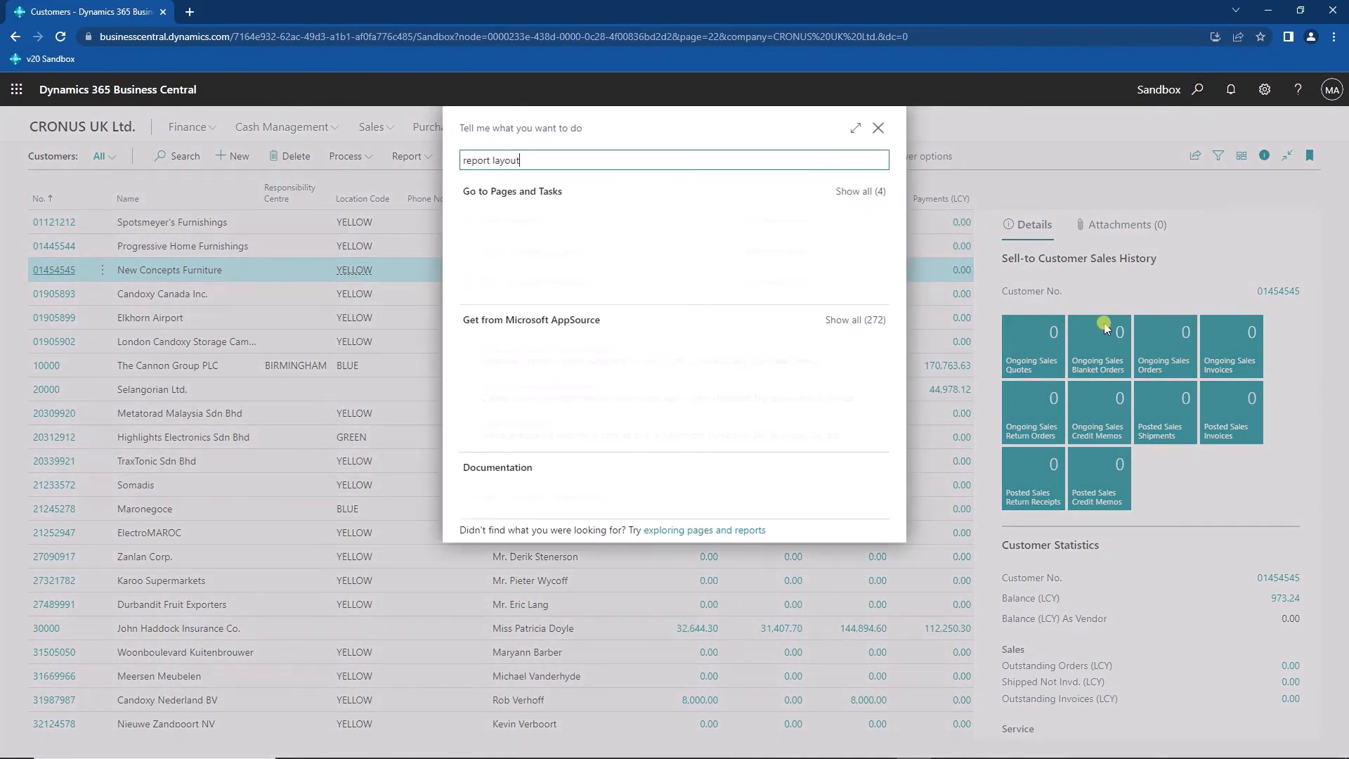
{"action": "left_click", "coordinate": [544, 219]}
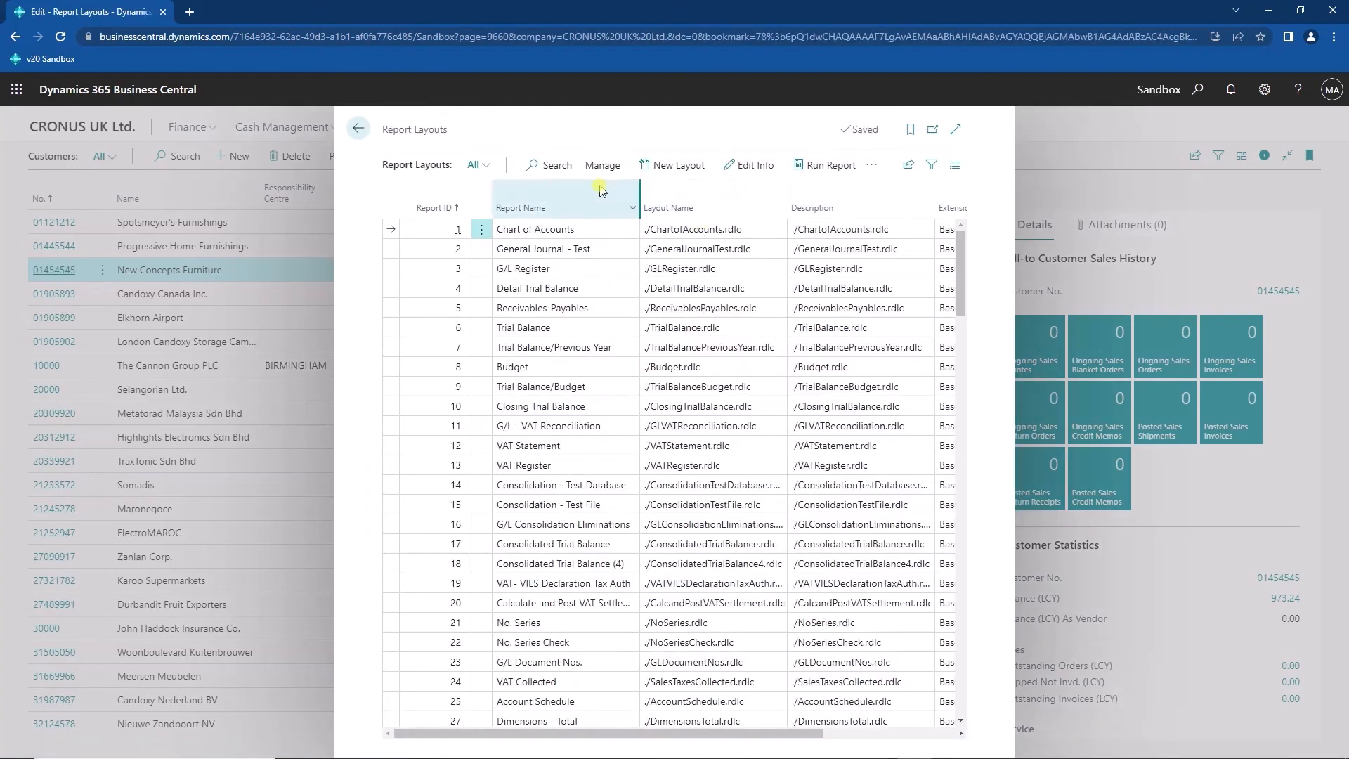
{"action": "left_click", "coordinate": [685, 167]}
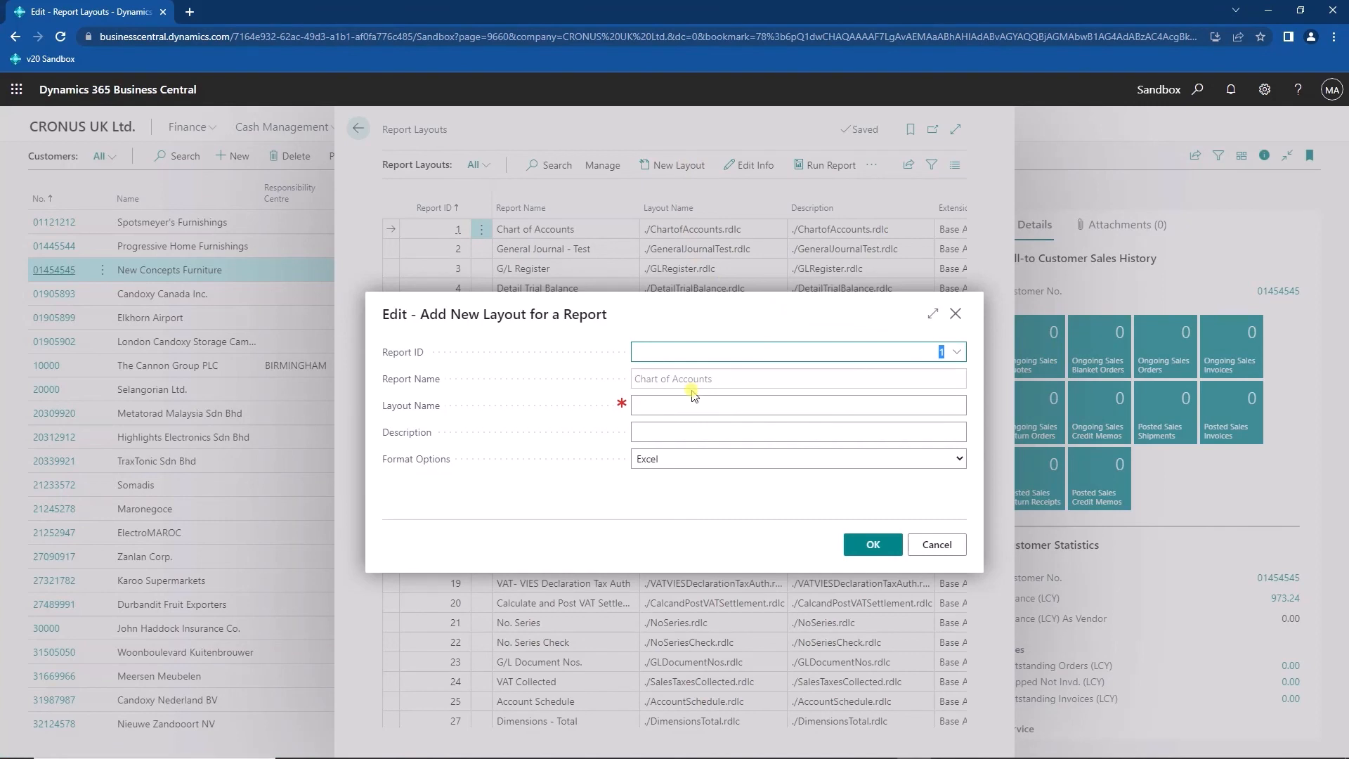
{"action": "type", "text": "105"}
{"action": "key", "text": "Tab"}
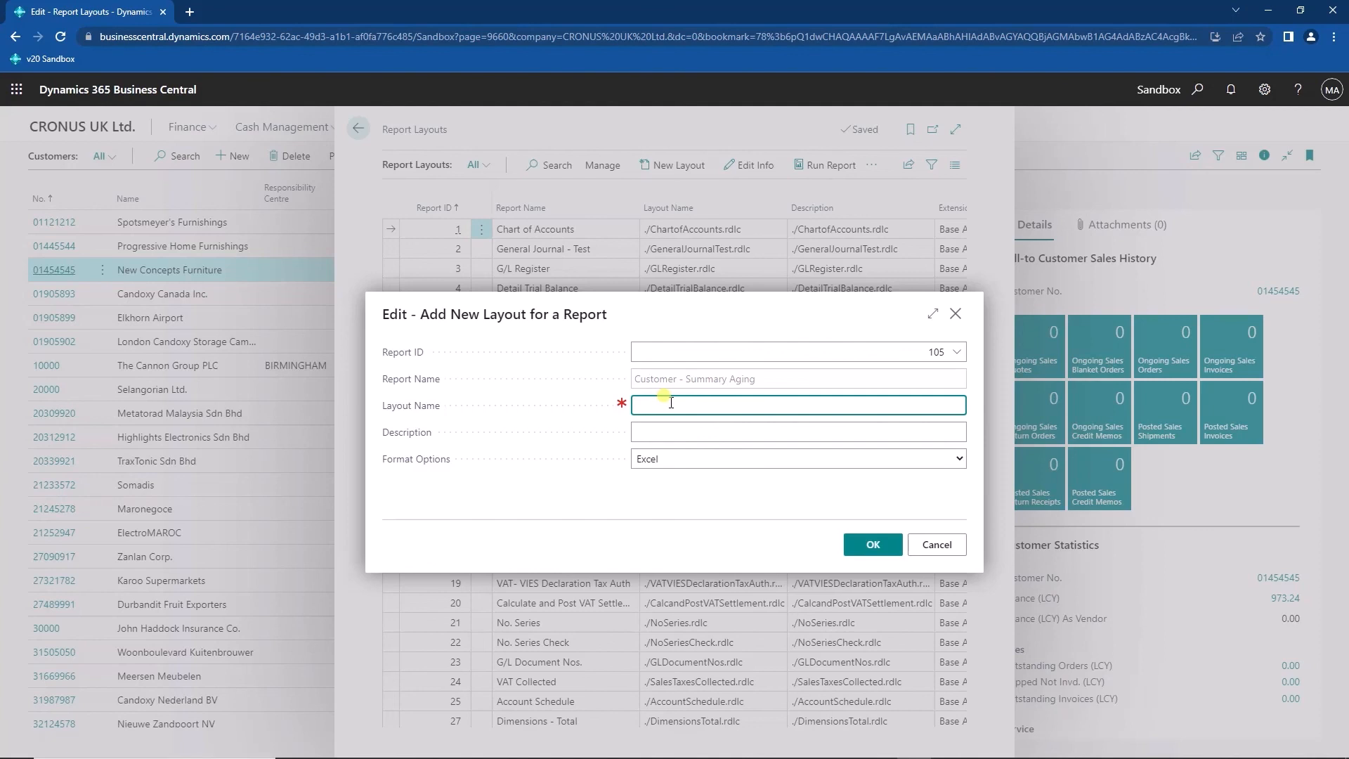
{"action": "key", "text": "Tab"}
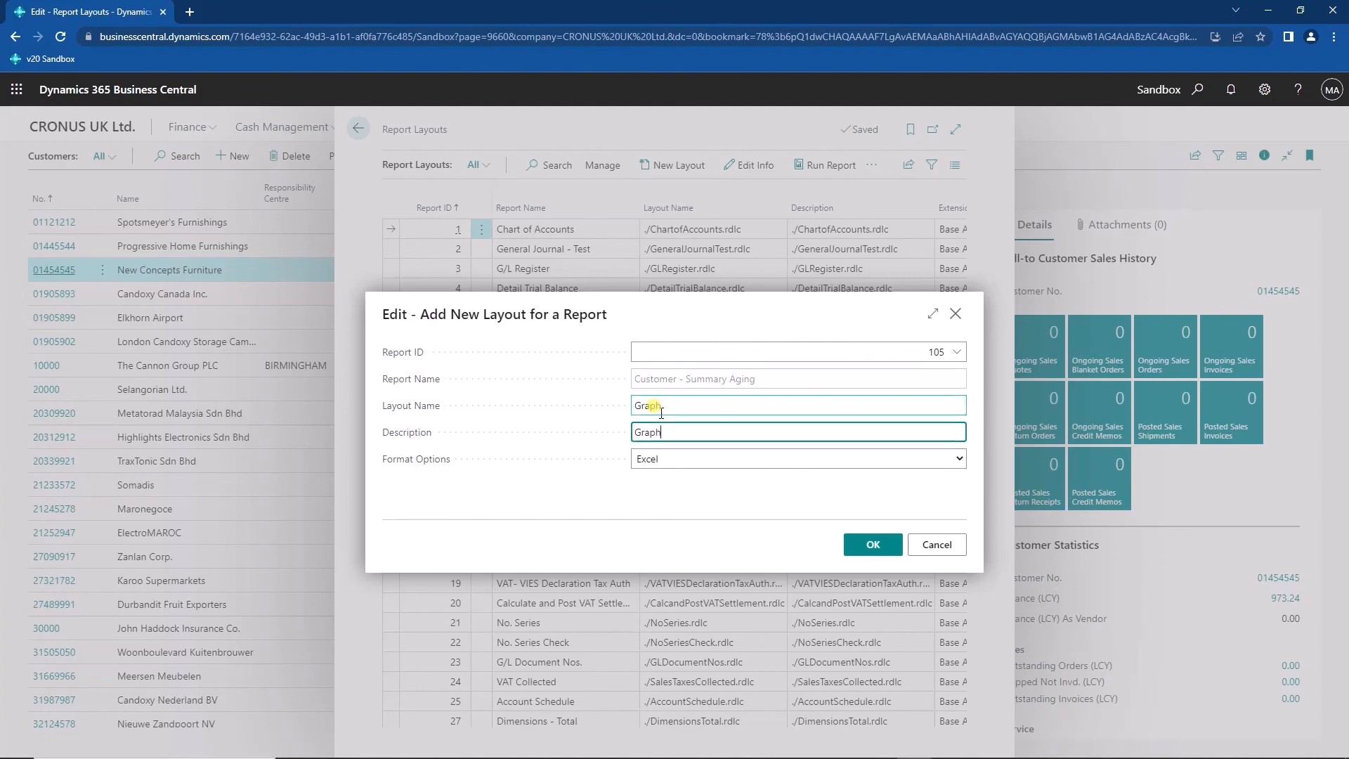
{"action": "left_click", "coordinate": [872, 543]}
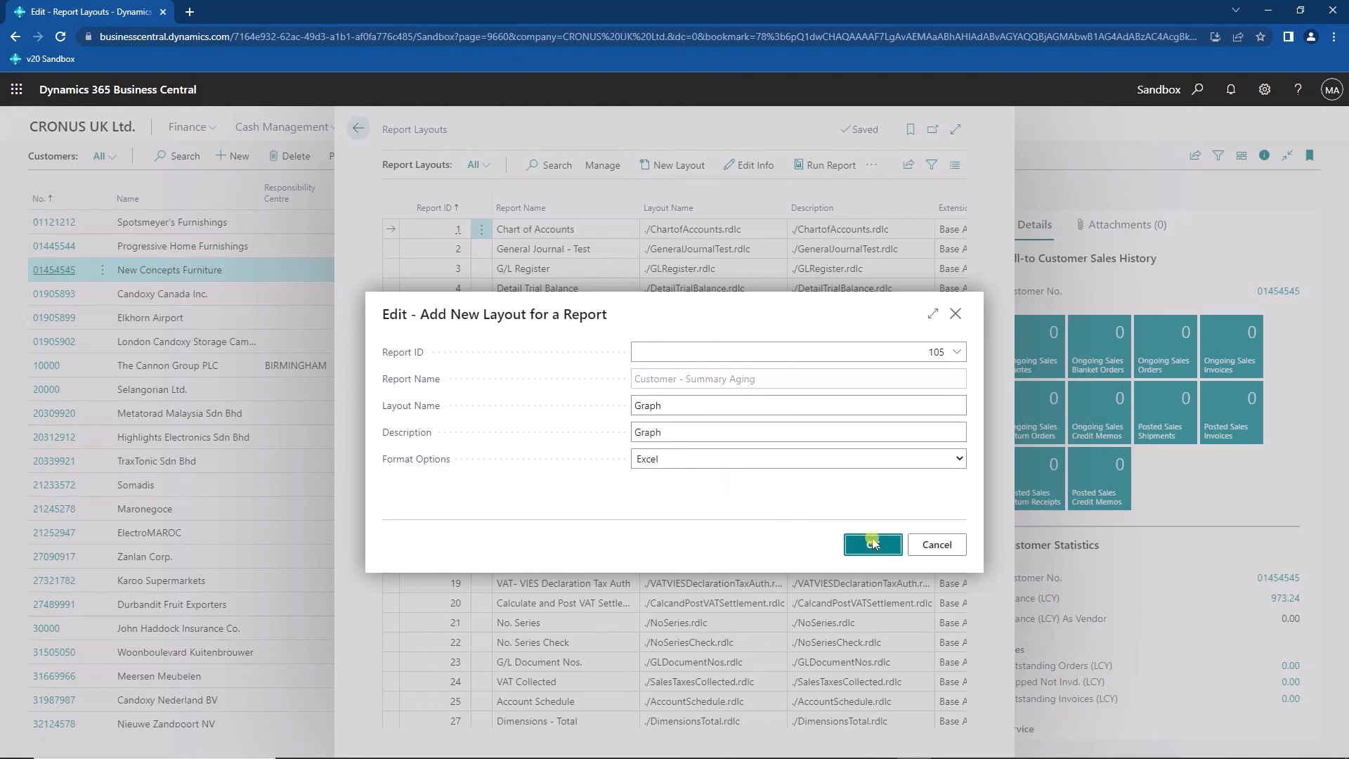
Upload Customer - Summary Ageing.xlsx from Downloads as the file for the Graph layout.
{"action": "left_click", "coordinate": [745, 461]}
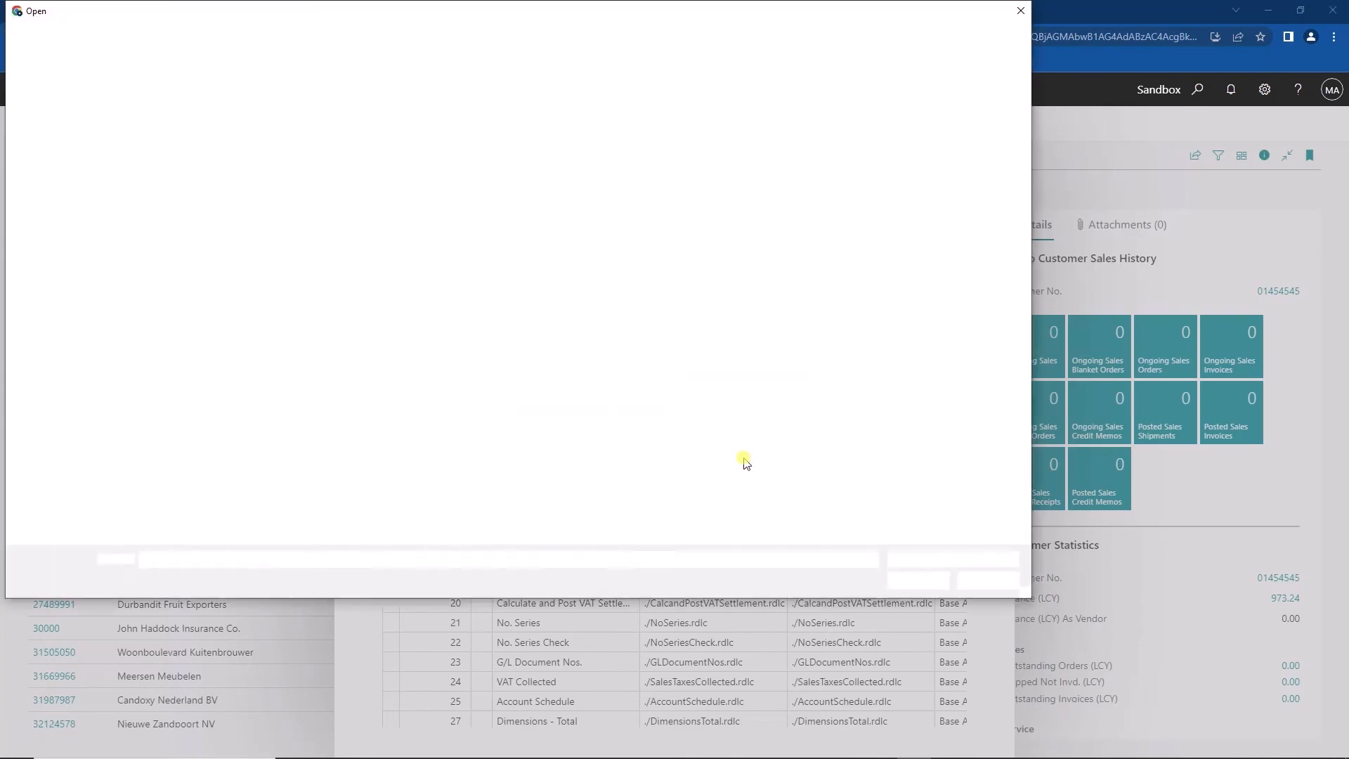
{"action": "left_click", "coordinate": [225, 138]}
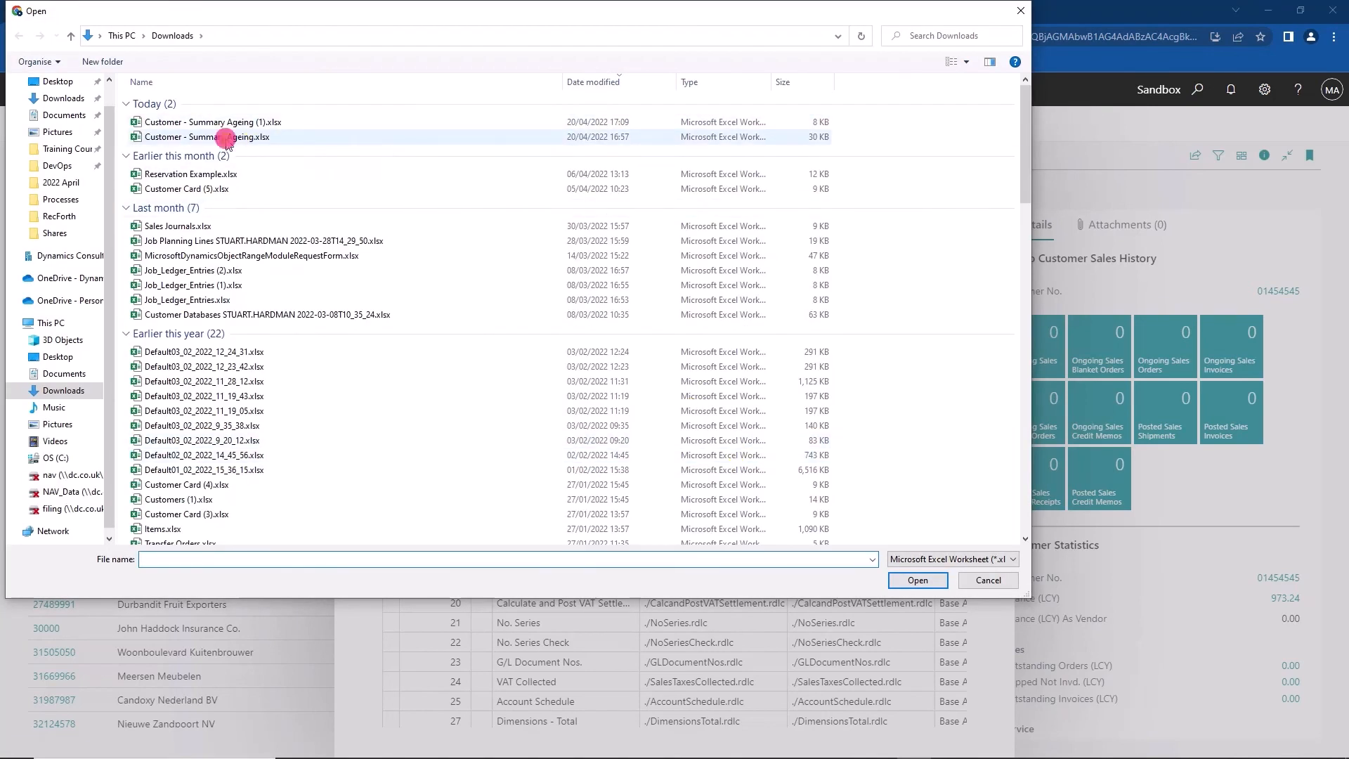
{"action": "left_click", "coordinate": [919, 581]}
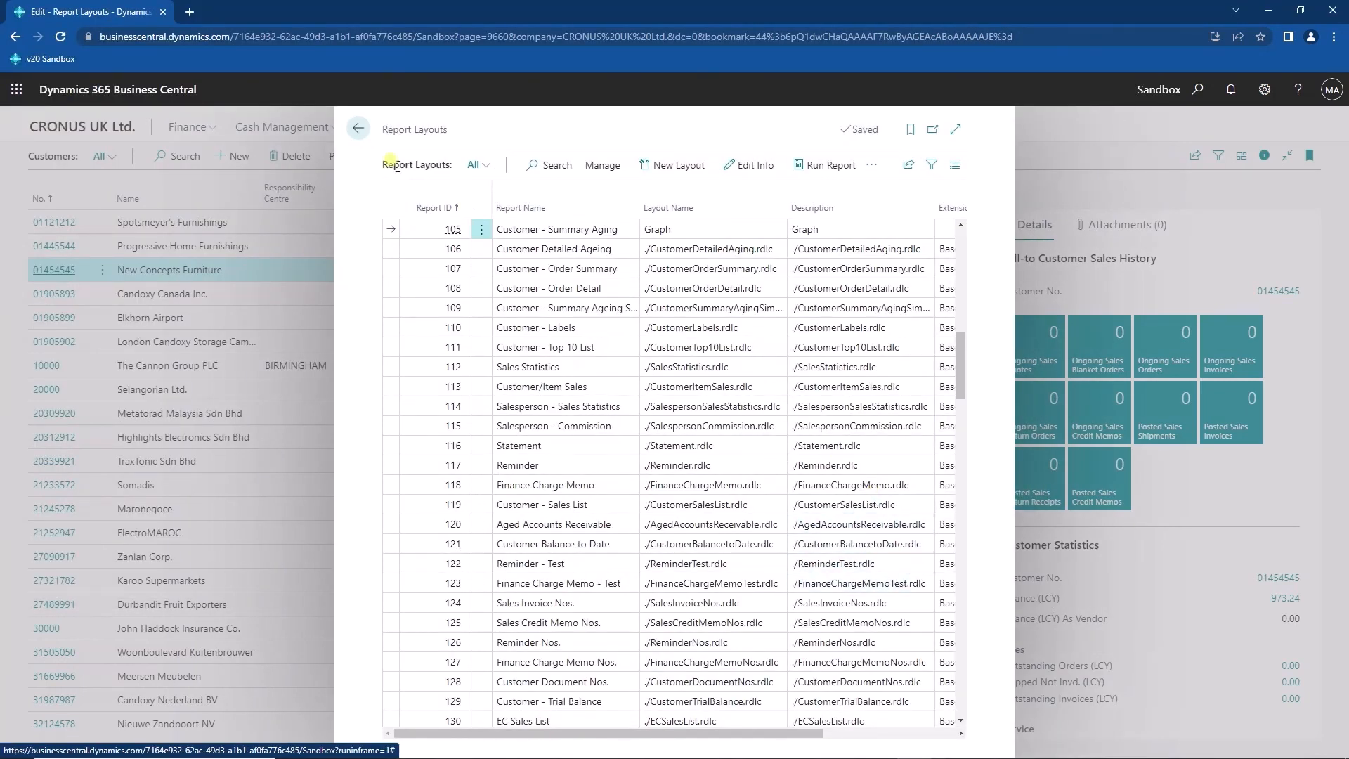
In Report Layout Selection, set report 105, Customer - Summary Ageing, to the Excel layout type with the Graph layout.
{"action": "left_click", "coordinate": [359, 128]}
{"action": "left_click", "coordinate": [1197, 89]}
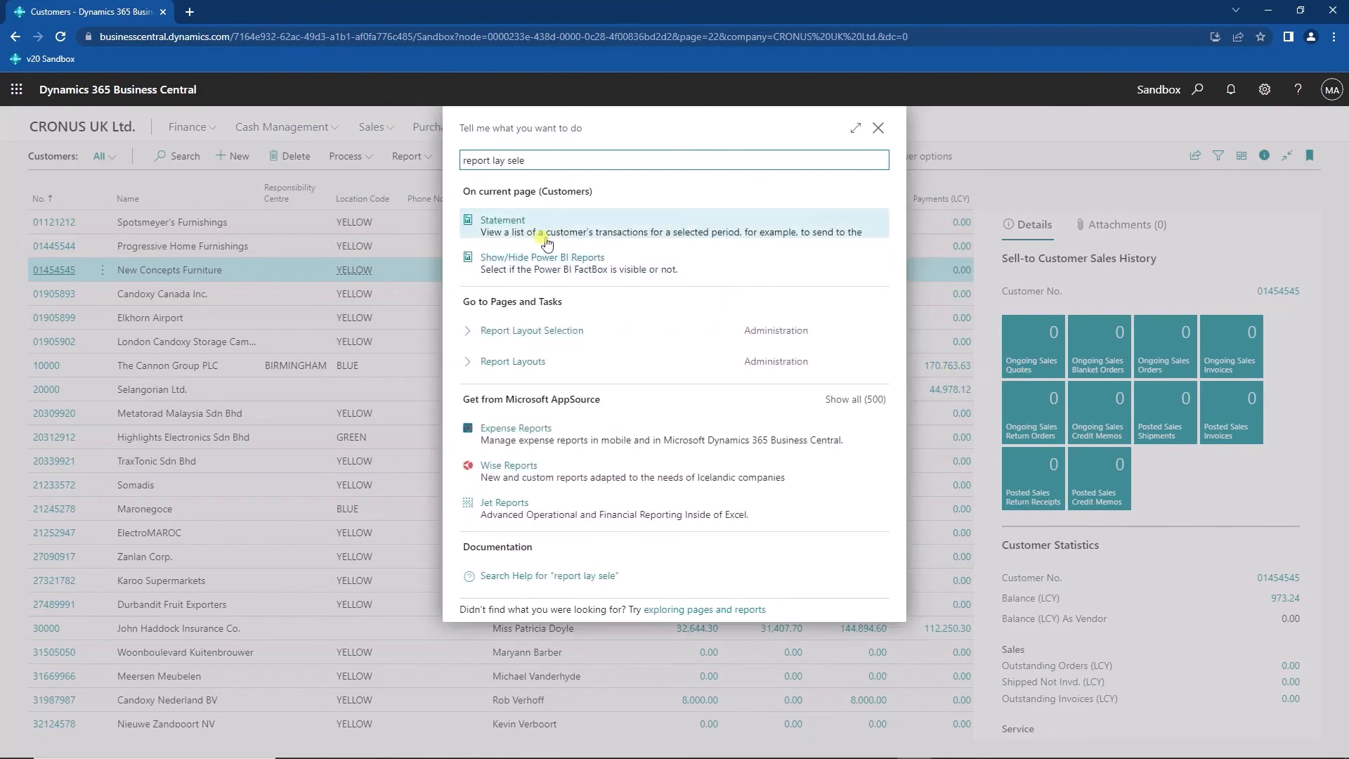
{"action": "left_click", "coordinate": [545, 330]}
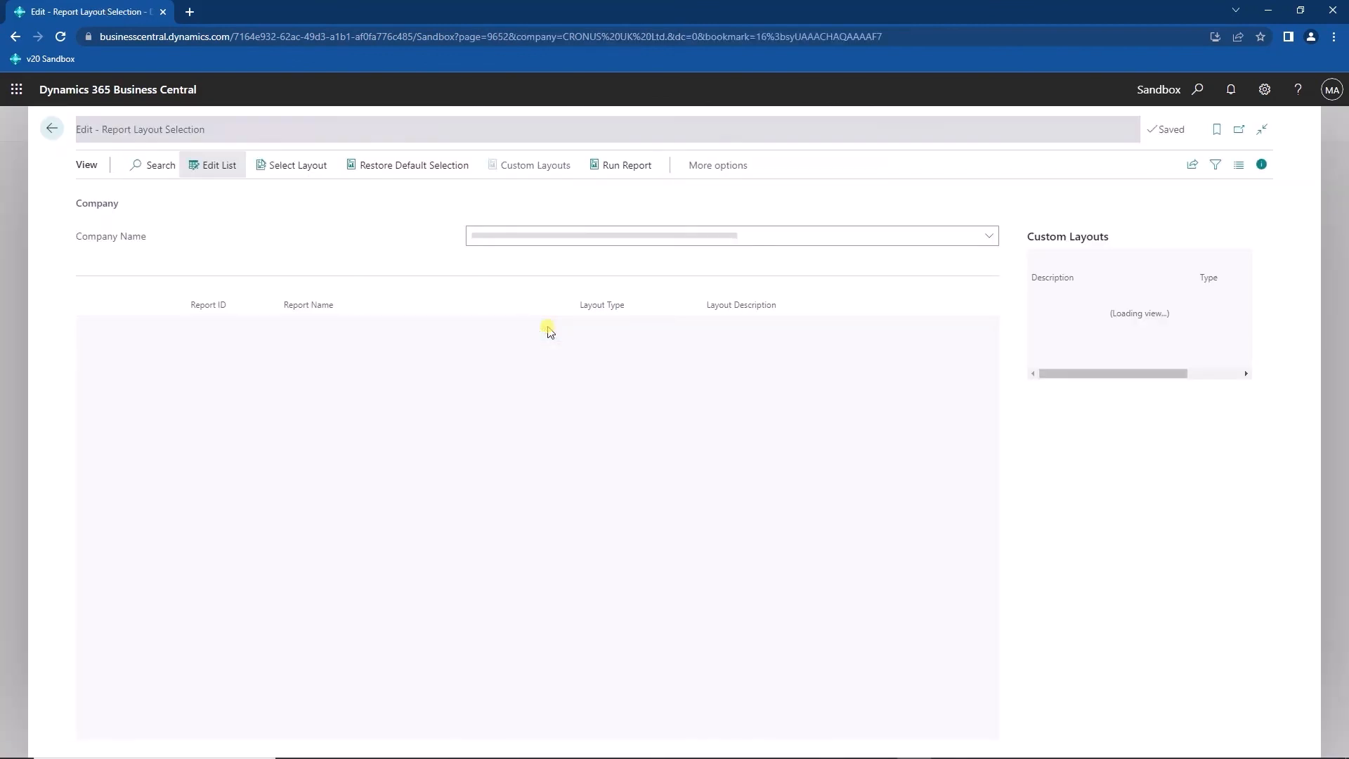
{"action": "scroll", "coordinate": [343, 443], "scroll_direction": "down", "scroll_amount": 3}
{"action": "scroll", "coordinate": [344, 444], "scroll_direction": "down", "scroll_amount": 15}
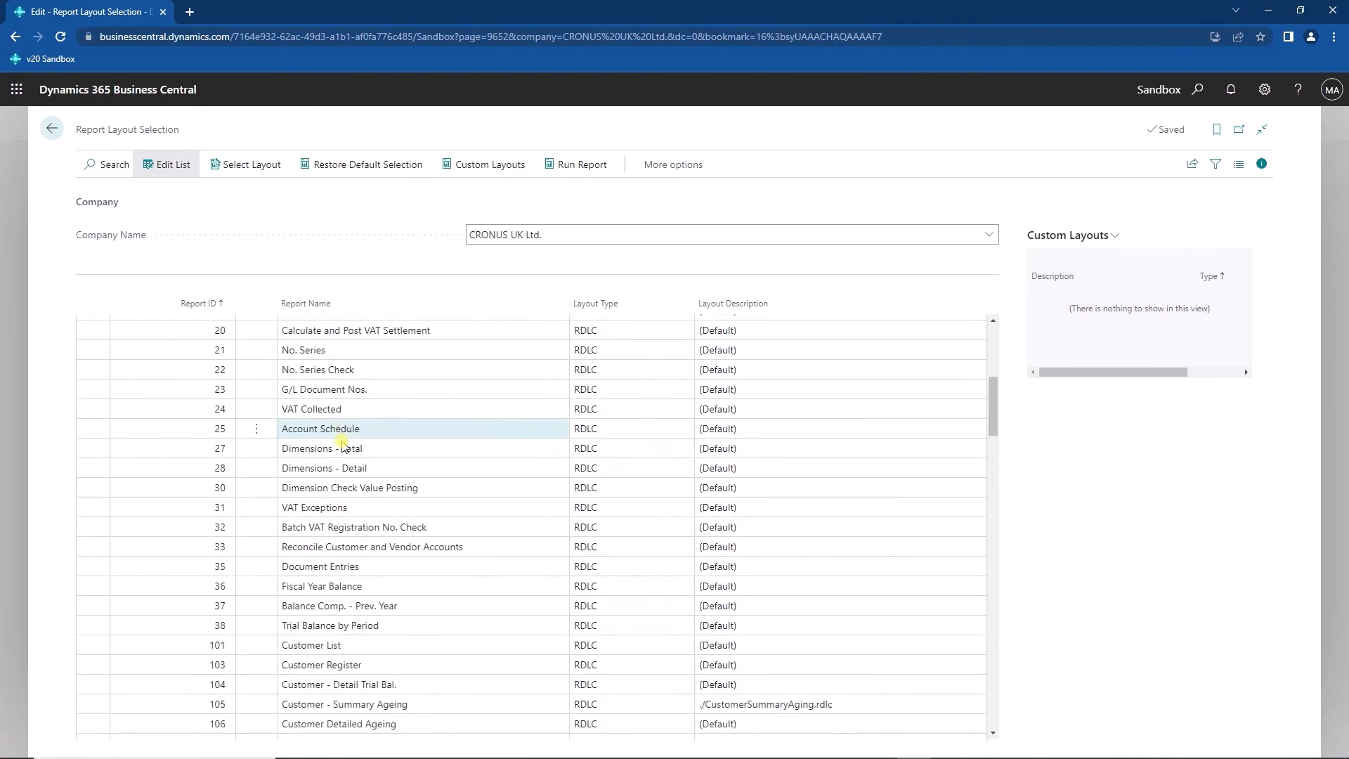
{"action": "scroll", "coordinate": [330, 446], "scroll_direction": "up", "scroll_amount": 1}
{"action": "left_click", "coordinate": [657, 376]}
{"action": "left_click", "coordinate": [666, 371]}
{"action": "left_click", "coordinate": [636, 424]}
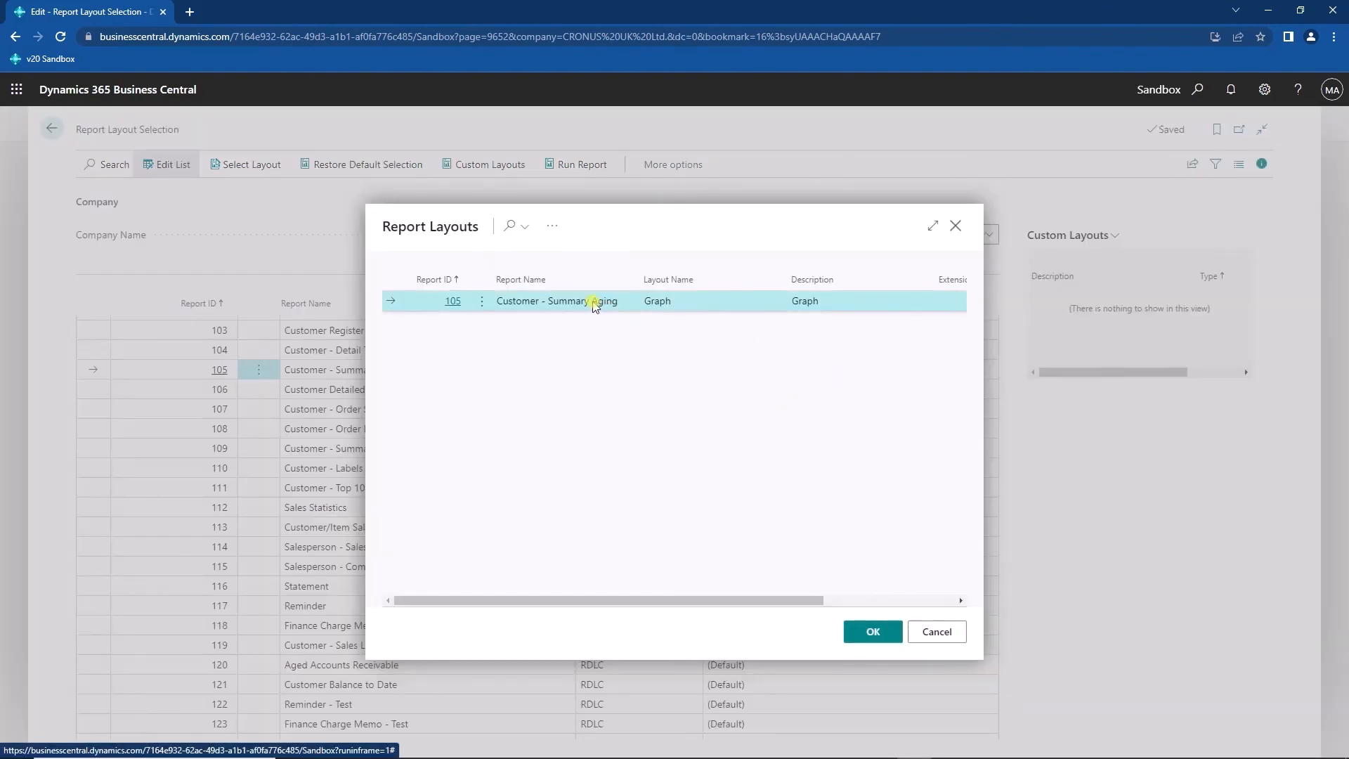
{"action": "left_click", "coordinate": [873, 632]}
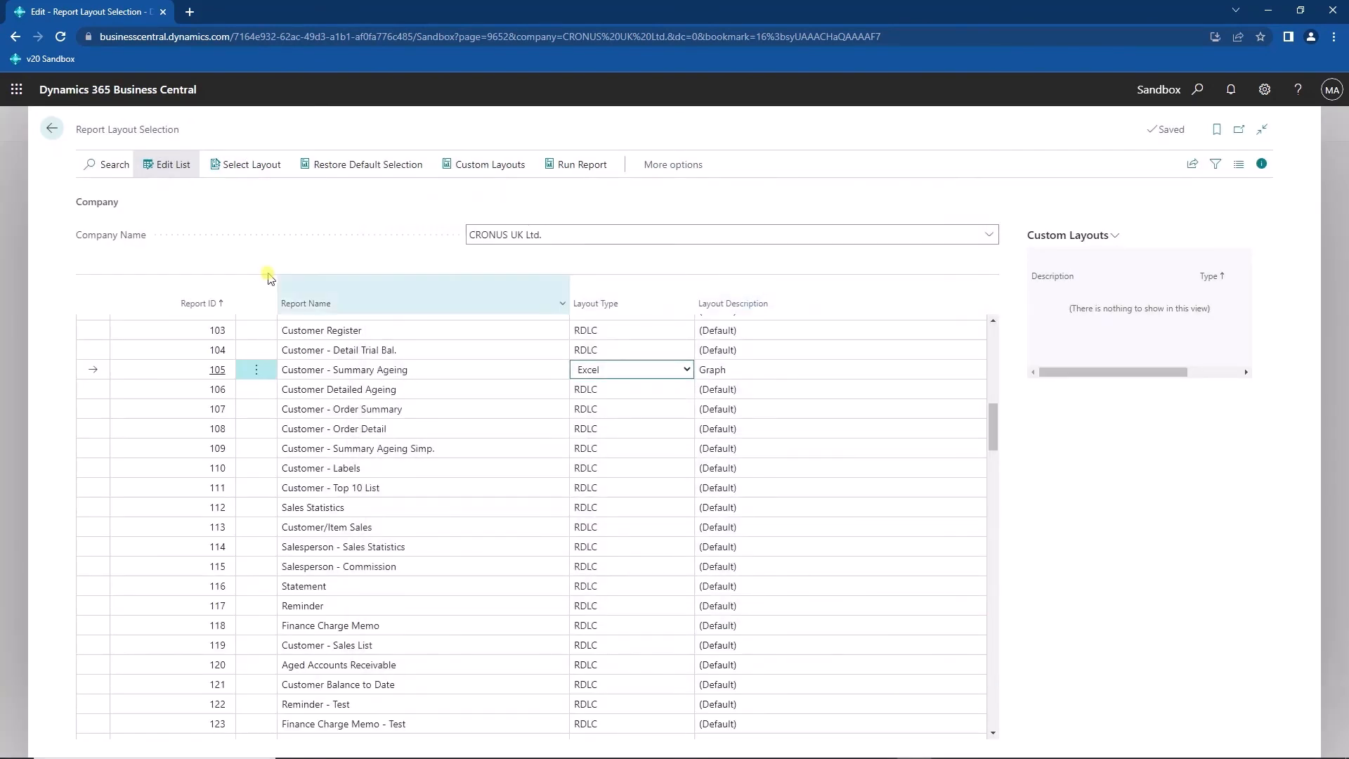
Return to the Customers list and download the Customer - Summary Ageing finance report with the last used options and filters.
{"action": "left_click", "coordinate": [52, 129]}
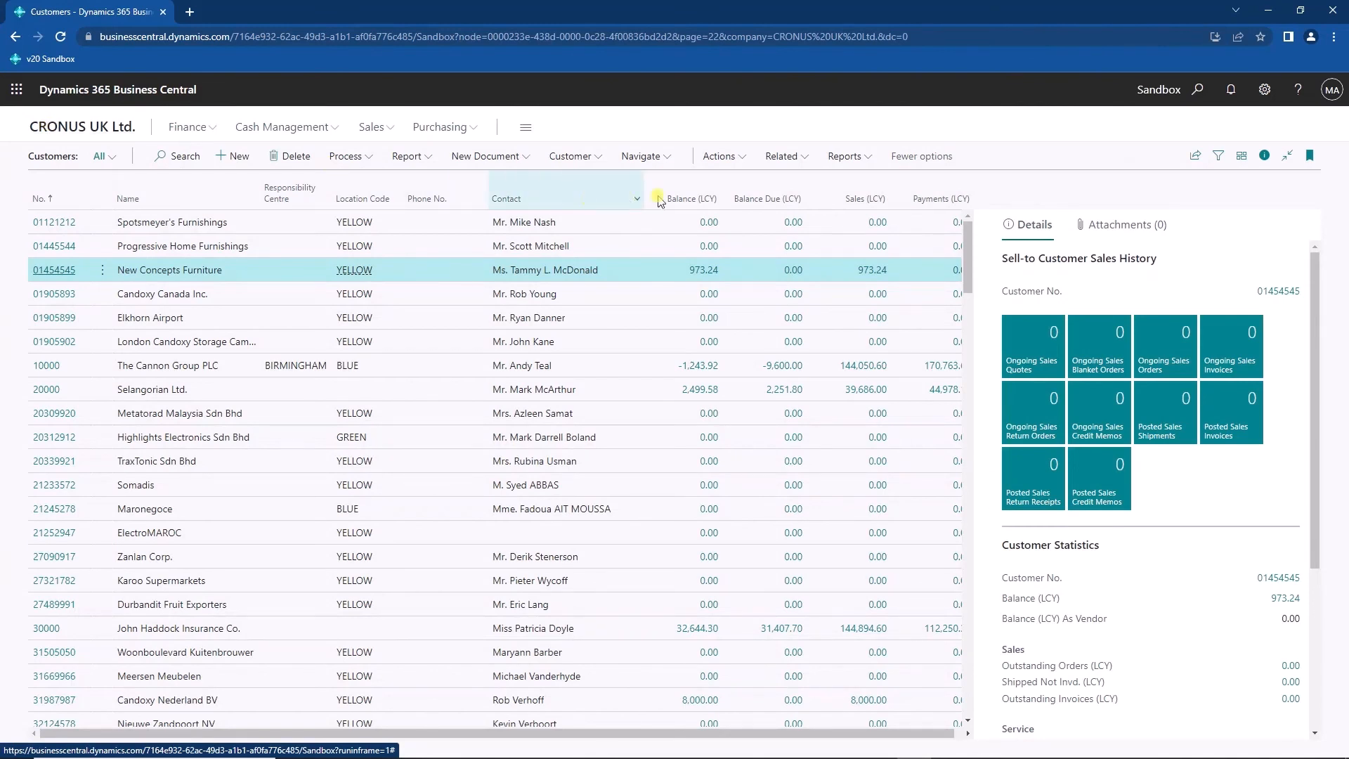
{"action": "left_click", "coordinate": [846, 156]}
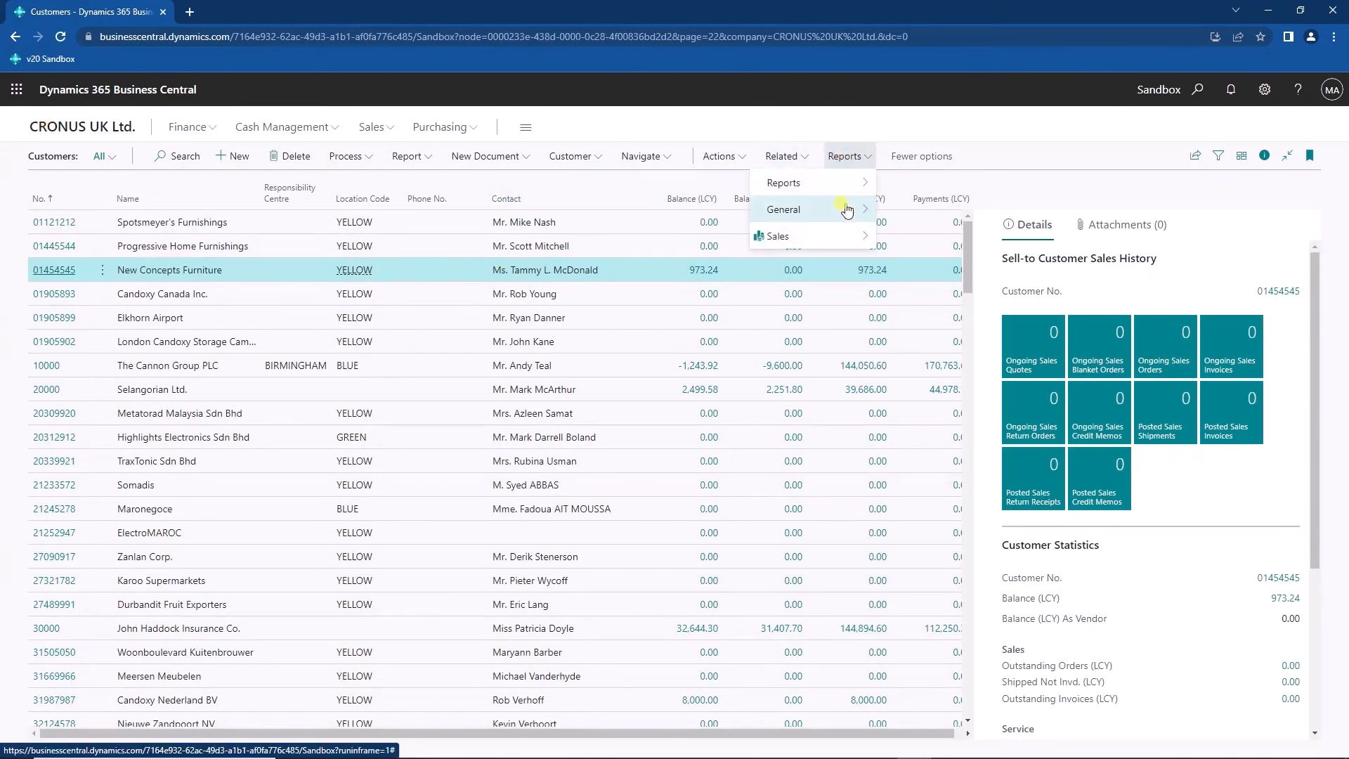
{"action": "mouse_move", "coordinate": [859, 187]}
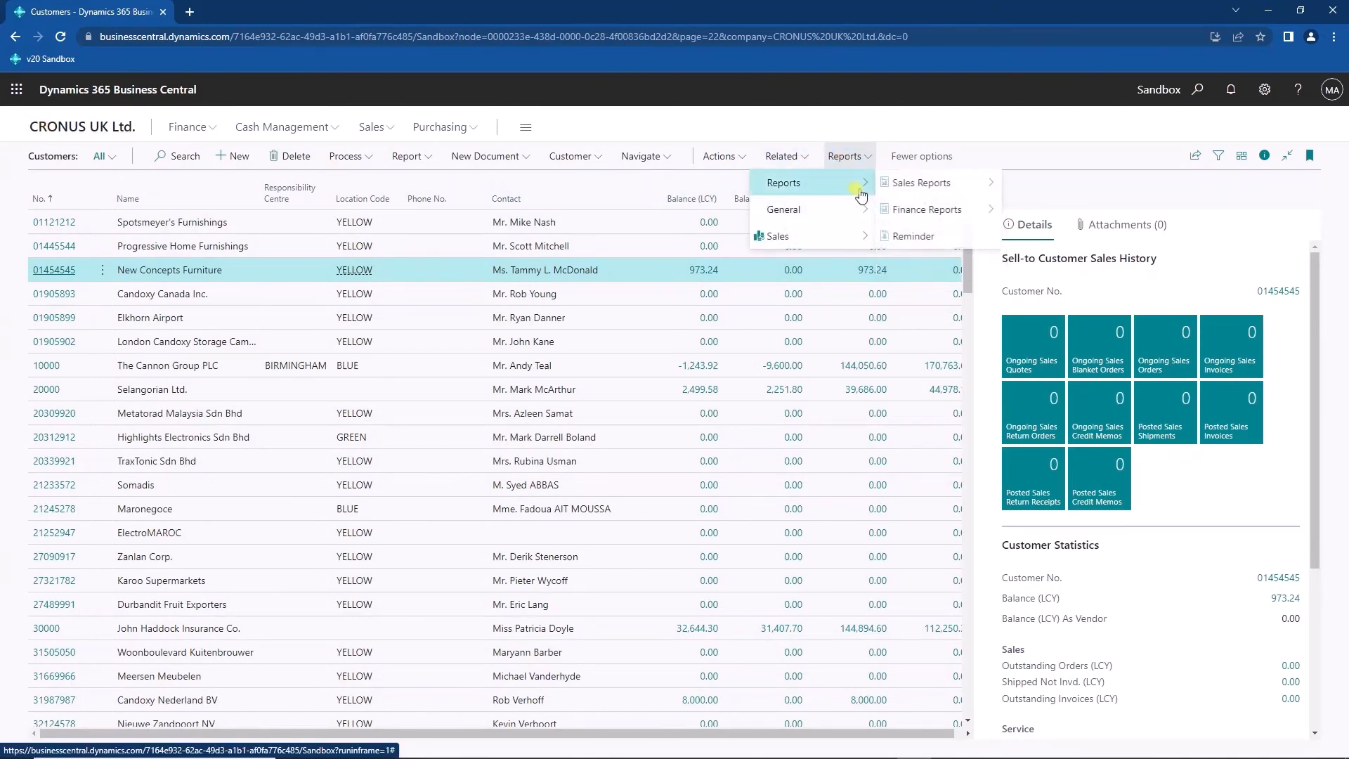
{"action": "mouse_move", "coordinate": [945, 209]}
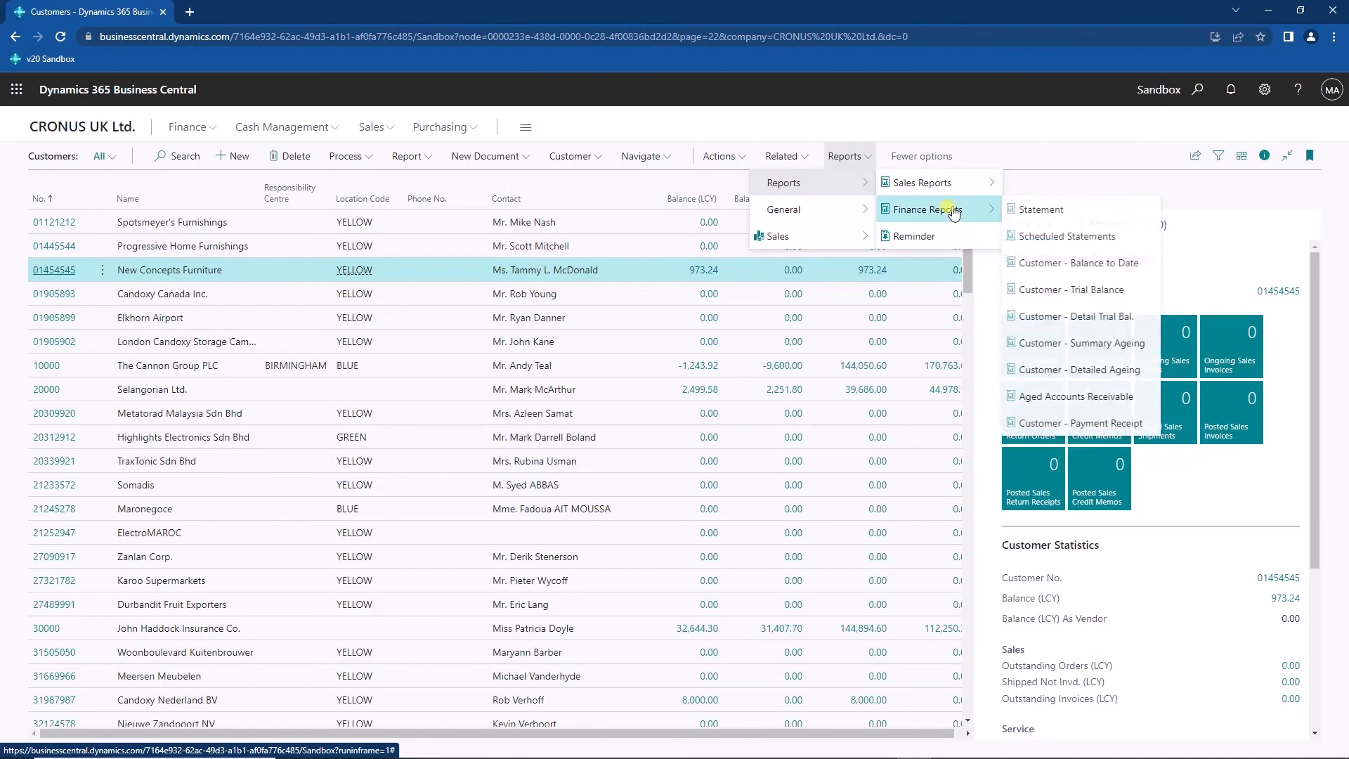
{"action": "left_click", "coordinate": [1091, 344]}
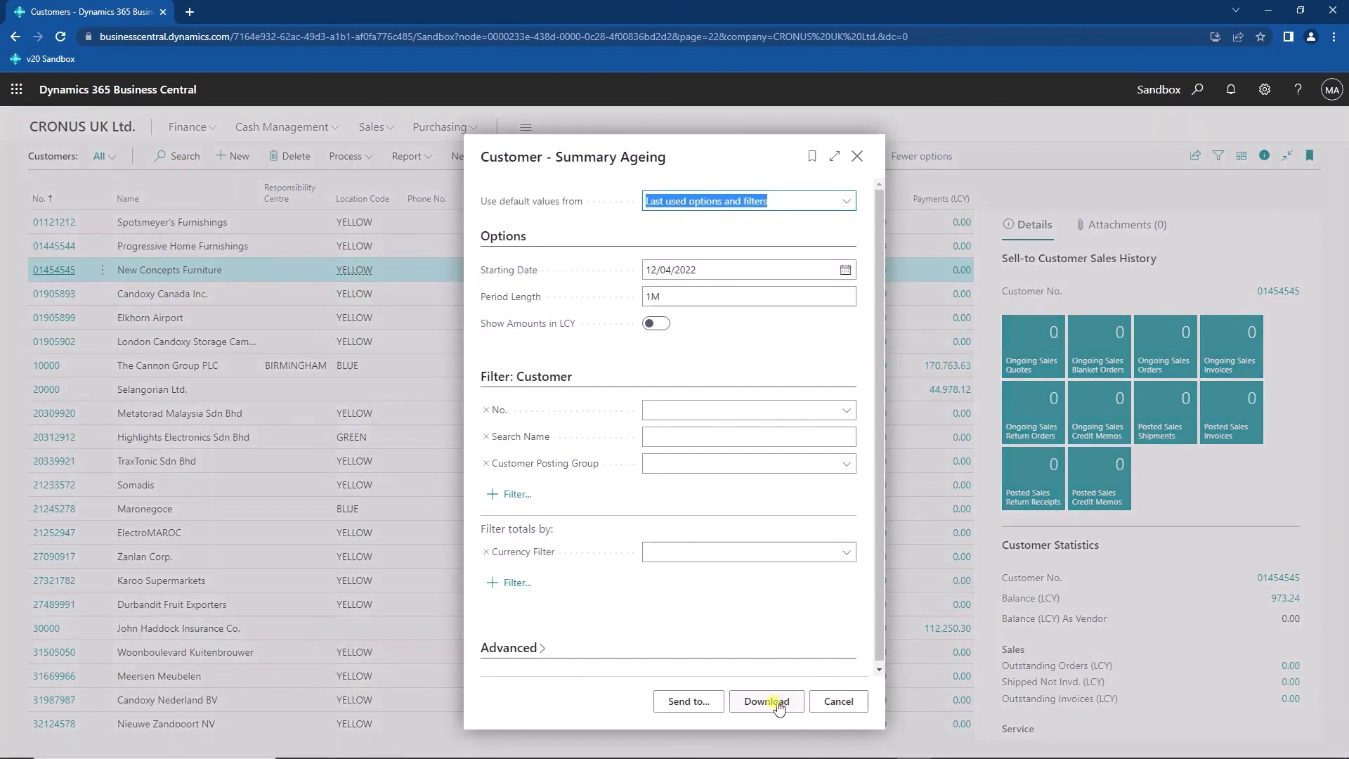
{"action": "left_click", "coordinate": [779, 703]}
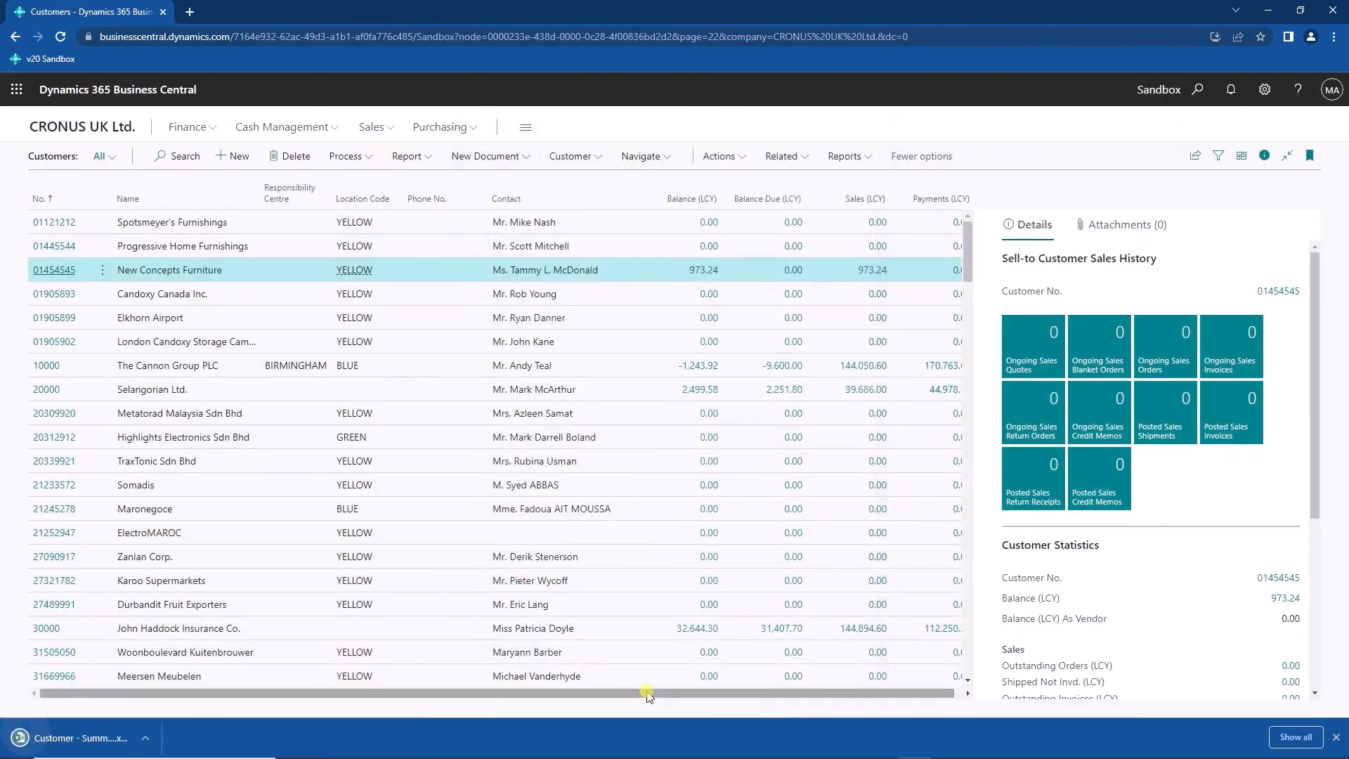
Open the downloaded Customer - Summary Ageing (2).xlsx in Excel, enable editing, and examine the charts on the Pie Charts sheet.
{"action": "left_click", "coordinate": [83, 738]}
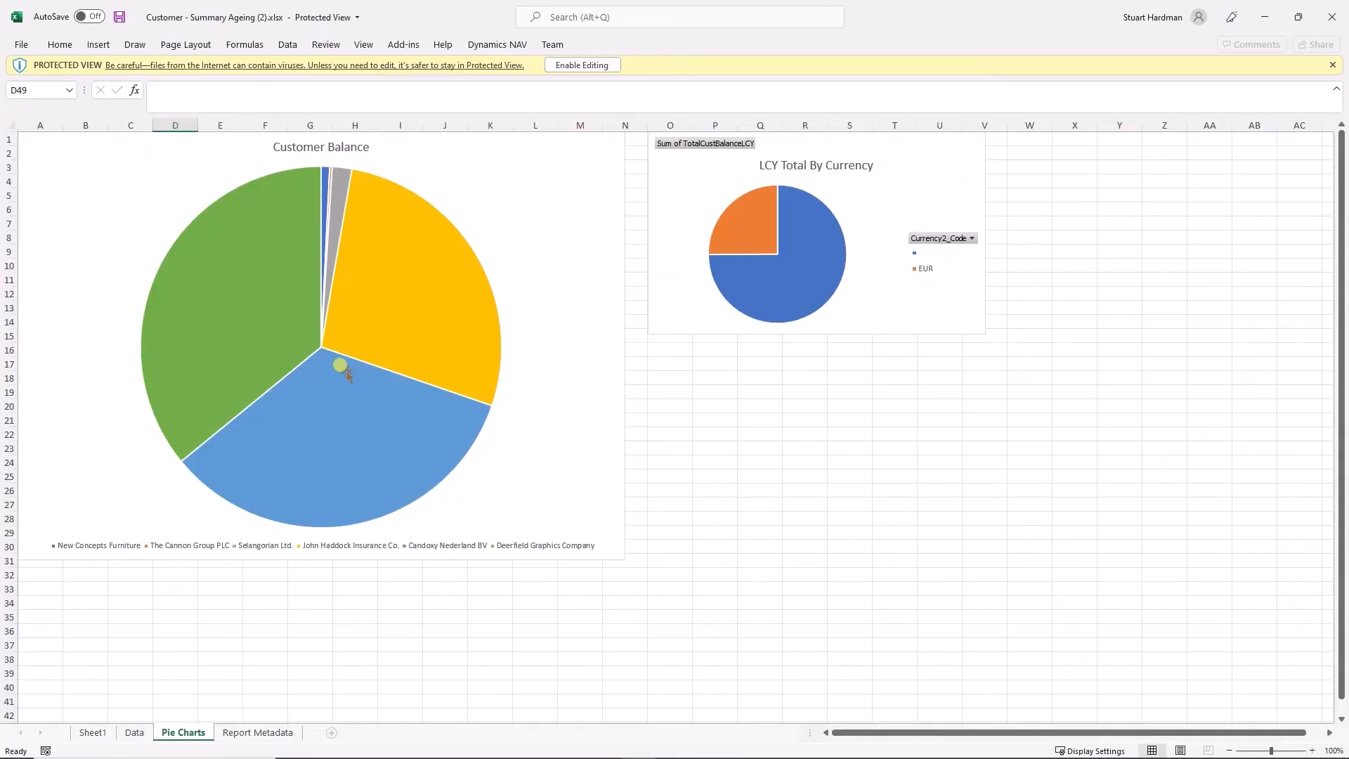
{"action": "mouse_move", "coordinate": [450, 375]}
{"action": "left_click", "coordinate": [575, 63]}
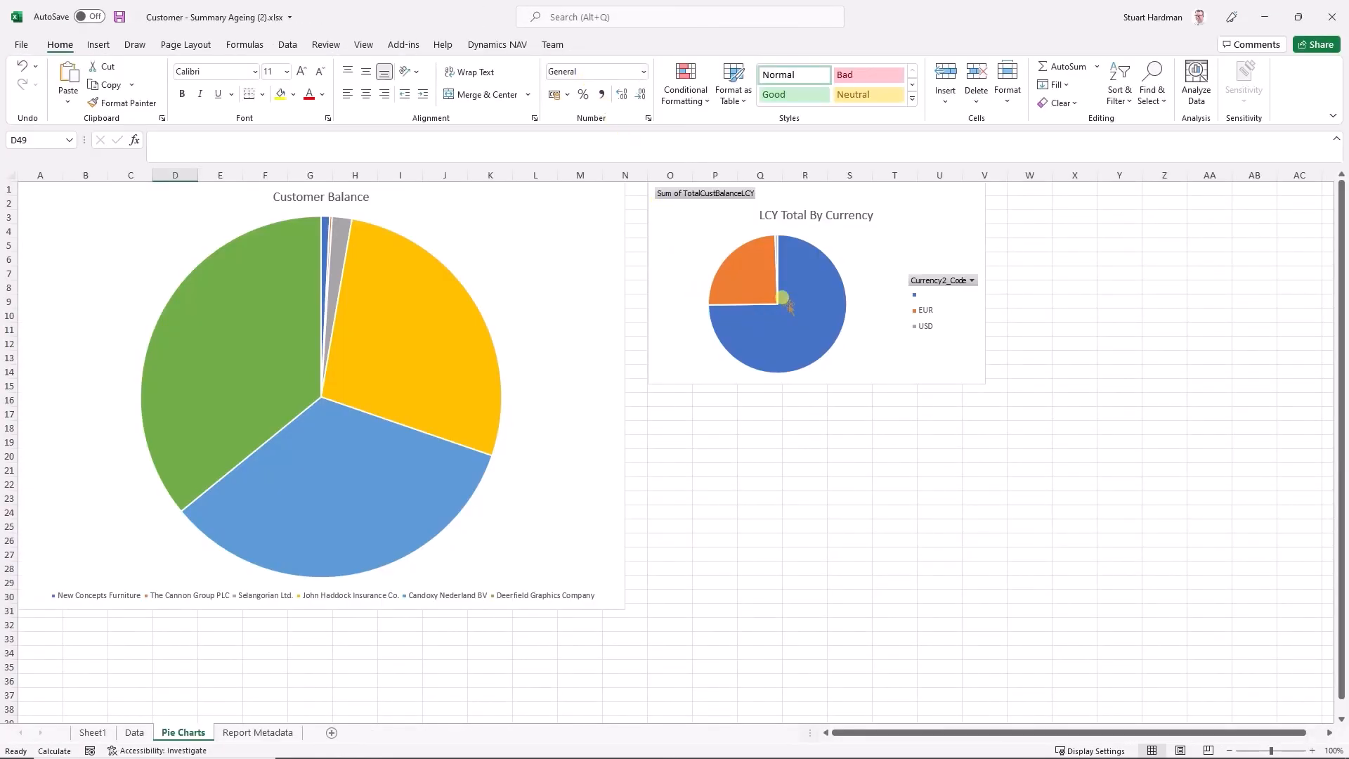
{"action": "mouse_move", "coordinate": [783, 295]}
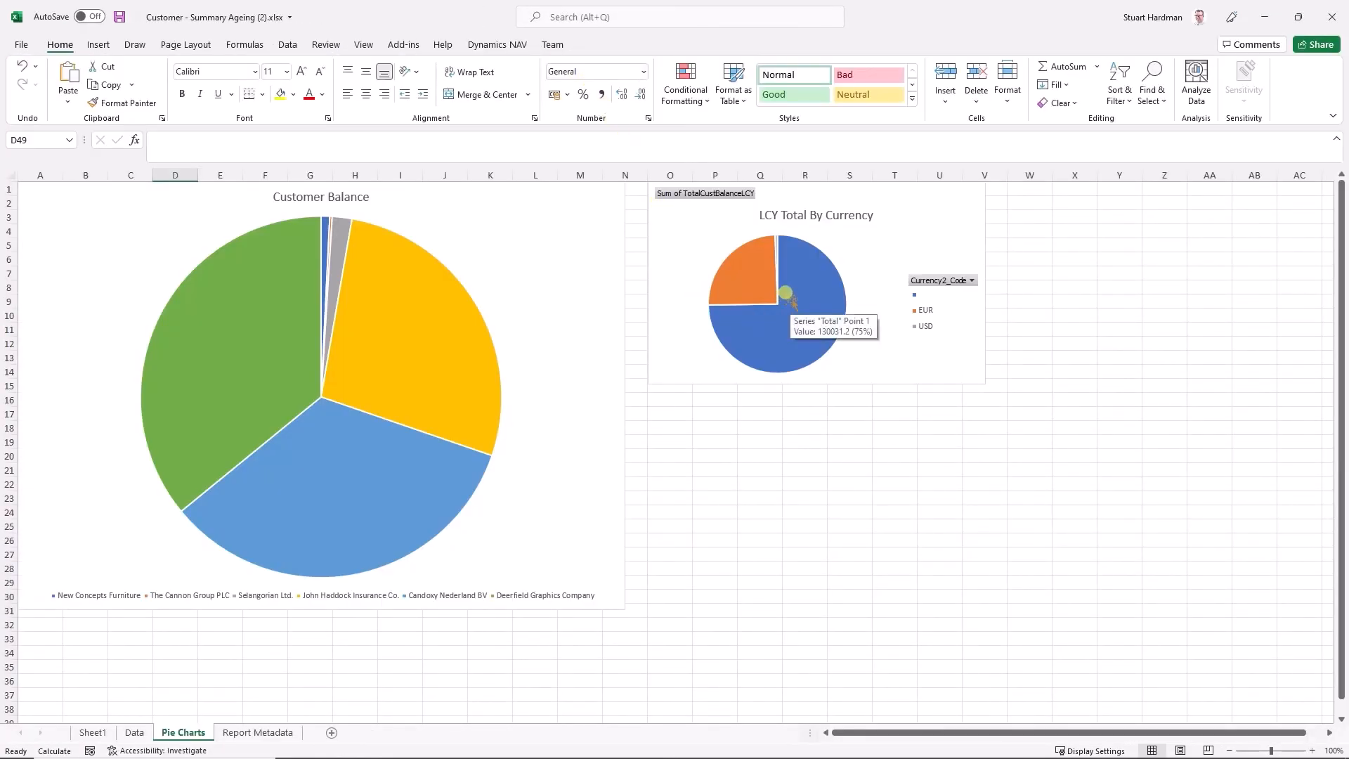